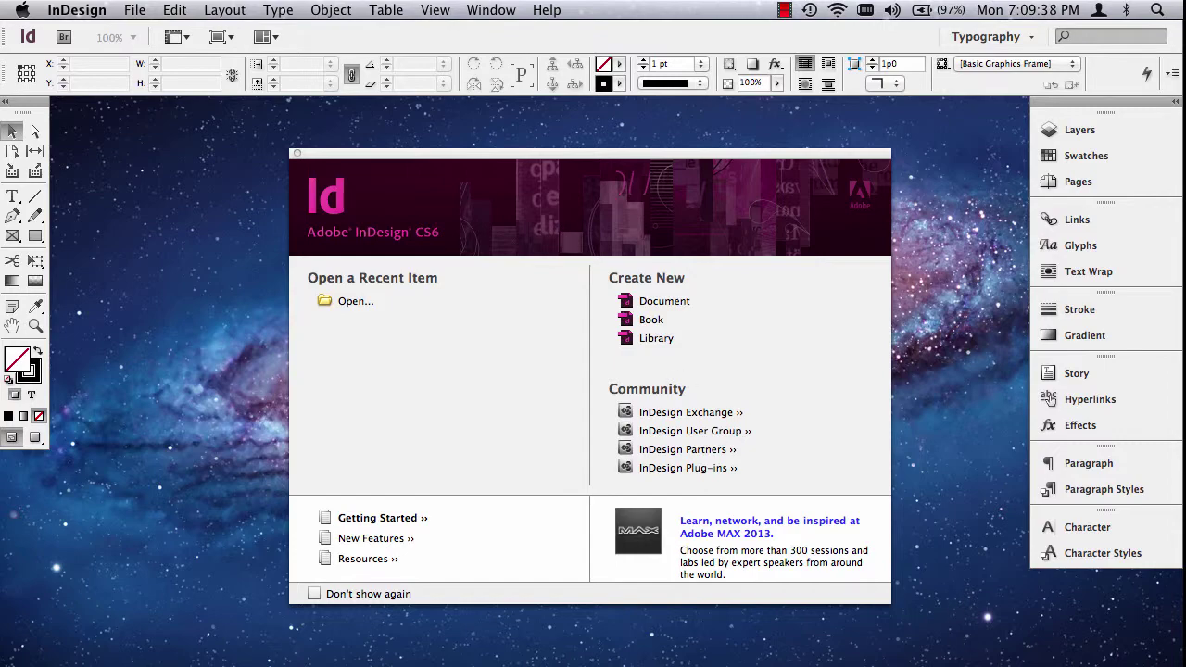
Step: Switch to Firefox, open the Project 3 Type PDF from the Week 9 session and highlight its format requirement
click(923, 665)
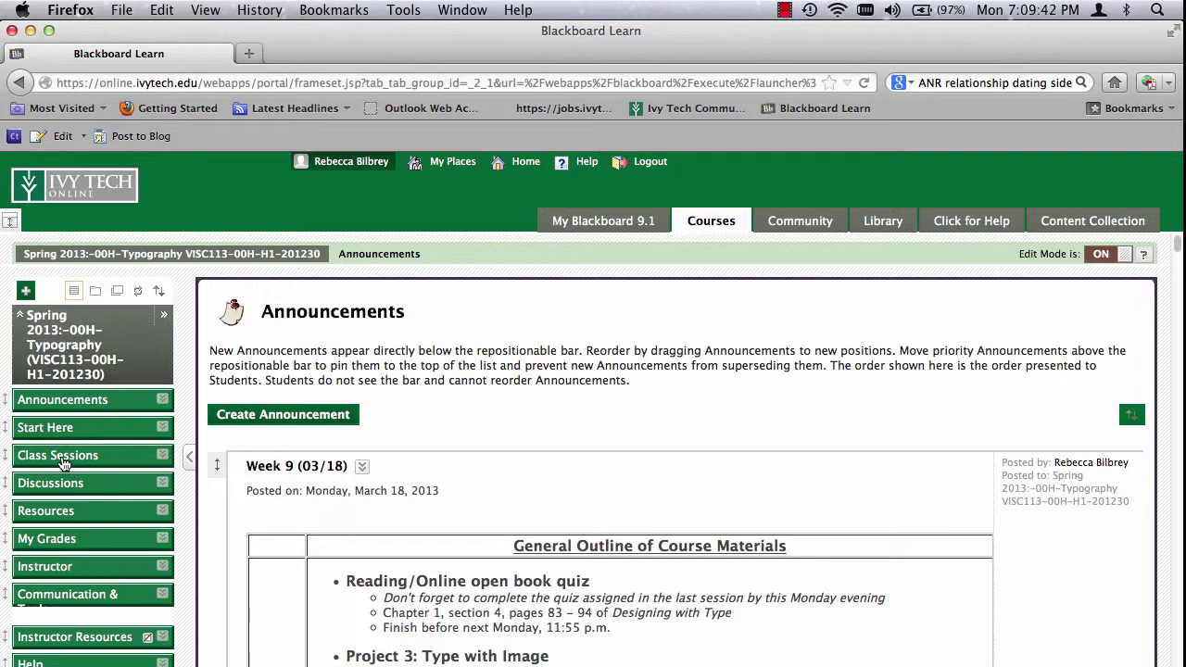
scroll(569, 391, down, 10)
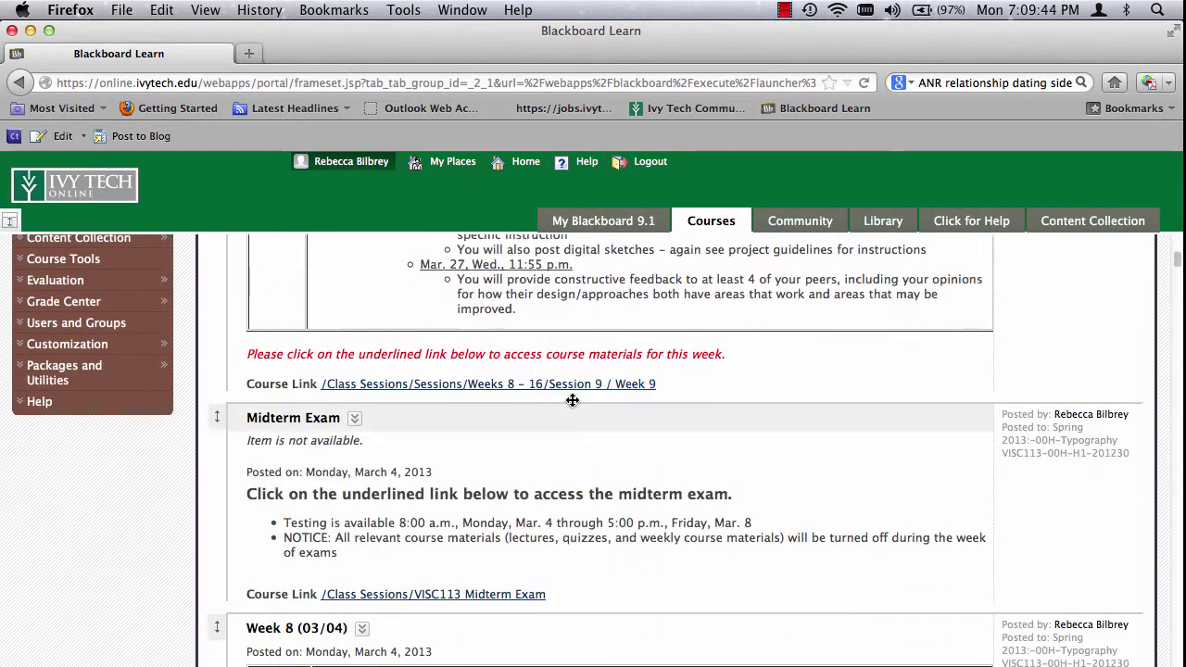
click(469, 385)
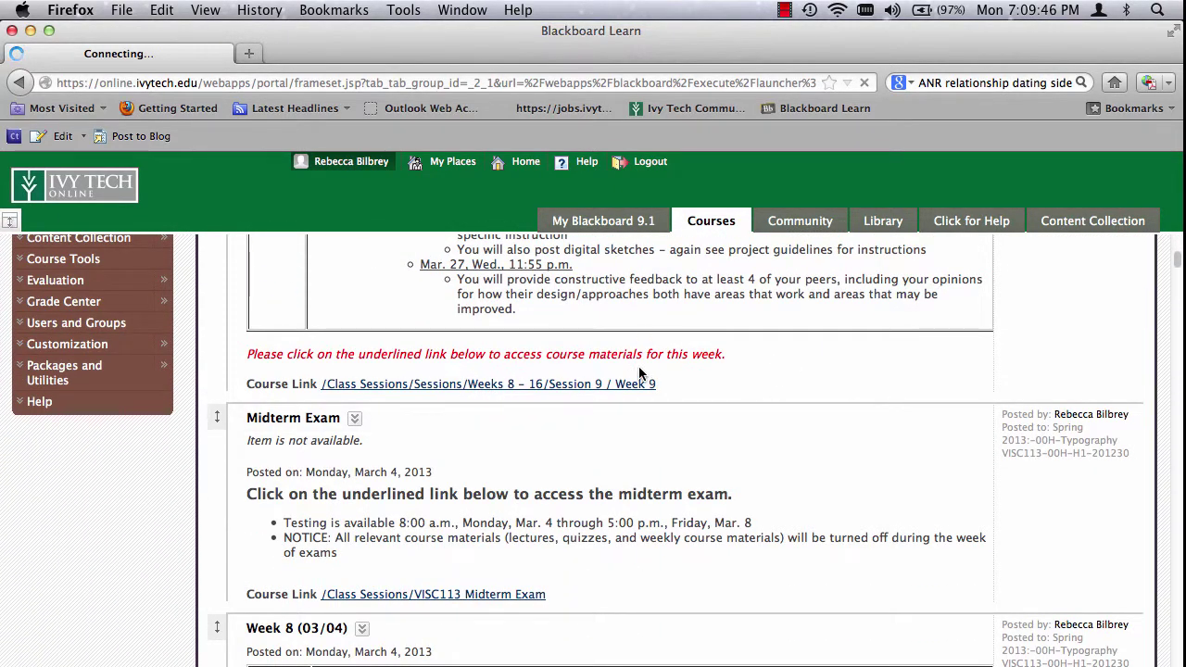
scroll(564, 432, down, 1)
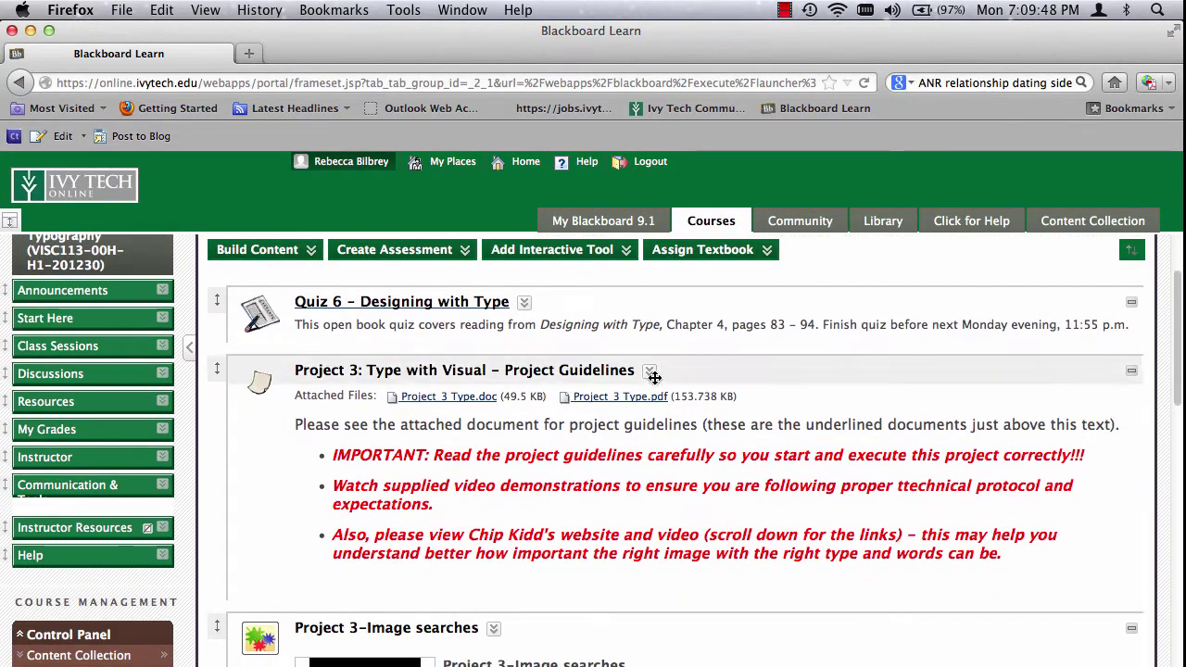
click(649, 397)
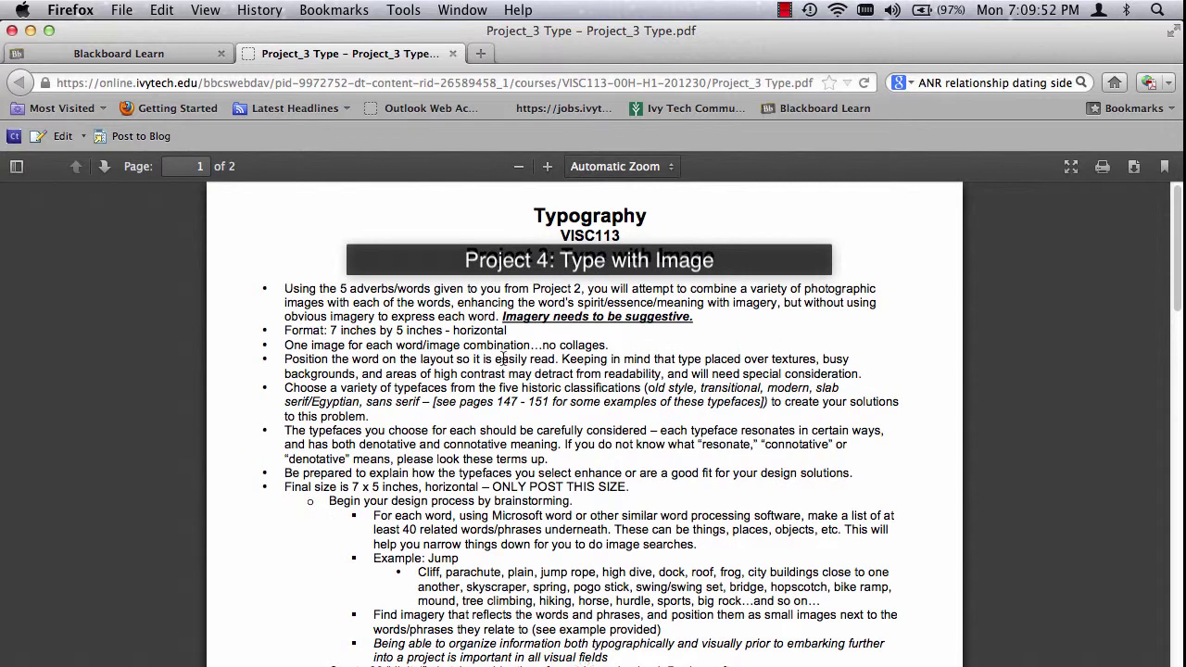
drag(285, 329, 506, 331)
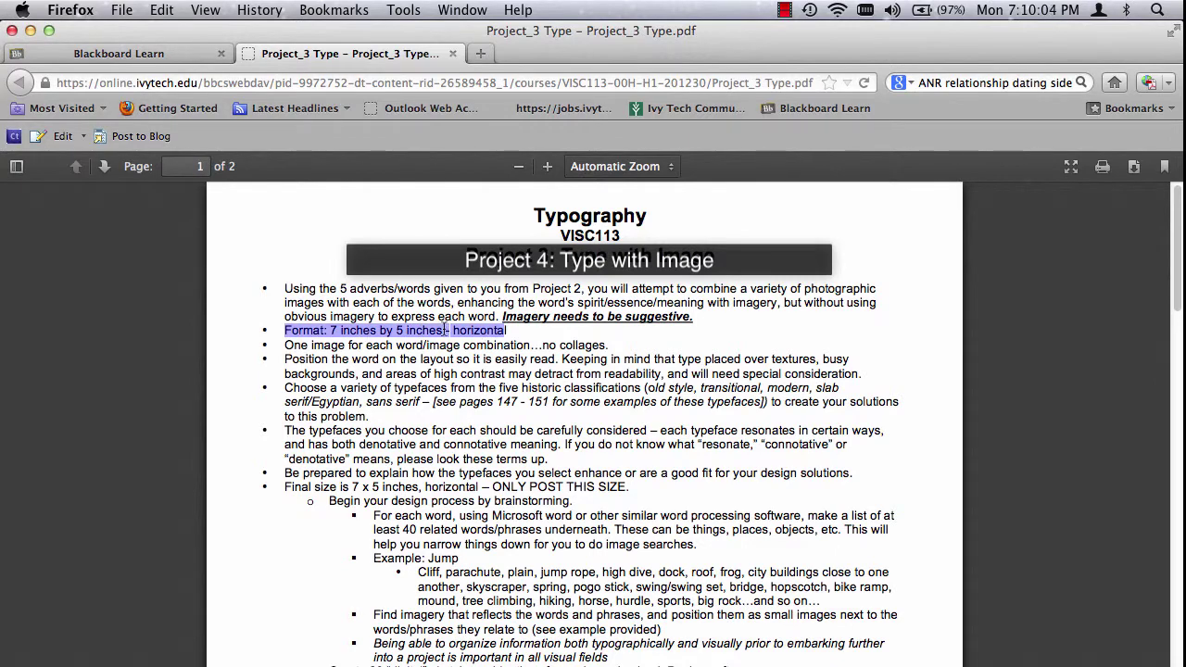
Step: Minimize the browser, return to InDesign and start a new document
click(31, 31)
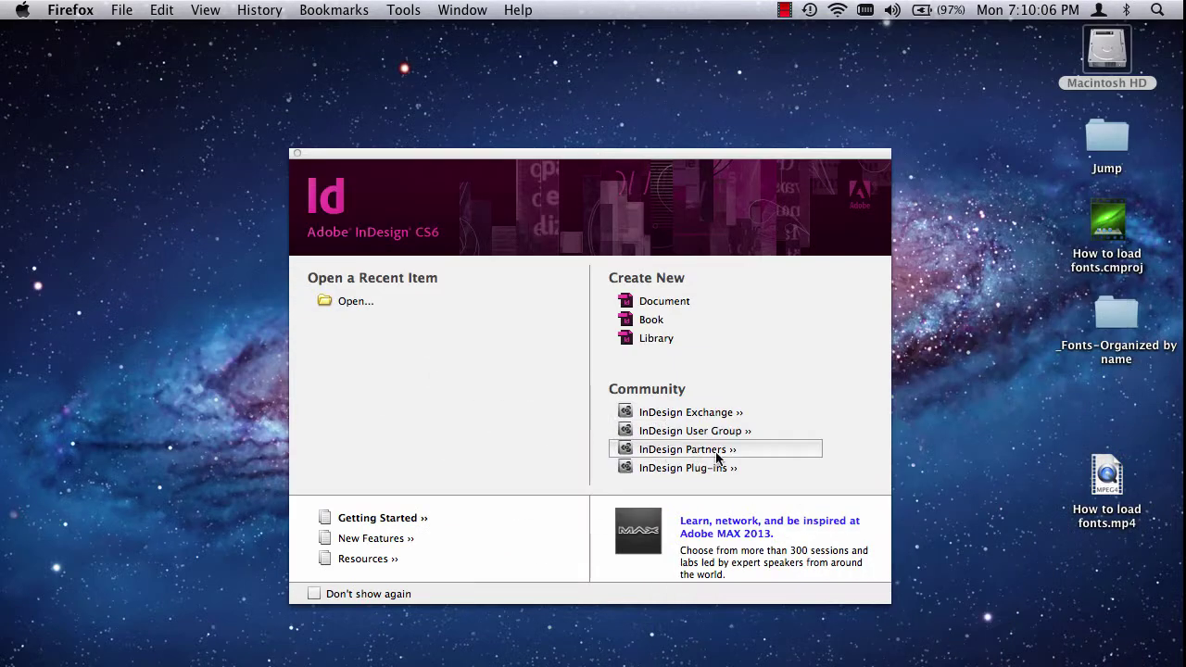
click(586, 156)
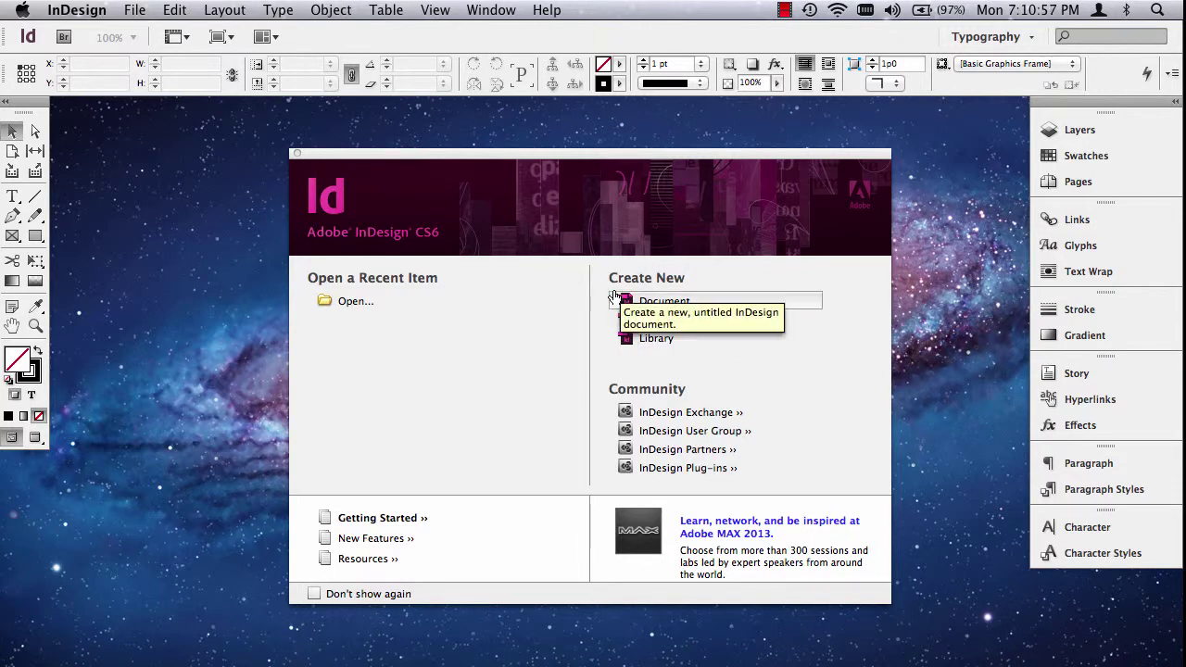
click(139, 9)
mouse_move(157, 33)
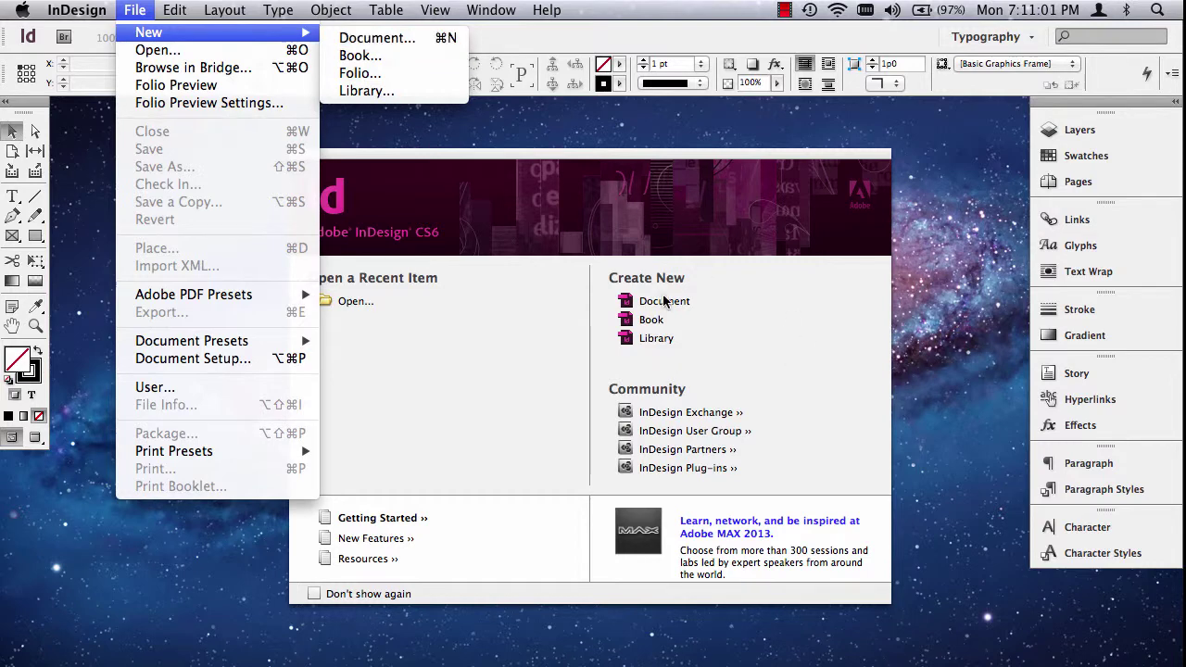
click(566, 301)
click(665, 303)
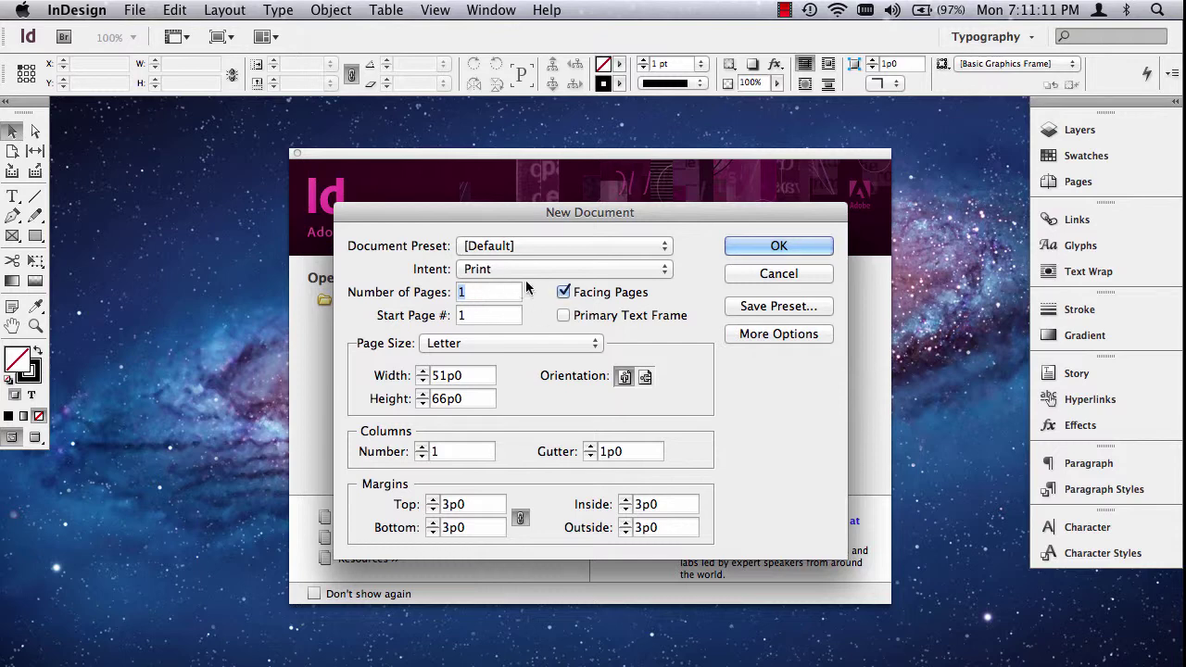
Step: Turn off facing pages and set the page size to 7 in wide by 5 in high
click(562, 293)
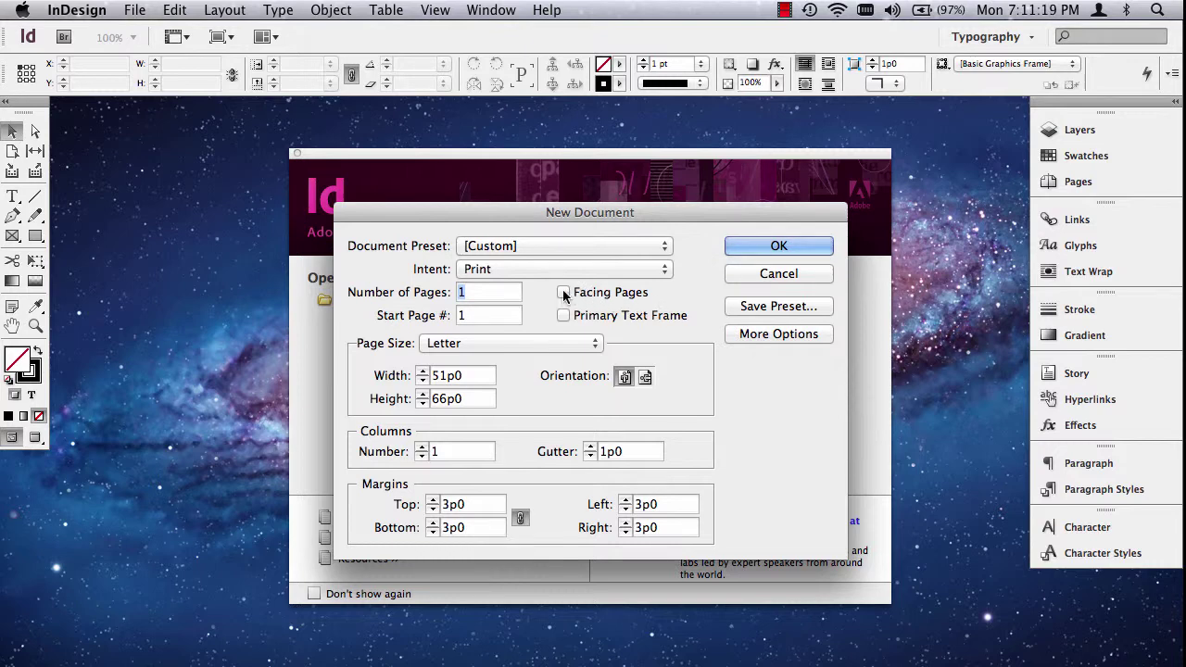
click(466, 344)
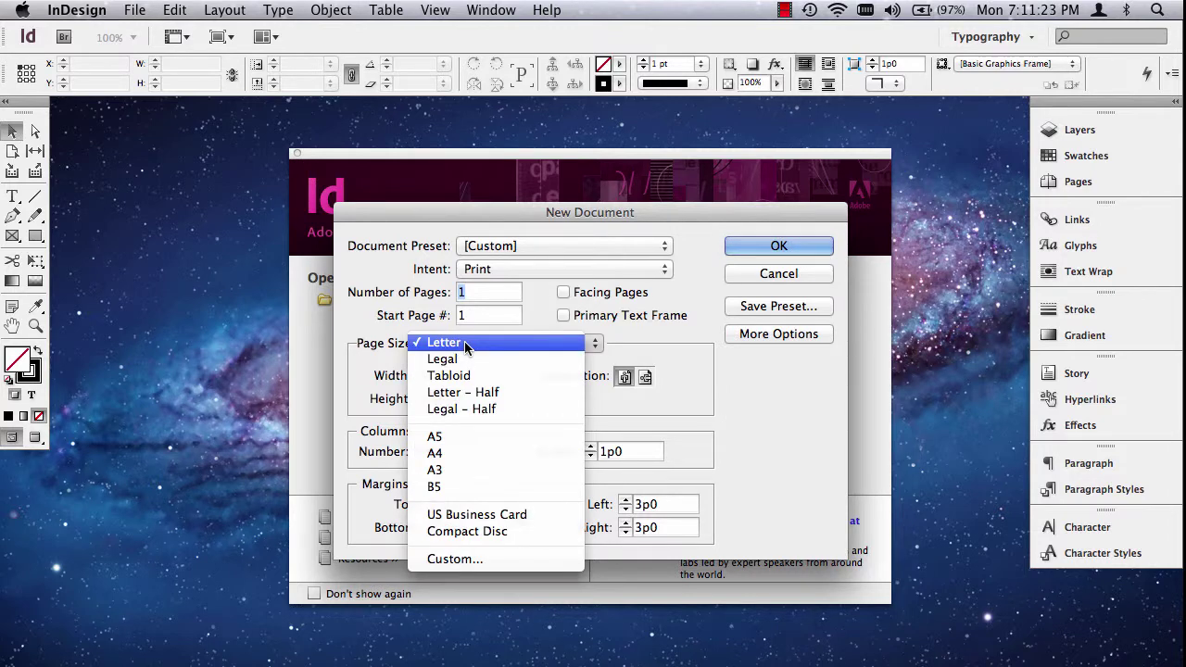
click(466, 345)
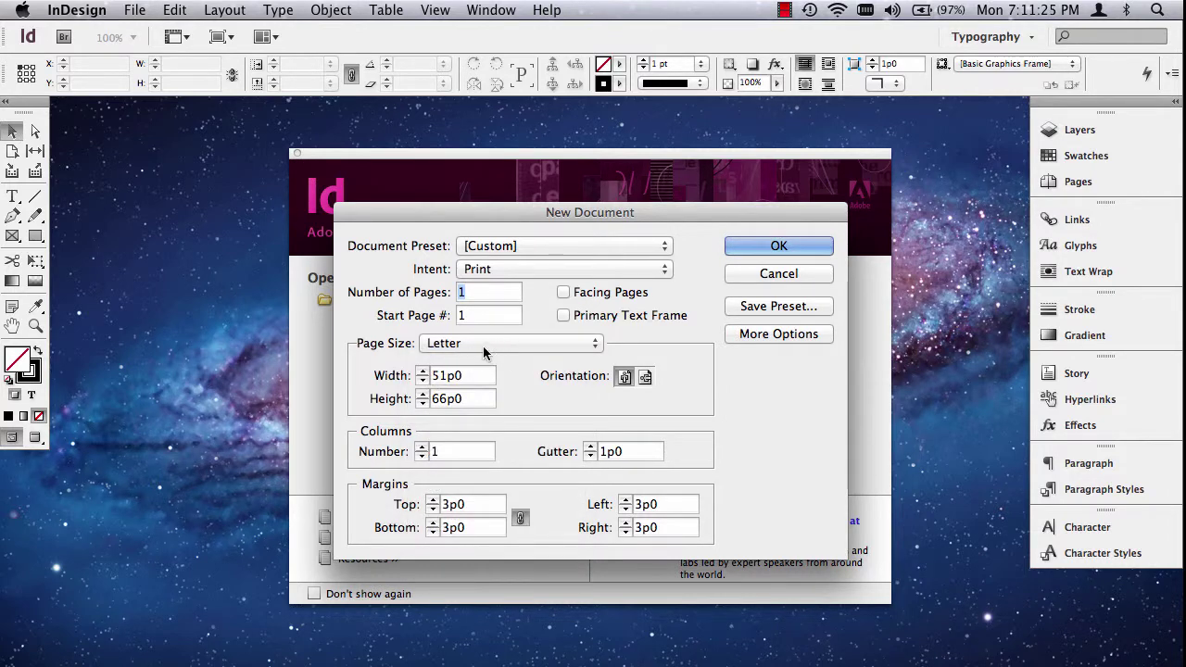
double_click(447, 377)
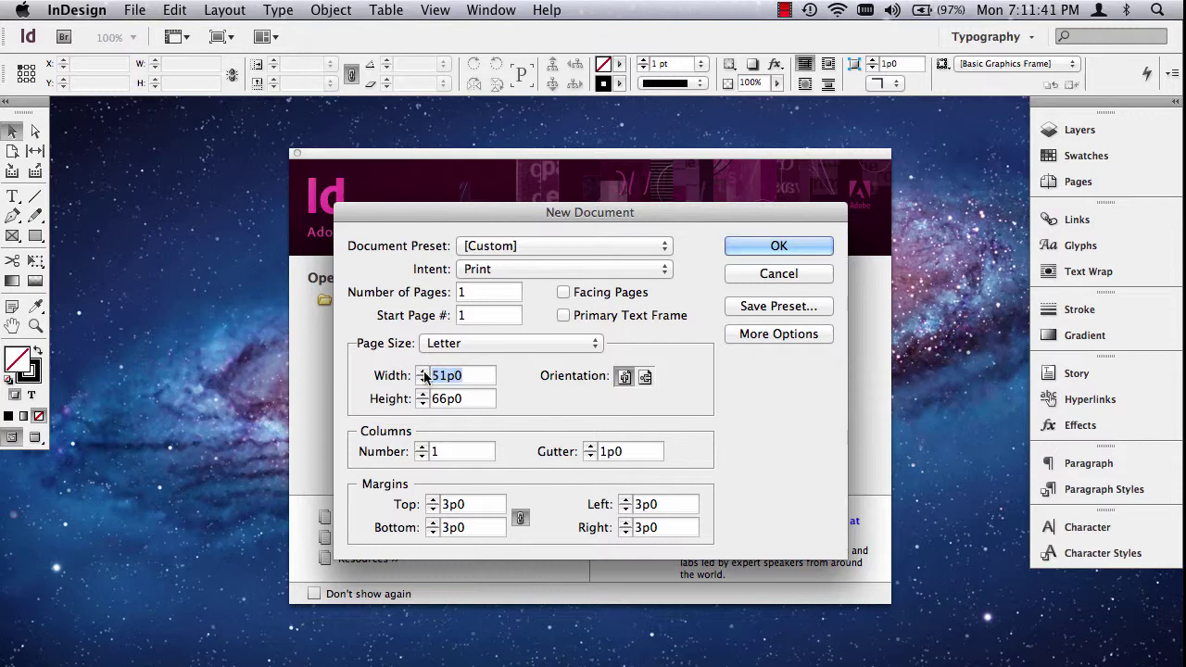
text(7 in)
key(Tab)
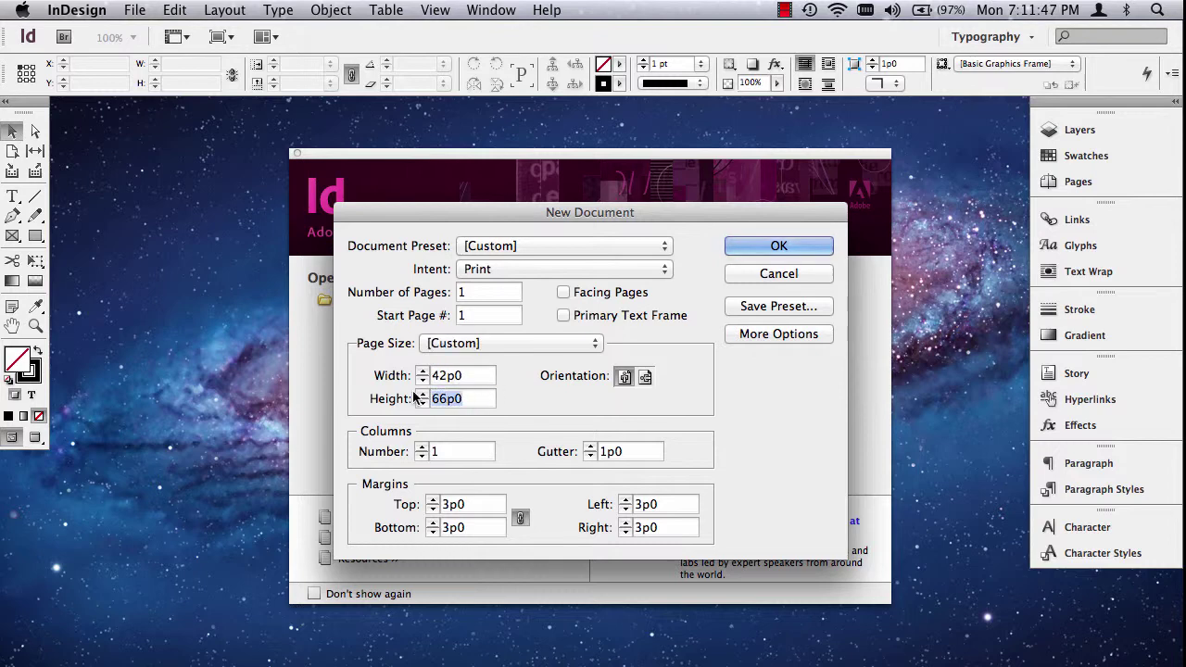
text(5 in)
key(Tab)
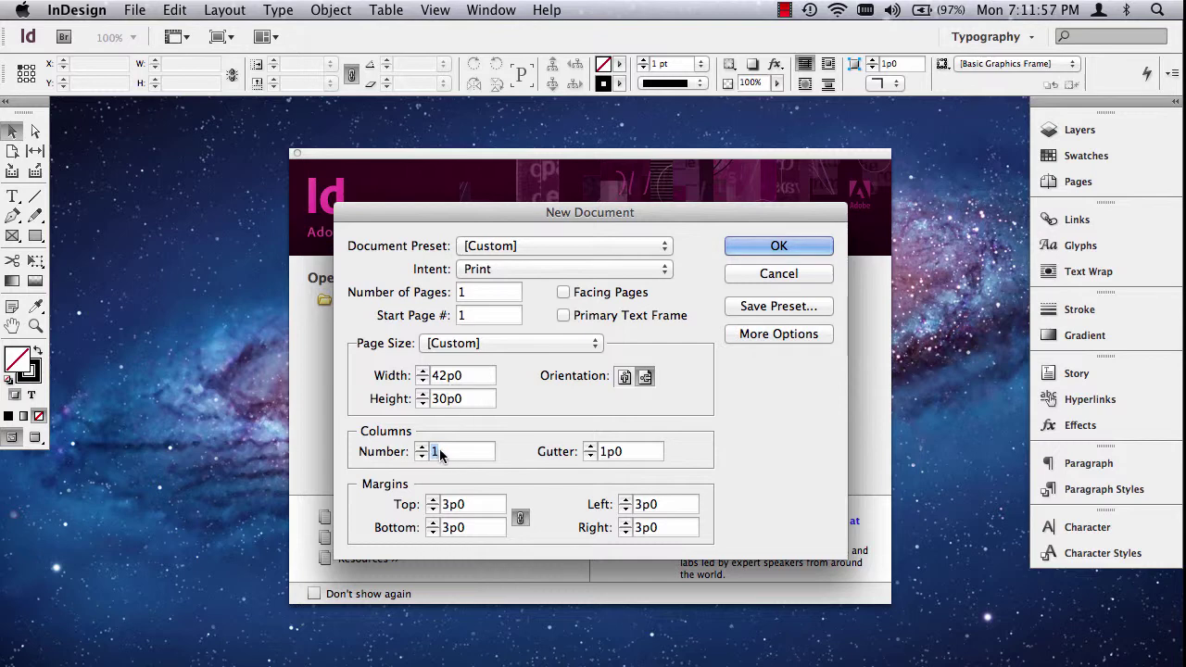
Step: Set the number of columns to 3 and create the document
text(3)
click(781, 247)
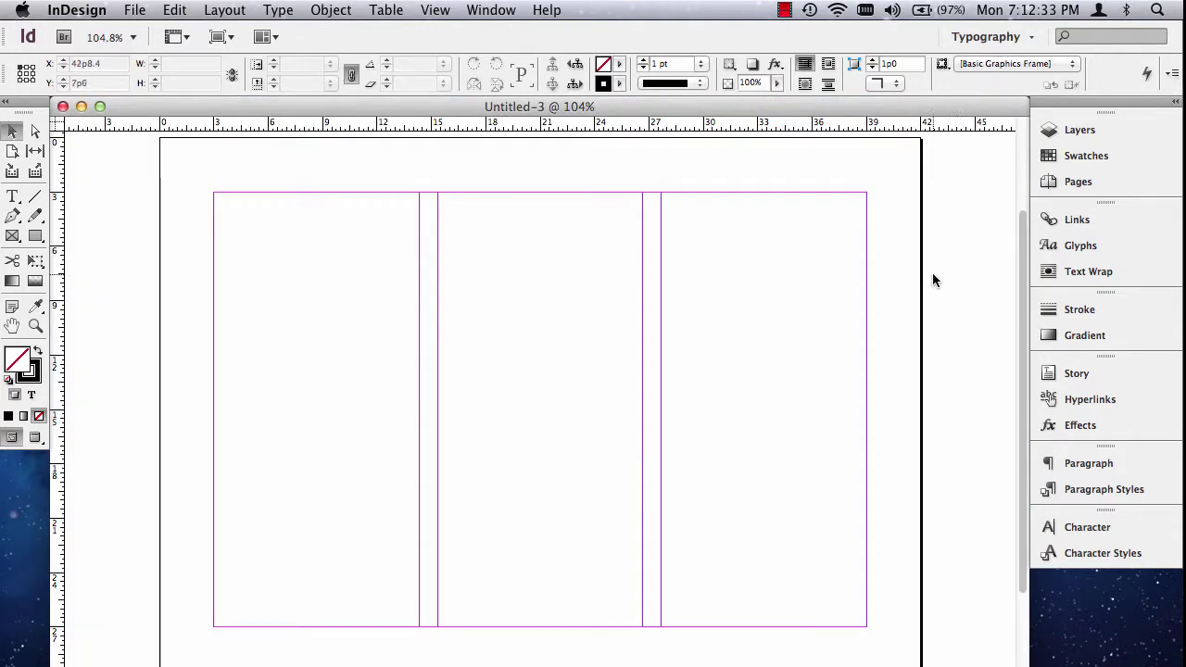
key(super+1)
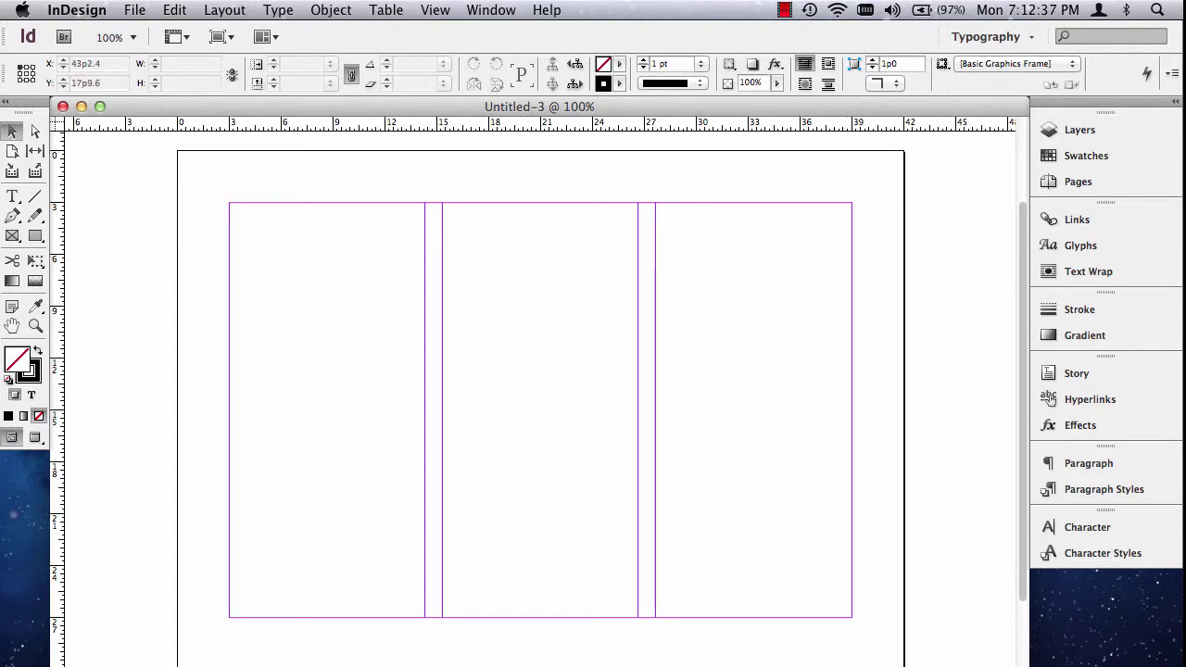
drag(1019, 666, 1020, 656)
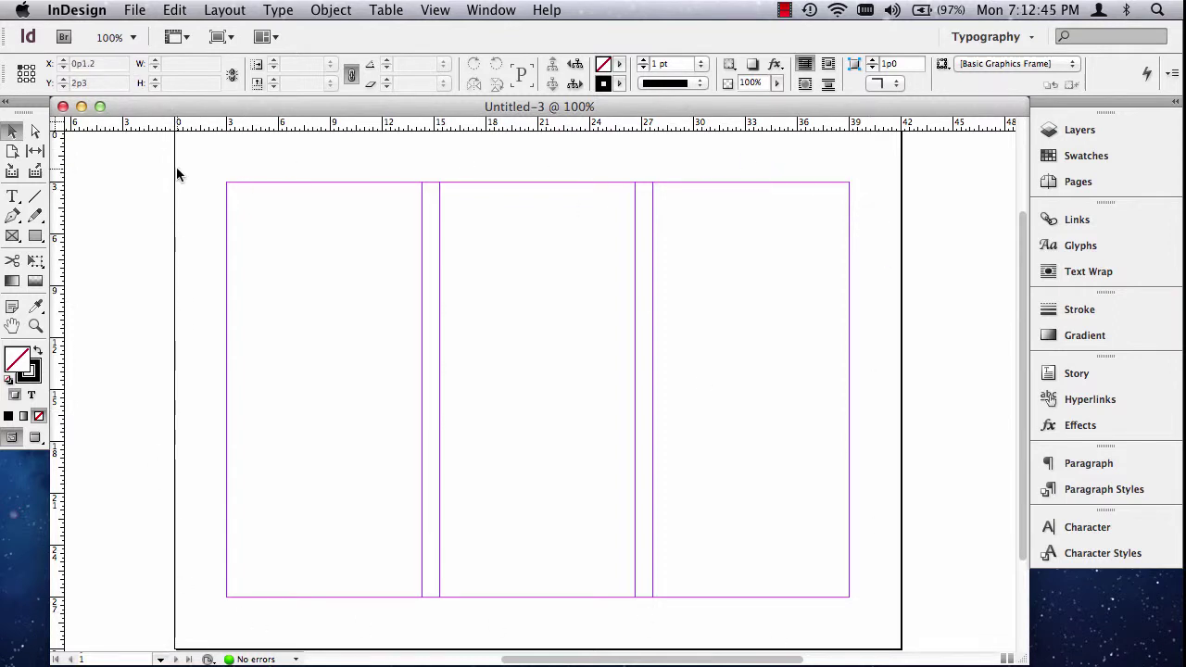
key(super+minus)
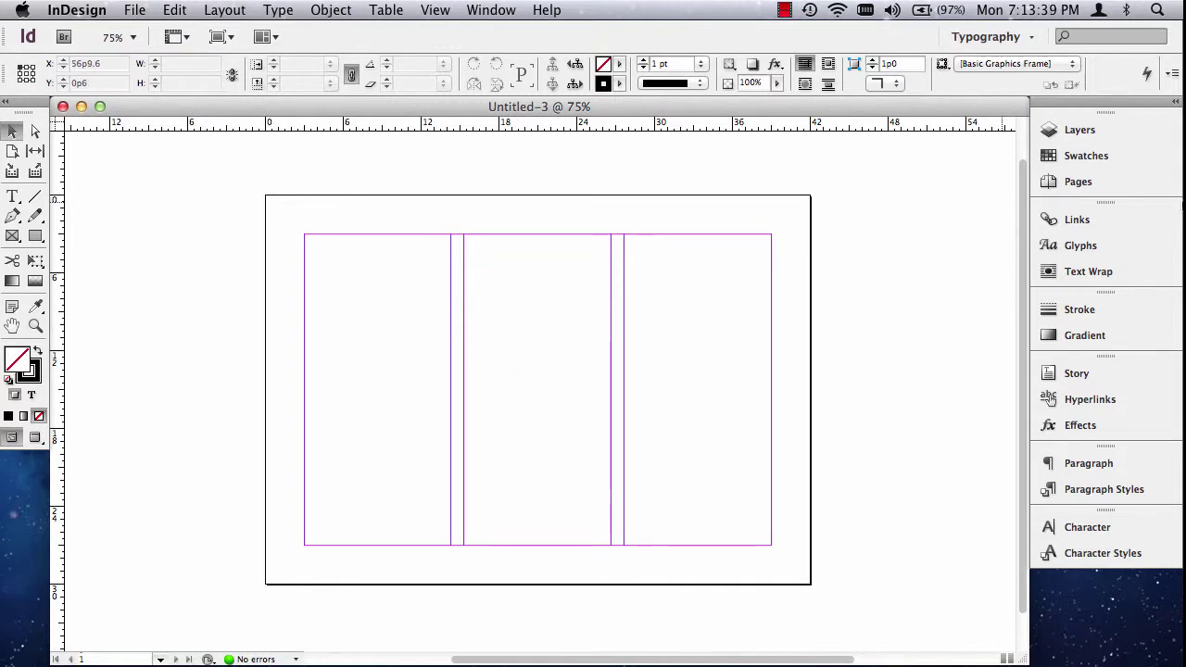
Step: Show the document's layers and rename Layer 1 as Image
click(1075, 130)
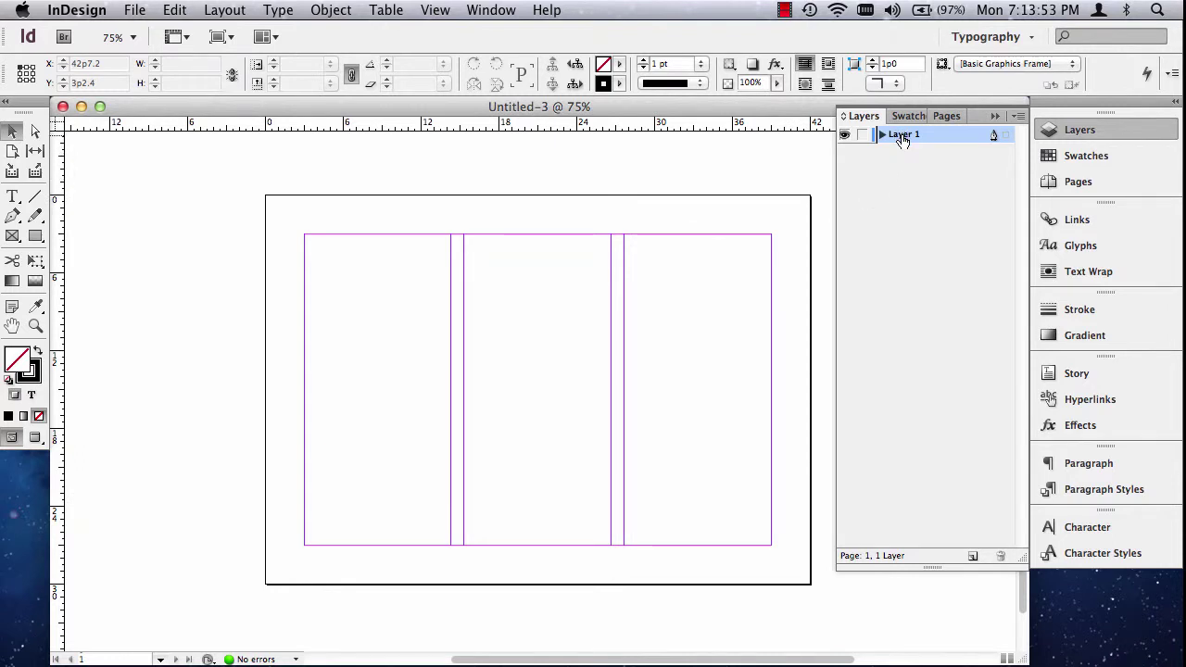
click(998, 116)
click(491, 10)
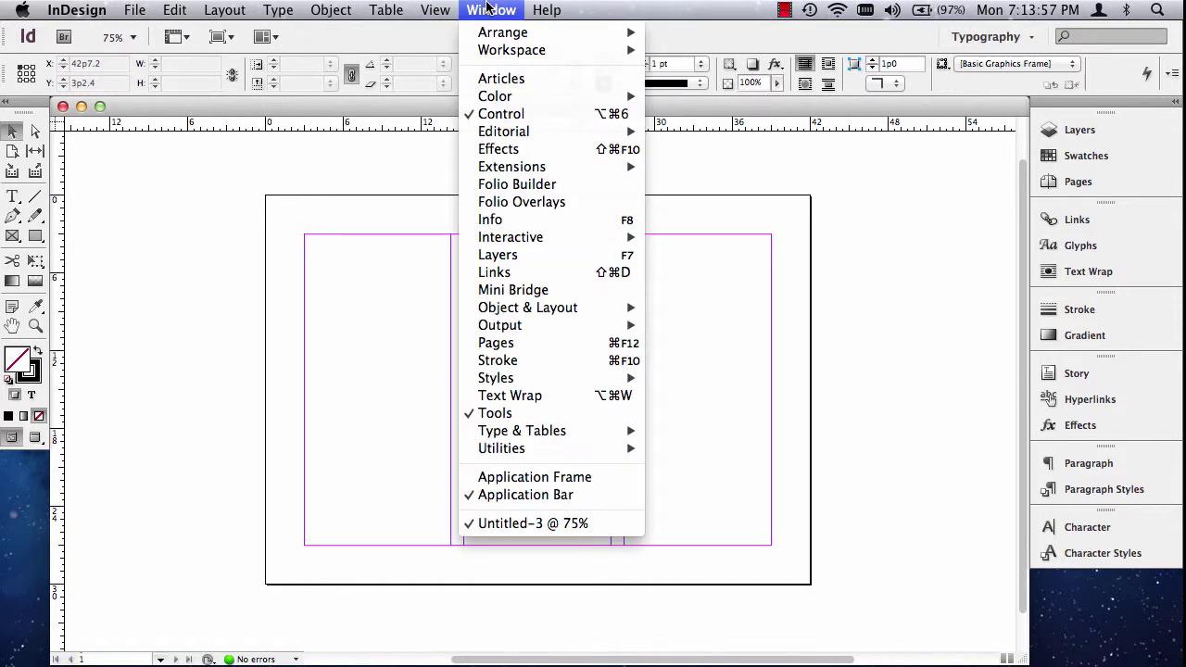
click(500, 255)
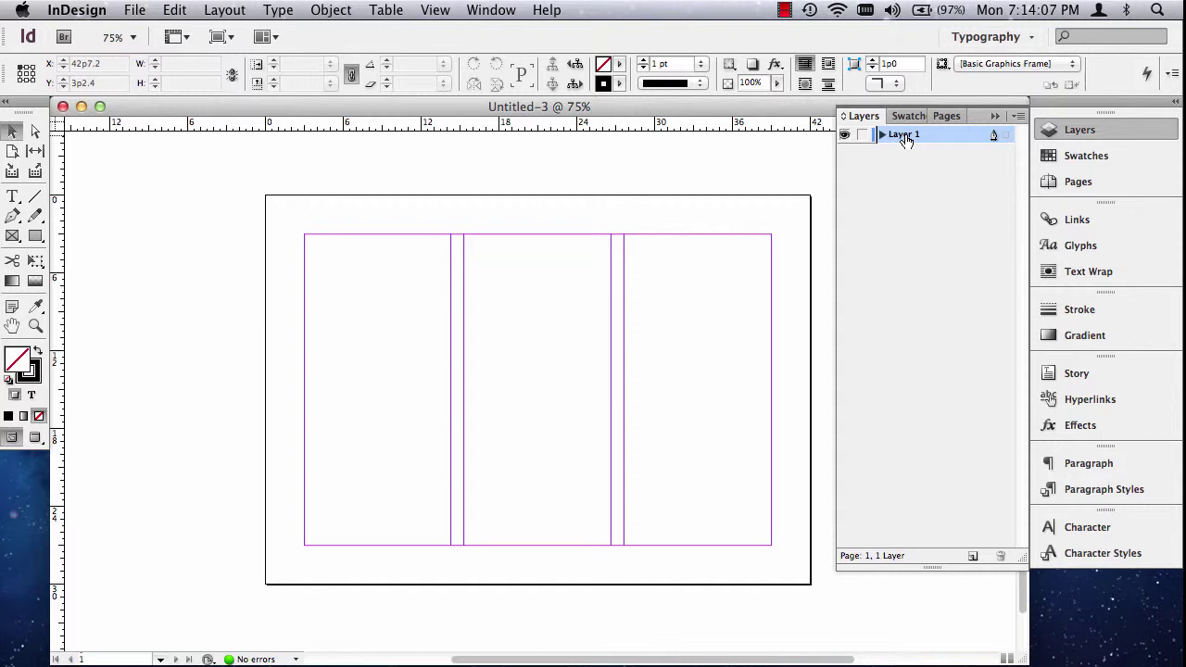
double_click(906, 138)
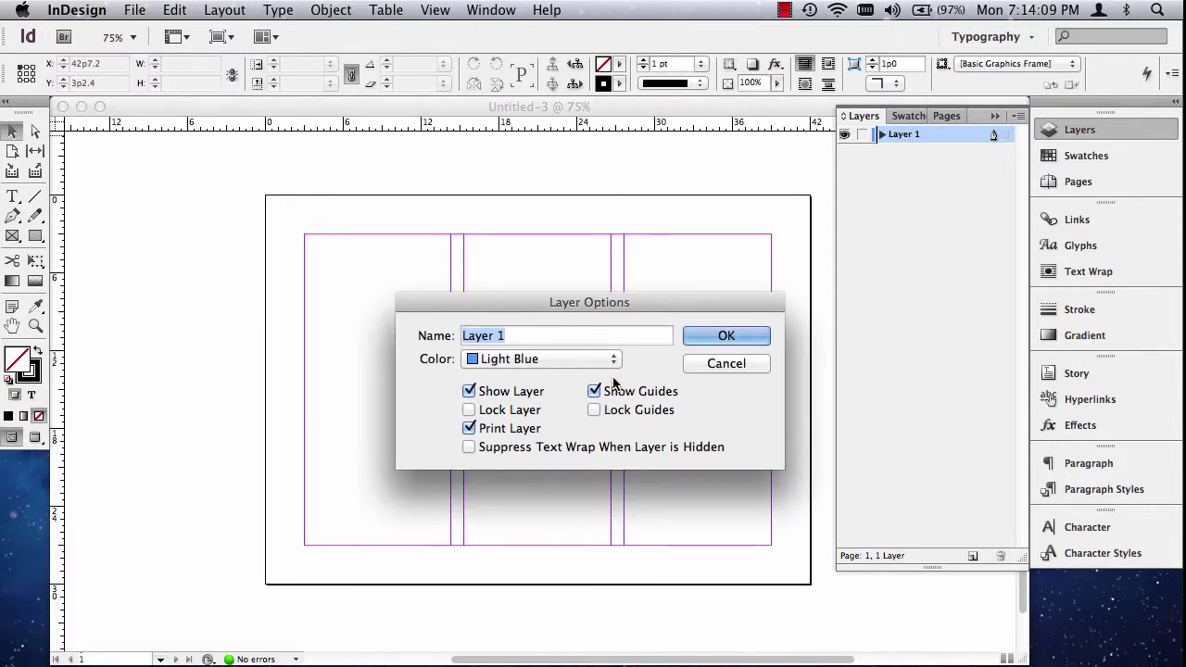
text(Ima)
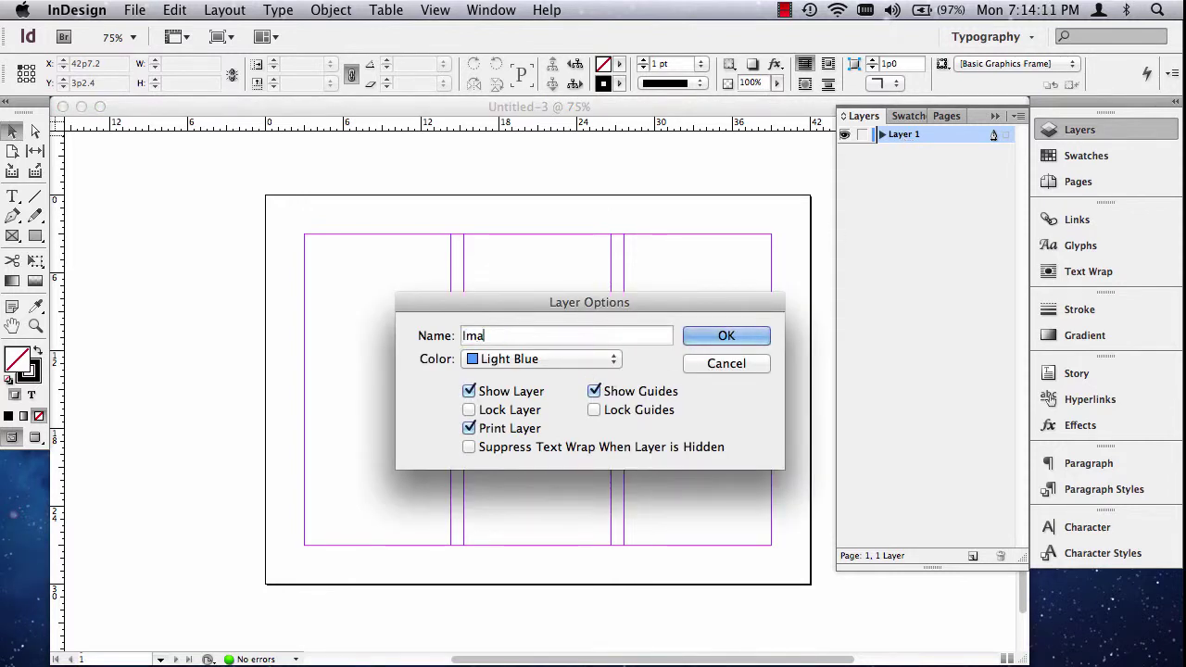
text(ge)
click(724, 338)
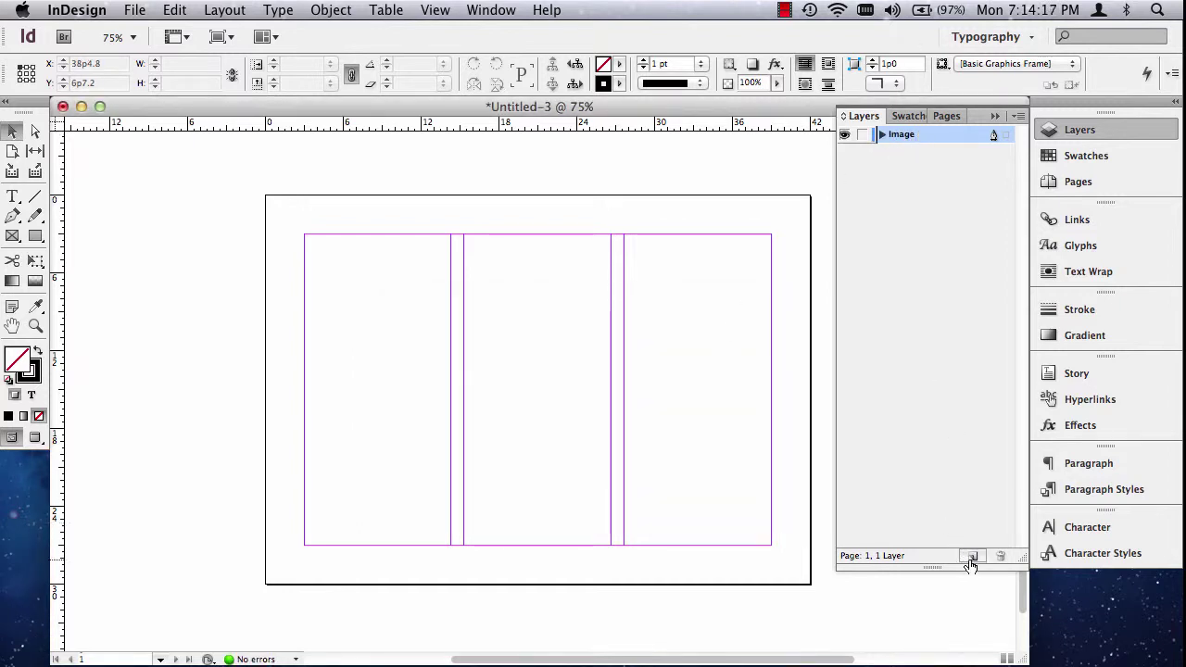
Step: Add a new layer above the Image layer and name it Type
drag(1022, 568, 1023, 465)
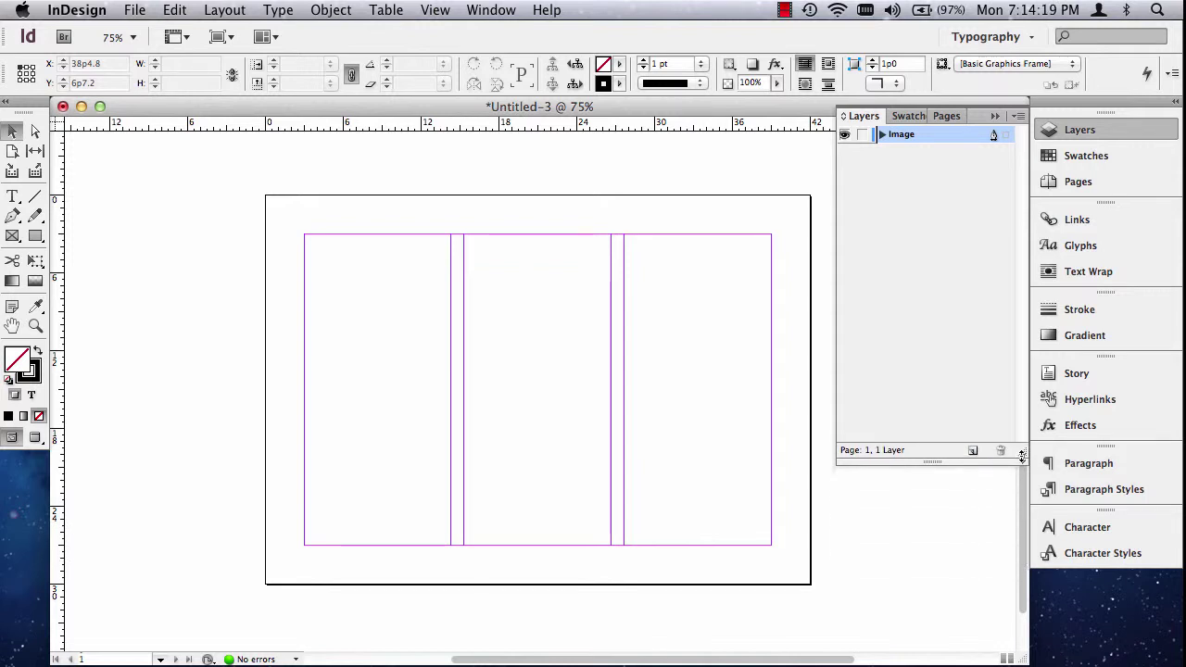
click(972, 454)
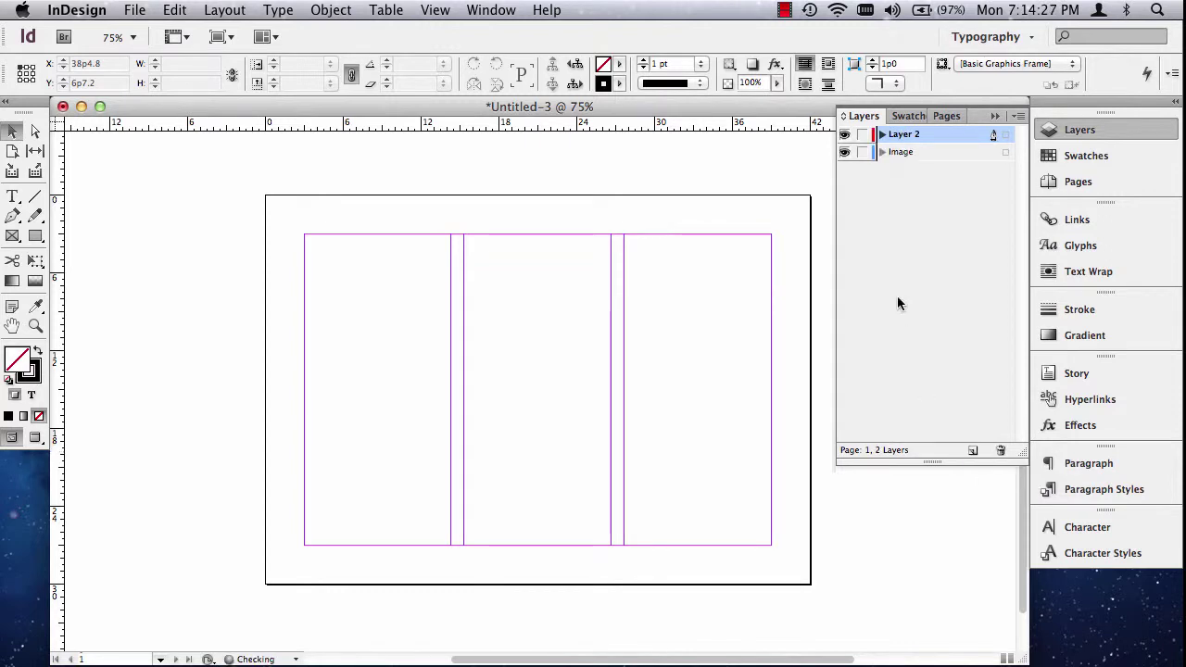
double_click(906, 135)
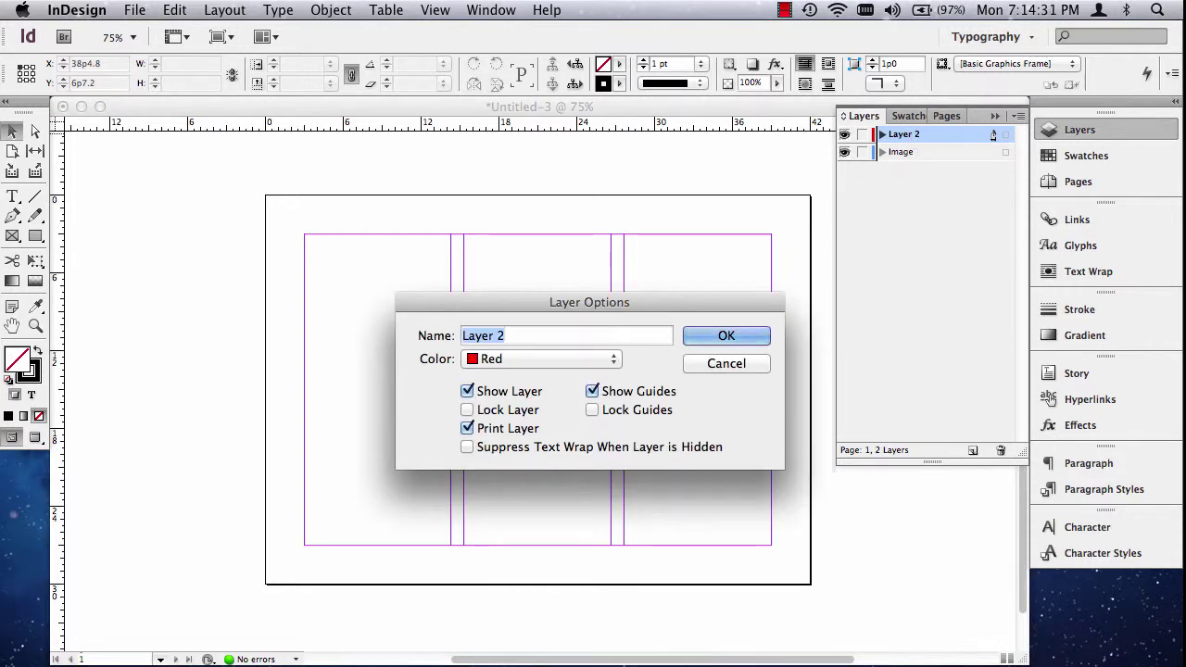
text(Type)
click(726, 337)
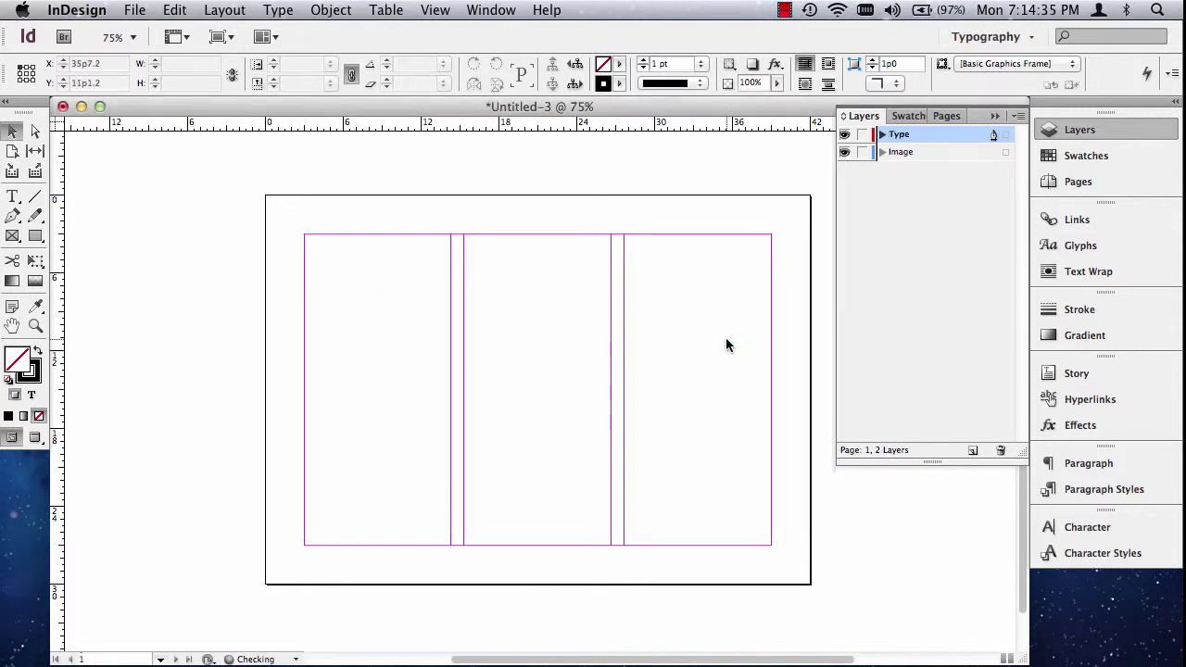
Step: Make the Image layer the active layer
click(909, 154)
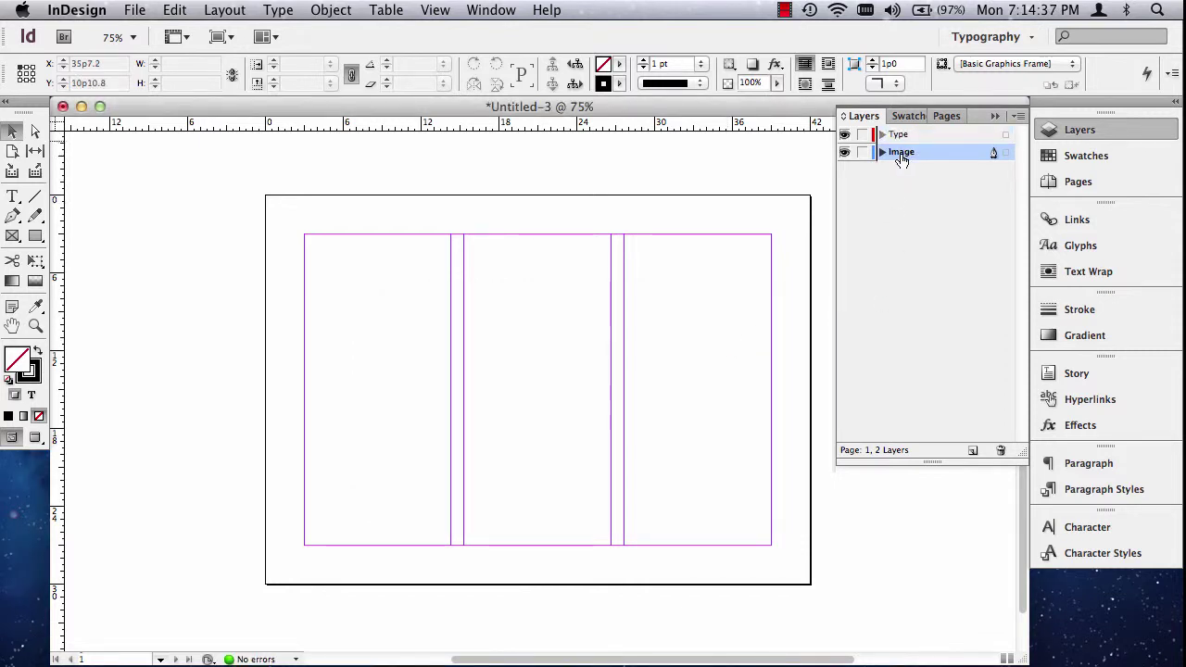
click(903, 137)
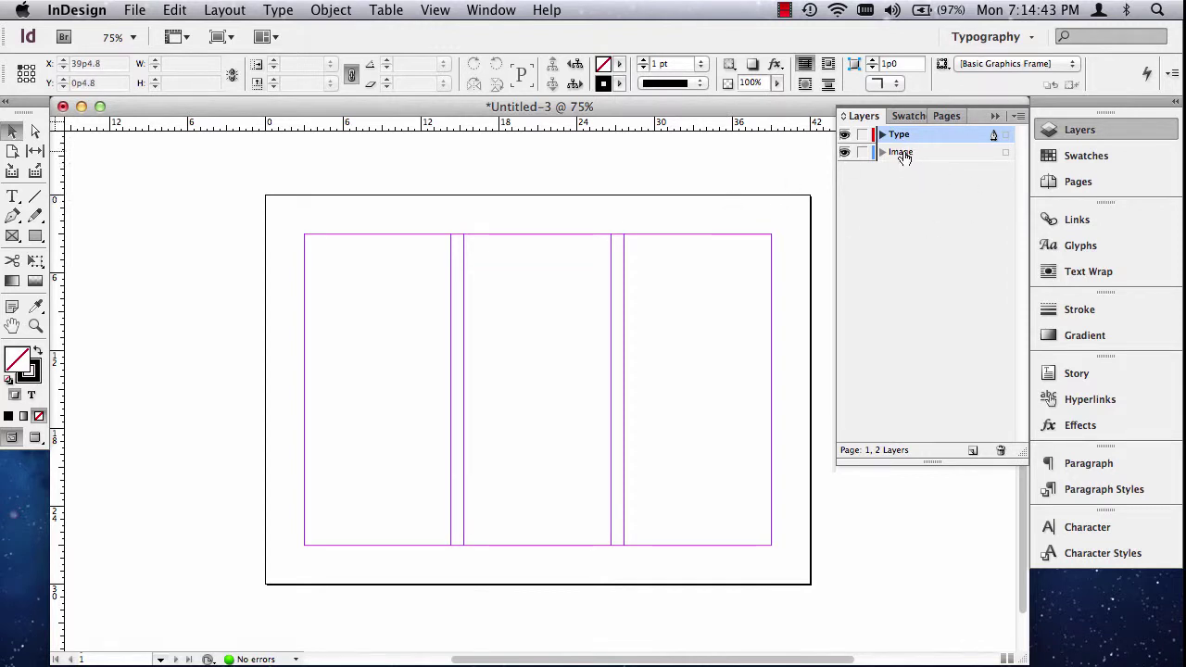
click(903, 156)
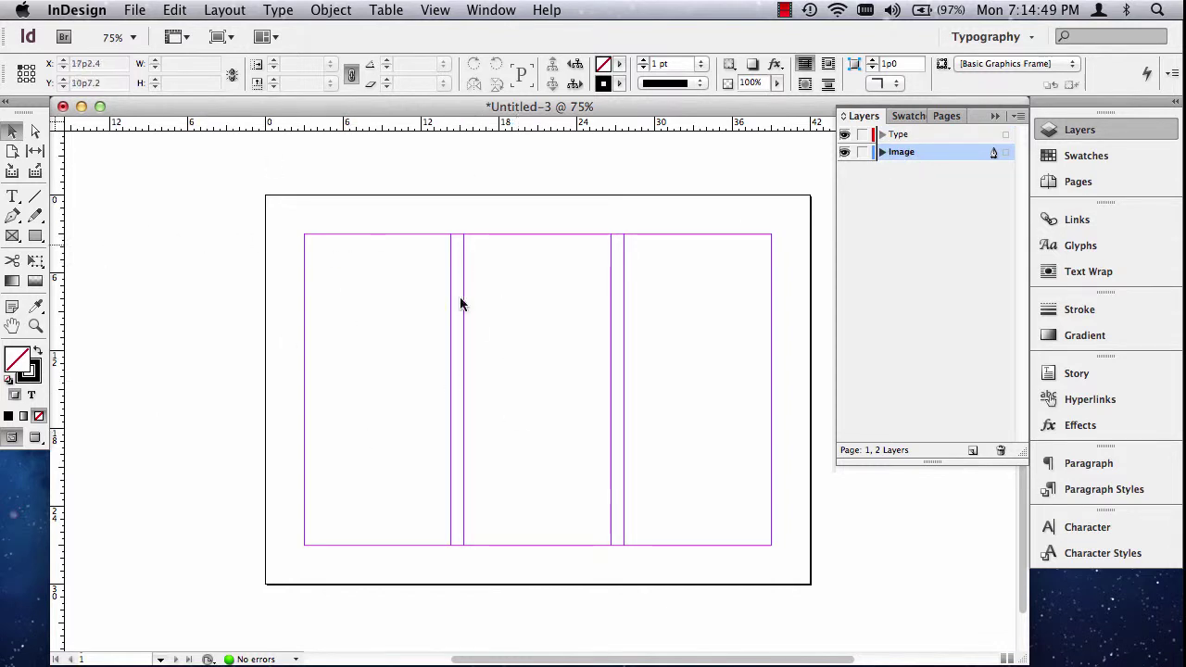
Step: Minimize the document window, switch to Finder and select the Jump folder on the desktop
click(82, 107)
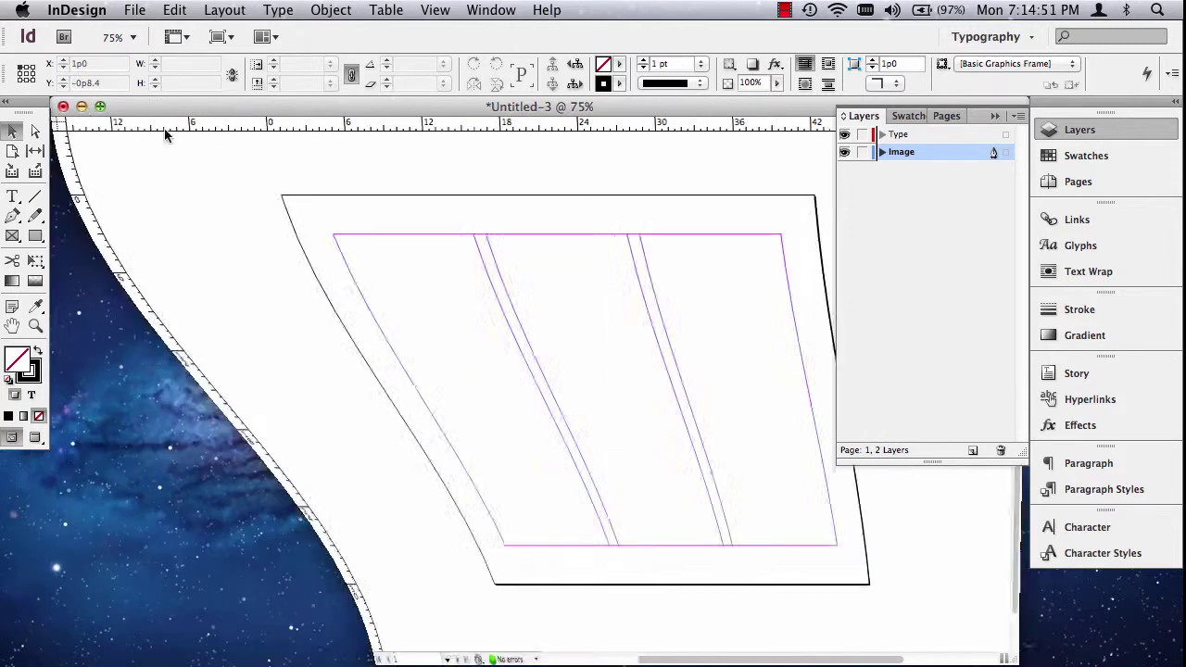
click(796, 170)
click(1110, 149)
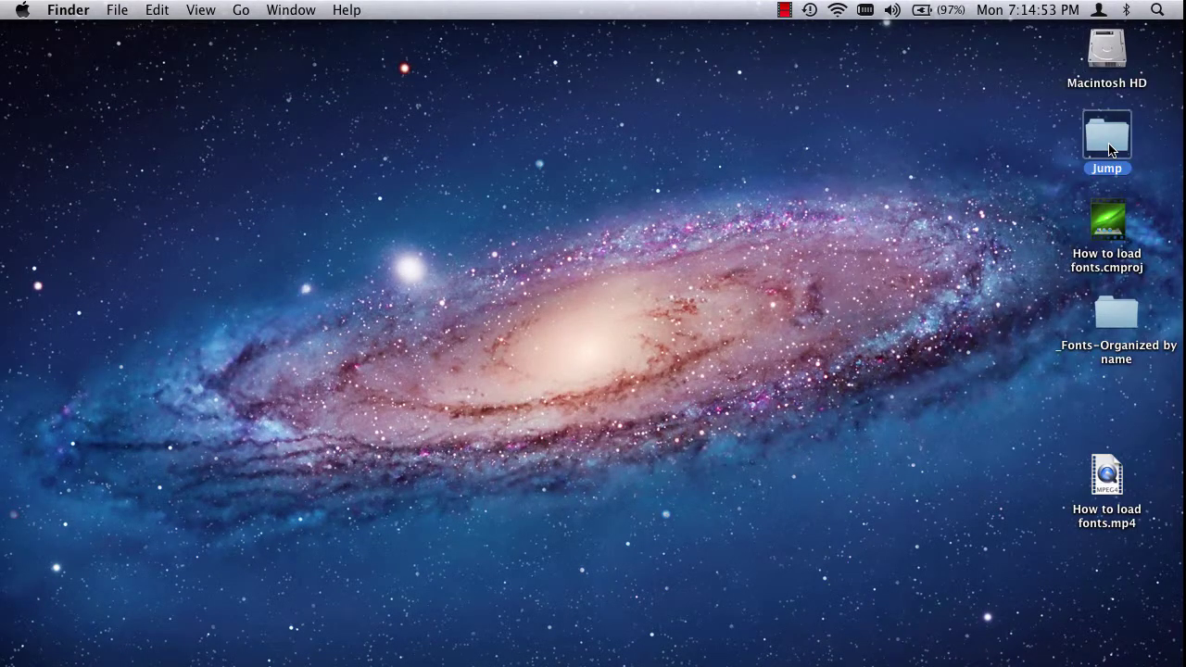
Step: Open the Jump folder, view Dúchatair-cliff.tif in Preview, and close the image and folder before returning to InDesign
double_click(1110, 149)
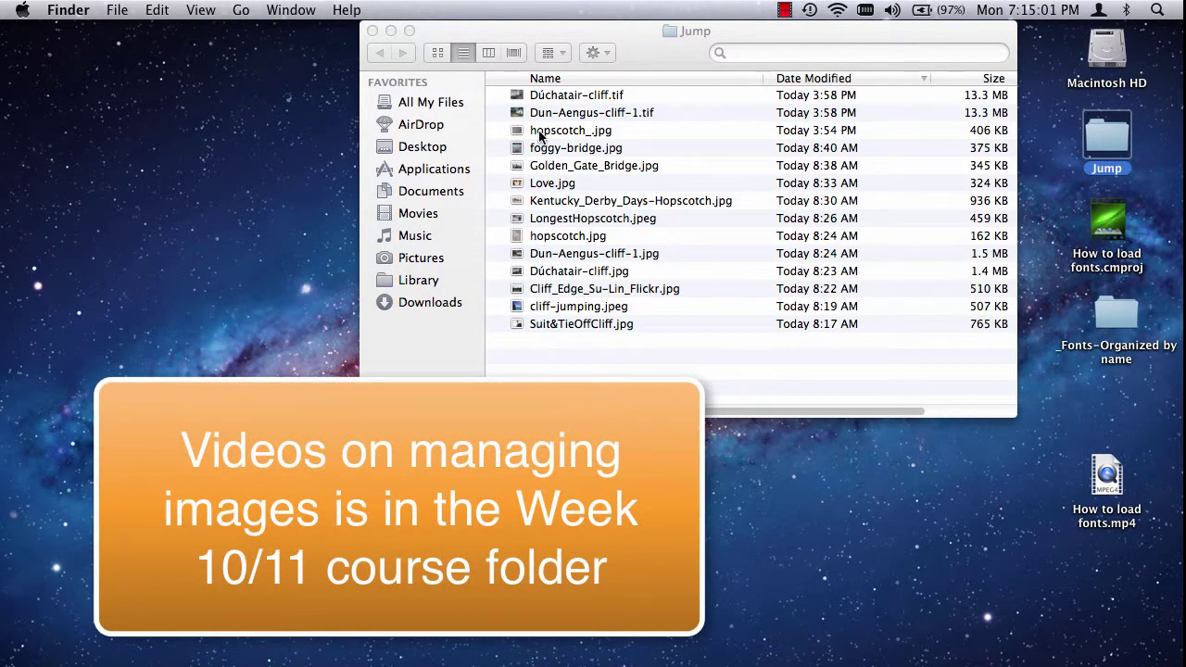
click(583, 98)
click(596, 114)
click(574, 96)
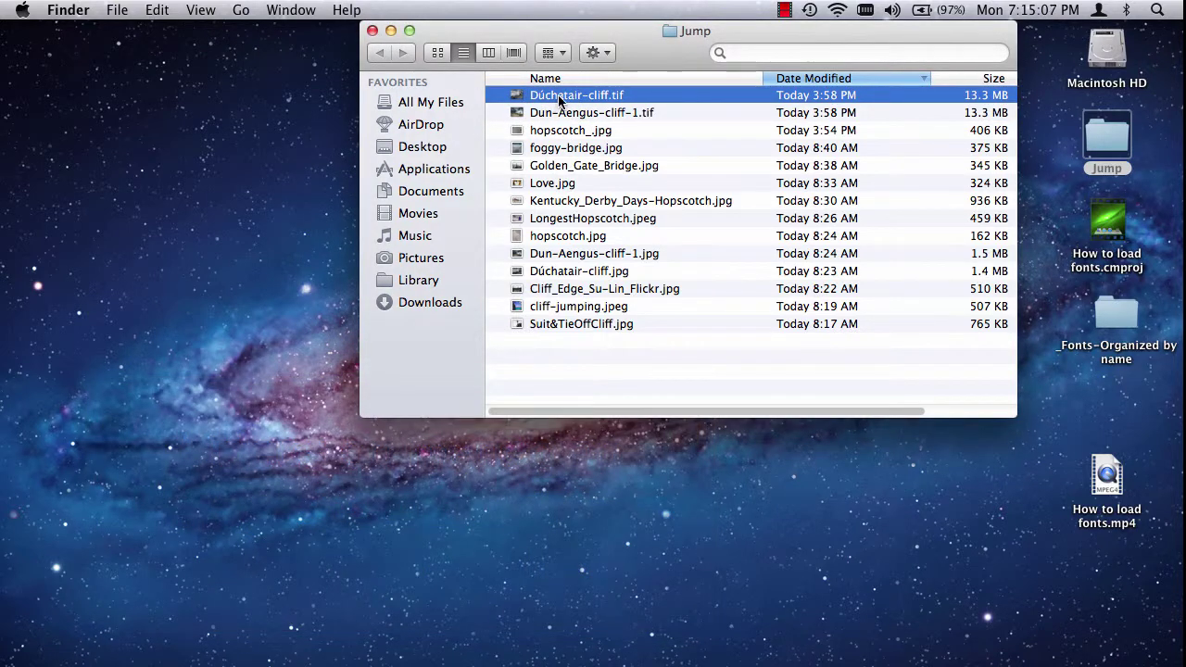
key(super+o)
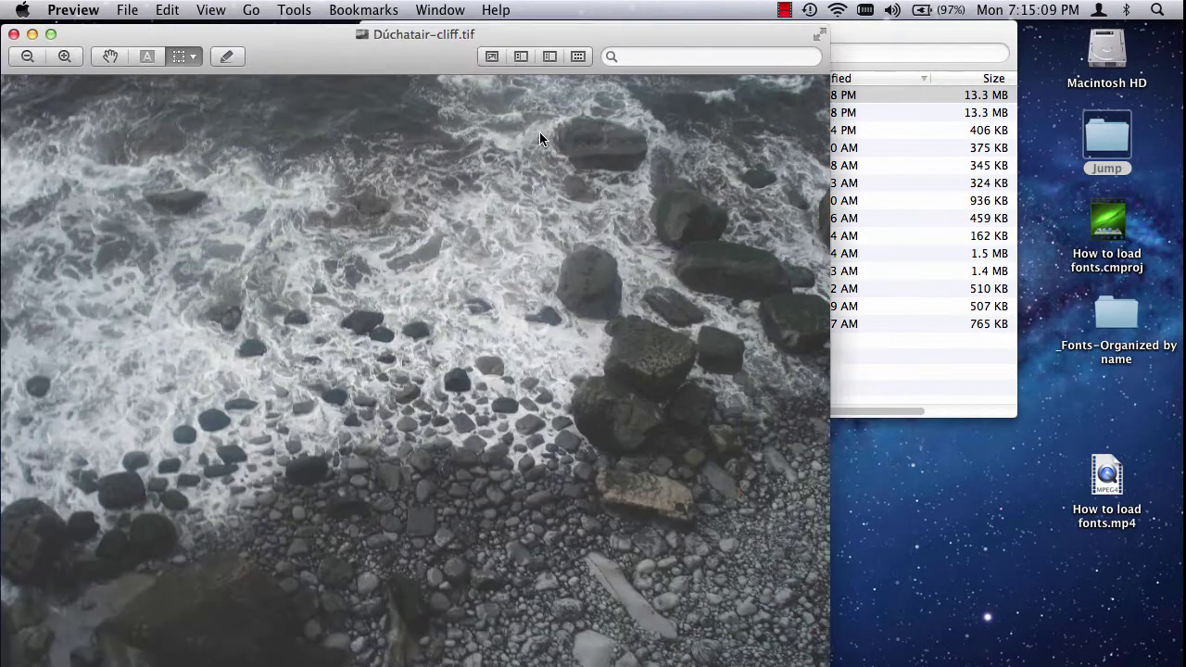
click(14, 34)
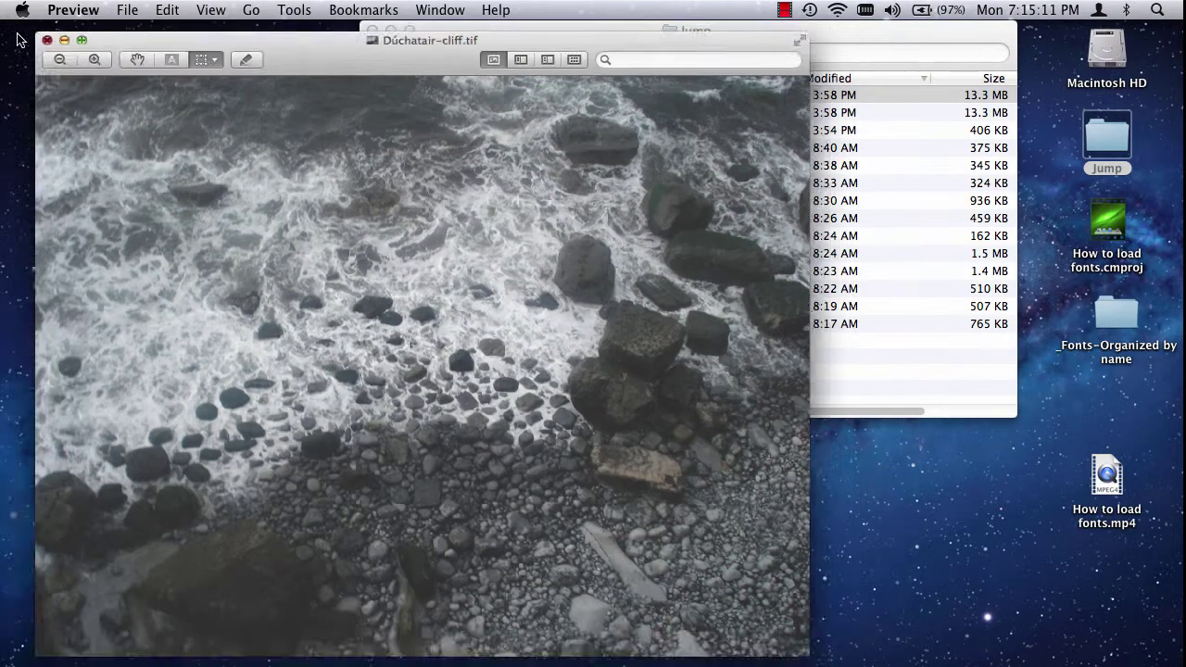
click(367, 34)
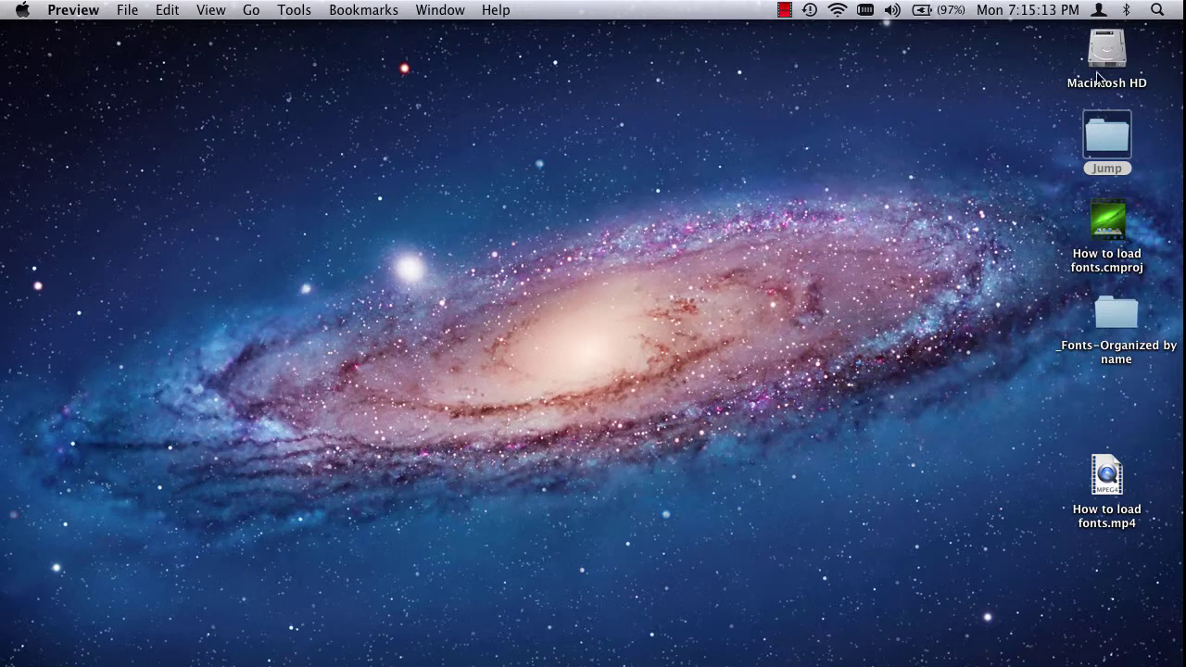
double_click(1109, 139)
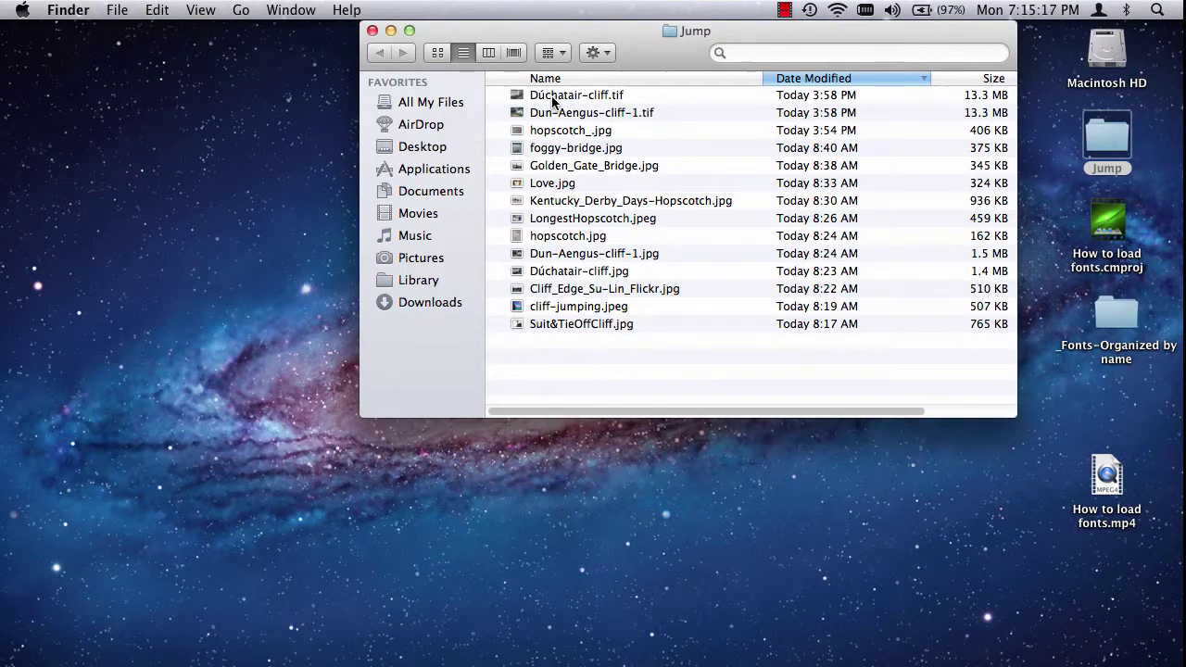
click(372, 31)
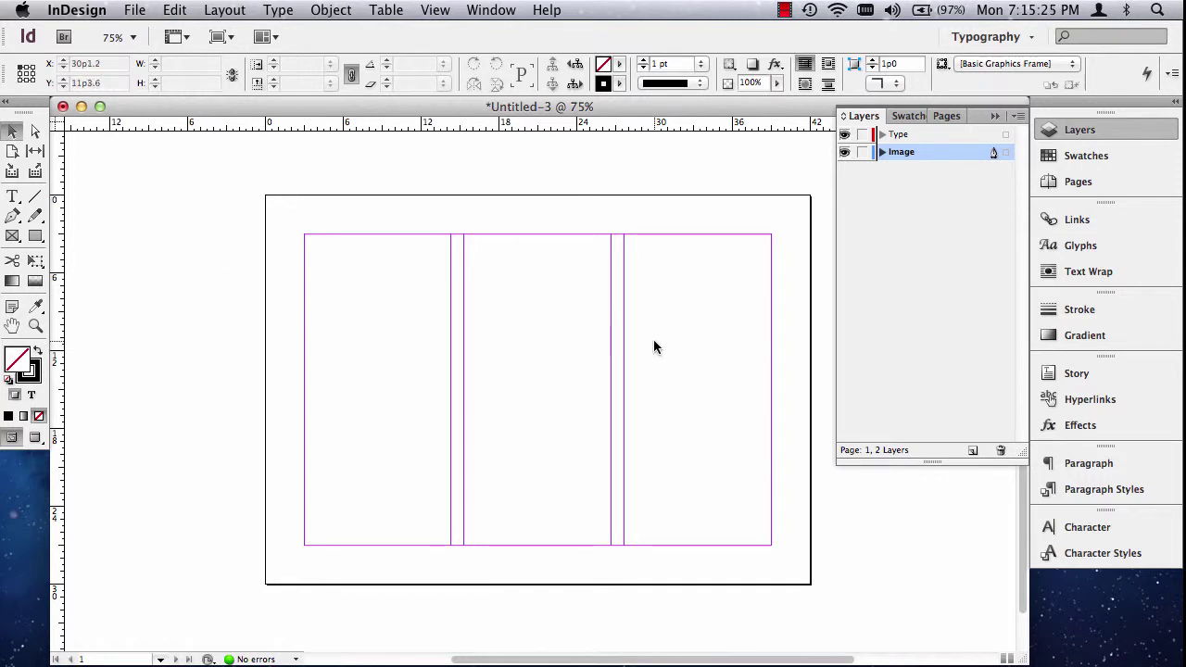
Step: Place Dun-Aengus-cliff-1.tif from the desktop's Jump folder at the page's upper-left corner on the Image layer
click(134, 10)
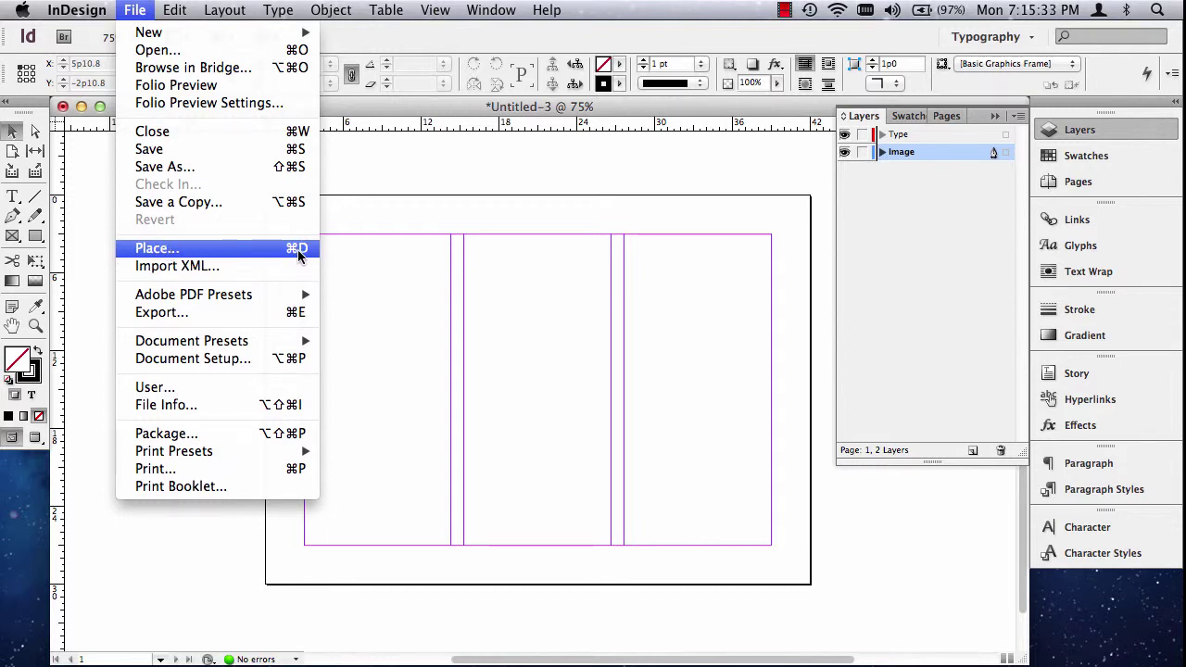
click(212, 252)
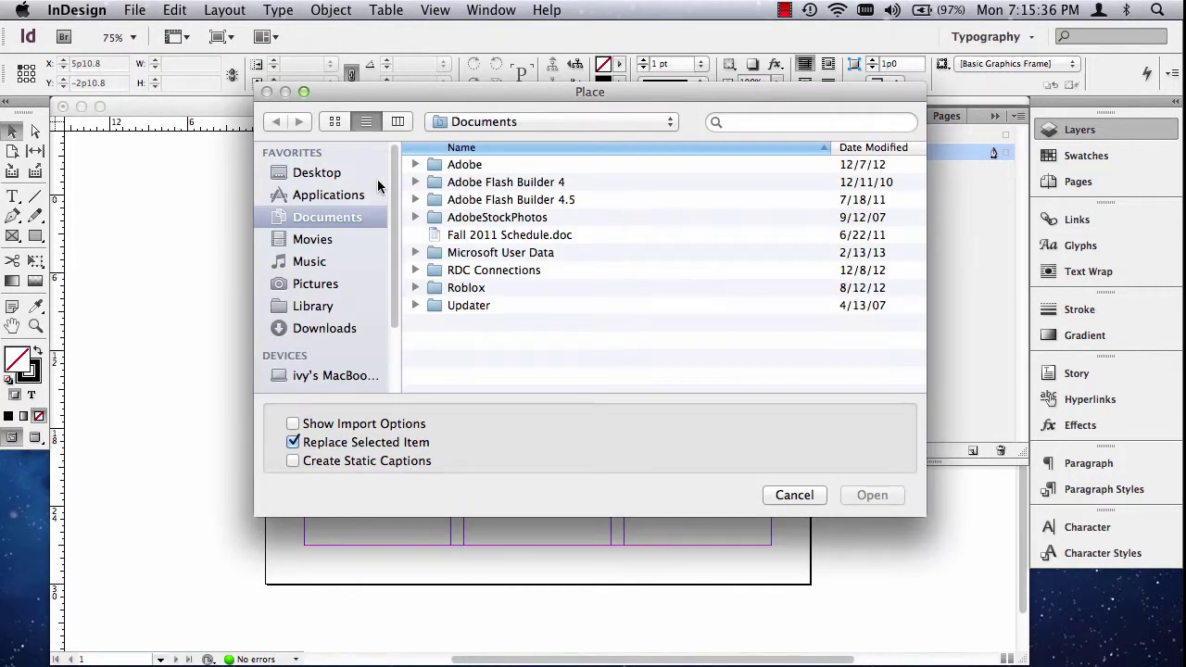
click(320, 172)
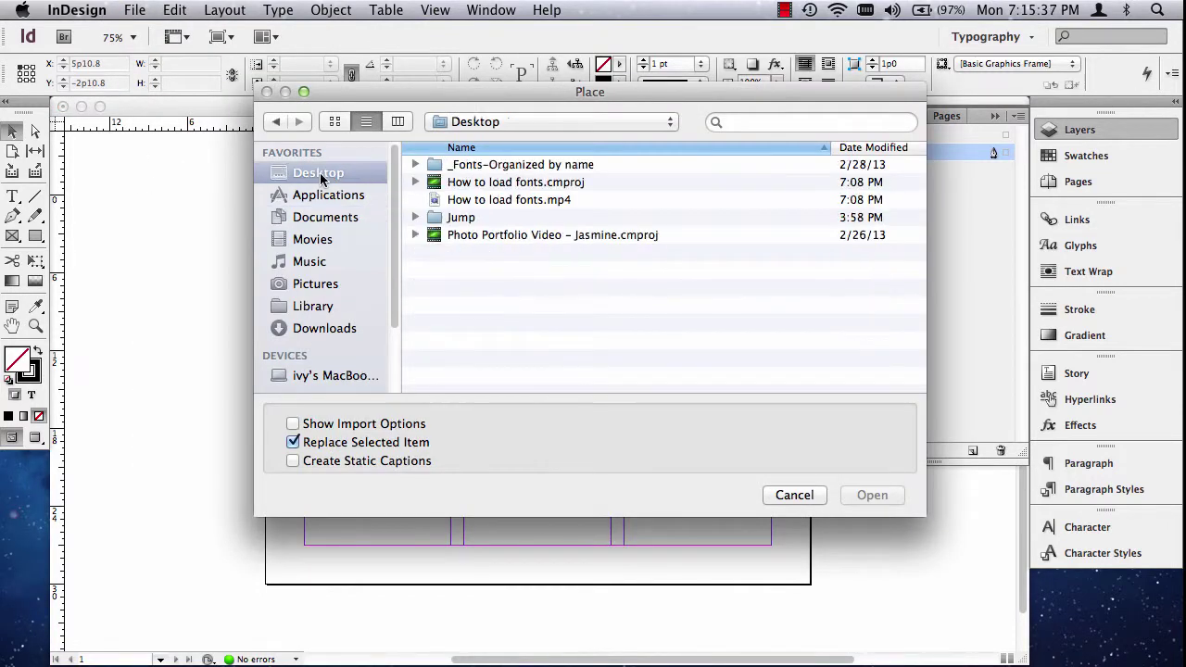
click(471, 221)
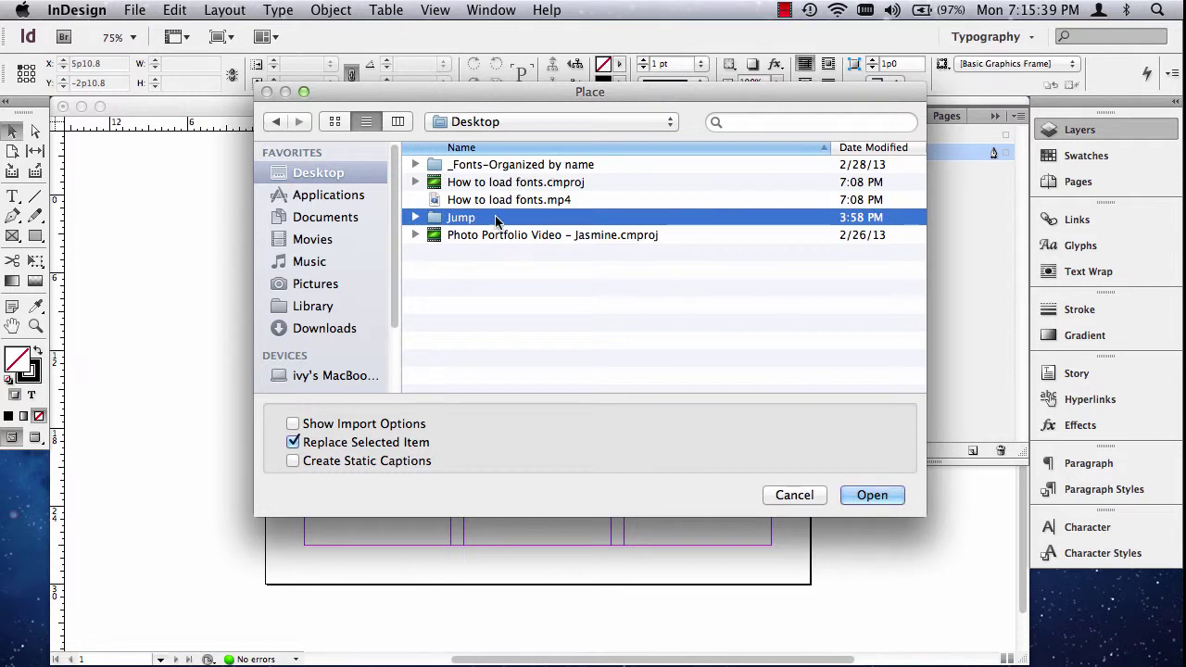
double_click(434, 219)
click(493, 166)
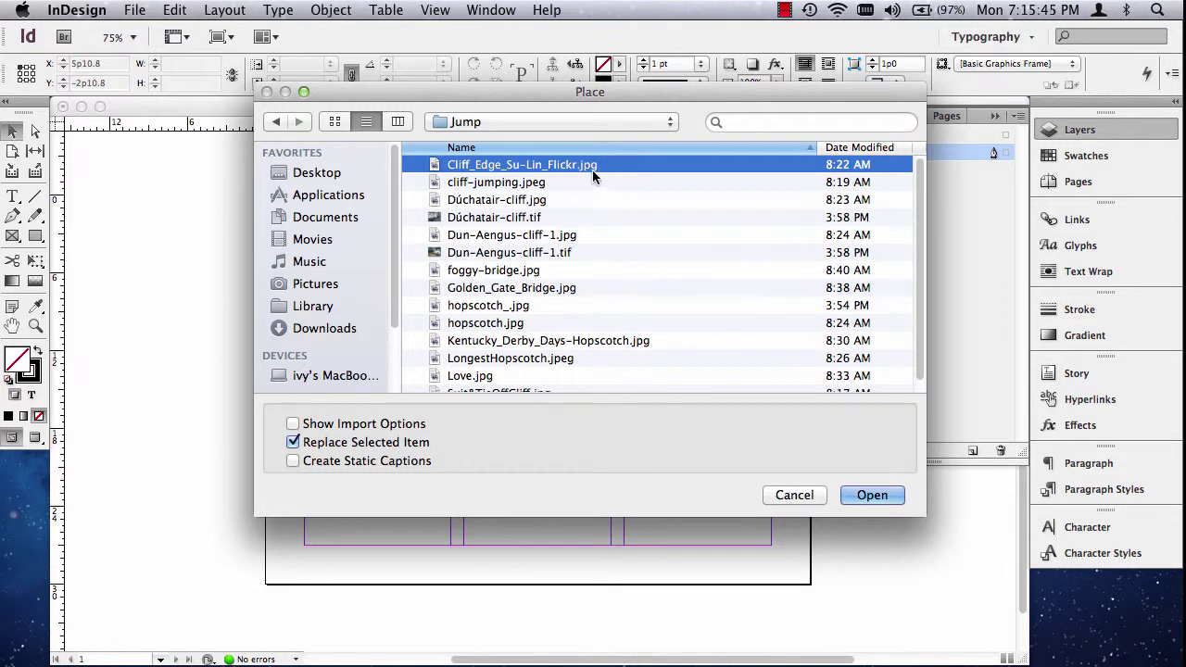
scroll(917, 306, down, 1)
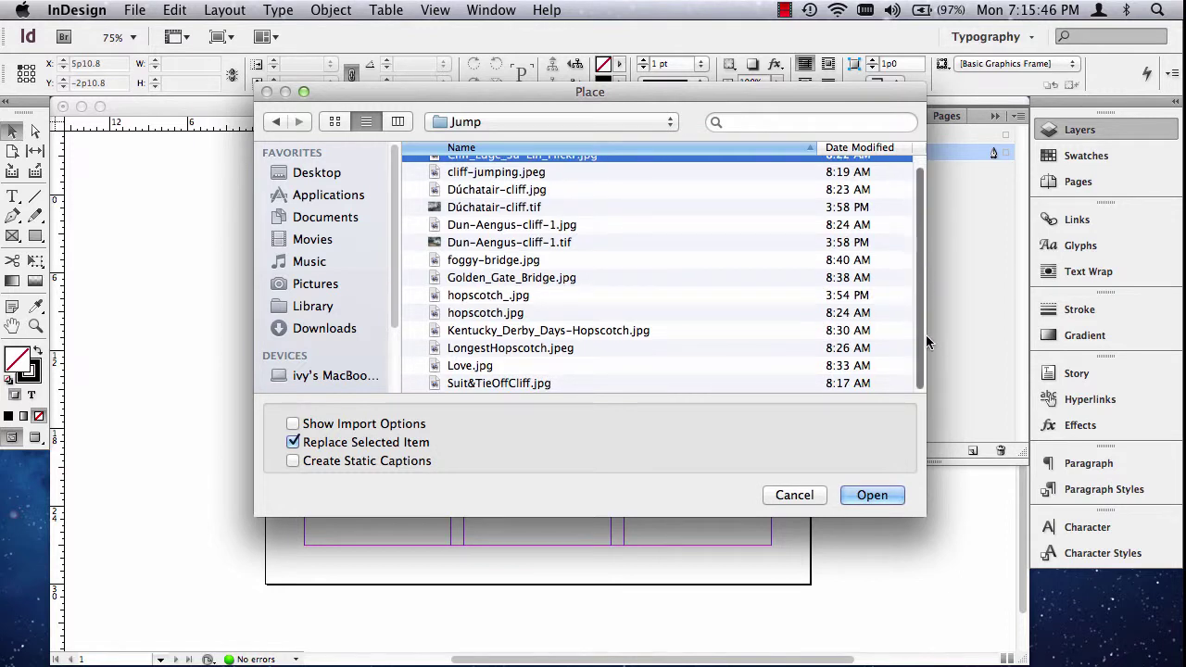
click(516, 243)
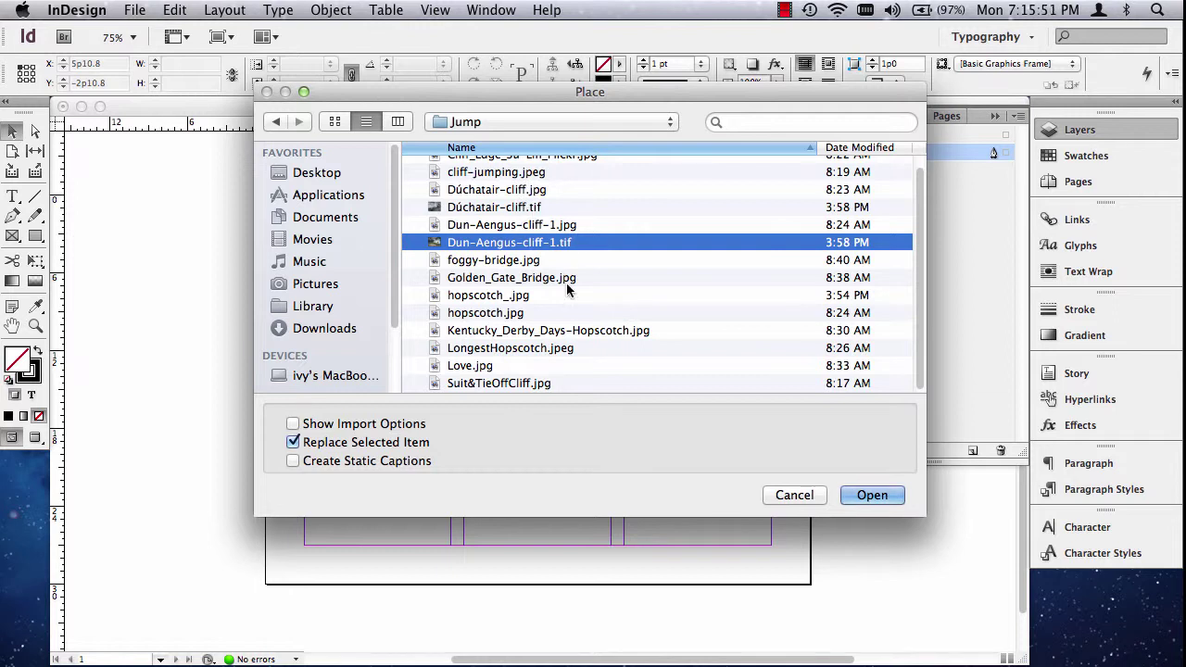
click(871, 496)
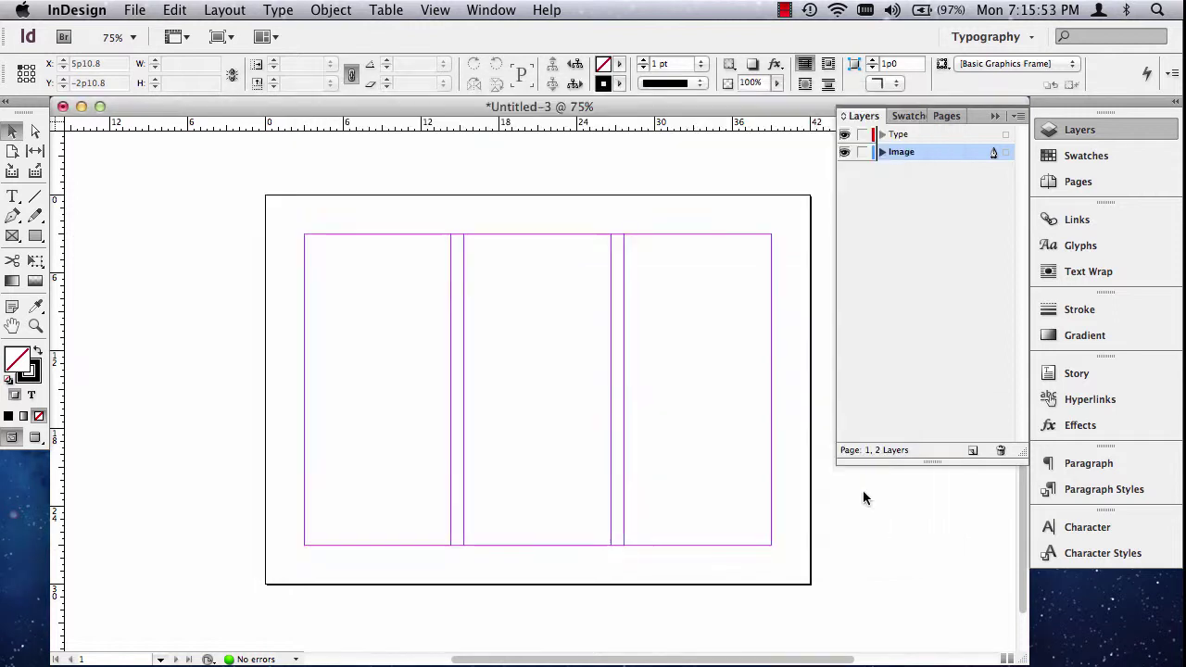
click(267, 198)
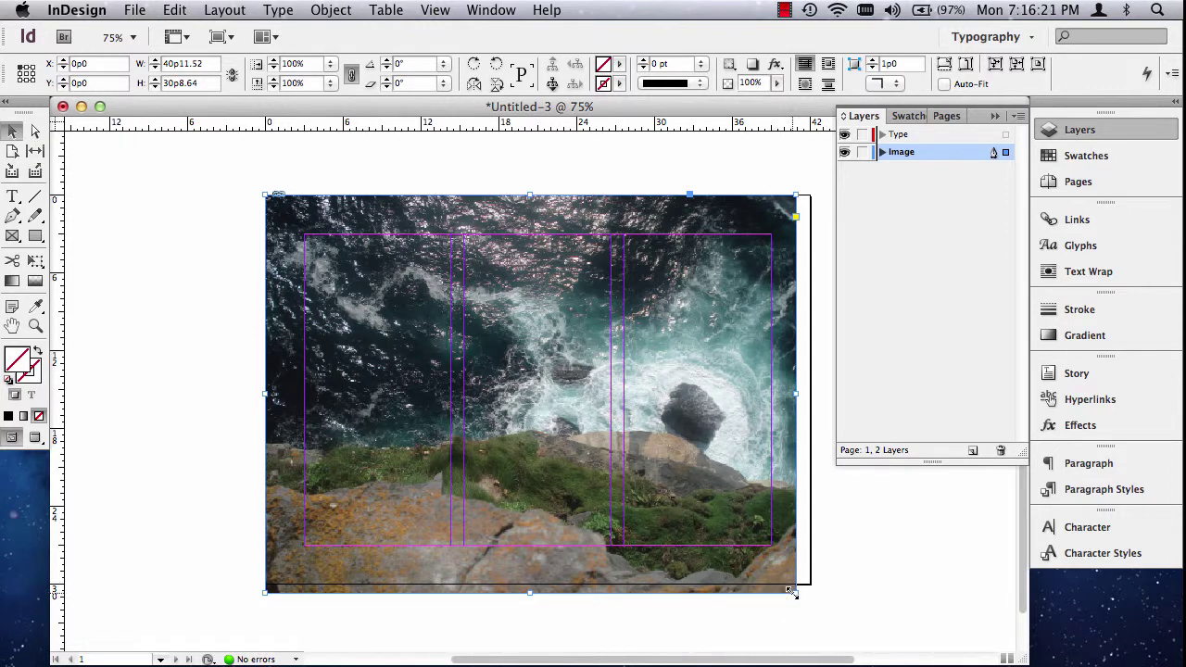
Step: Enlarge the placed image proportionally to about 43p0 by 32p3 so it extends past every page edge
drag(794, 592, 813, 607)
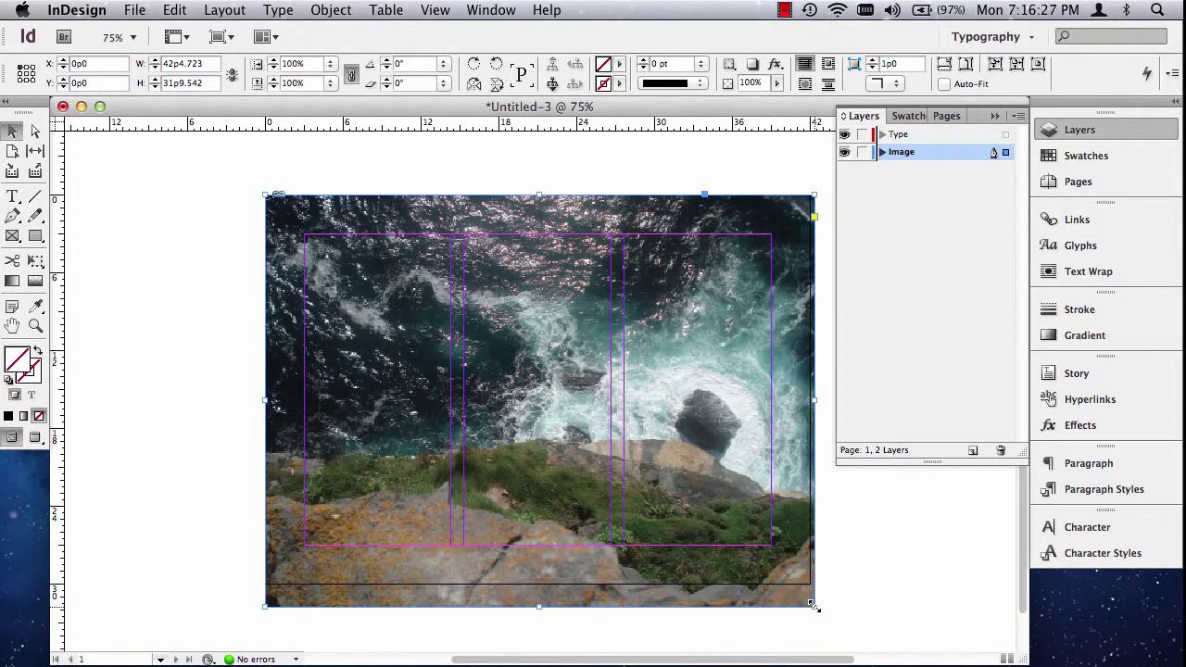
drag(813, 605, 806, 455)
double_click(809, 455)
drag(263, 197, 257, 189)
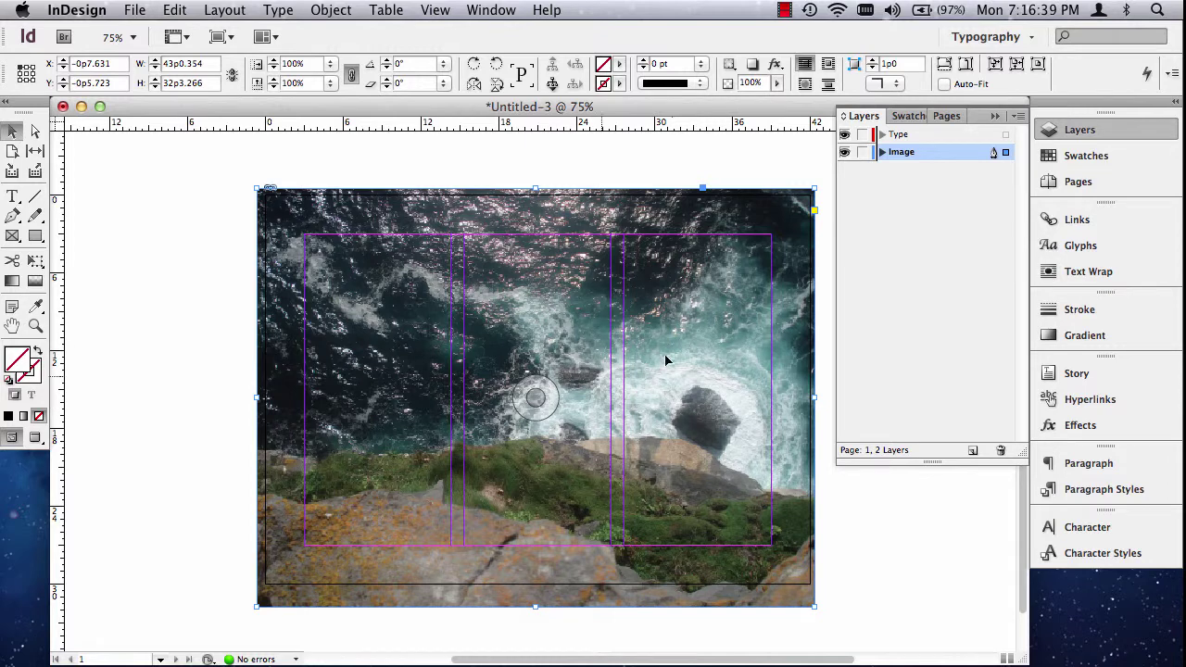
Step: Try moving the whole image and shifting its content inside the frame with the Content Grabber, undo both moves, and reselect the frame
drag(474, 426, 468, 391)
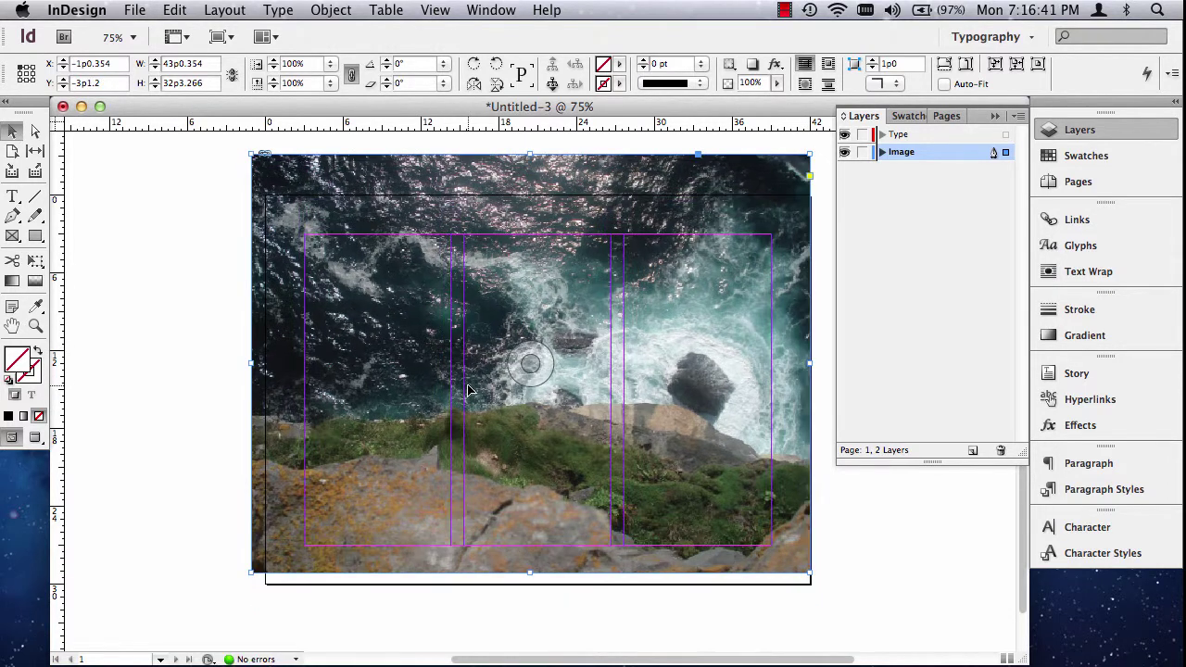
key(super+z)
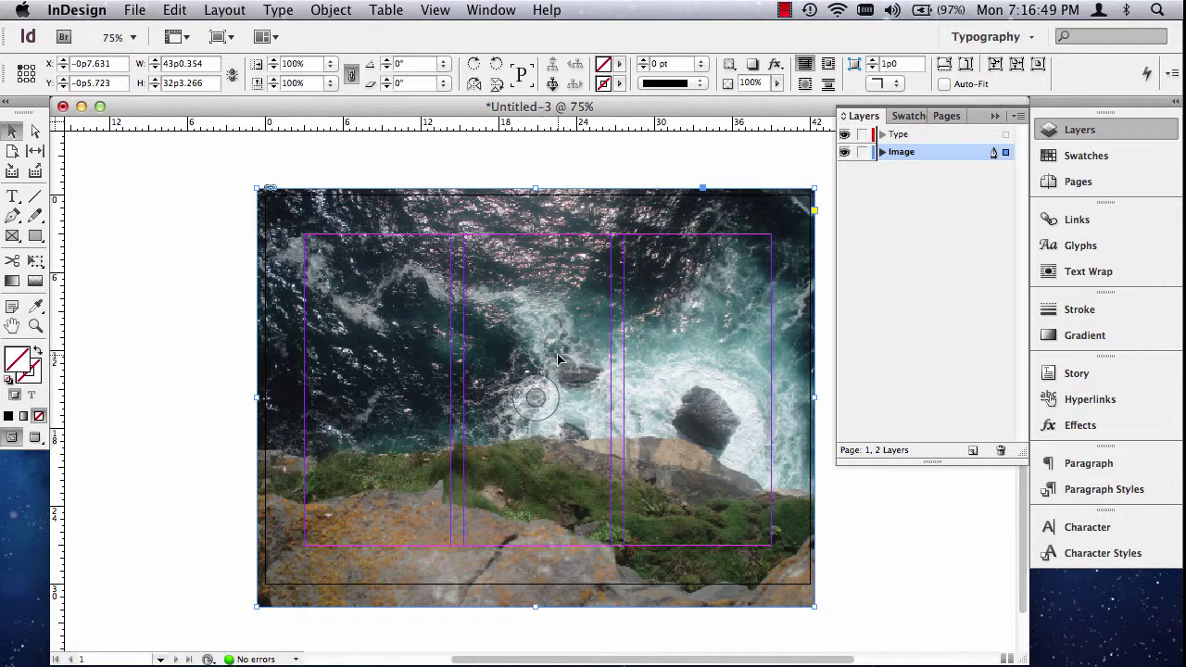
click(435, 9)
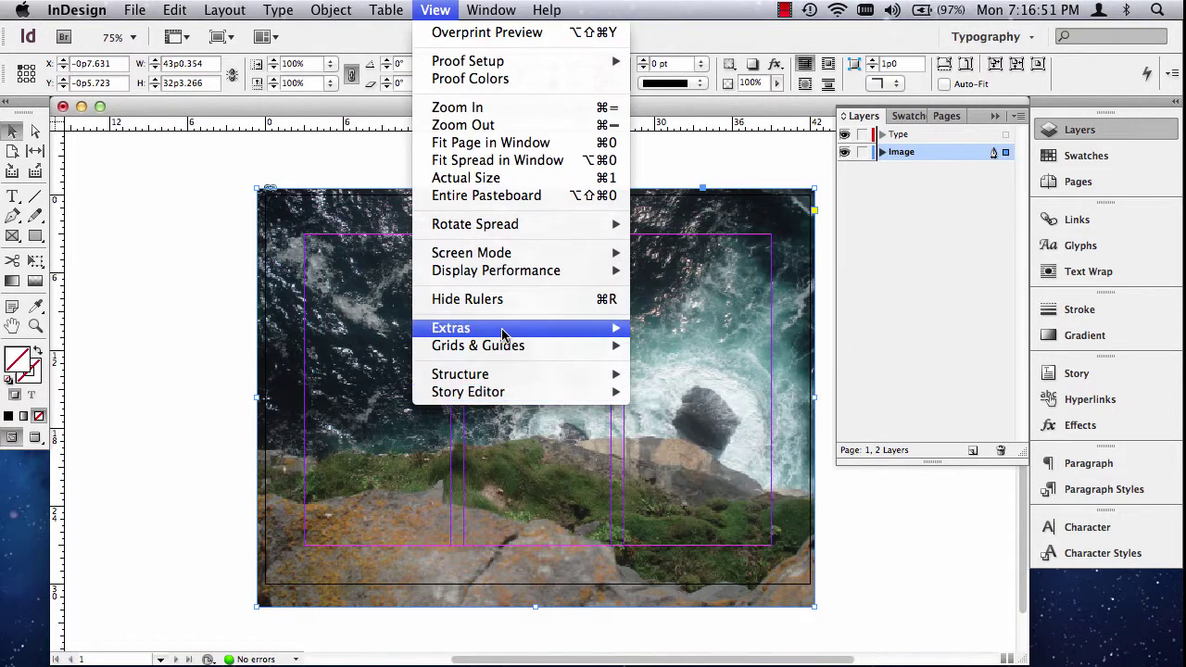
mouse_move(505, 332)
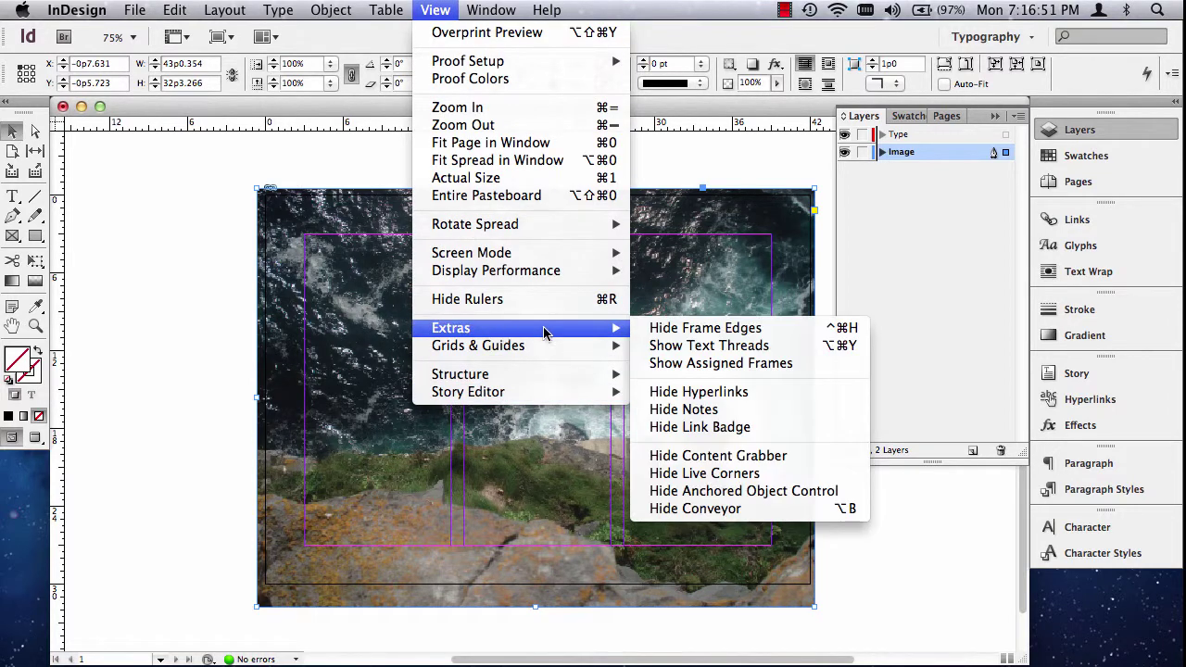
click(726, 458)
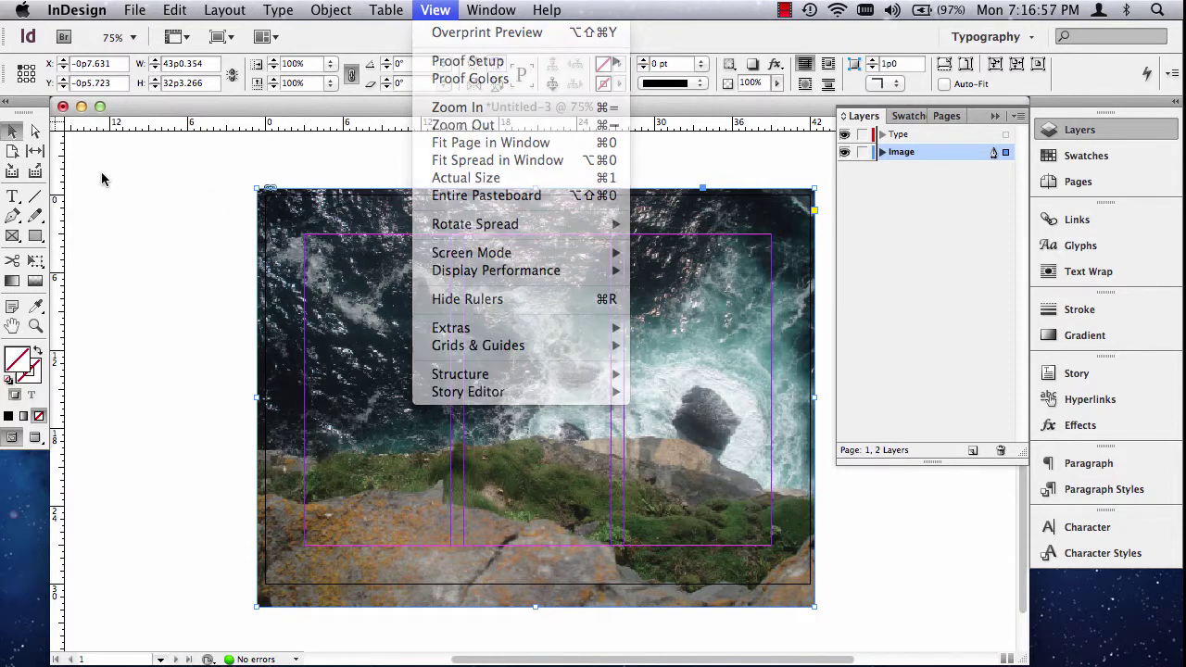
drag(525, 393, 633, 434)
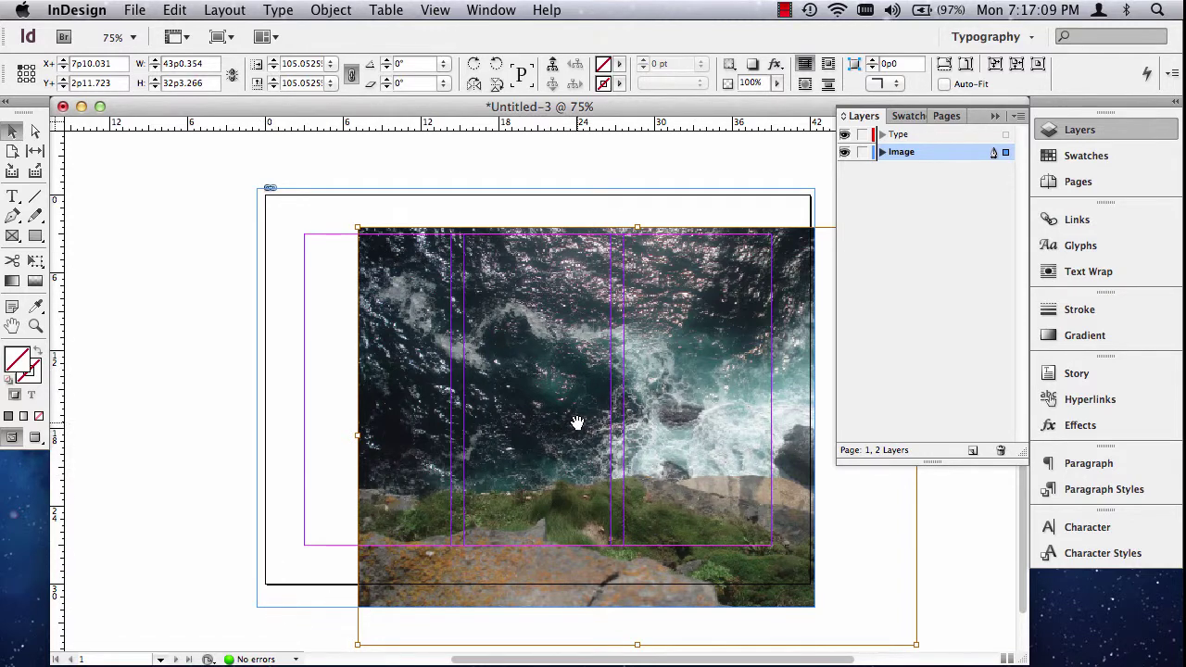
key(super+shift+e)
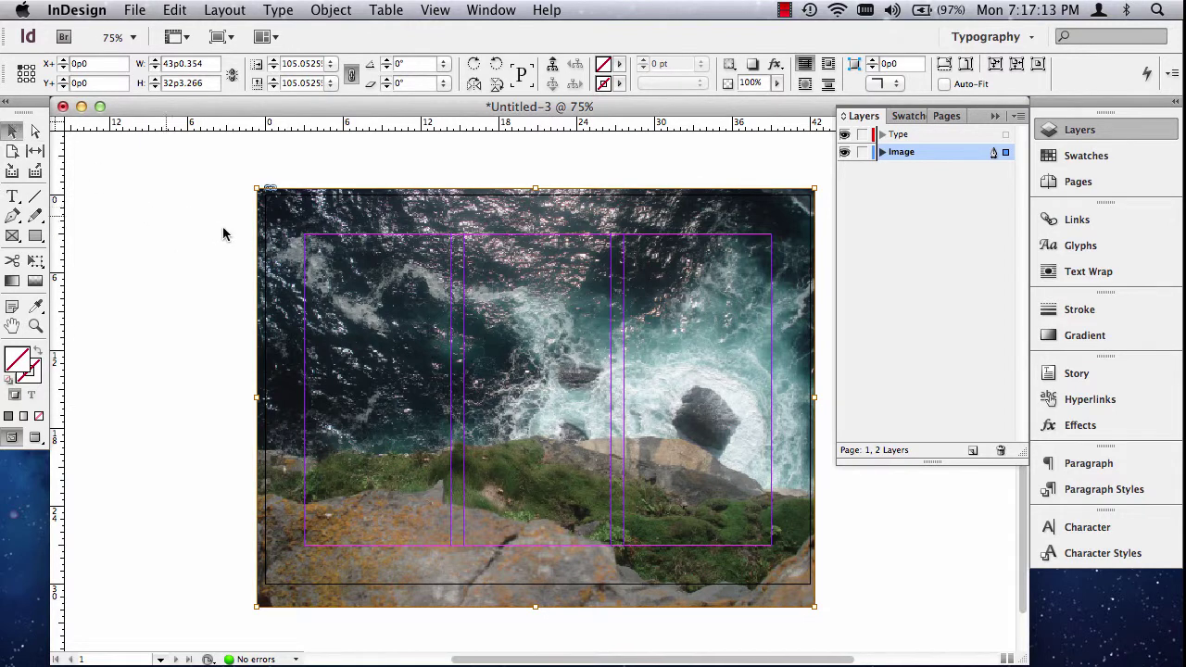
click(530, 393)
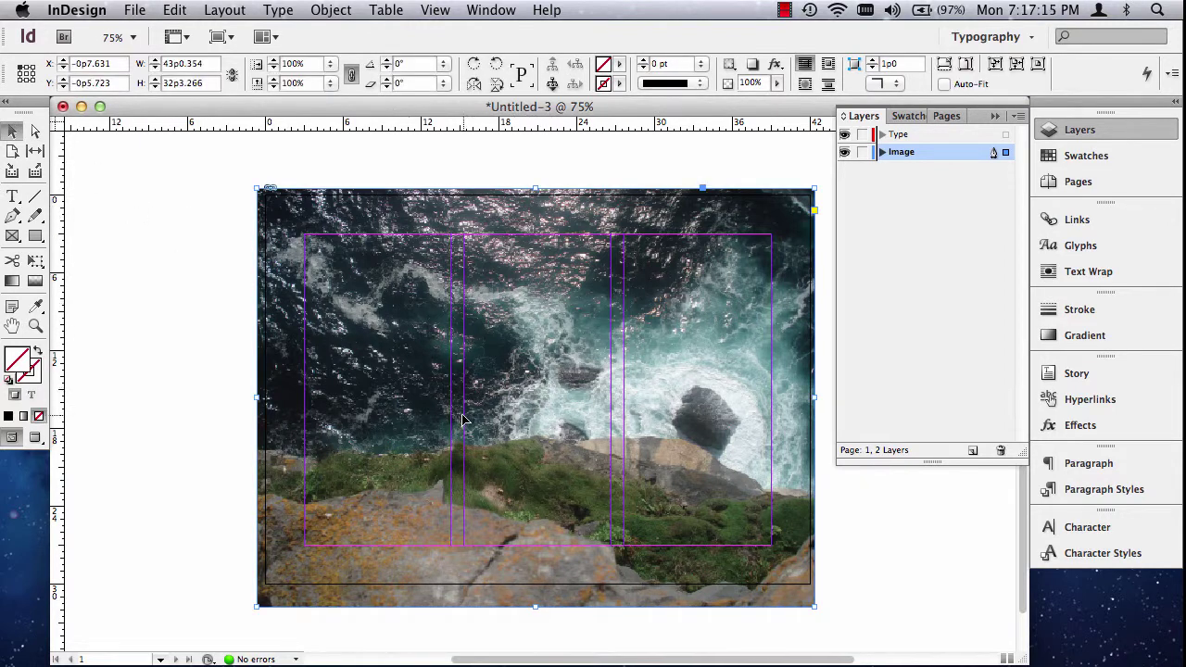
Step: Hide the Content Grabber on placed images
click(434, 9)
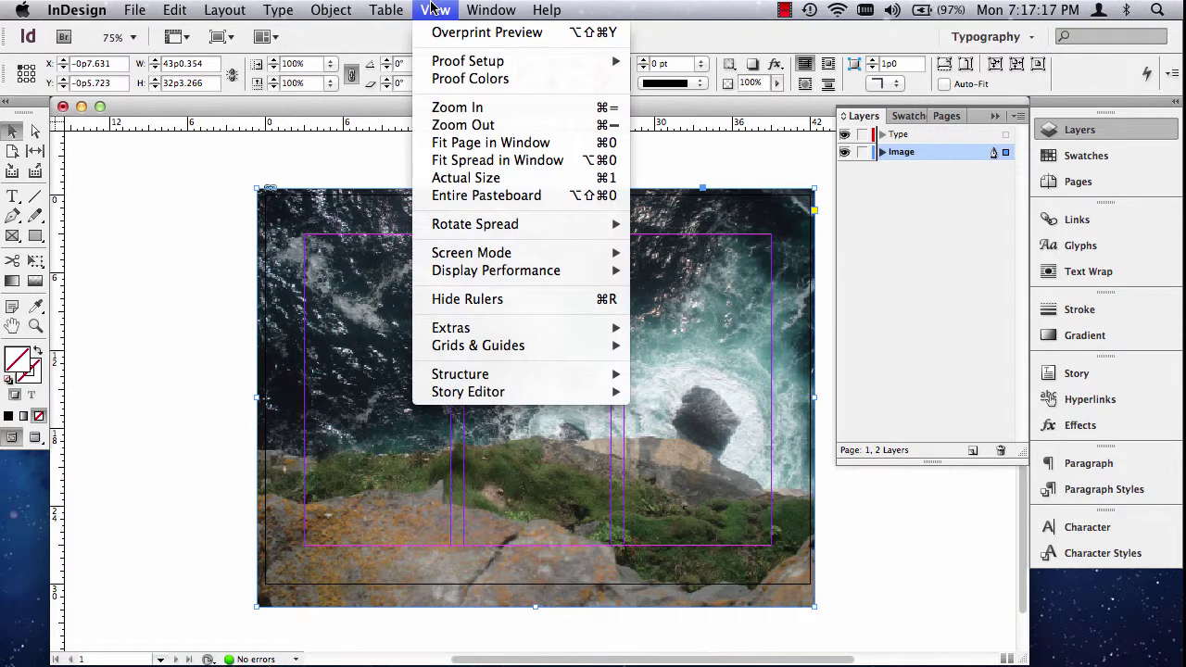
mouse_move(468, 328)
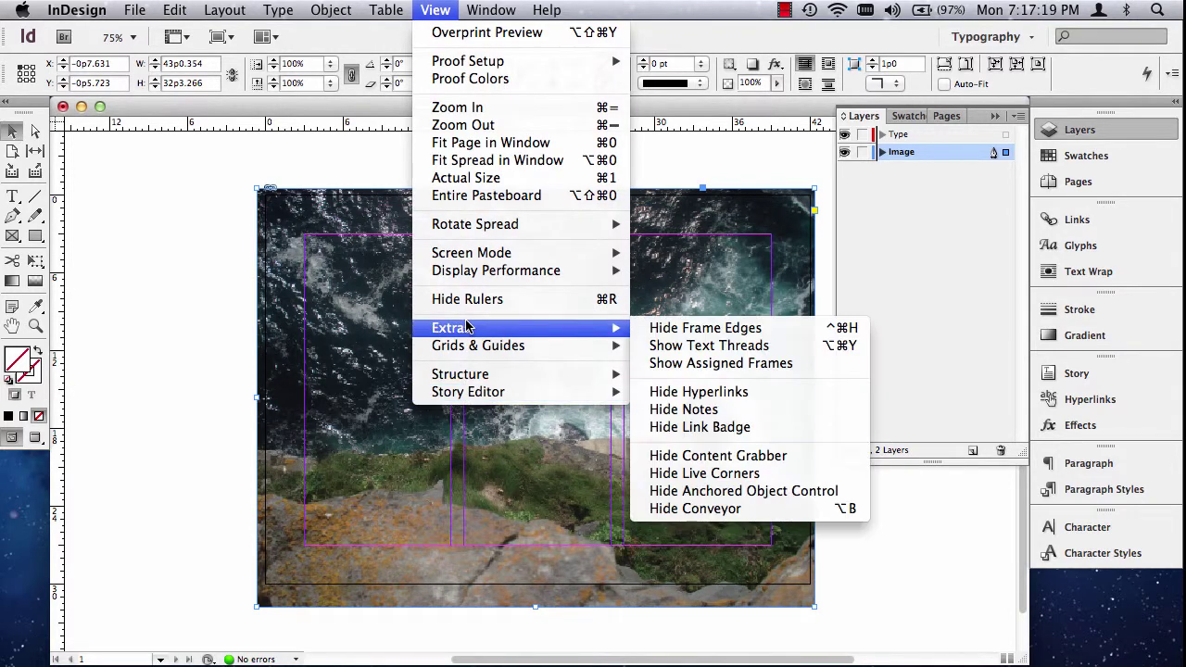
click(728, 459)
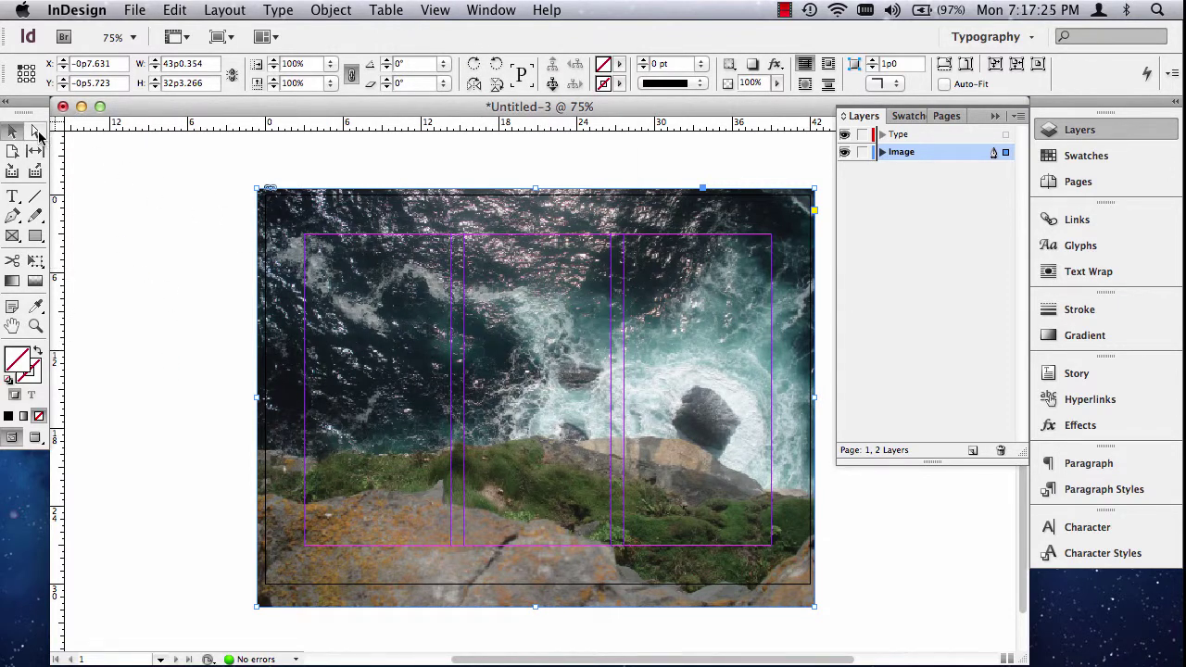
Step: Try moving the image content within its frame using the Direct Selection tool, undo the moves, and deselect the image
click(36, 135)
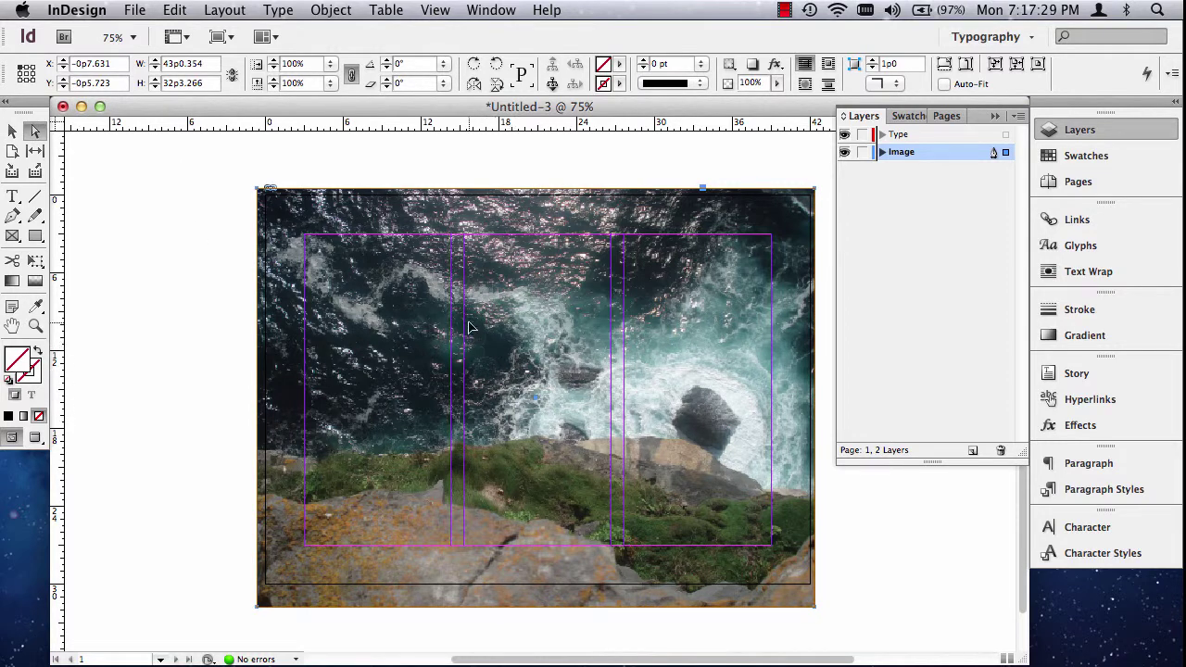
drag(473, 328, 364, 283)
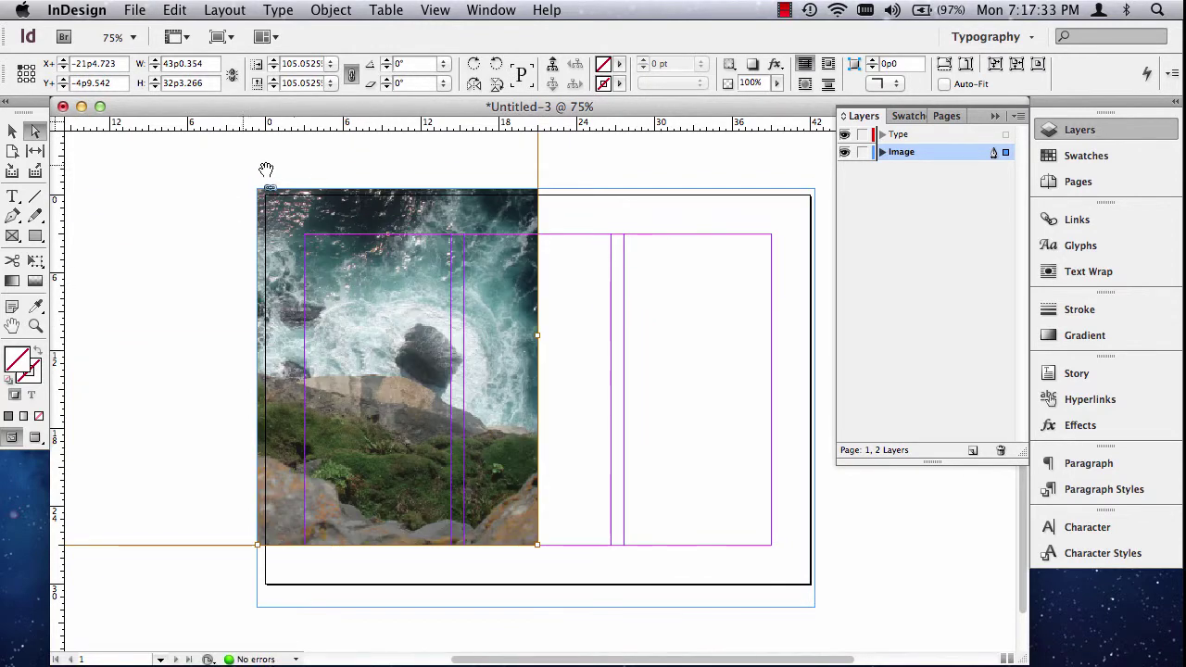
drag(266, 172, 575, 387)
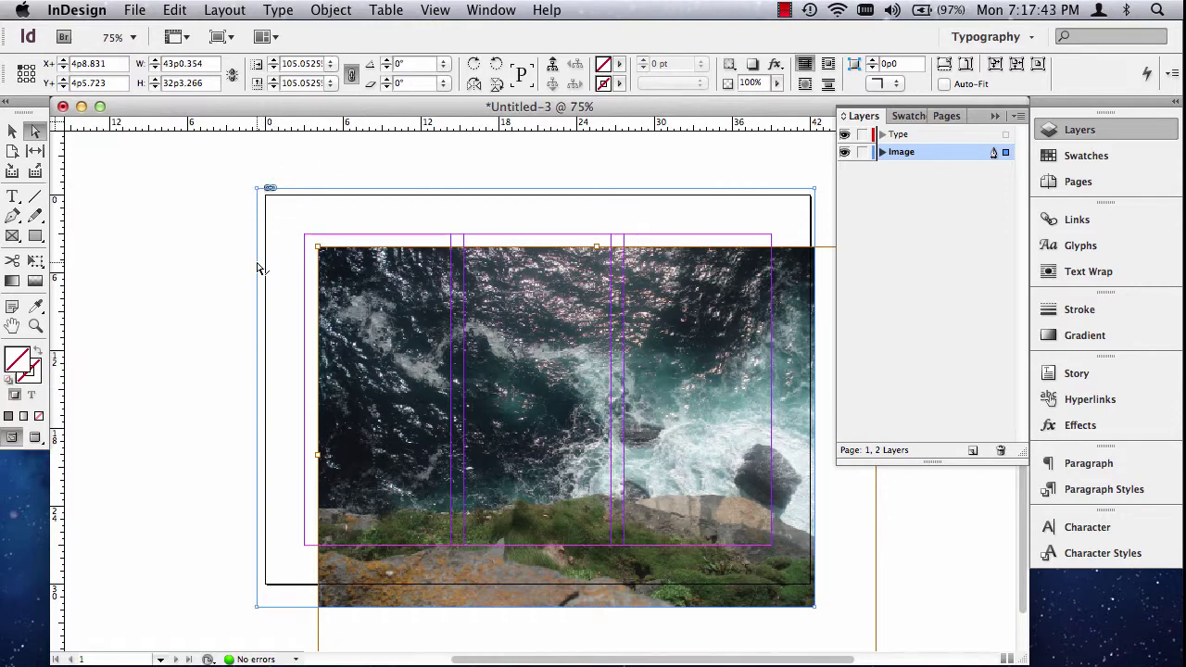
key(super+z)
key(super+z)
key(super+z)
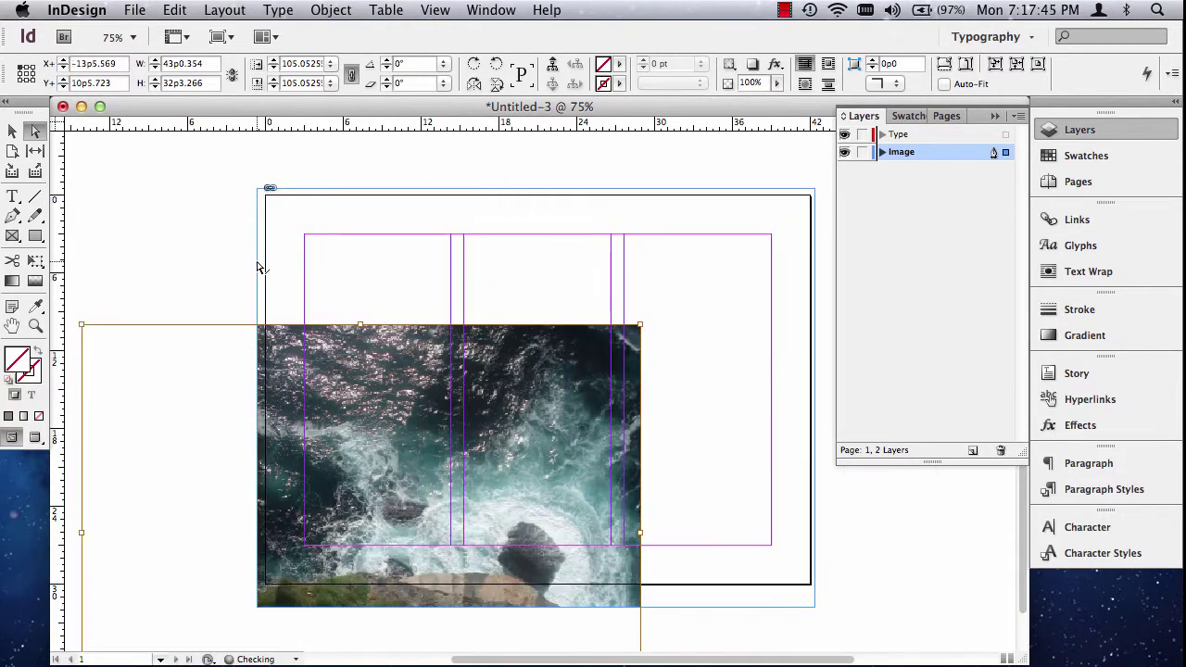
key(super+z)
key(super+z)
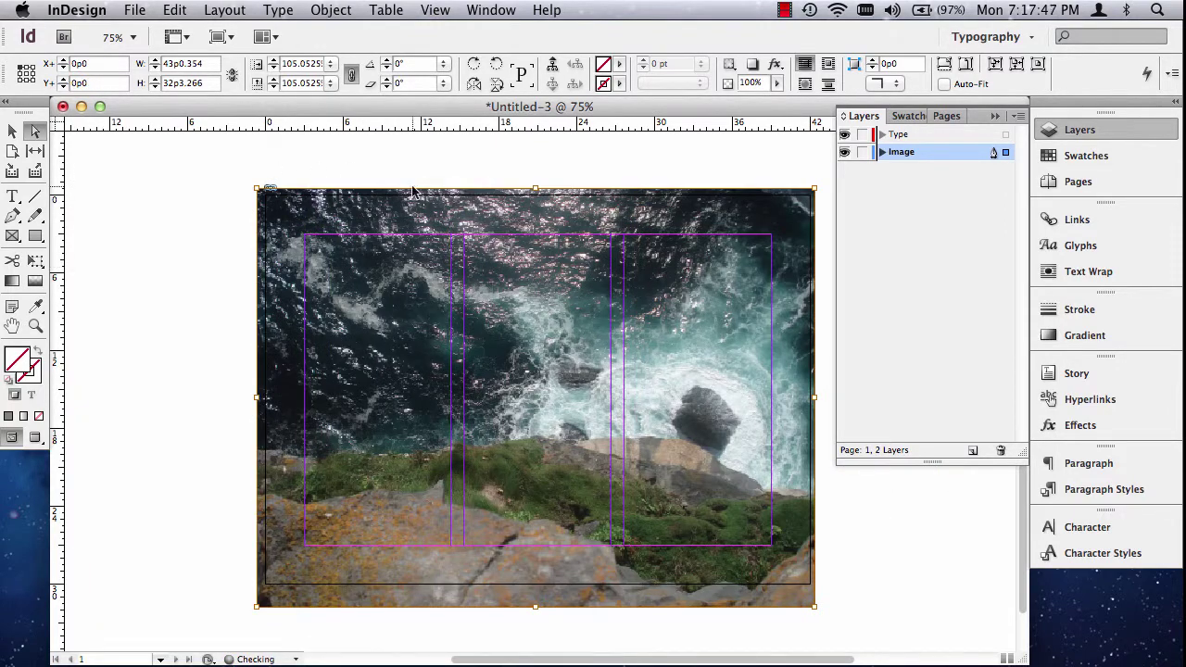
click(12, 130)
click(234, 202)
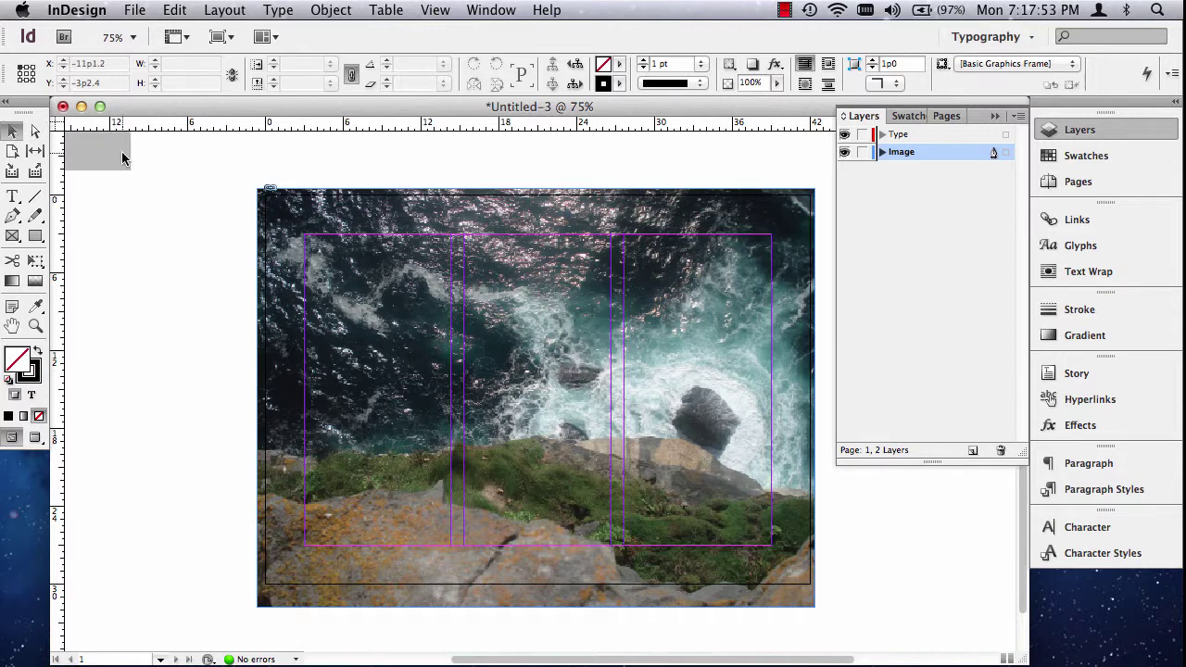
Step: Preview the page without guides and frame overflow, and return to Normal view
key(w)
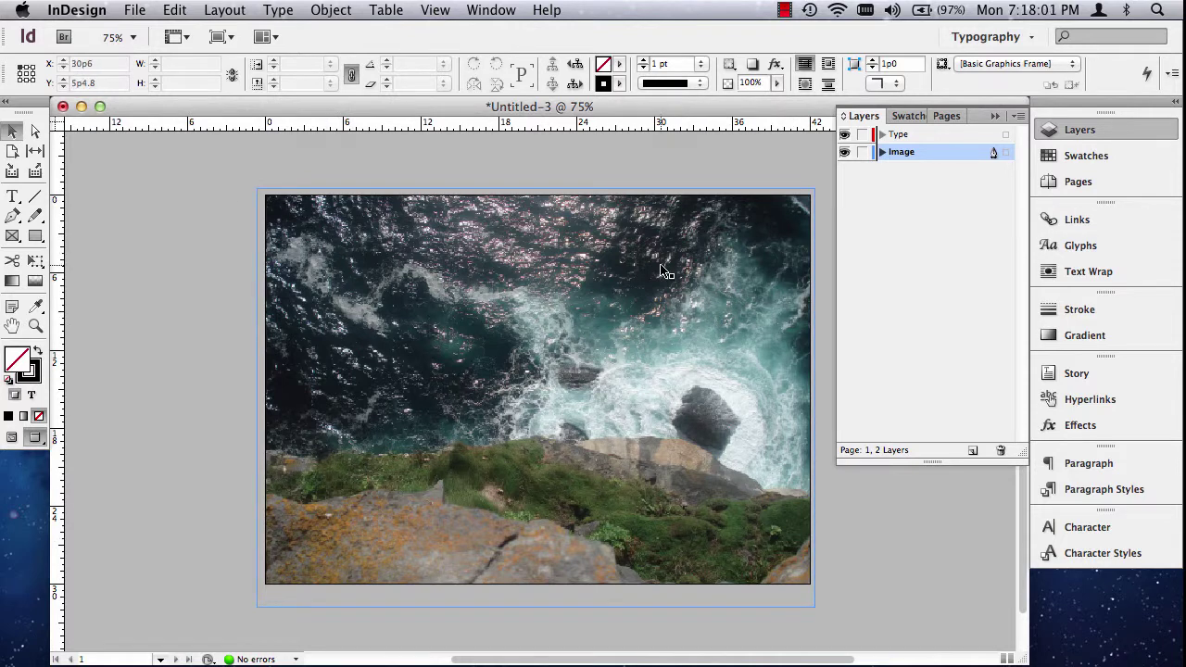
key(w)
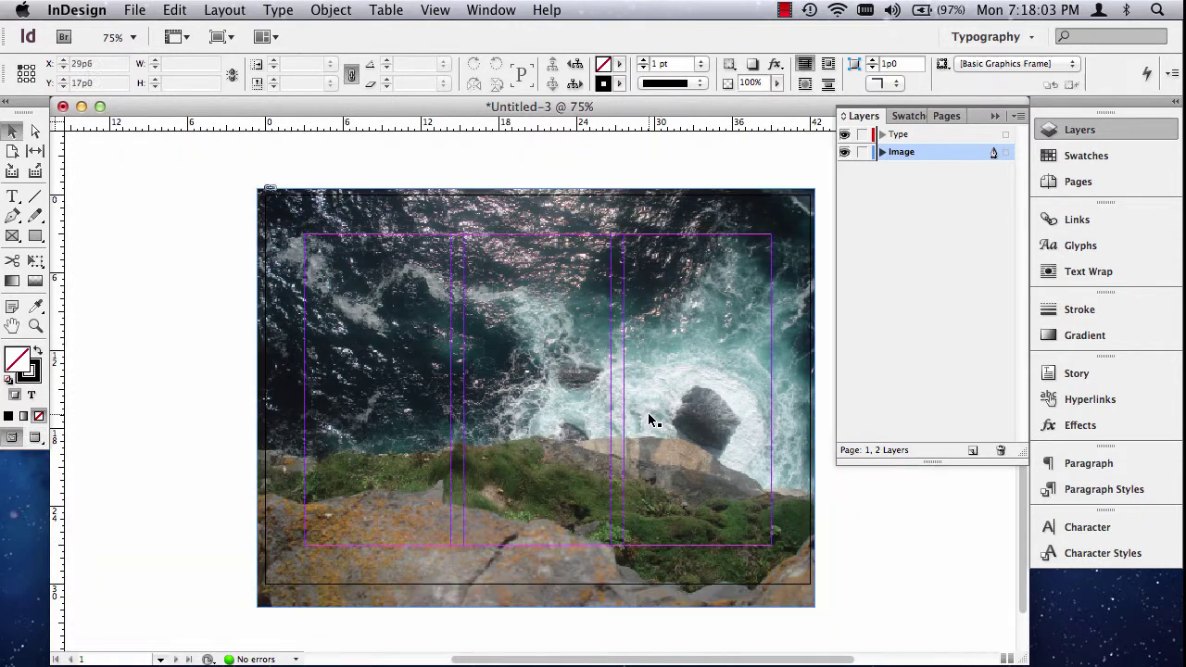
Step: Lock the Image layer and make the Type layer active
double_click(908, 153)
click(862, 153)
click(927, 137)
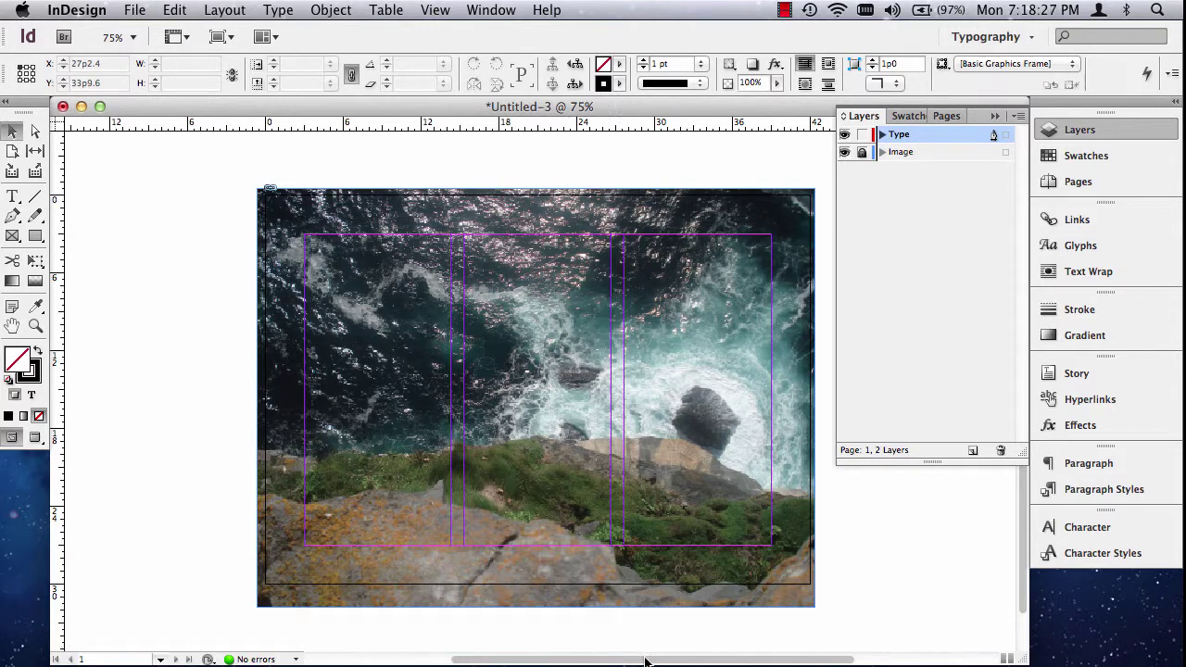
Step: Draw a text frame about 11p1 by 4p2 on the pasteboard beside the page and enter "Jump" in it
drag(640, 660, 571, 661)
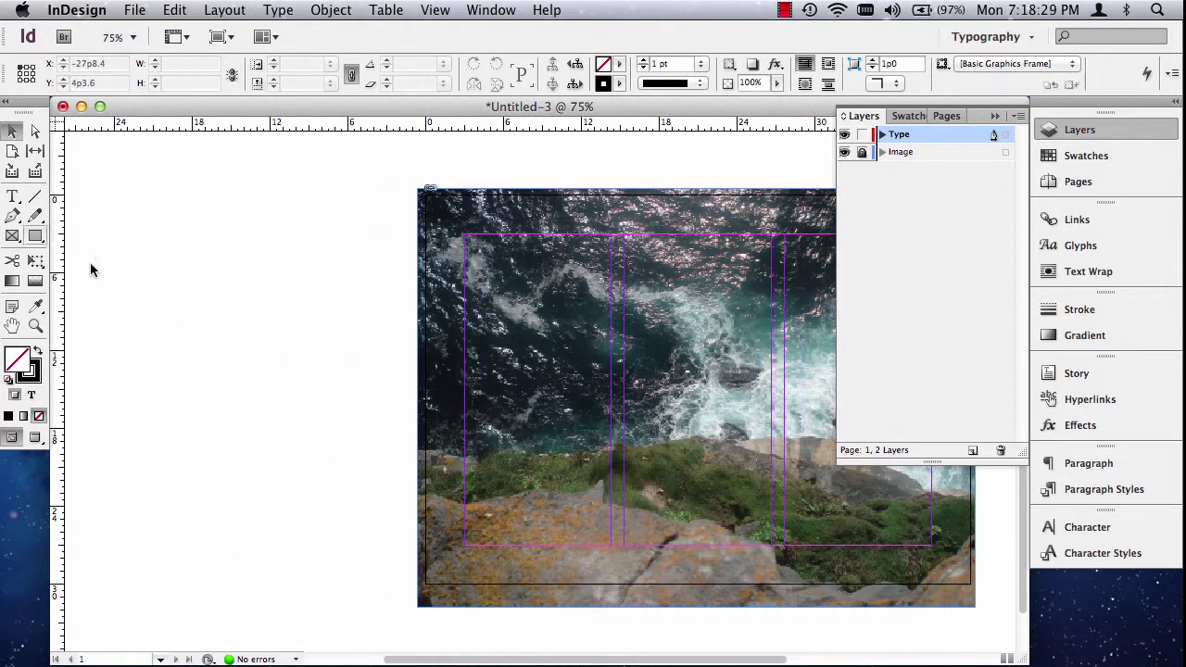
click(12, 197)
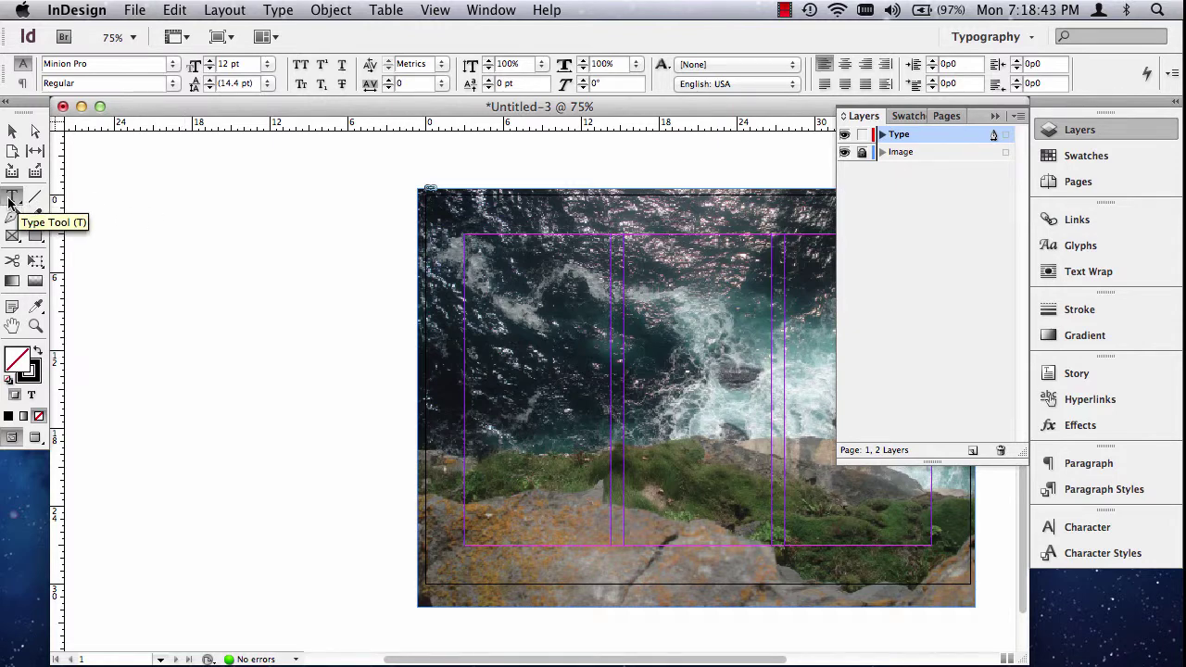
drag(140, 255, 284, 309)
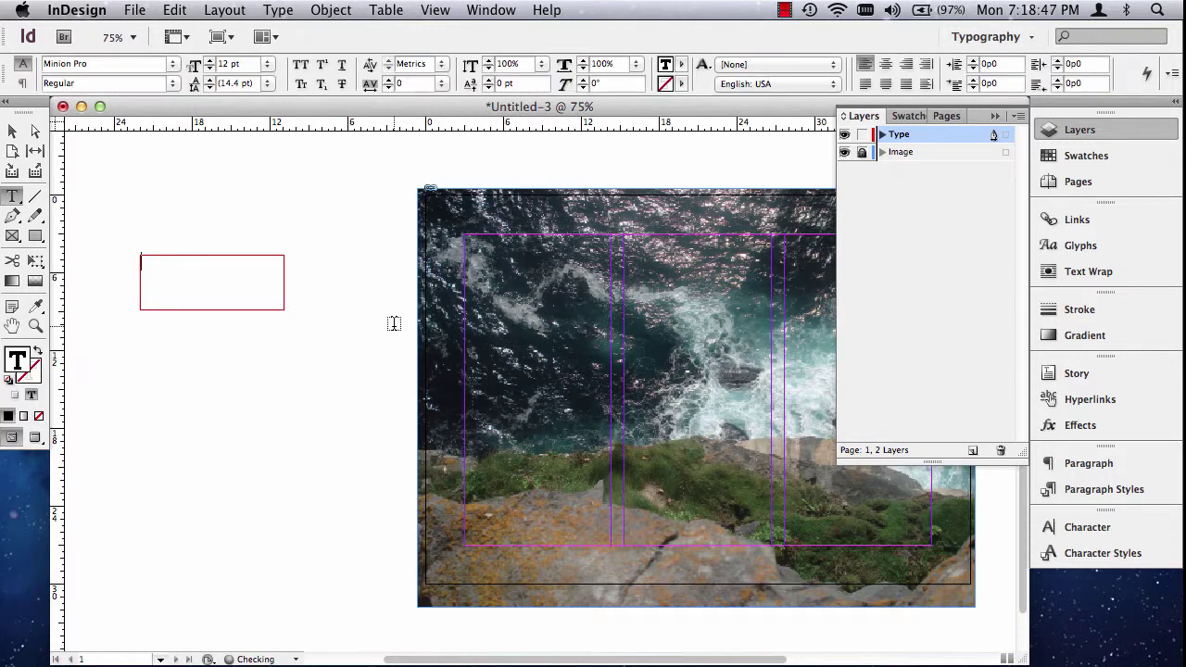
text(Jumm)
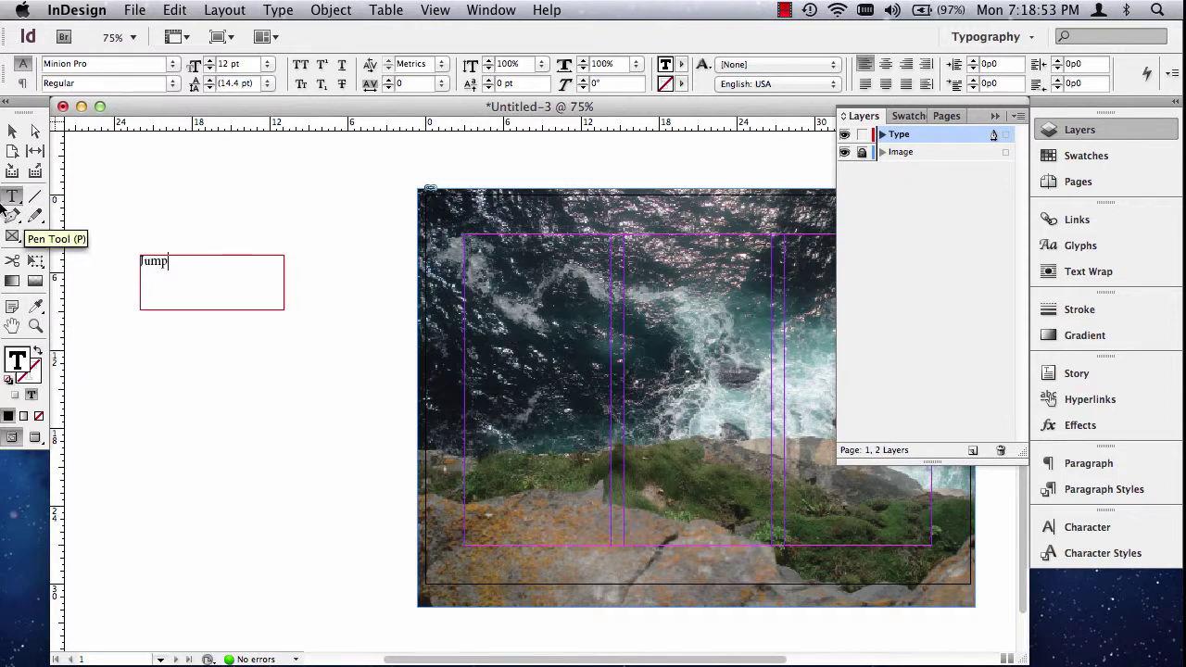
drag(194, 271, 127, 260)
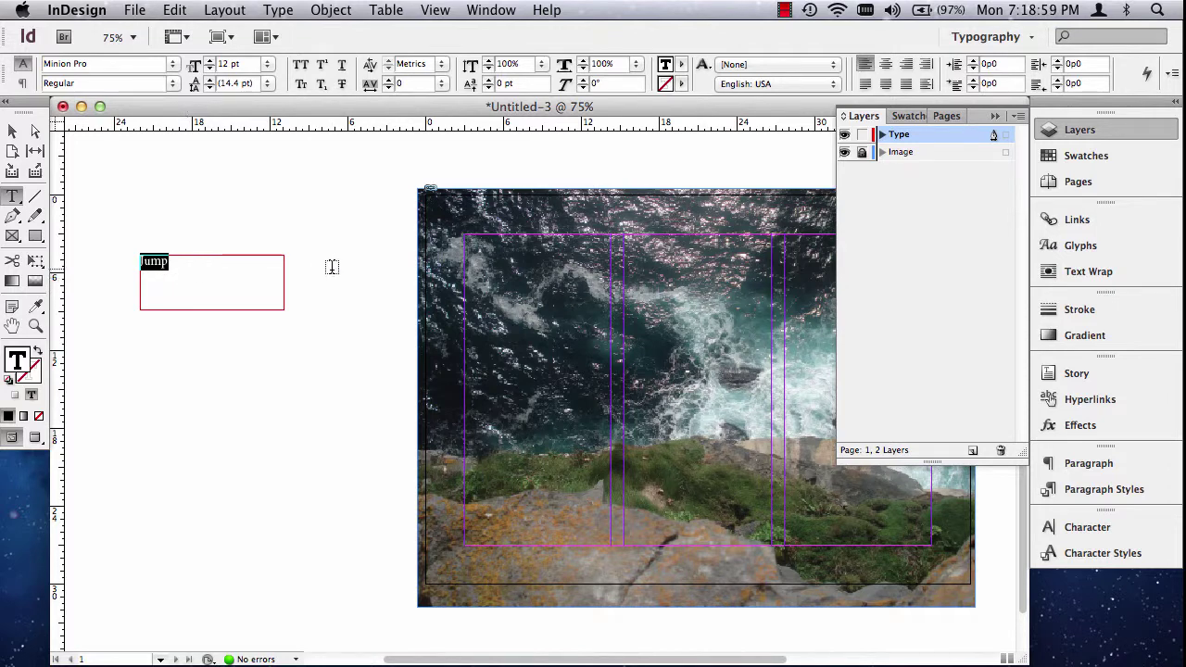
click(11, 133)
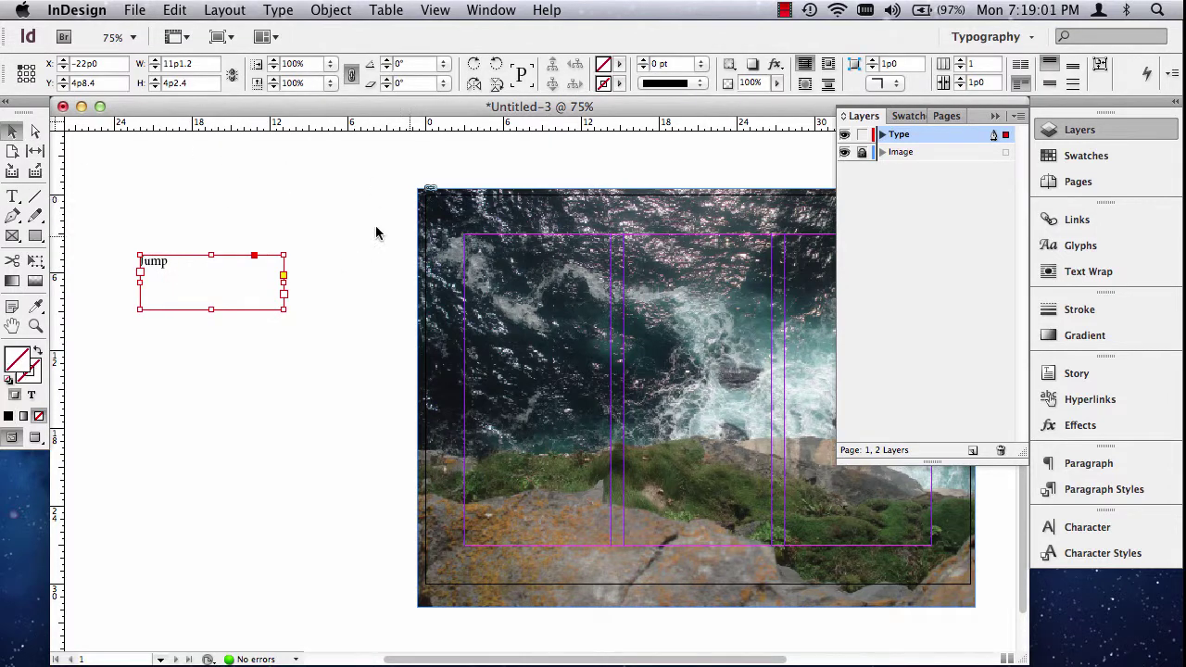
Step: Unlock the Image layer and draw an empty text frame about 10p6 by 7p1 on it below the "Jump" frame
click(904, 152)
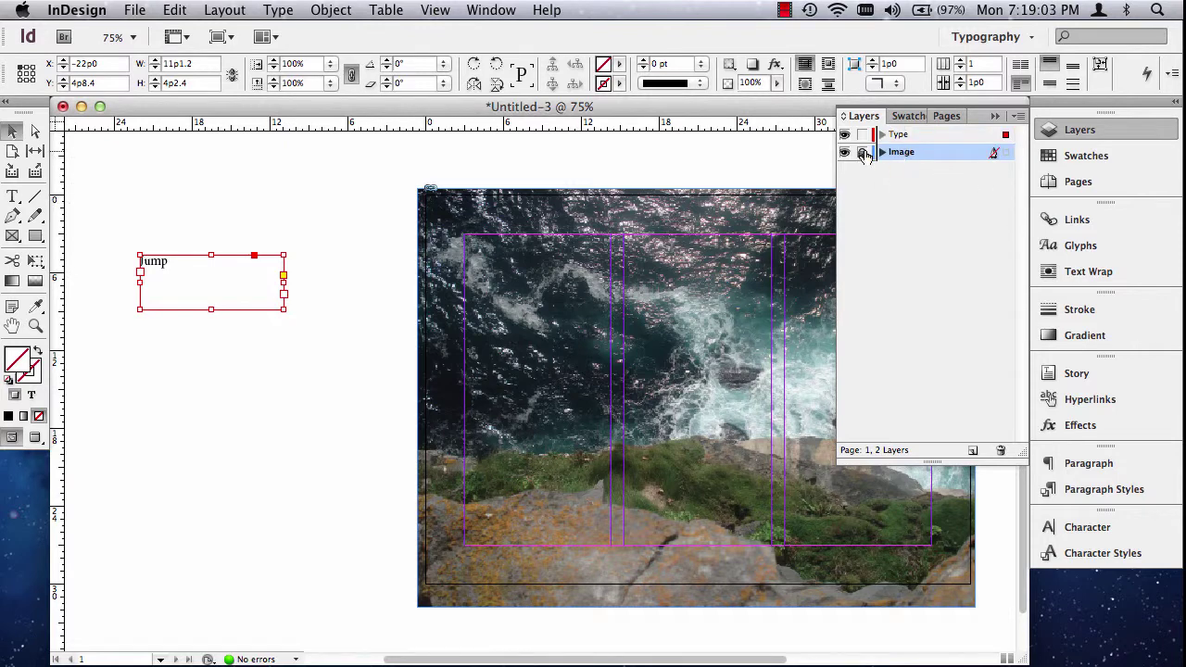
click(862, 152)
click(895, 153)
click(12, 197)
drag(146, 363, 281, 455)
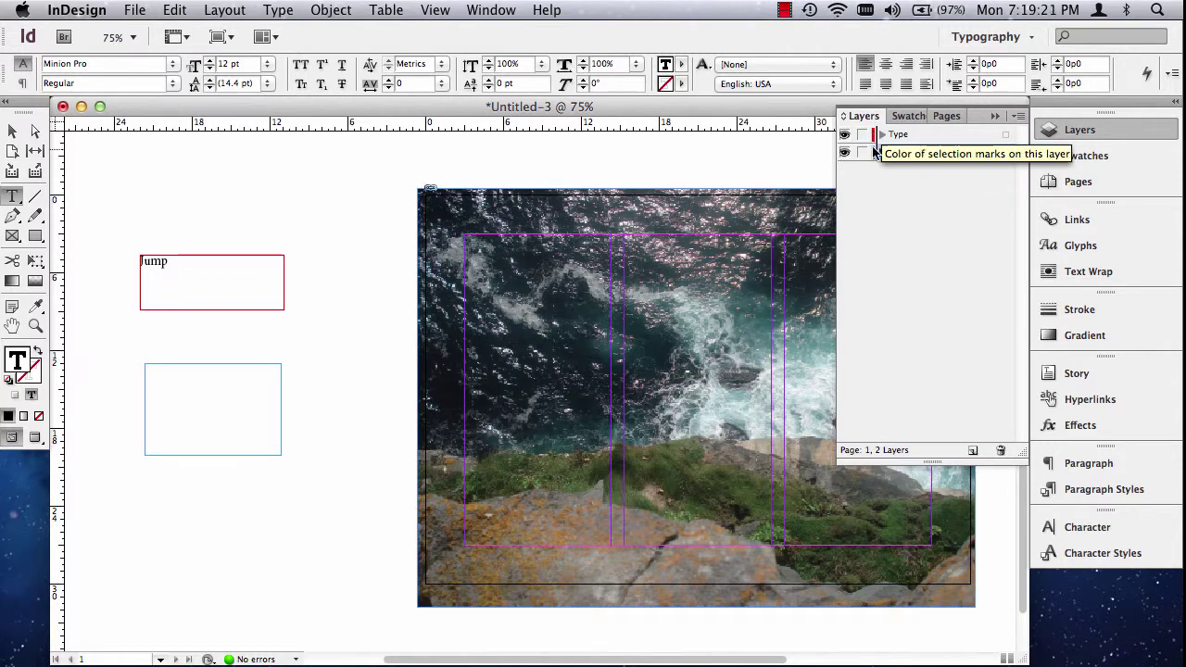
click(862, 152)
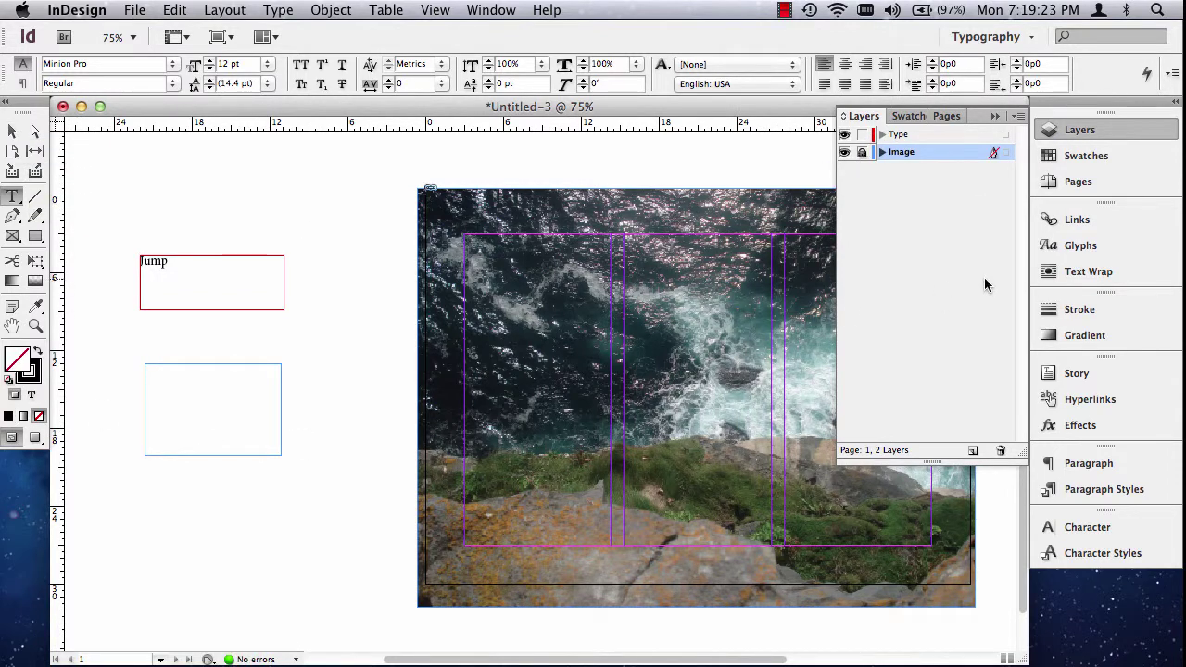
click(864, 154)
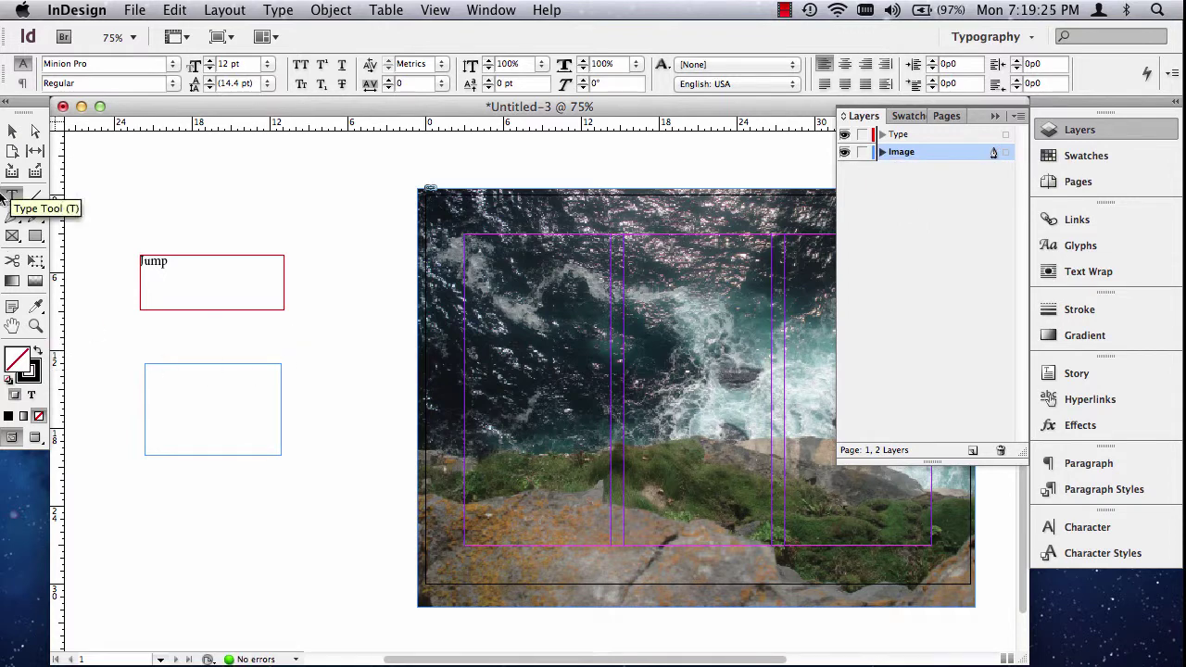
Step: Delete the empty text frame from the pasteboard, relock the Image layer and make the Type layer active
click(13, 130)
click(219, 370)
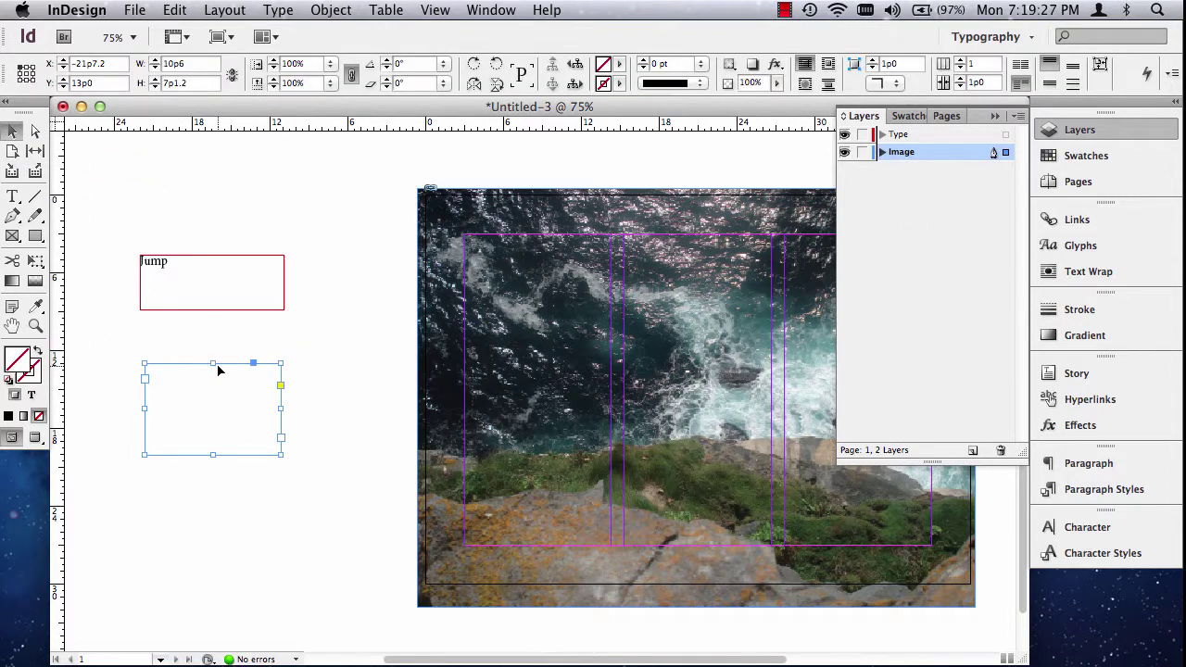
key(Delete)
click(863, 154)
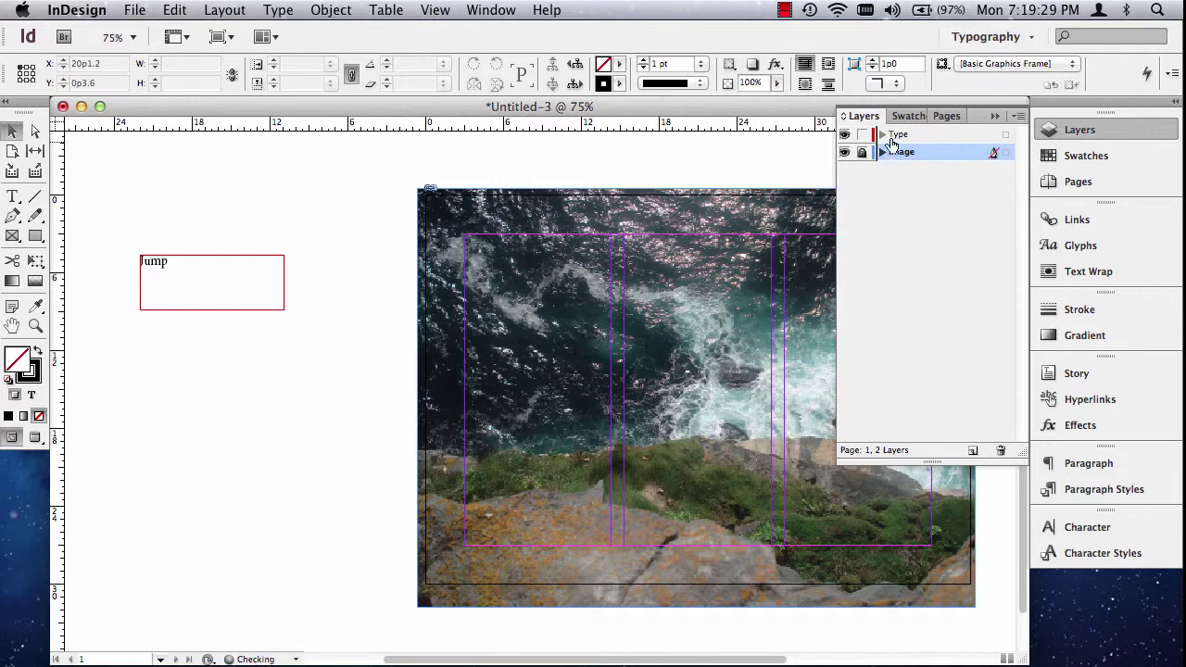
click(897, 137)
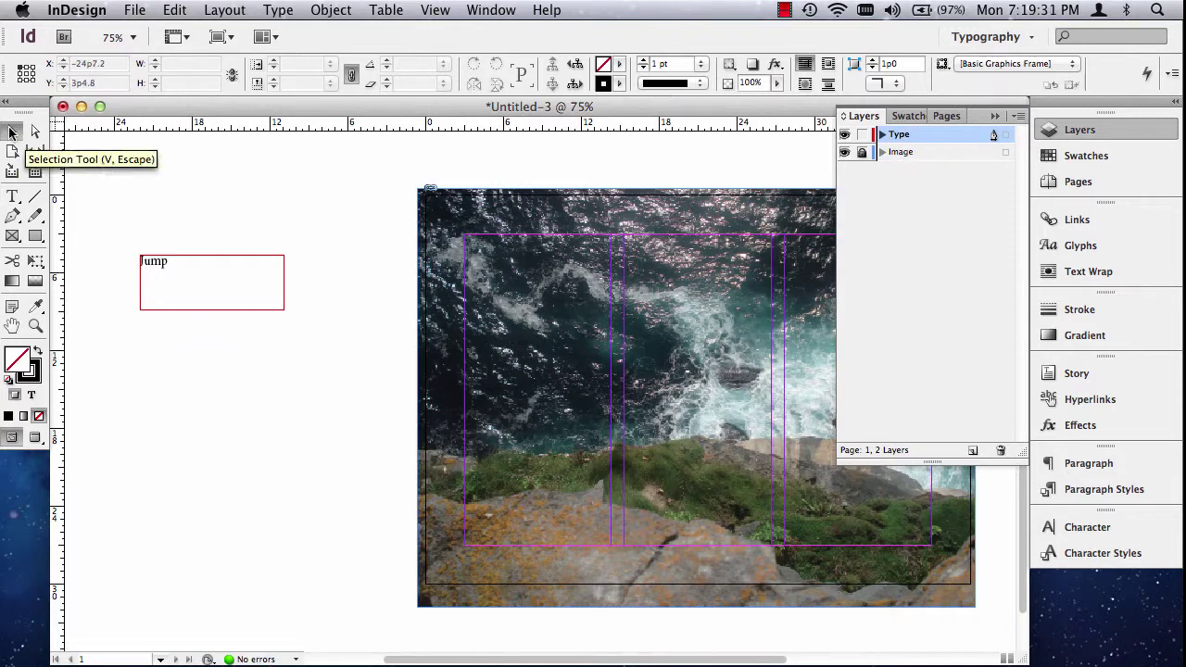
Step: Enlarge the "Jump" text frame to about 14p0 by 6p1 and increase its text size to 70 pt
click(196, 266)
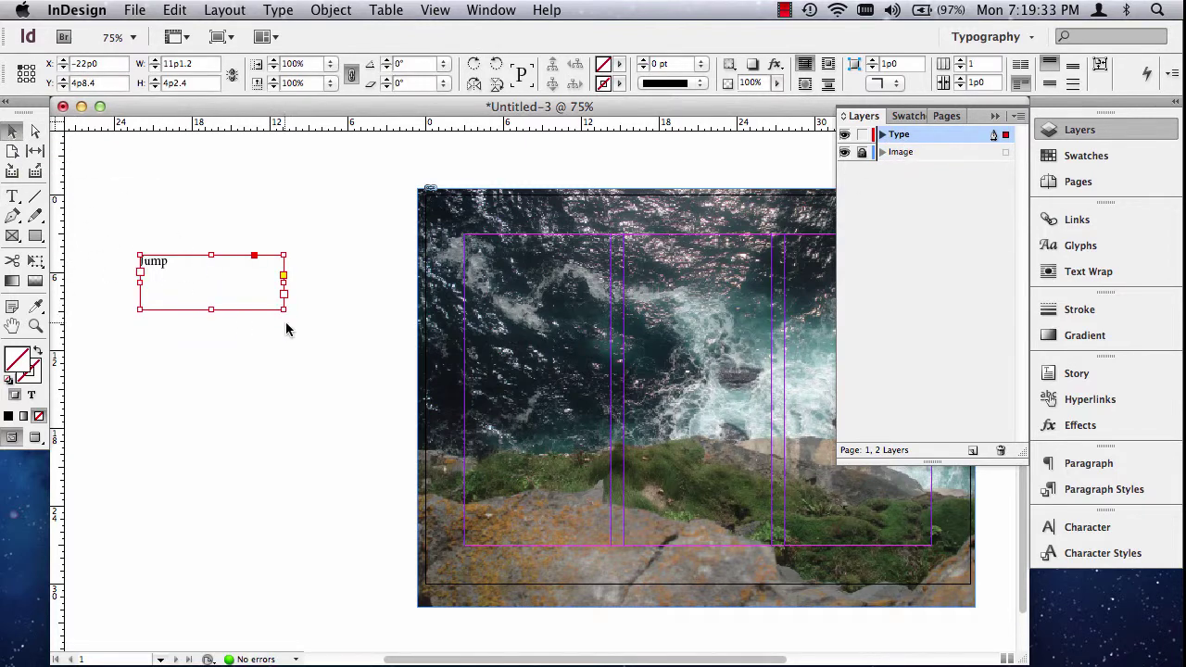
drag(284, 313, 322, 333)
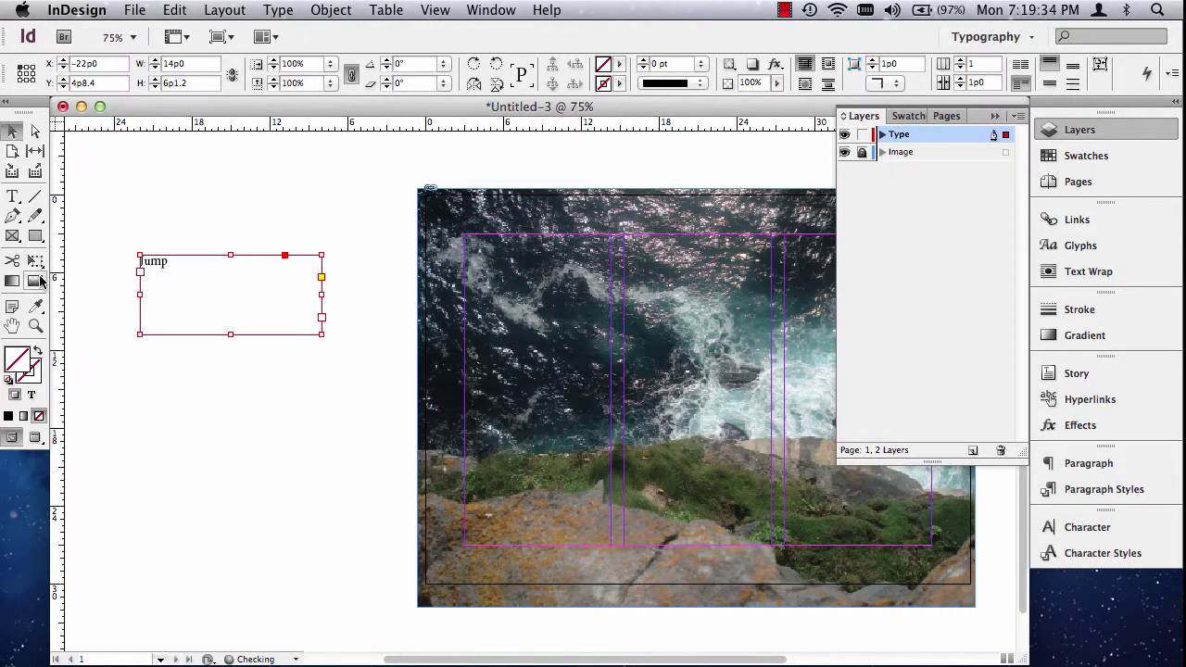
click(12, 196)
drag(185, 264, 121, 252)
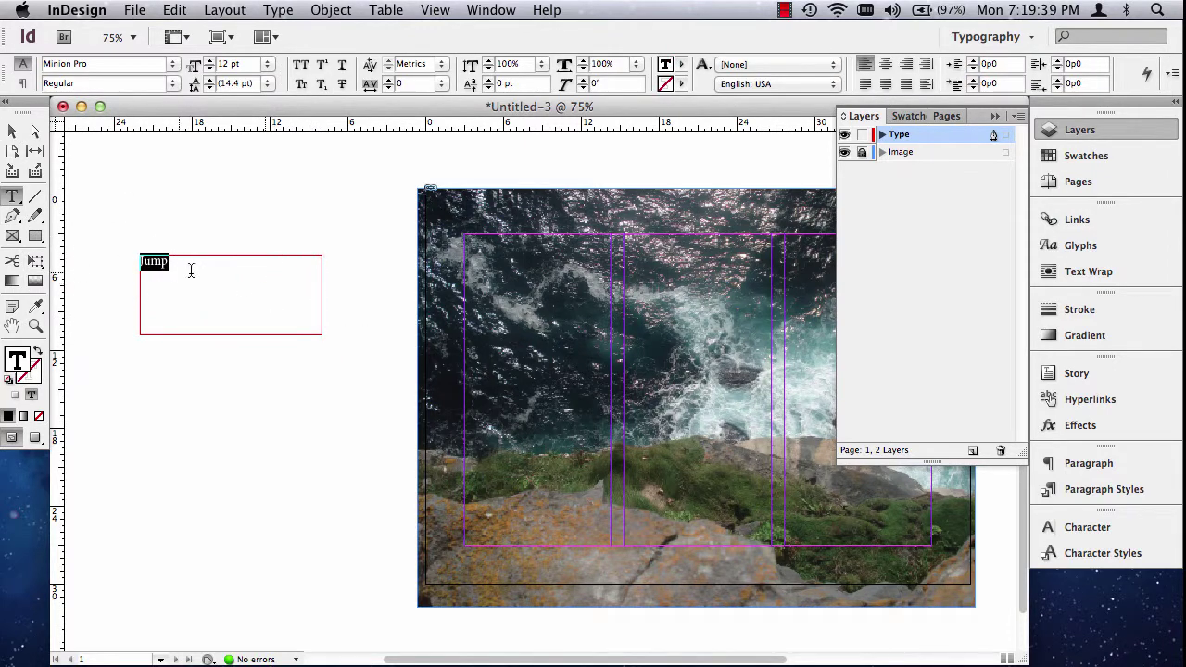
drag(191, 270, 120, 260)
key(super)
key(super+shift+period)
key(super+shift+period)
key(super+shift+period)
key(super+shift+period)
key(super+shift+period)
key(super+shift+period)
key(super+shift+period)
key(super+shift+period)
key(super+shift+period)
key(super+shift+period)
key(super+shift+period)
key(super+shift+period)
key(super+shift+period)
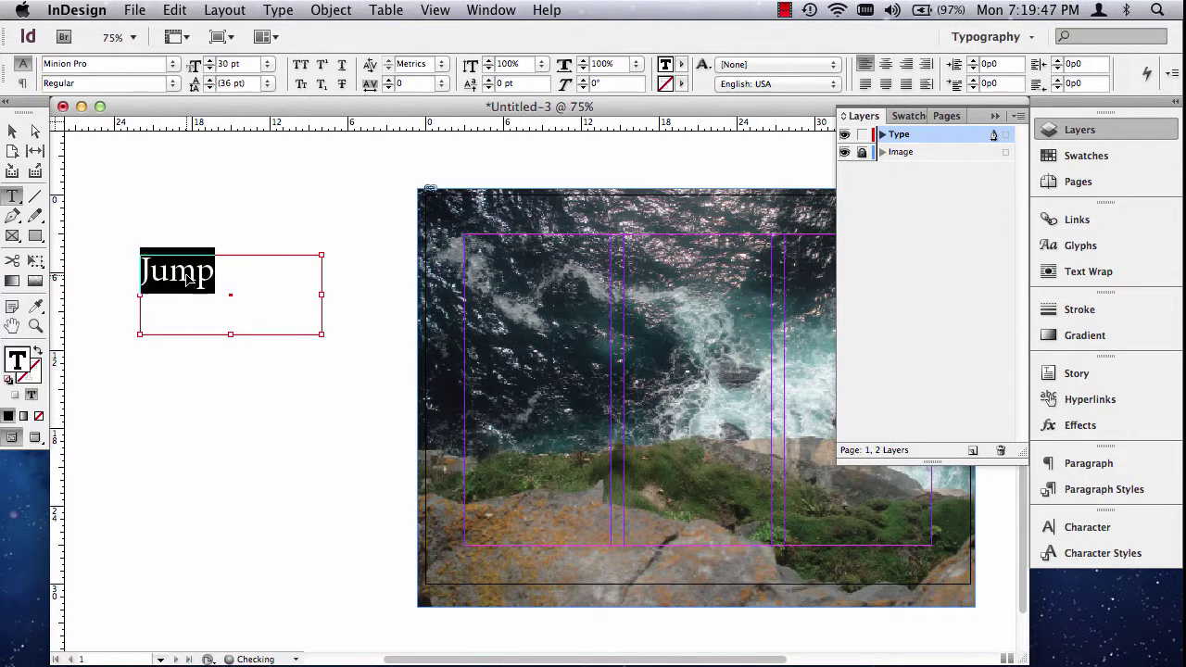
key(super+shift+period)
key(super+shift+period)
key(super+shift+period)
key(super+shift+period)
key(super+shift+period)
key(super+shift+period)
key(super+shift+period)
key(super+shift+period)
key(super+shift+period)
key(super+shift+period)
key(super+shift+period)
key(super+shift+period)
key(super+shift+period)
key(super+shift+period)
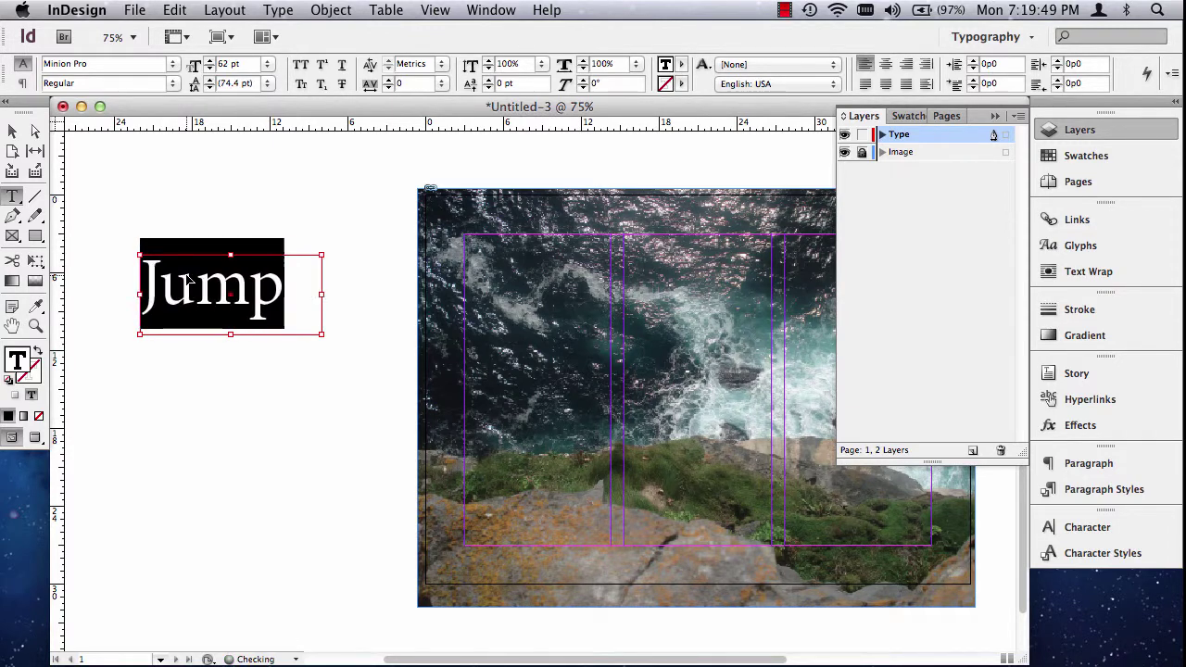
key(super+shift+period)
key(super+shift+period)
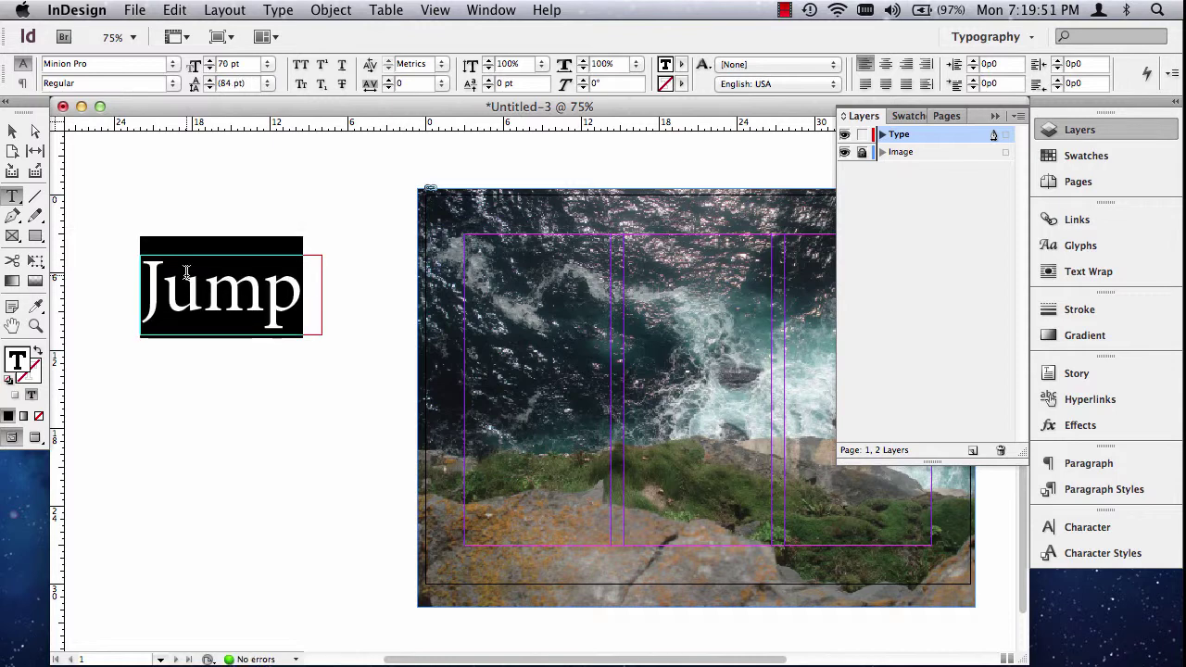
Step: Fit the frame around "Jump" at about 12p7 by 6p2 and scale frame and text together to about 21p10 by 10p9
click(9, 133)
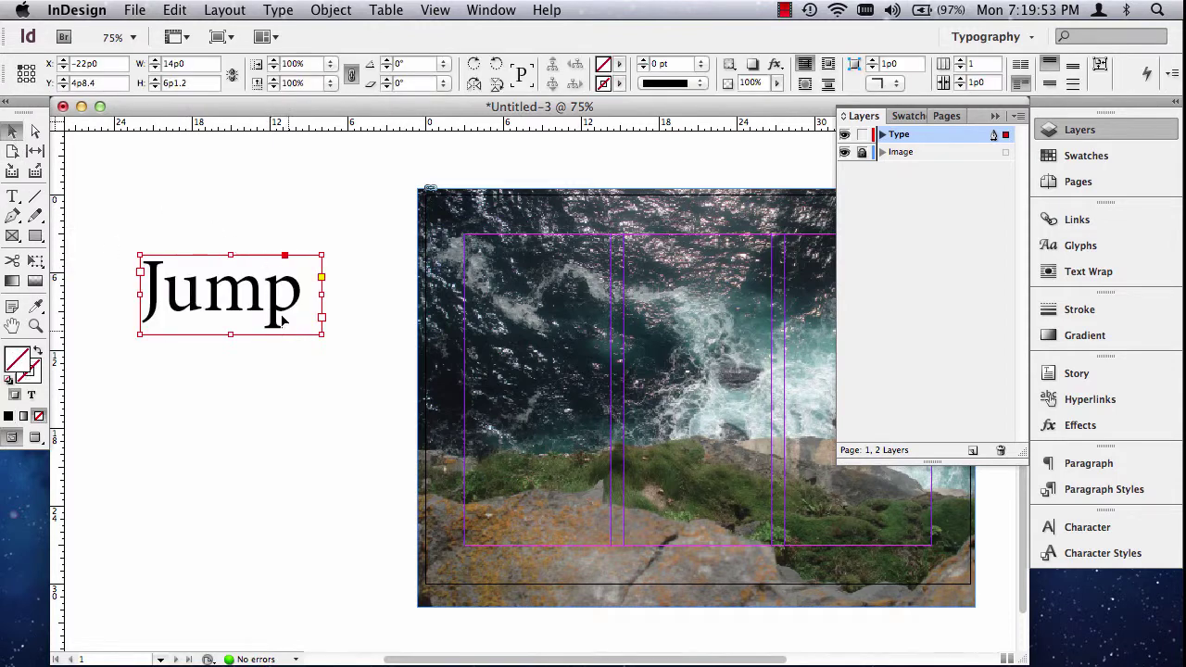
drag(320, 336, 480, 442)
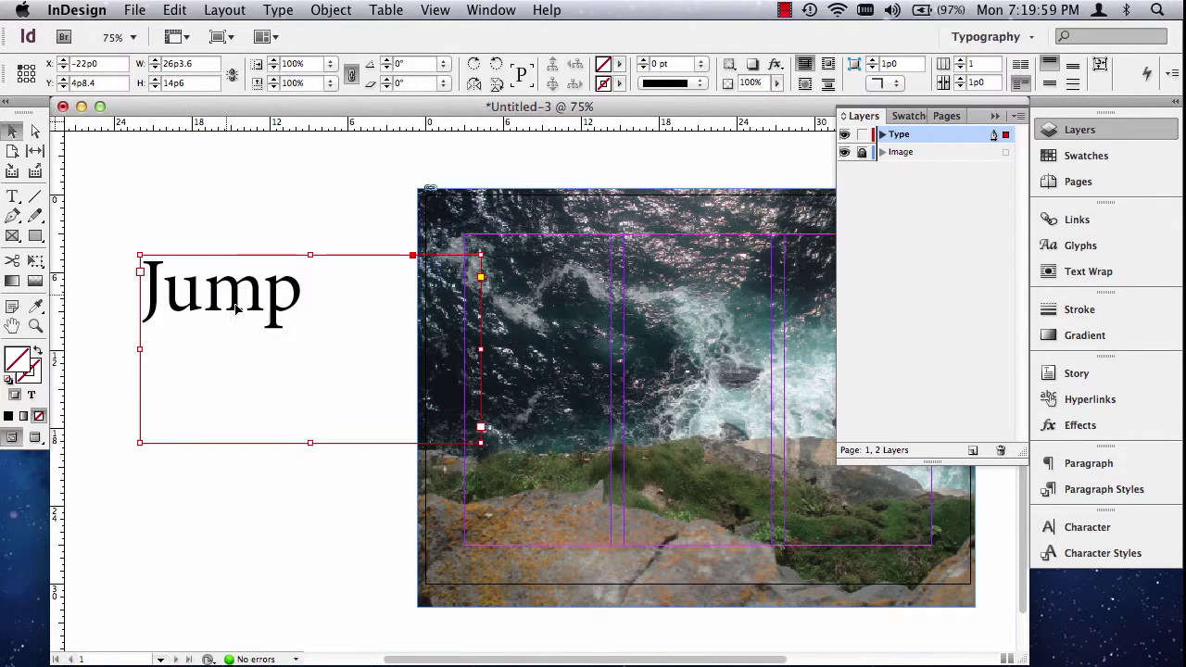
drag(480, 442, 294, 322)
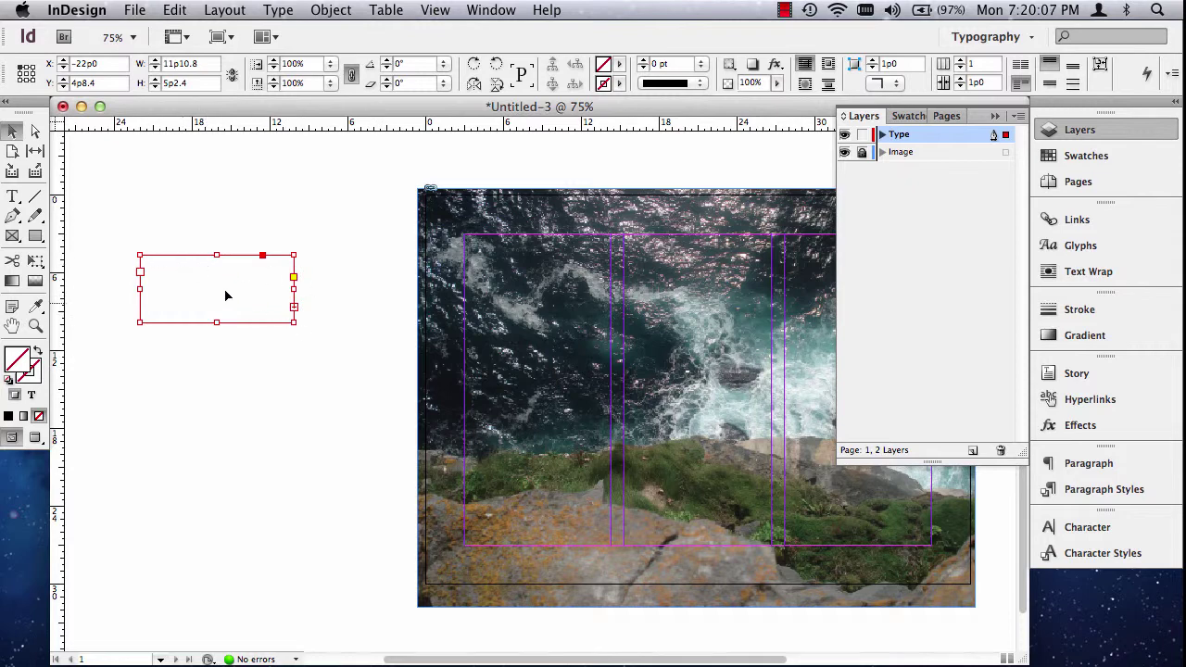
drag(294, 323, 304, 335)
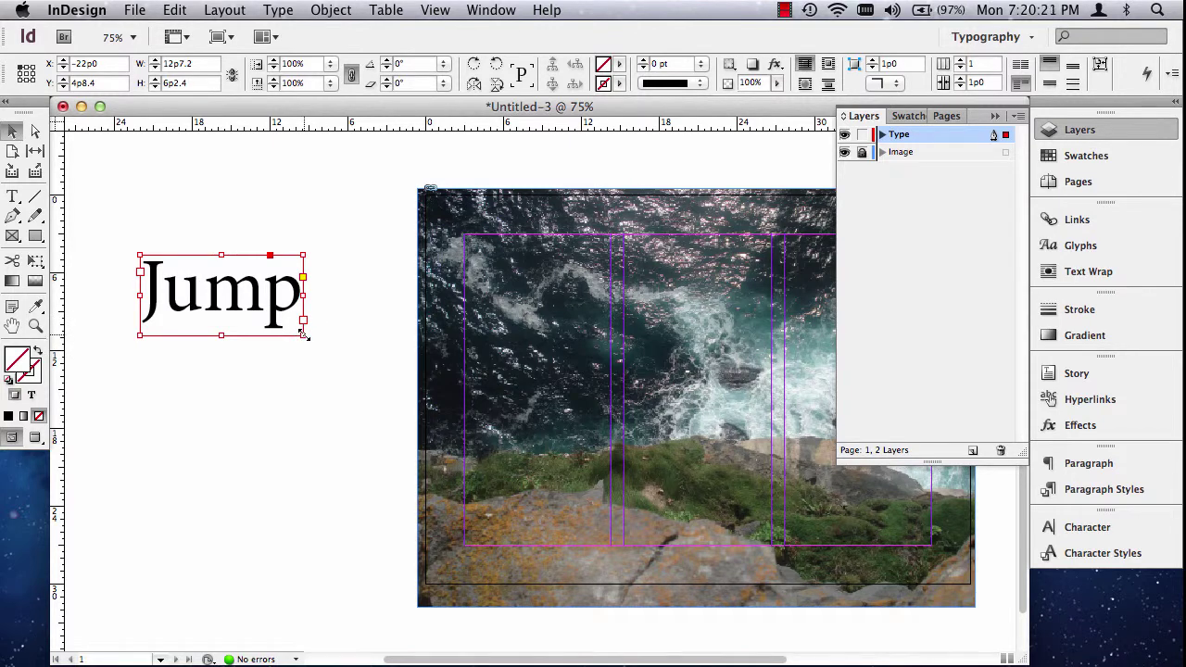
drag(302, 334, 421, 394)
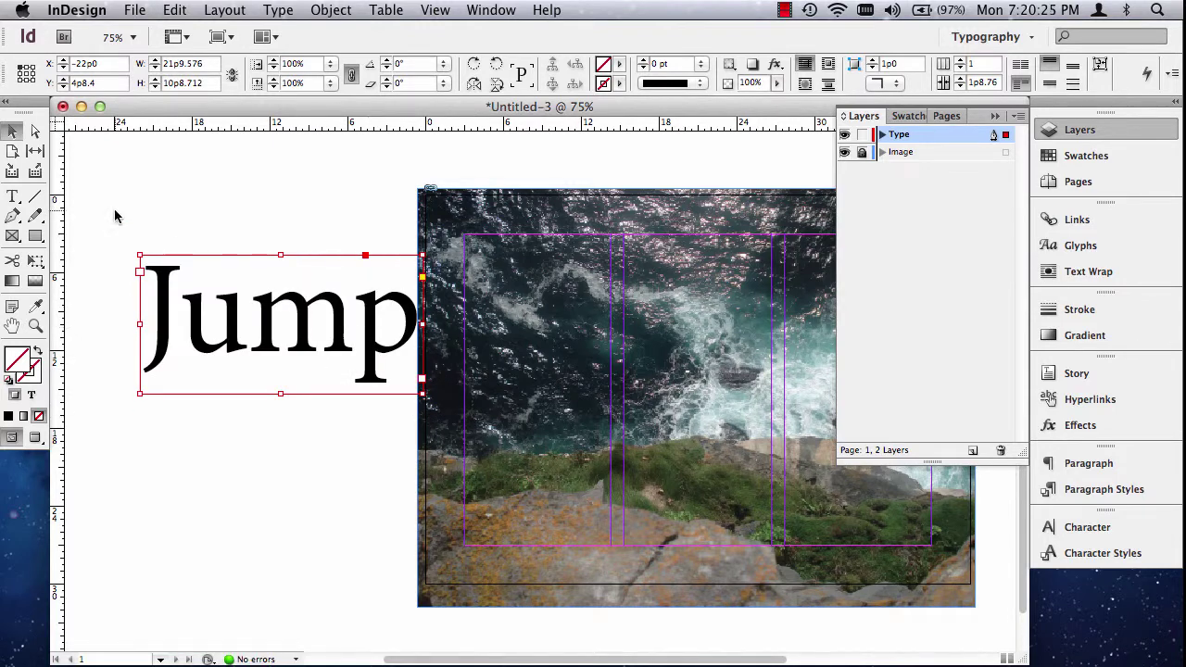
Step: Move the "Jump" frame up beside the page's upper corner and place a duplicate of it on the pasteboard below
click(11, 135)
drag(335, 336, 297, 270)
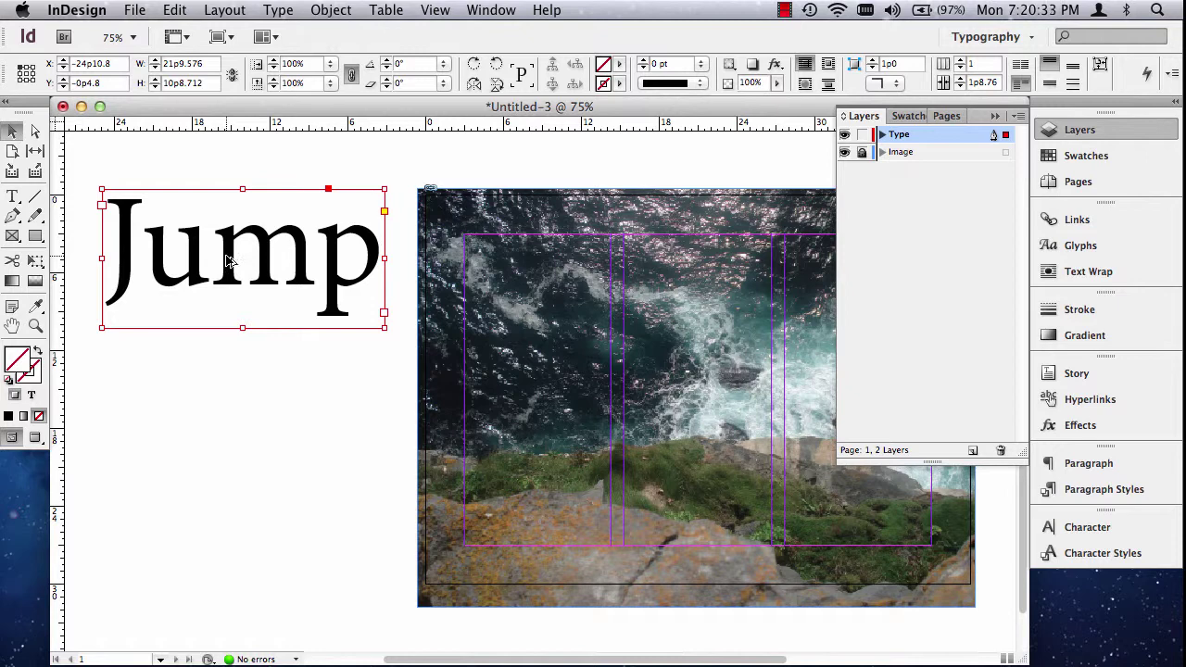
drag(230, 260, 232, 456)
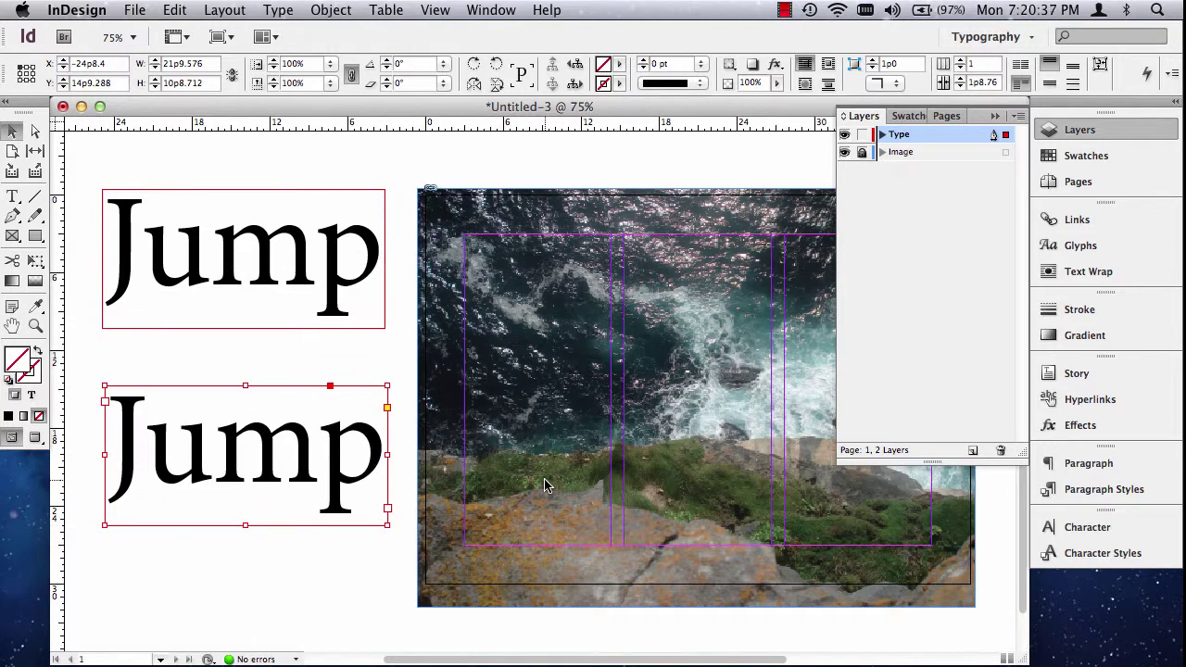
Step: Cut the lower "Jump" frame and undo the cut
click(180, 11)
click(185, 78)
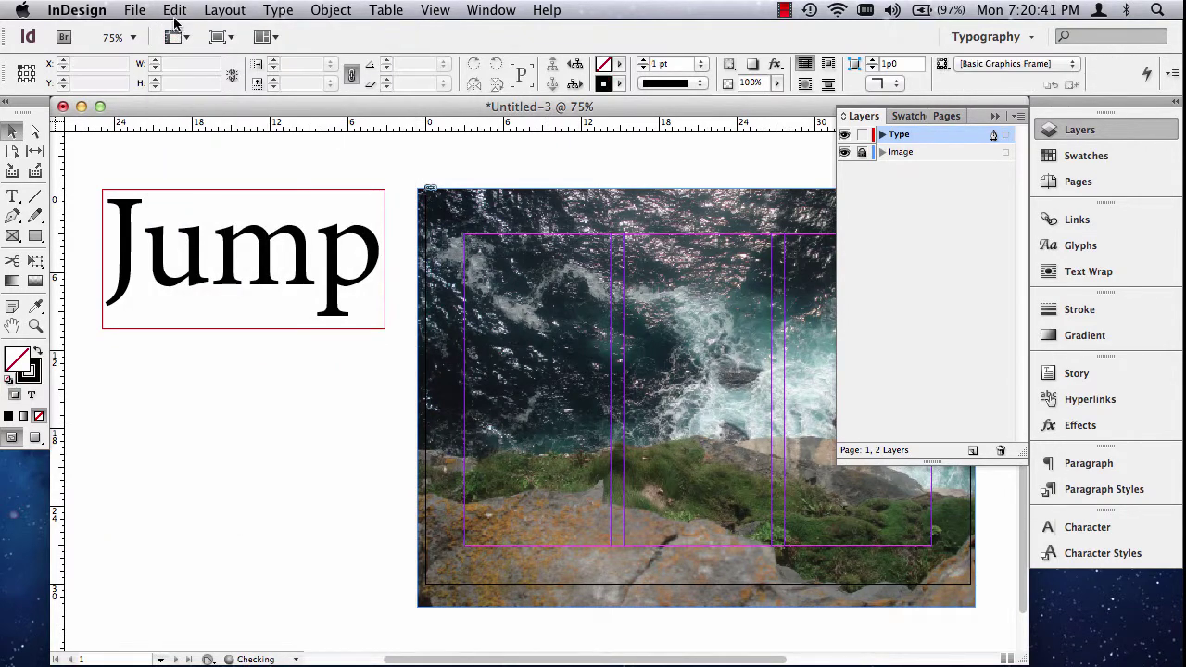
click(175, 13)
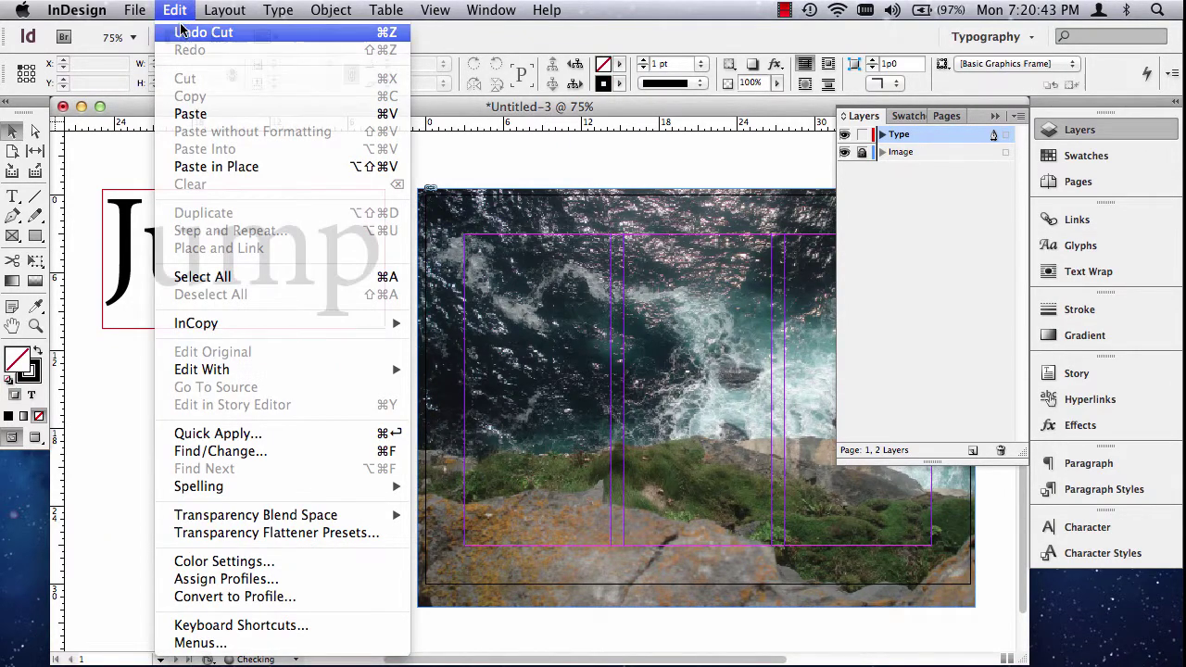
click(181, 33)
Step: Copy the lower "Jump" frame, paste it over the page's image and delete the pasted copy
click(176, 11)
click(185, 98)
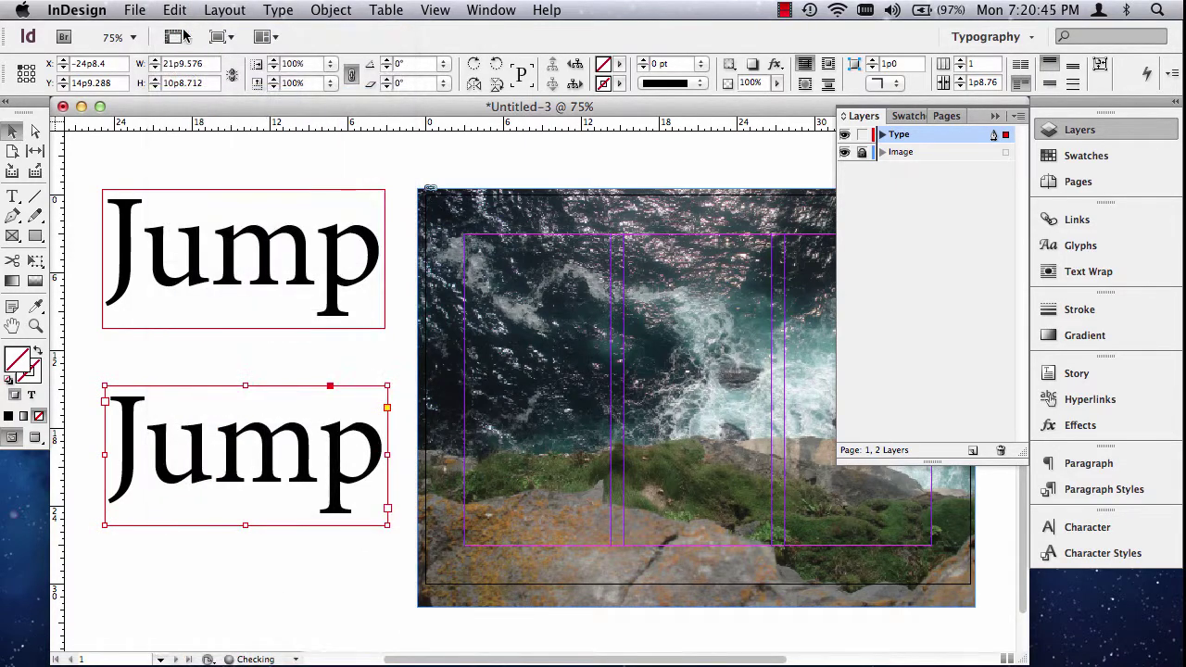
click(176, 11)
click(190, 113)
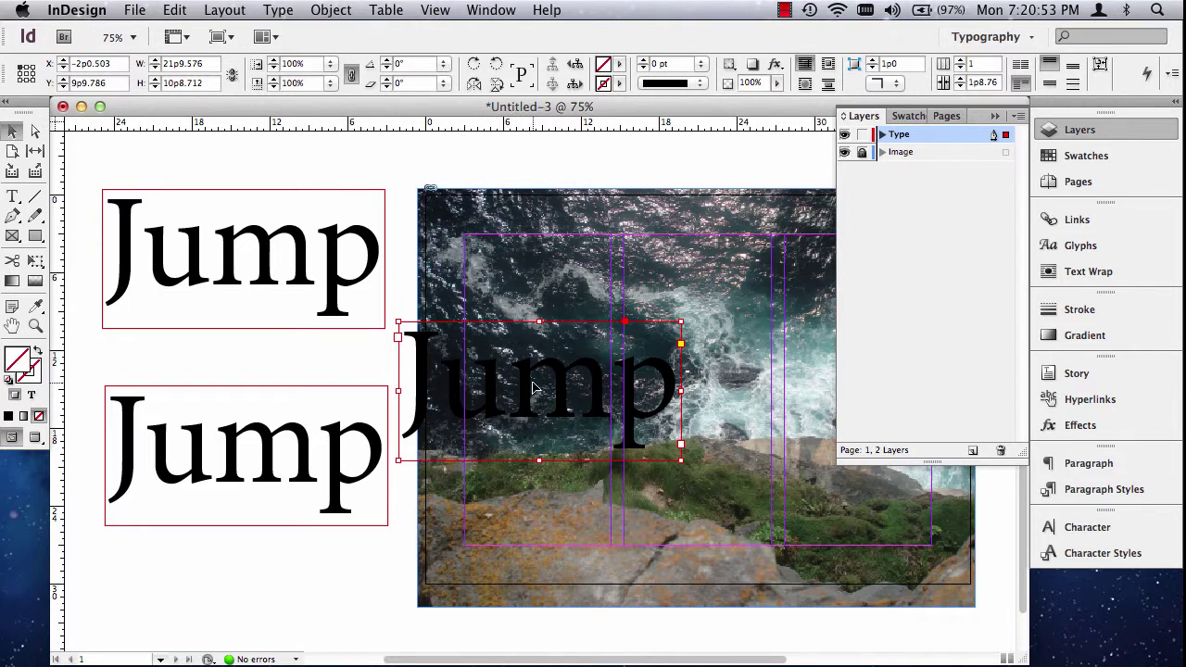
key(Delete)
Step: Duplicate the upper "Jump" frame into the space between the two existing frames and activate the Type tool
click(262, 278)
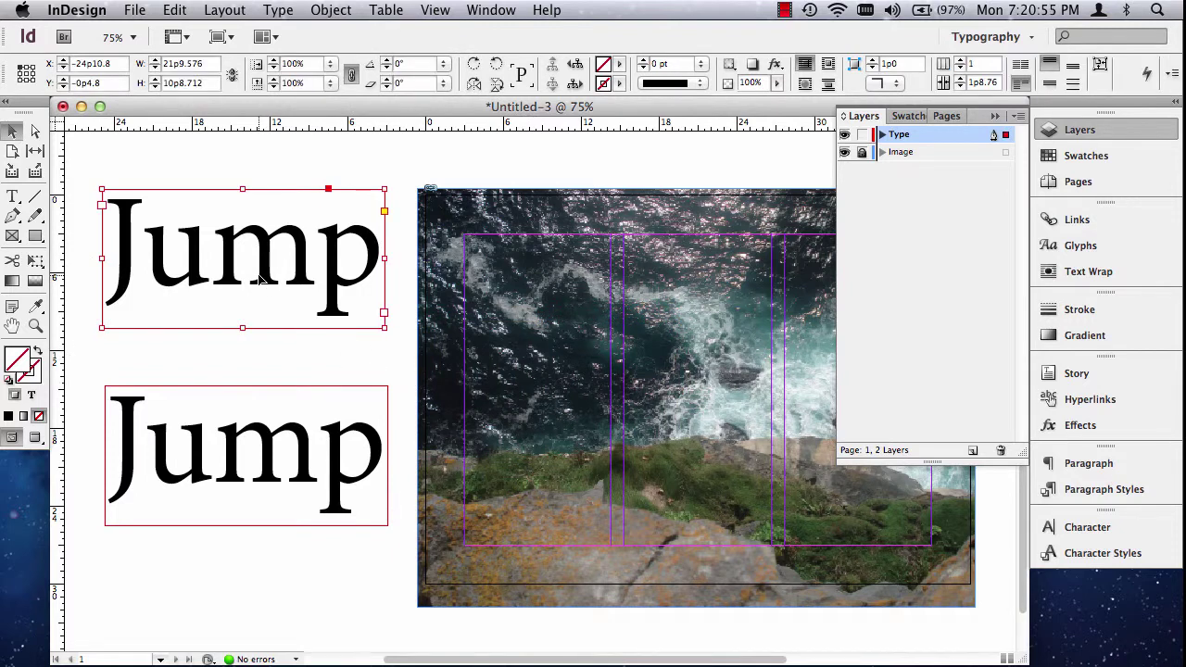
drag(263, 278, 262, 359)
key(t)
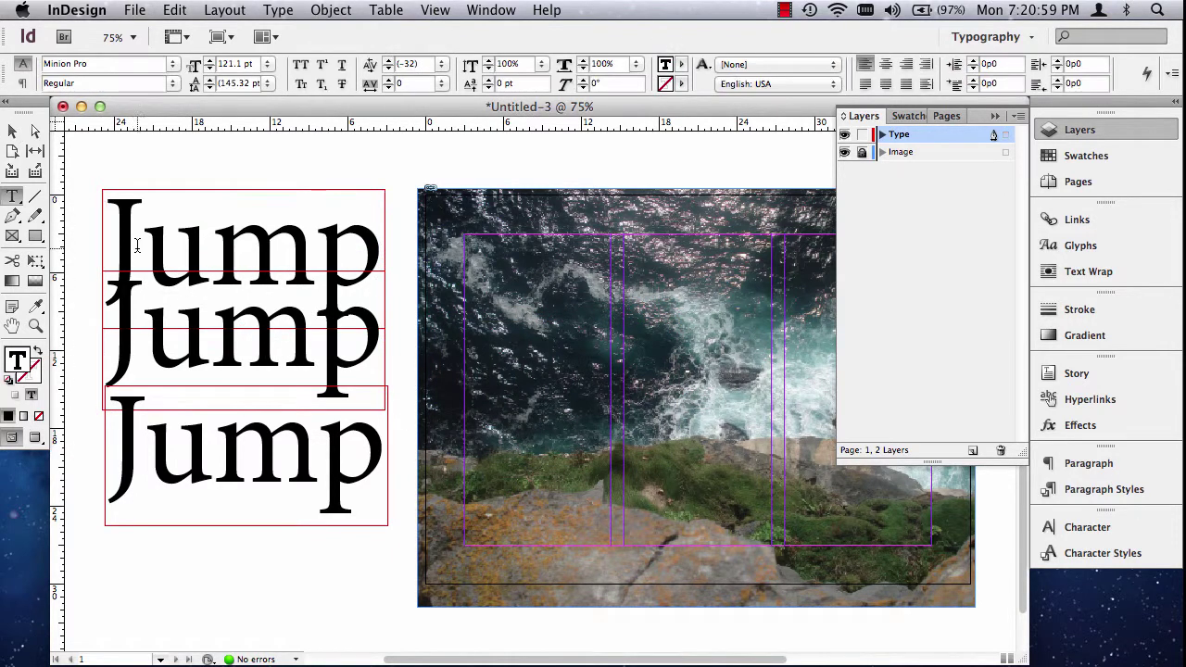
Step: Replace the capital J in the top "Jump" frame with a lowercase j and move that frame up clear of the middle one
drag(139, 248, 122, 254)
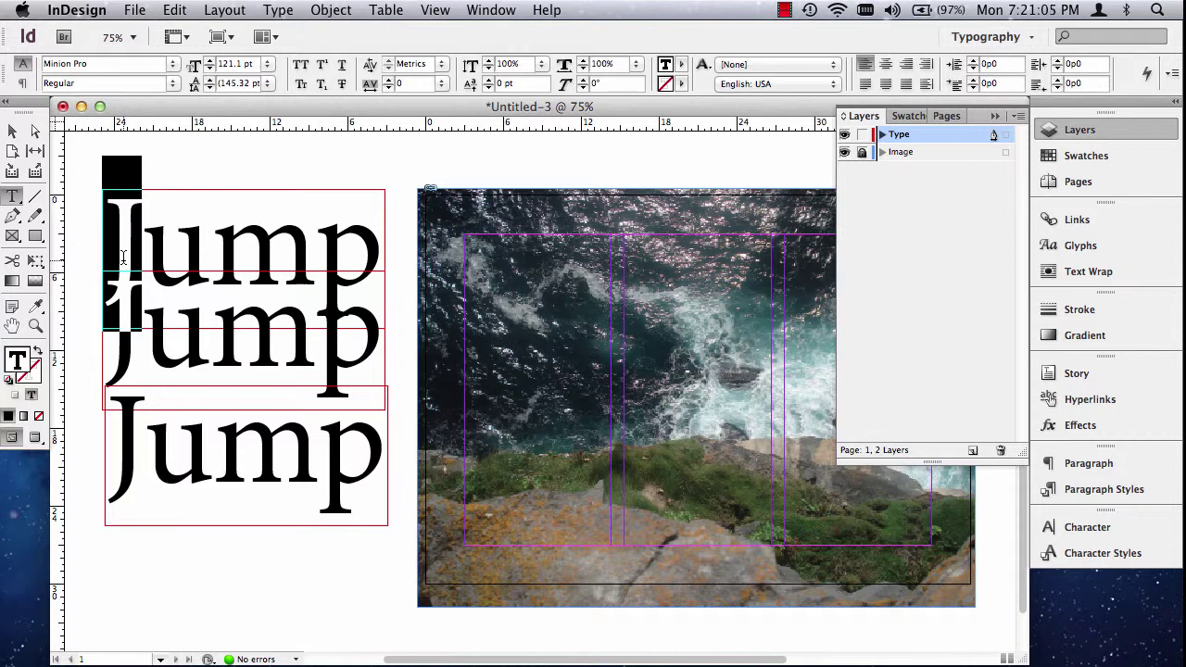
text(j)
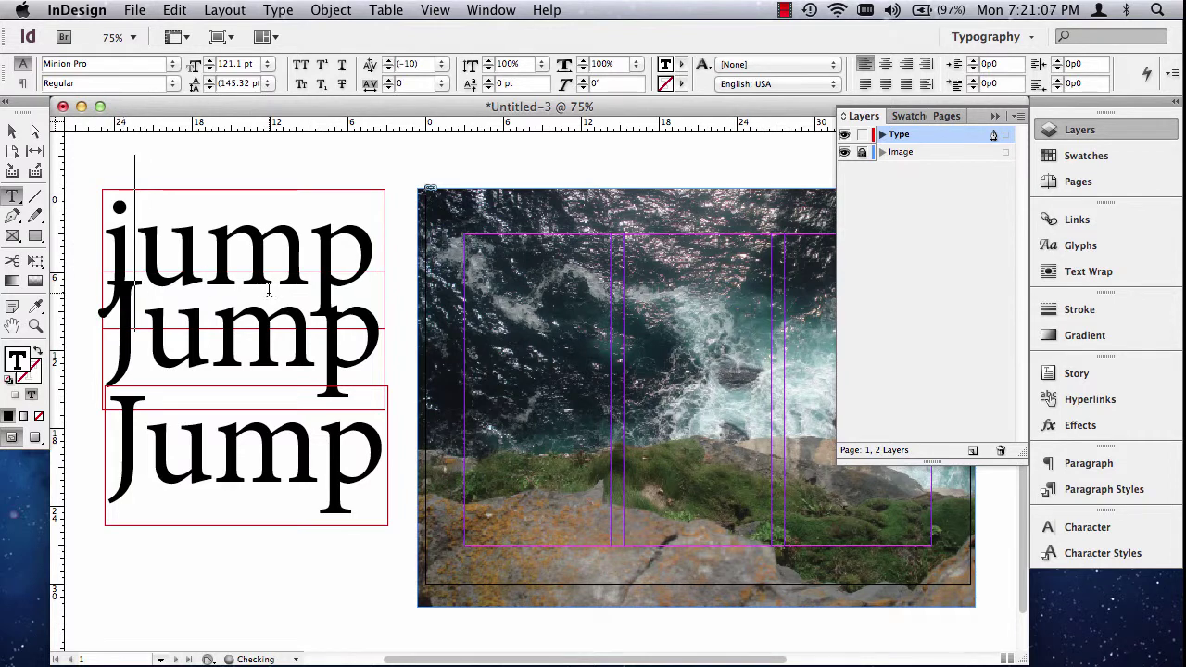
key(Escape)
drag(239, 243, 240, 191)
Step: Retype the word in the middle "Jump" frame in all capitals and finish editing its text
click(180, 324)
double_click(180, 325)
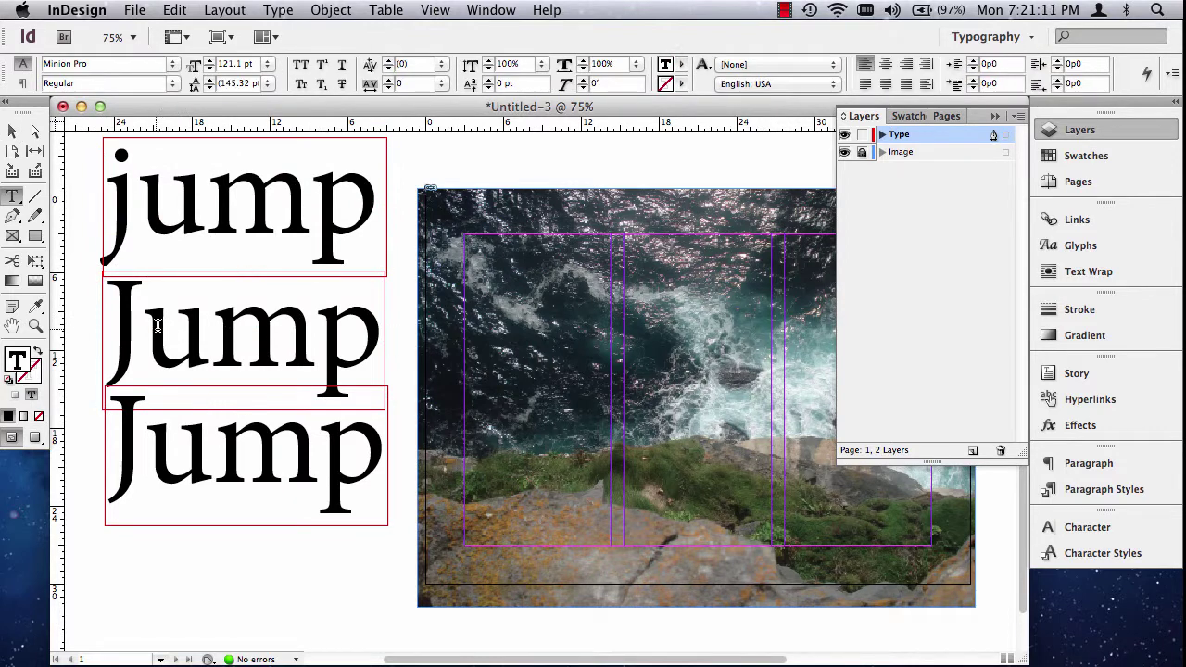
drag(106, 324, 390, 334)
text(JUP)
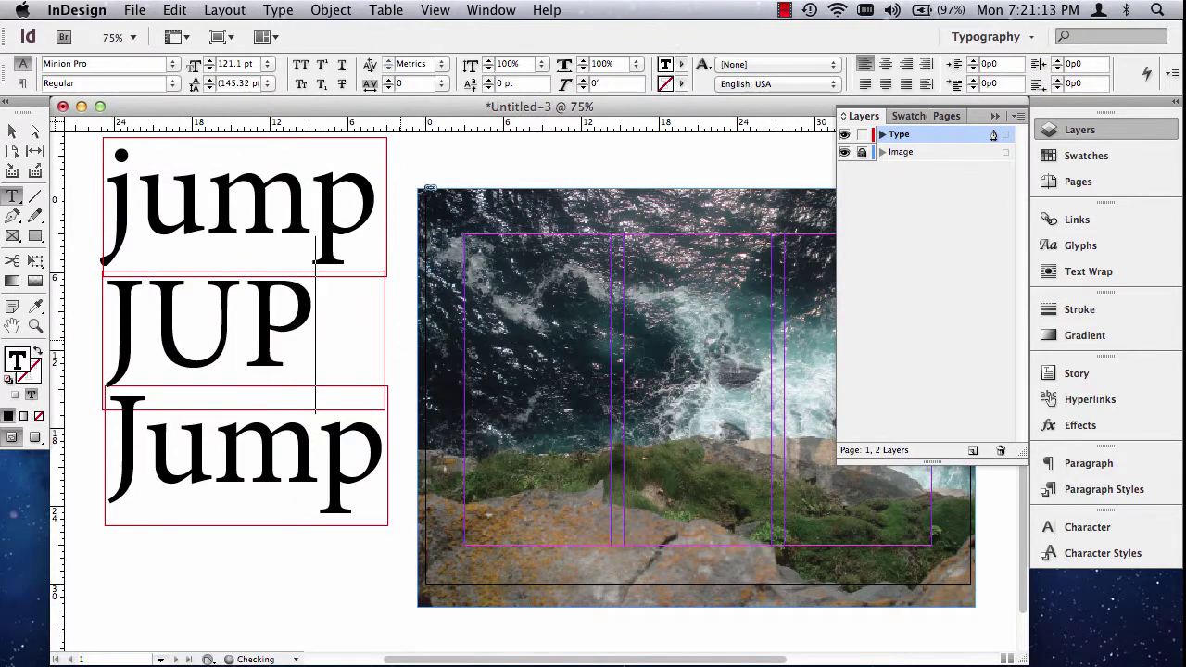
key(BackSpace)
text(M)
key(BackSpace)
key(BackSpace)
key(BackSpace)
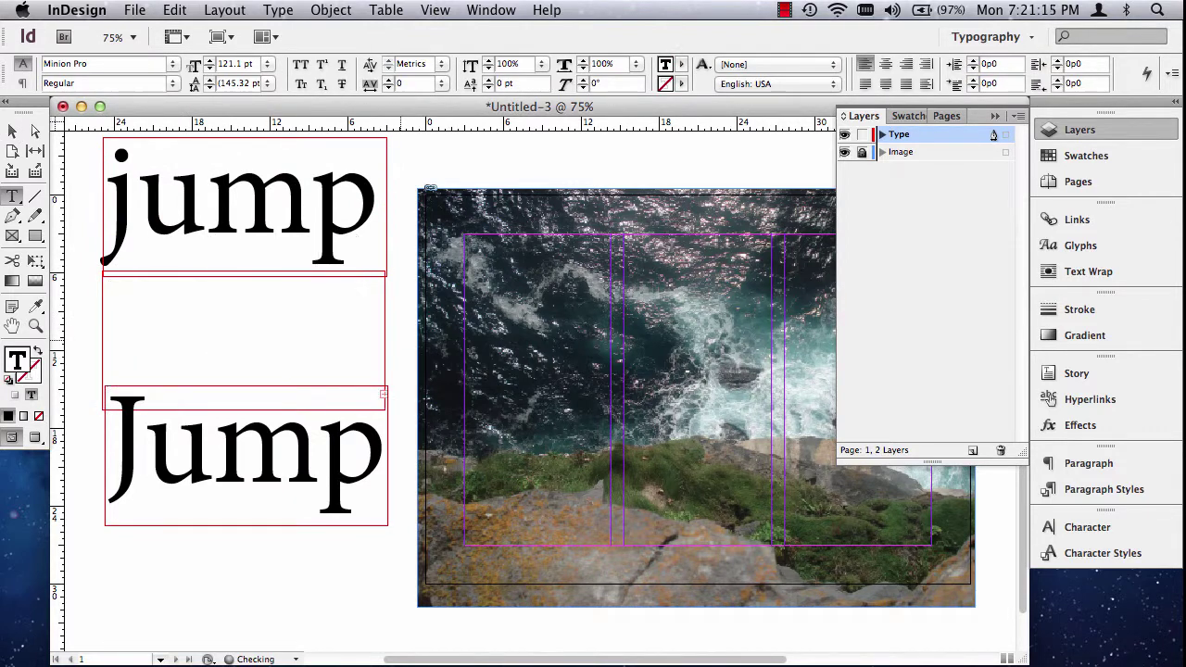
key(Escape)
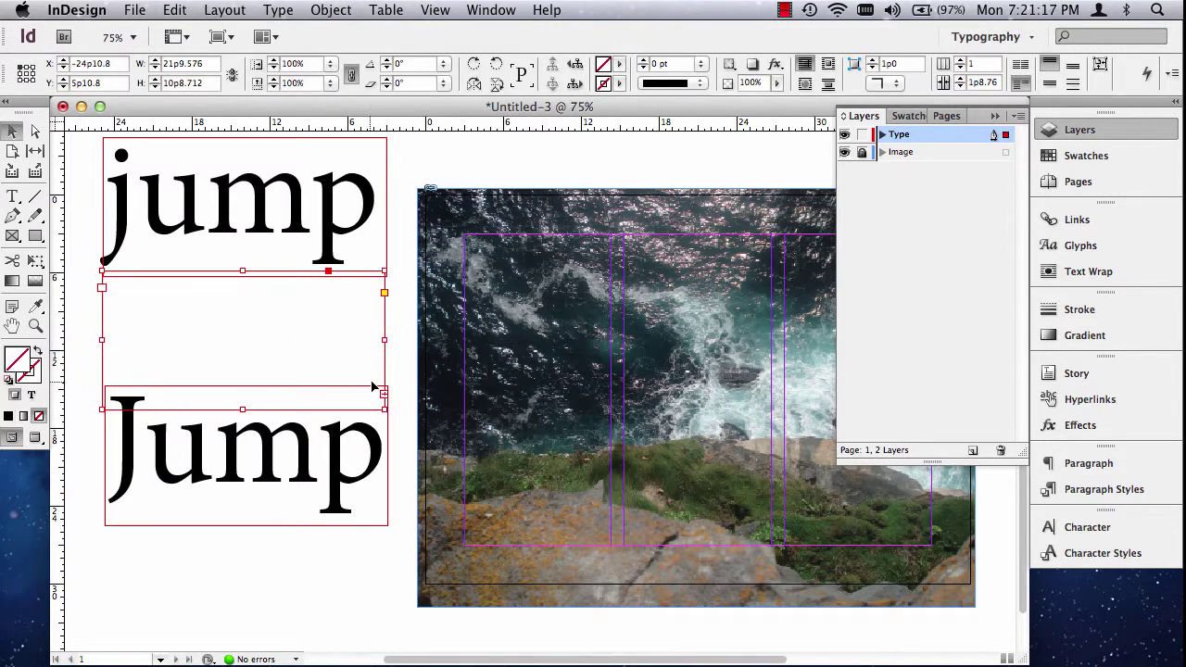
Step: Undo the middle frame's accidental rotation and enlarge the frame to about 42p3.6 wide and 12p6 high
drag(386, 408, 591, 447)
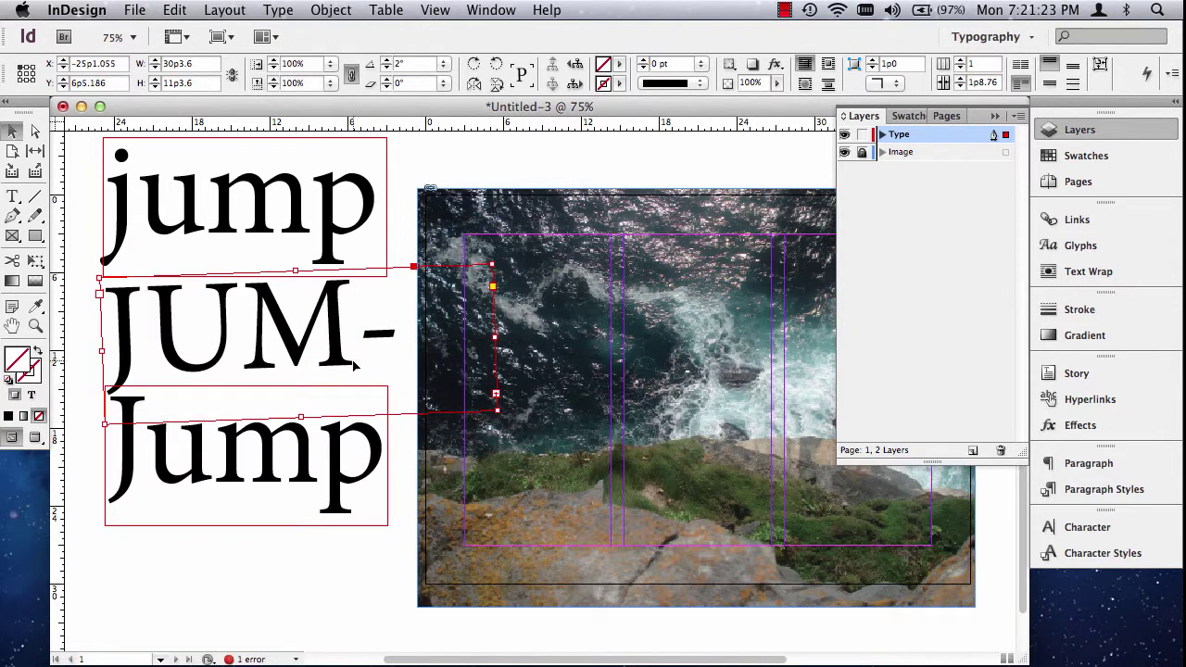
key(super+z)
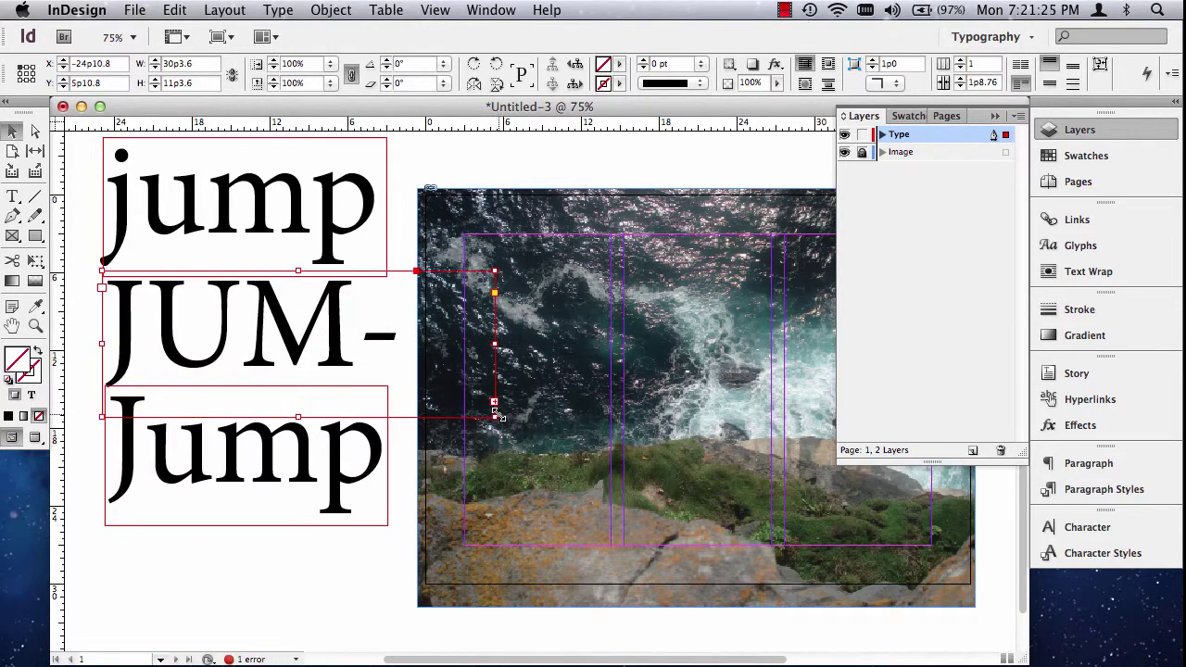
drag(494, 417, 652, 433)
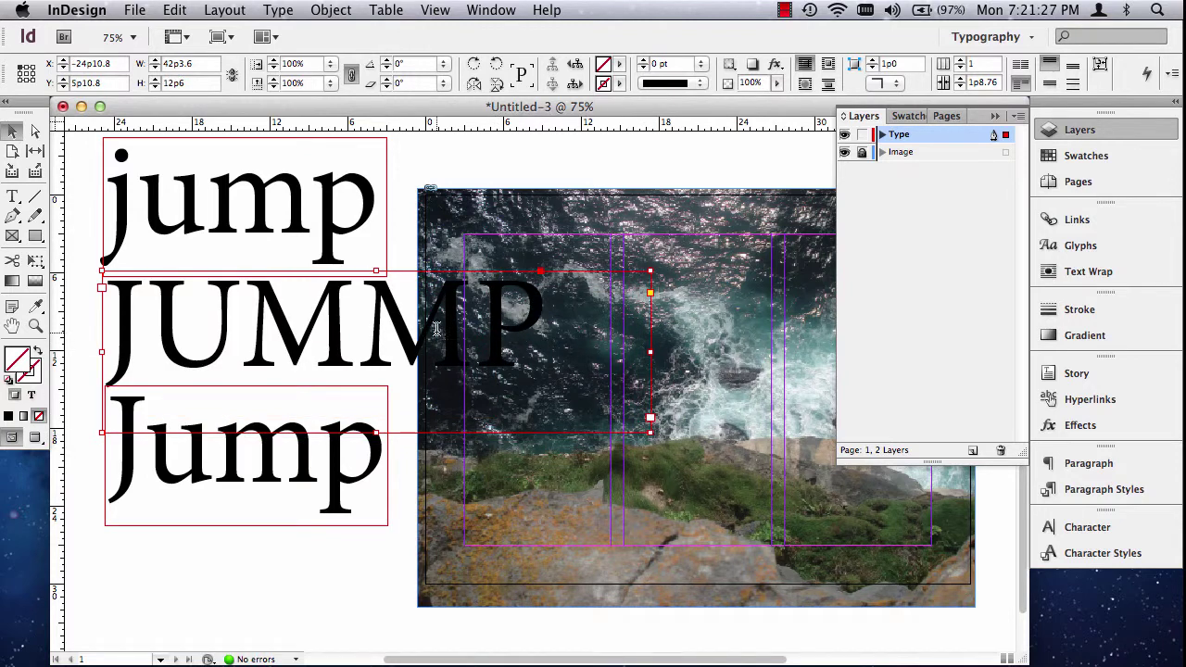
Step: Delete the extra M so the middle frame reads "JUMP" and shrink the frame to about 25p3.6 by 9p1.2
double_click(456, 323)
key(BackSpace)
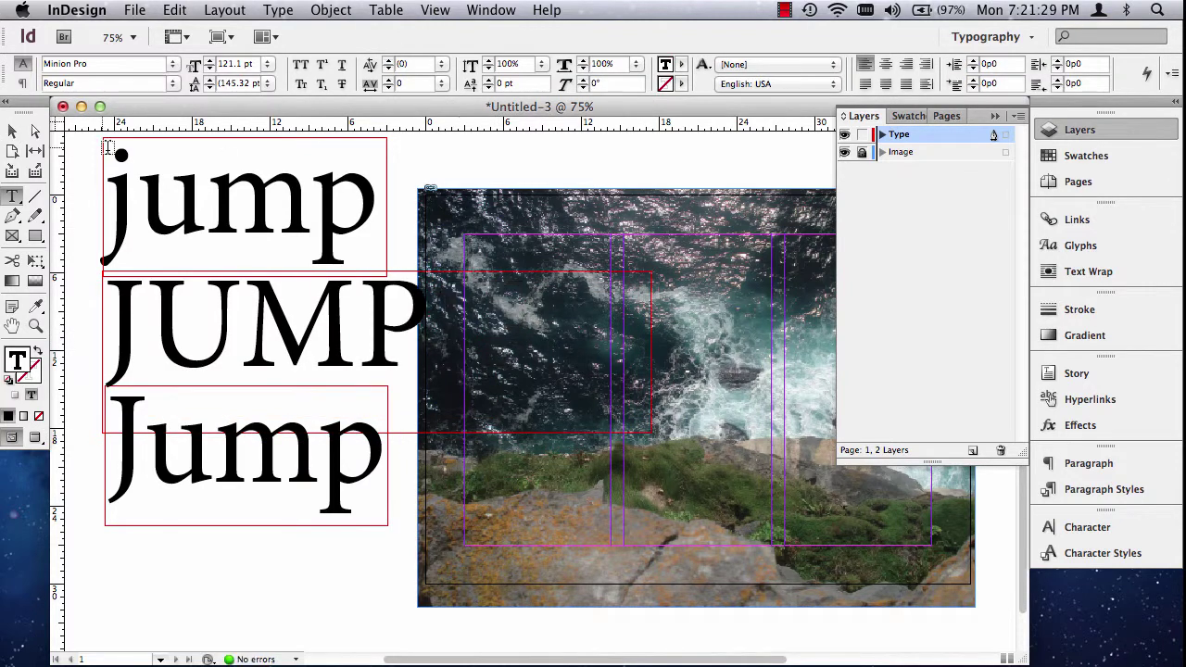
click(11, 135)
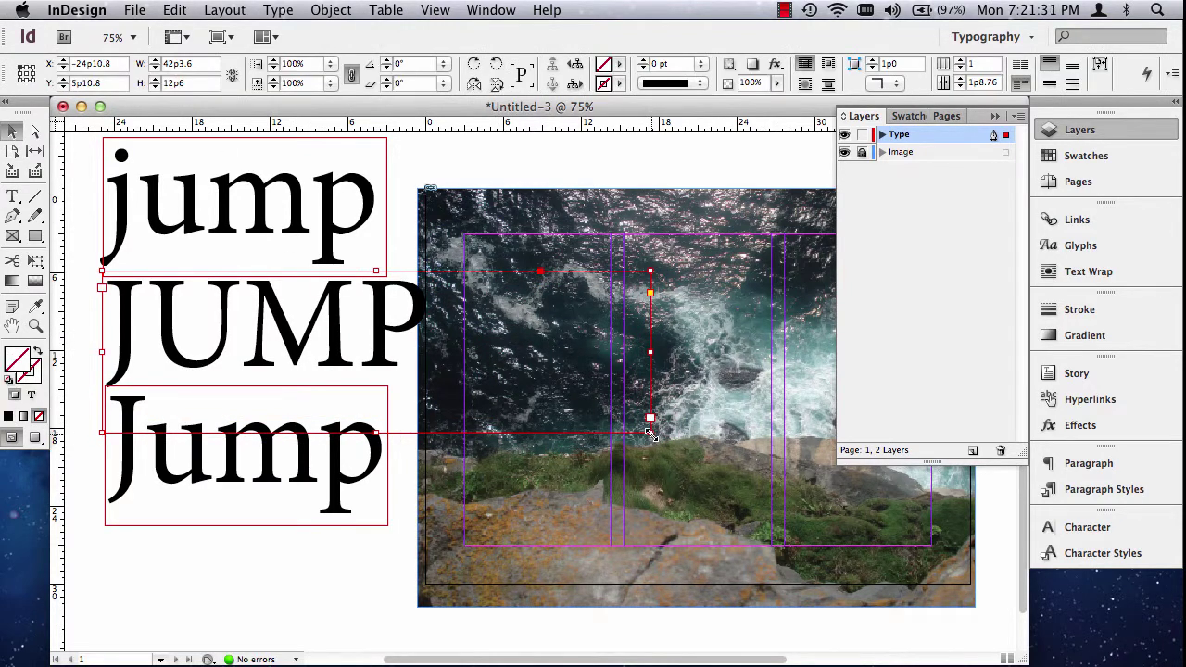
drag(652, 433, 429, 389)
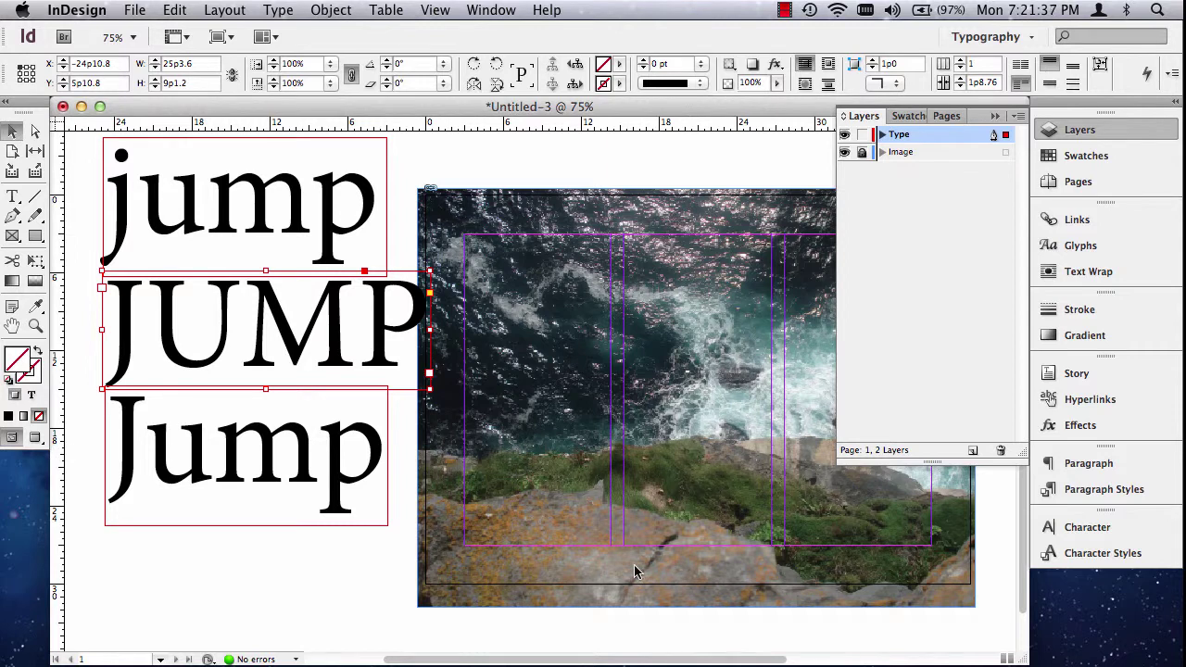
Step: Move the lowercase "jump" frame from the pasteboard onto the page, over the rocks at the photo's lower edge
scroll(670, 661, right, 5)
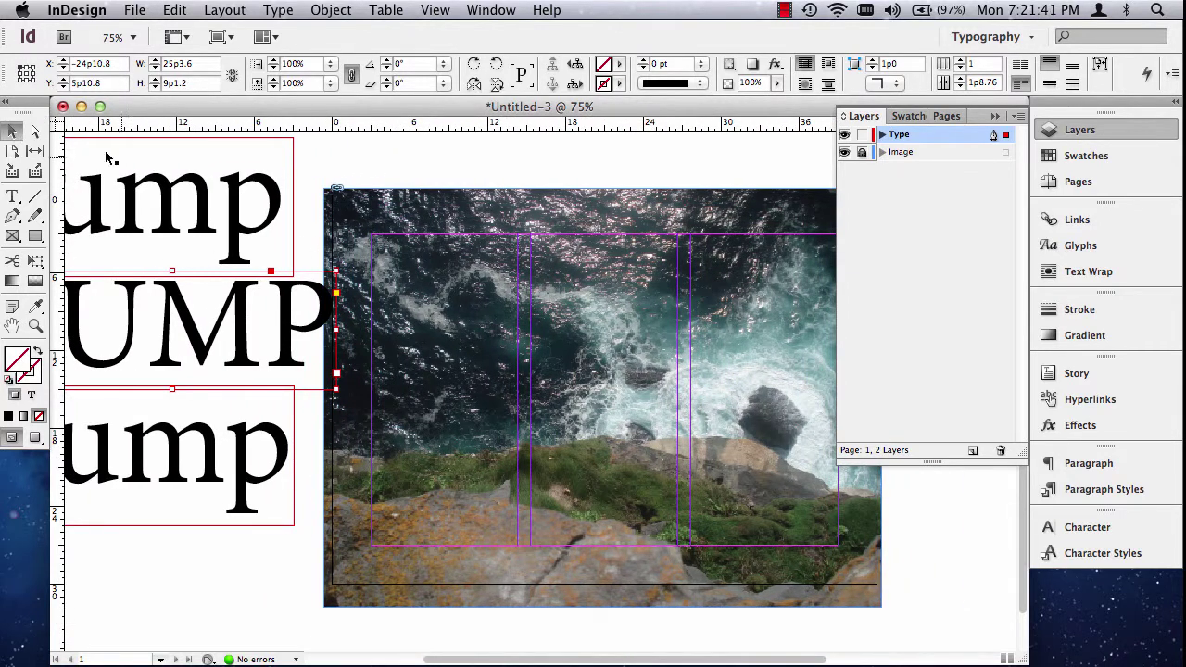
drag(137, 186, 496, 275)
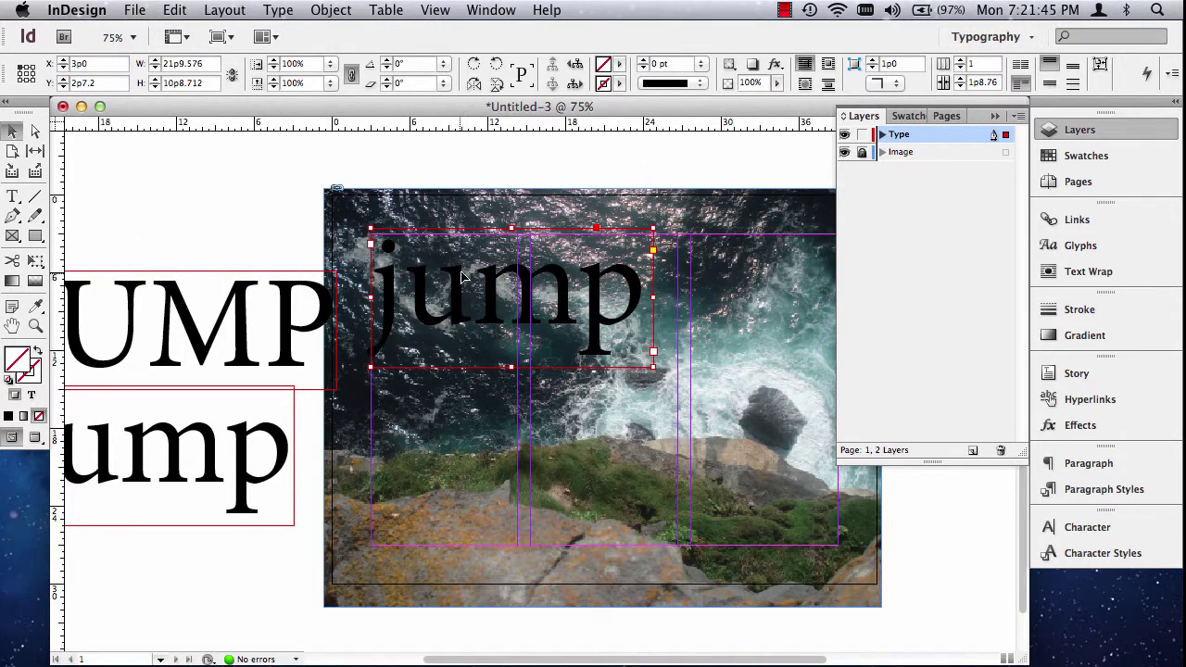
drag(460, 306, 515, 556)
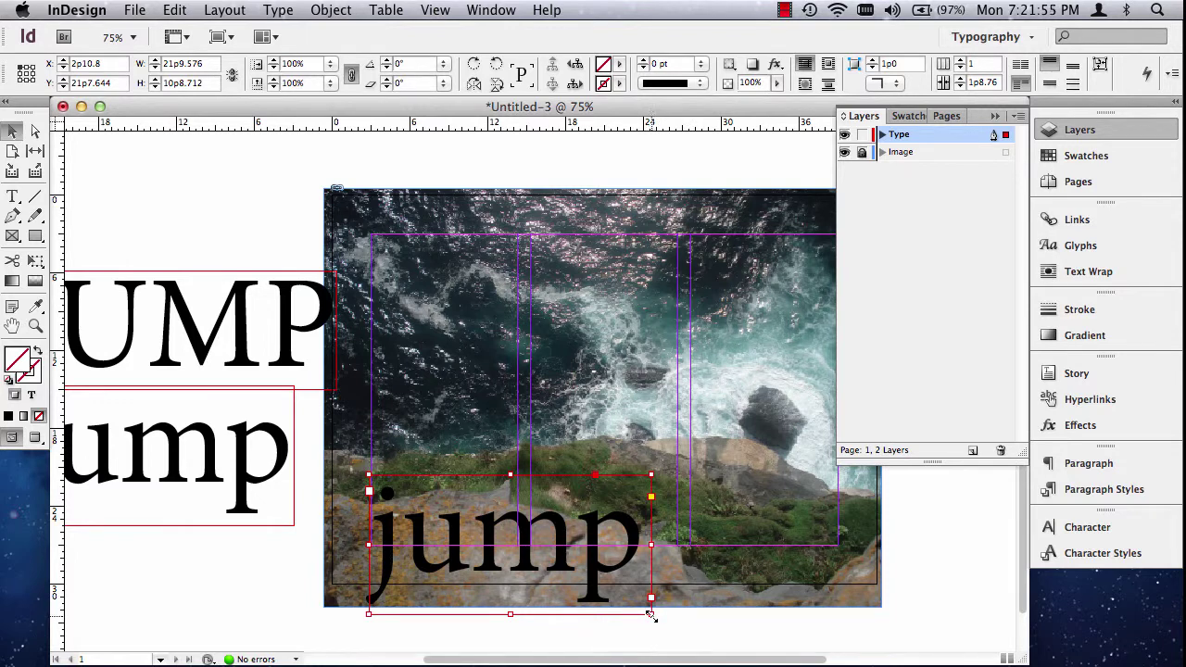
Step: Scale the "jump" frame and its text down to about 12p5.6 by 6p1.6 and place it on the rock at about X 5p3.6, Y 23p4.8
drag(652, 598, 552, 549)
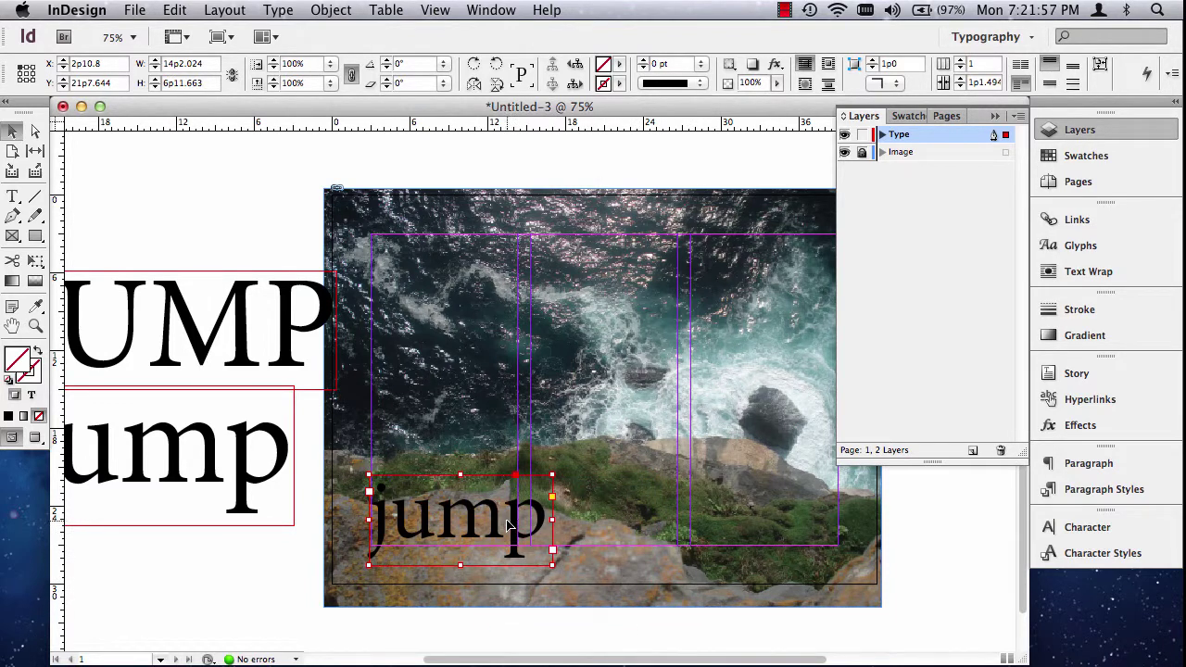
drag(471, 516, 475, 545)
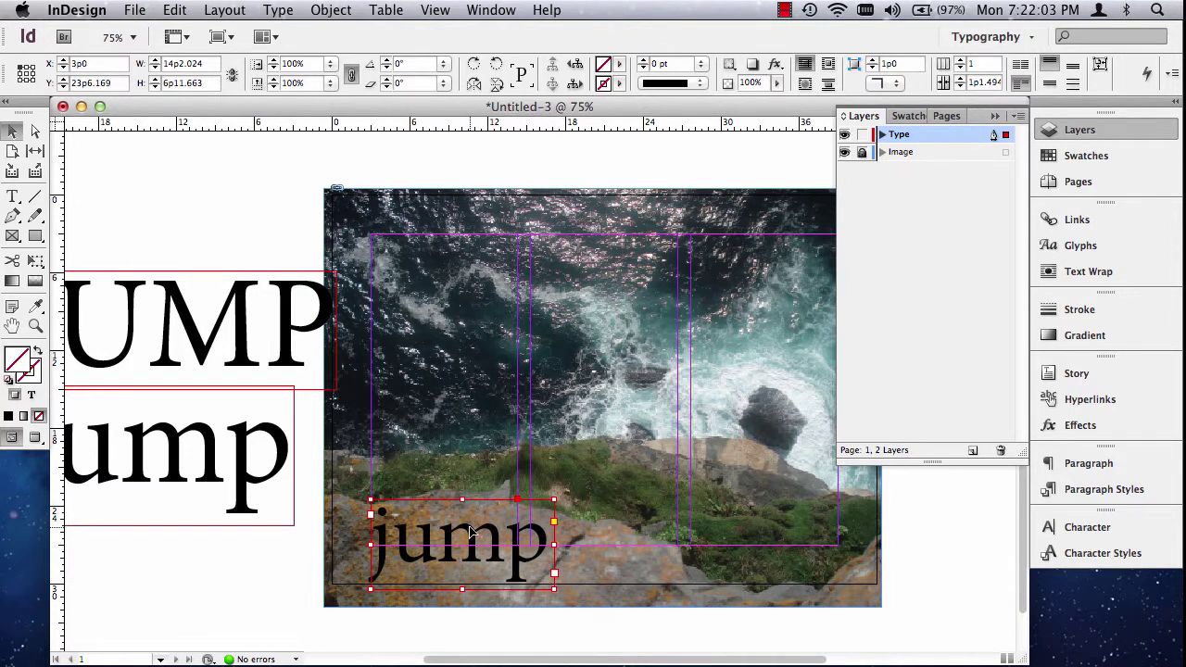
drag(482, 530, 535, 543)
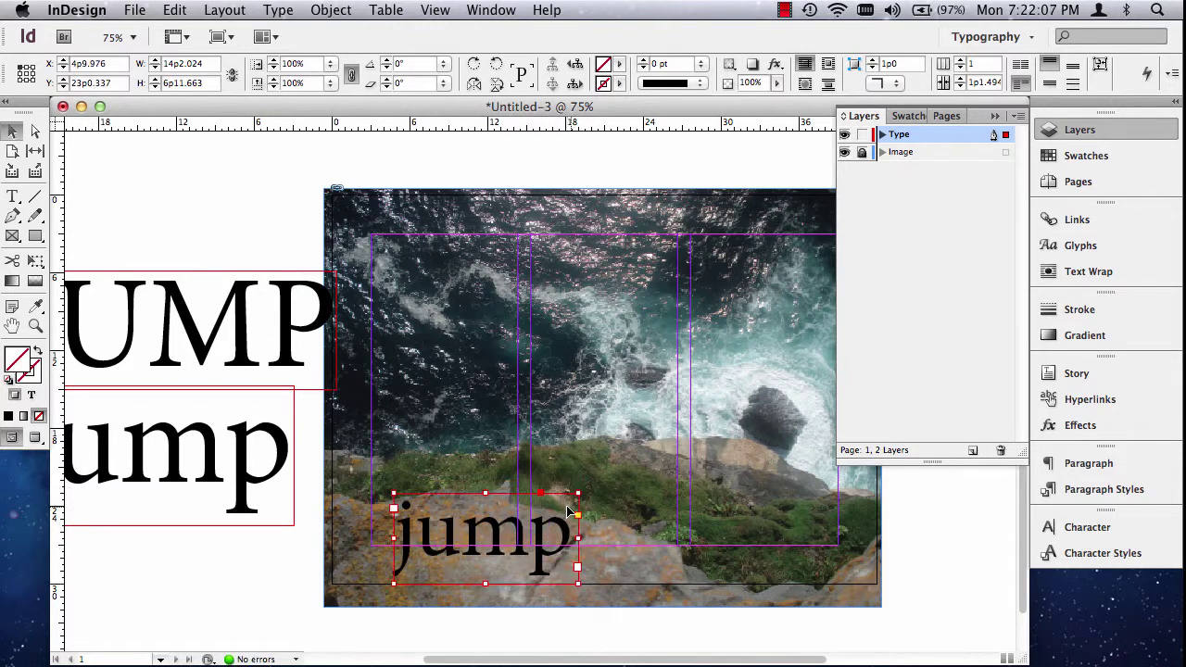
drag(576, 494, 556, 505)
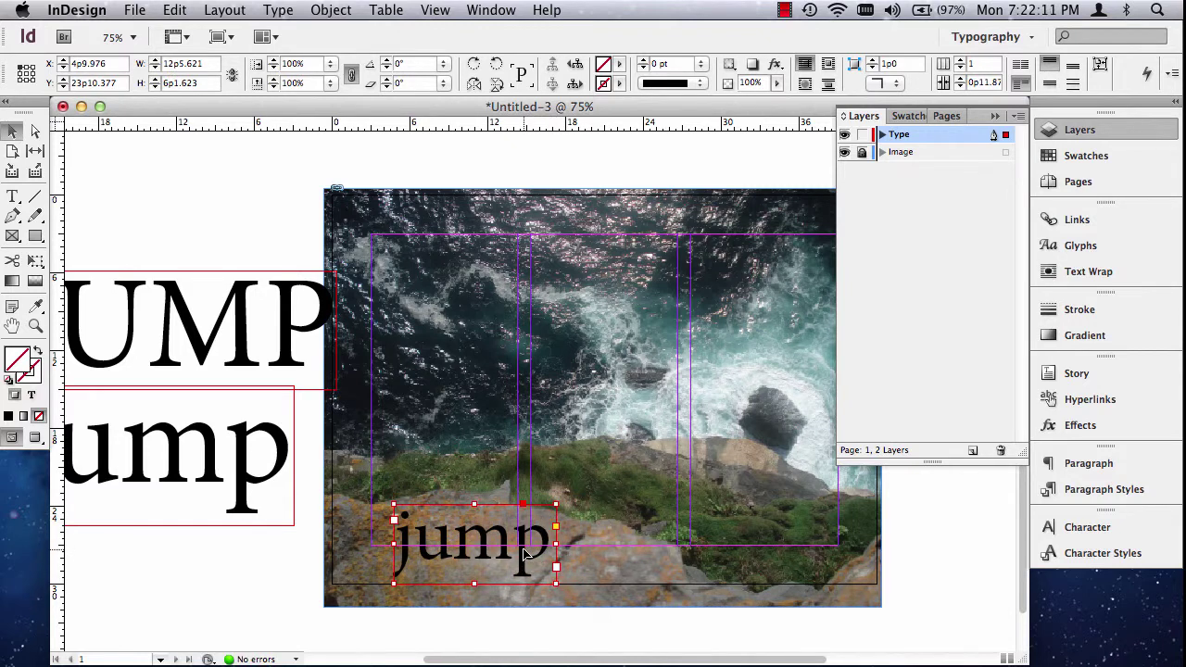
drag(524, 554, 531, 548)
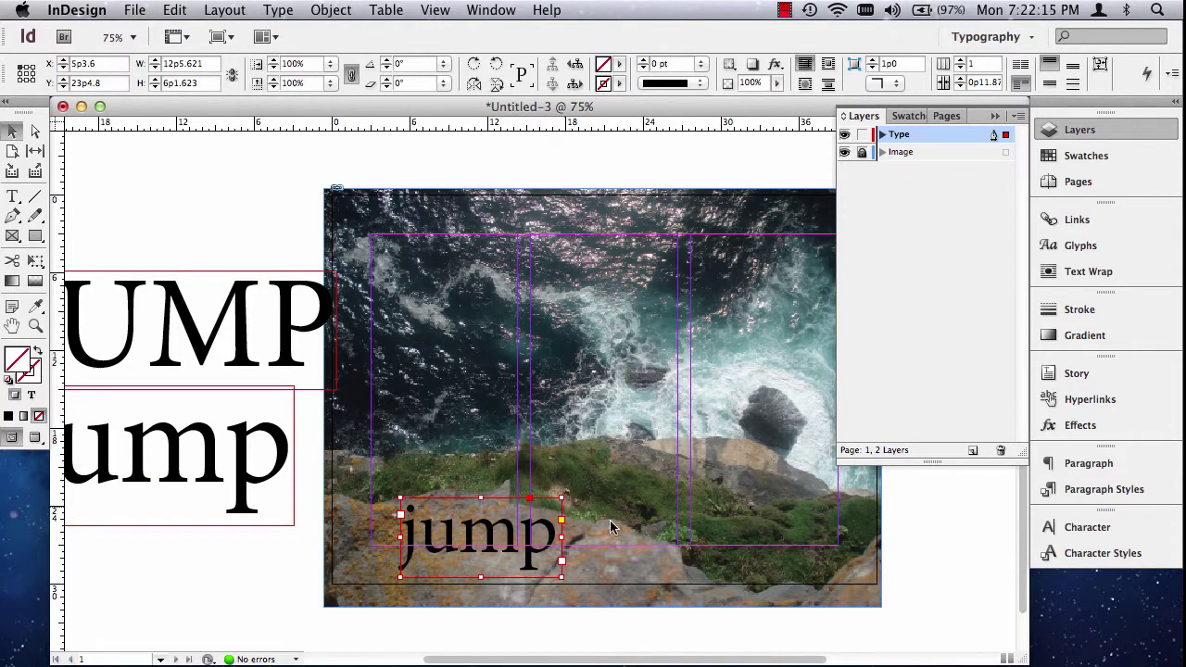
Step: Show the page in preview mode and enlarge the "jump" frame to about 20p7.2 by 7p6 without scaling its text
click(252, 263)
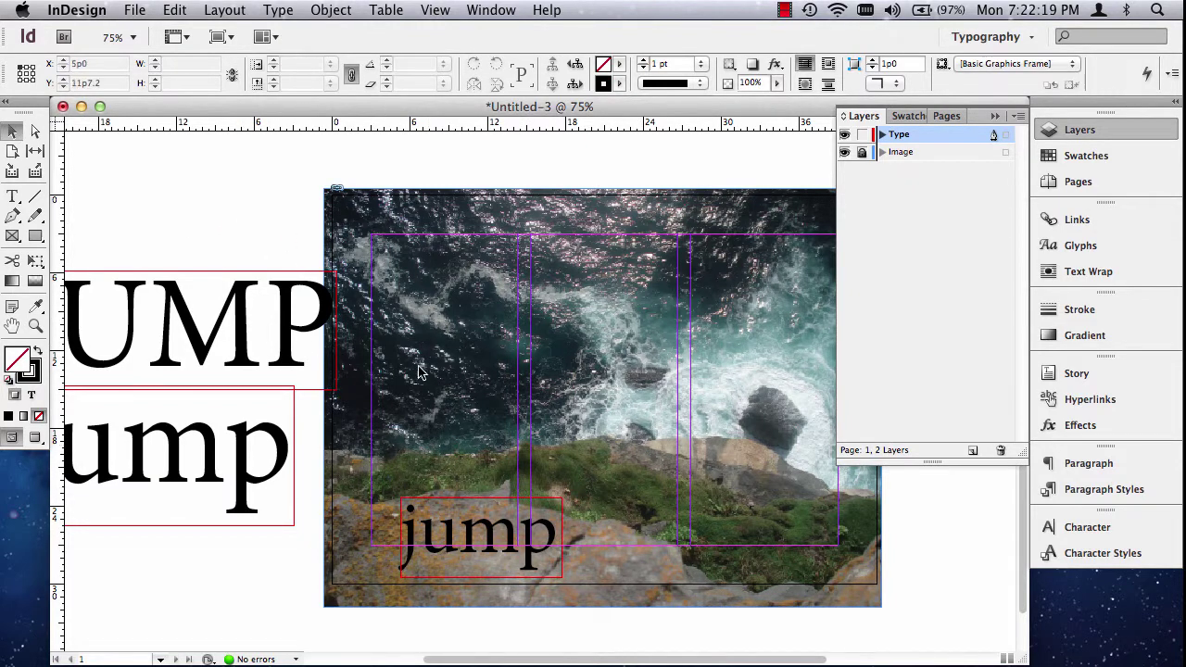
key(w)
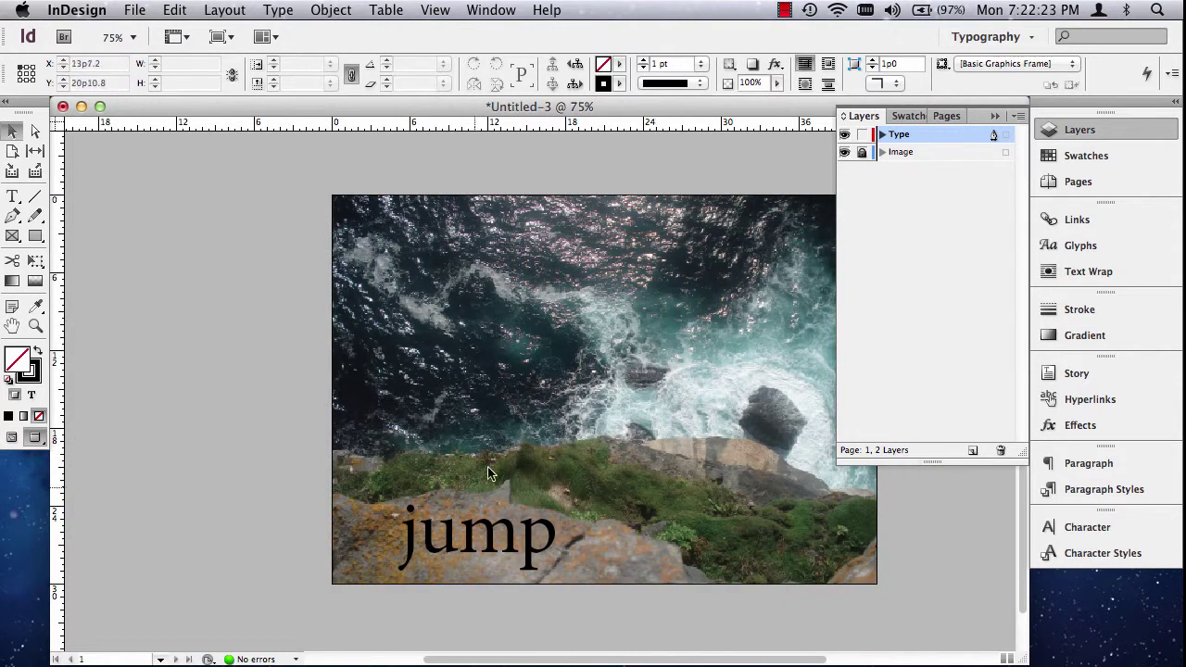
double_click(473, 526)
double_click(473, 526)
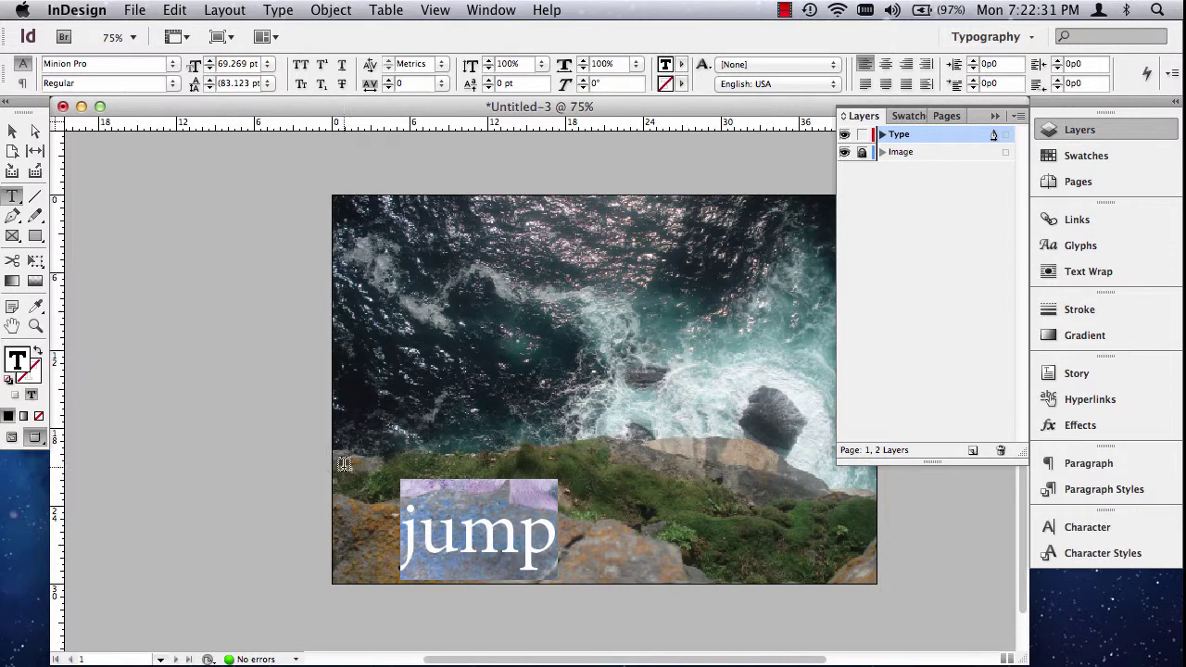
click(12, 132)
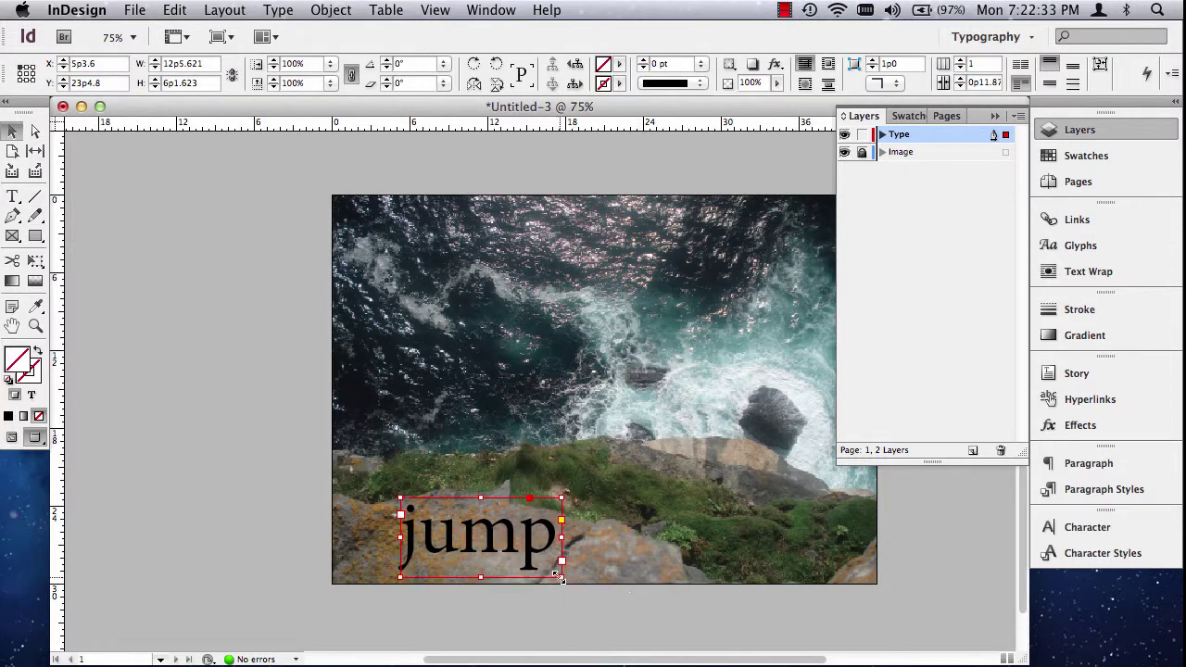
drag(569, 576, 668, 594)
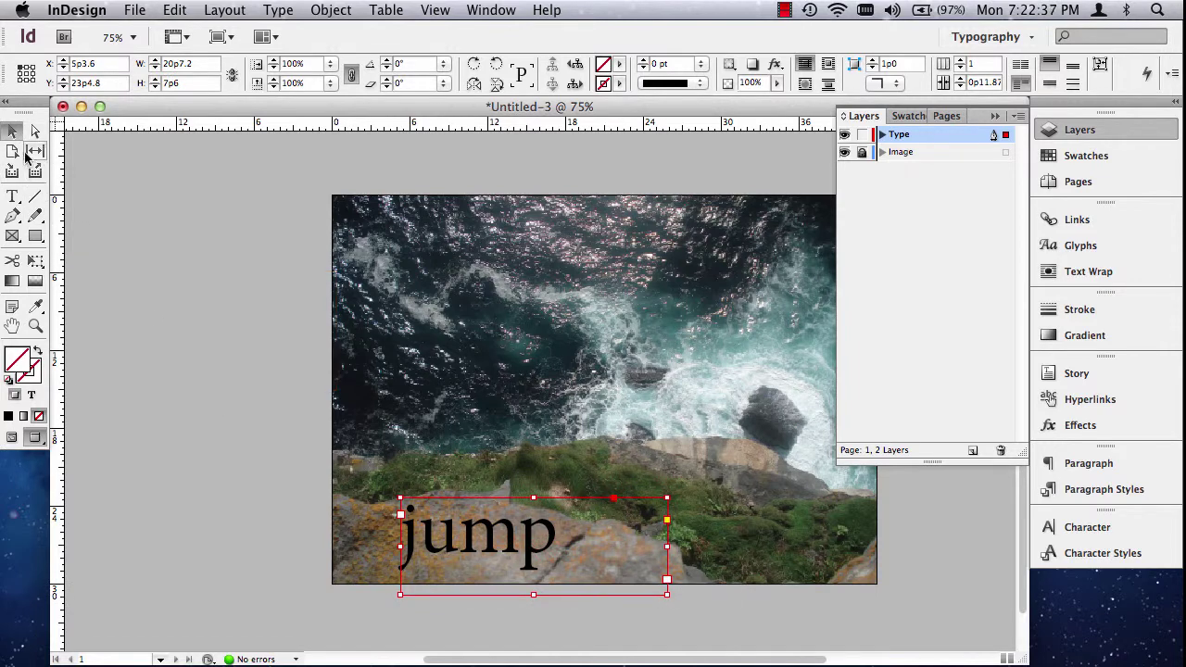
Step: Select the word "jump" and display the Character settings floating on their own over the photo's upper corner
click(12, 196)
double_click(474, 543)
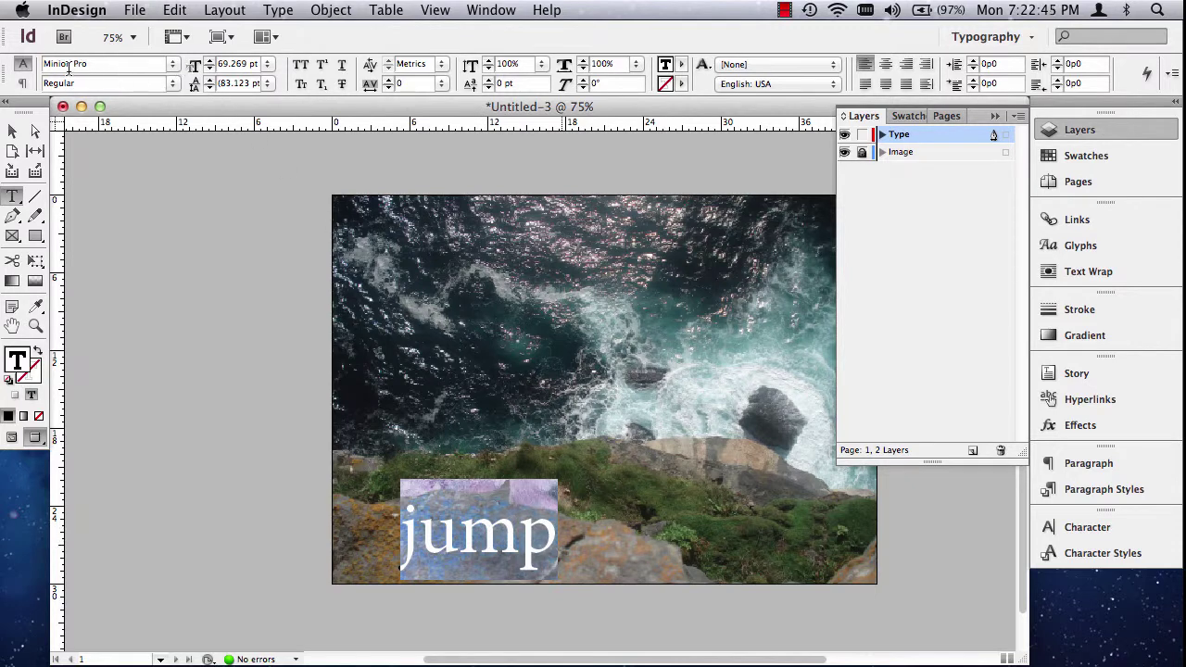
click(172, 64)
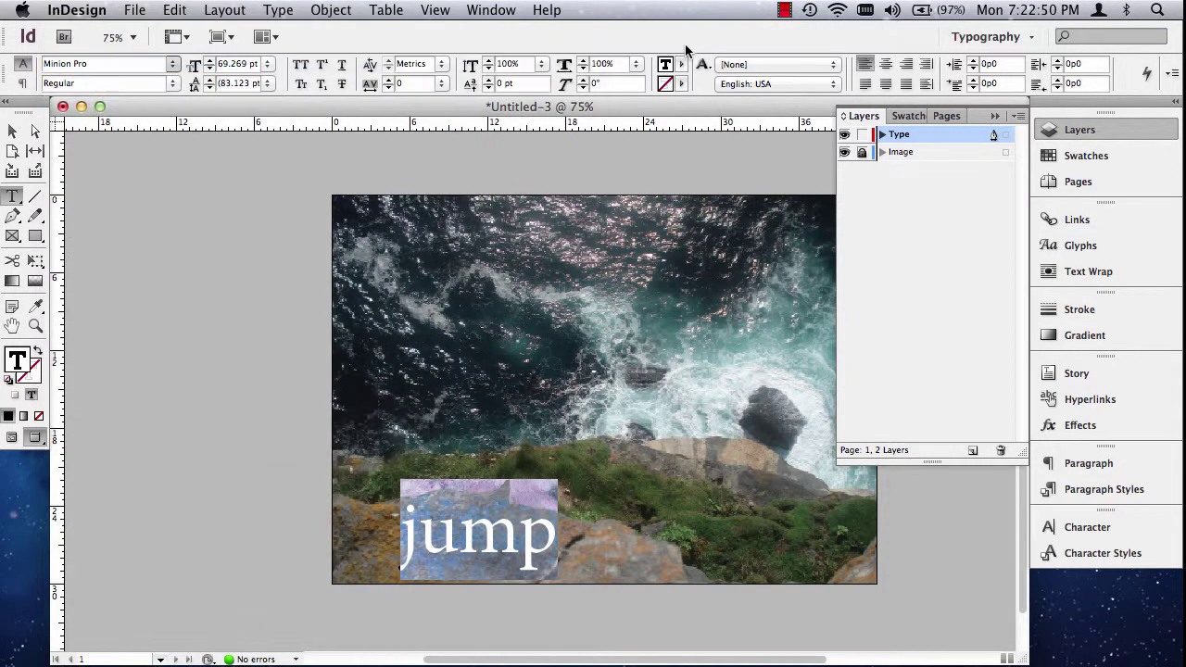
click(691, 46)
click(492, 10)
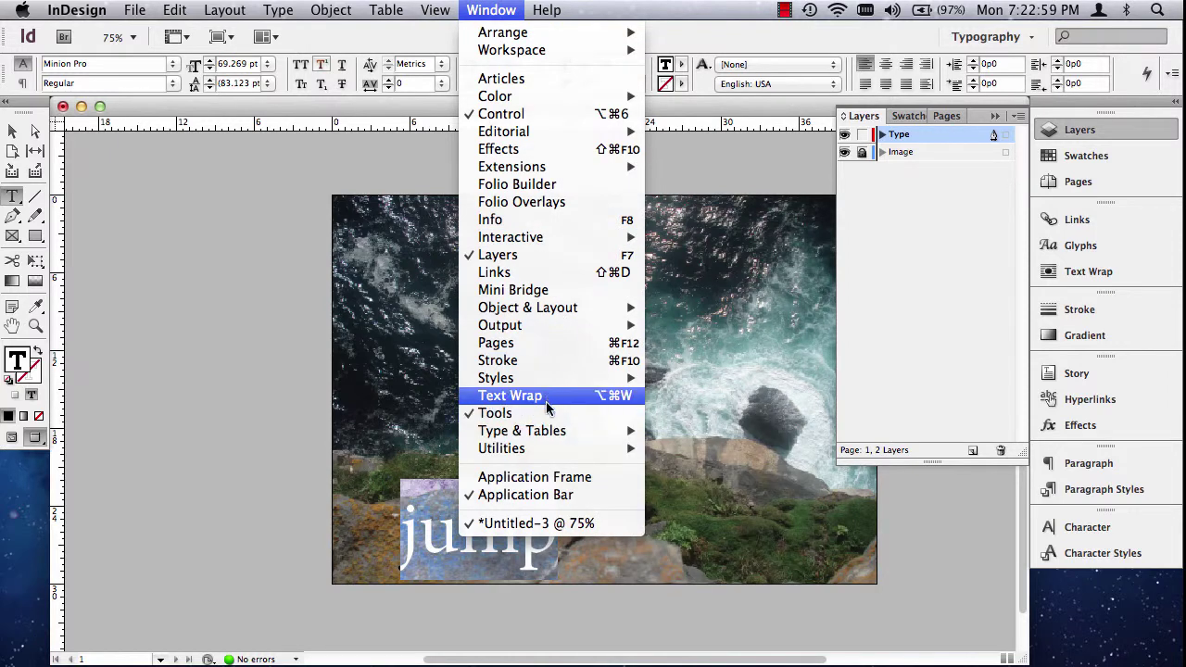
mouse_move(551, 435)
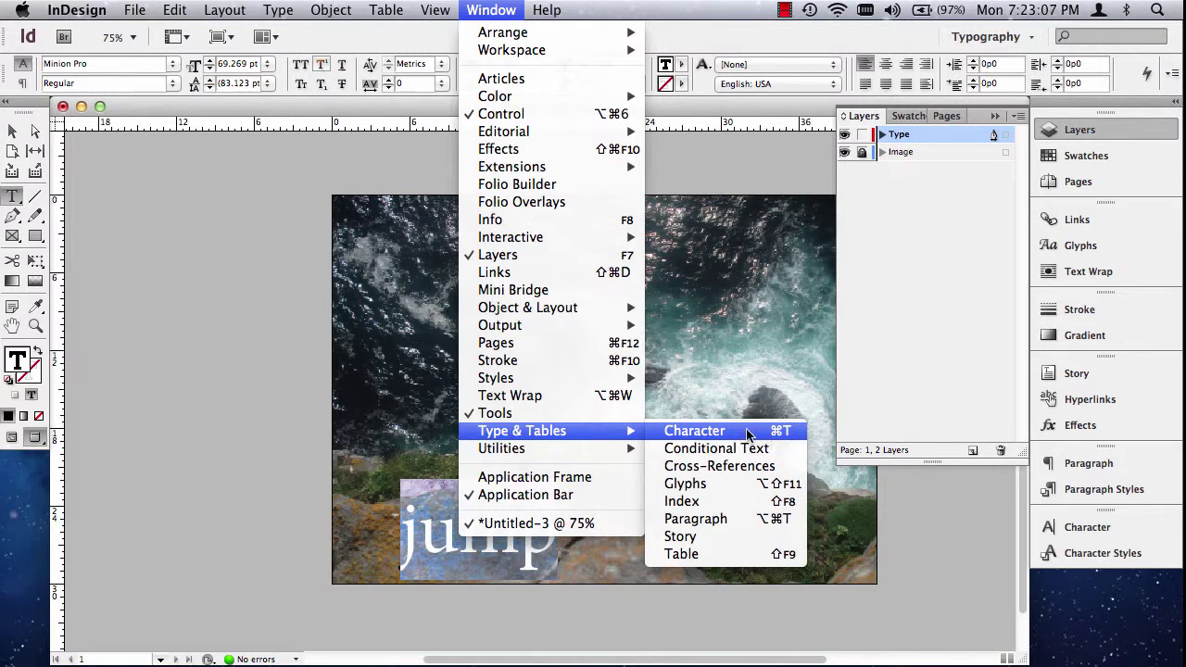
click(777, 436)
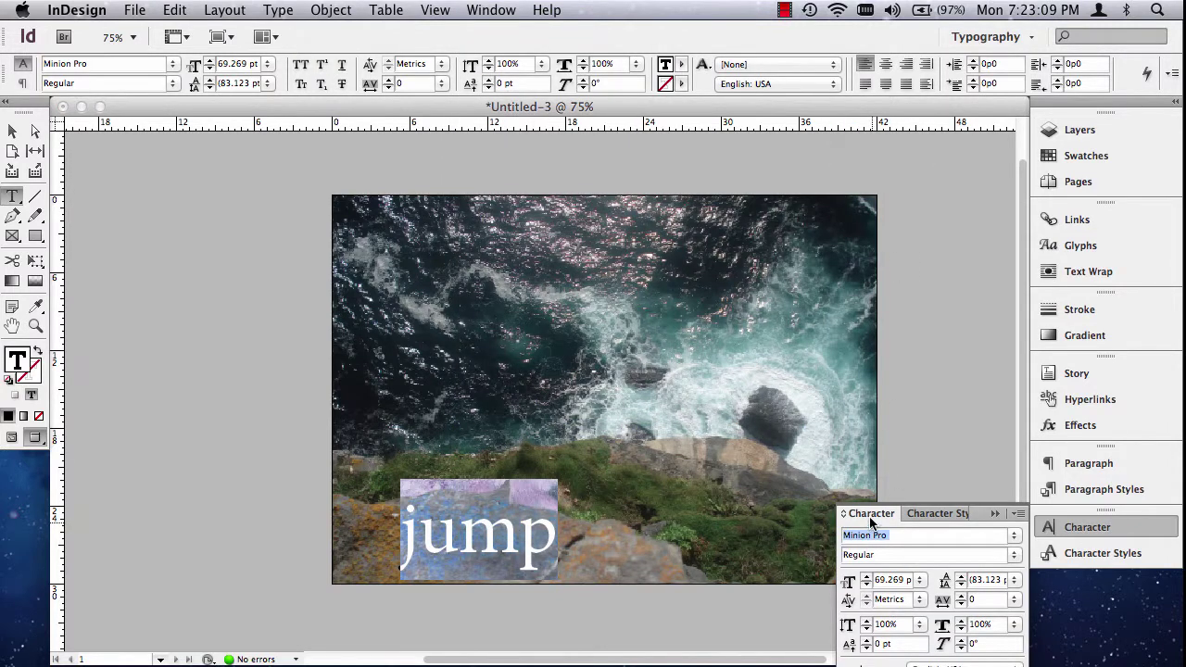
drag(869, 518, 804, 148)
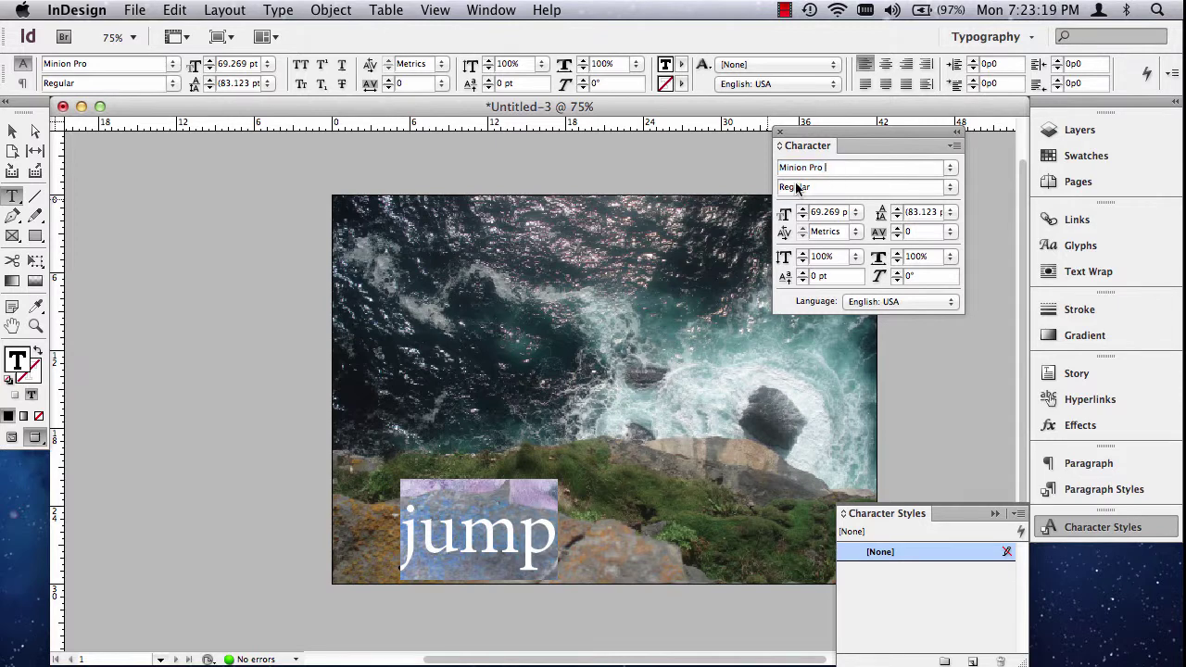
Step: Reselect the word "jump" and step its font back through Microsoft Yi Baiti to Microsoft Tai Le
click(470, 505)
double_click(470, 506)
drag(829, 167, 785, 171)
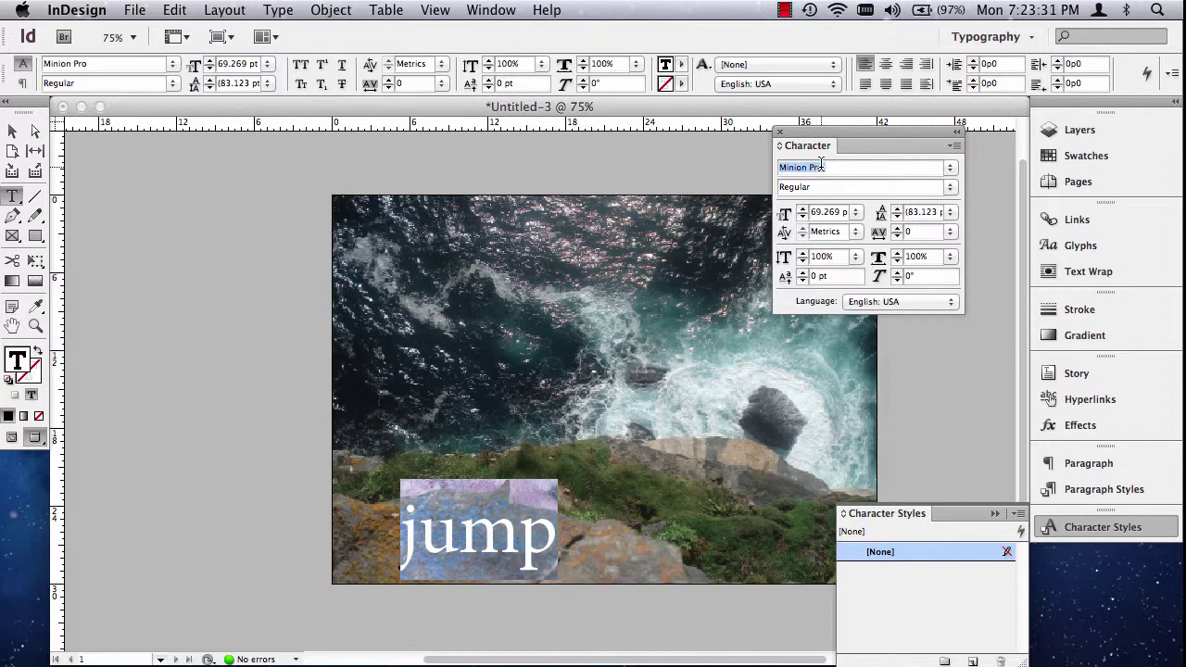
key(Up)
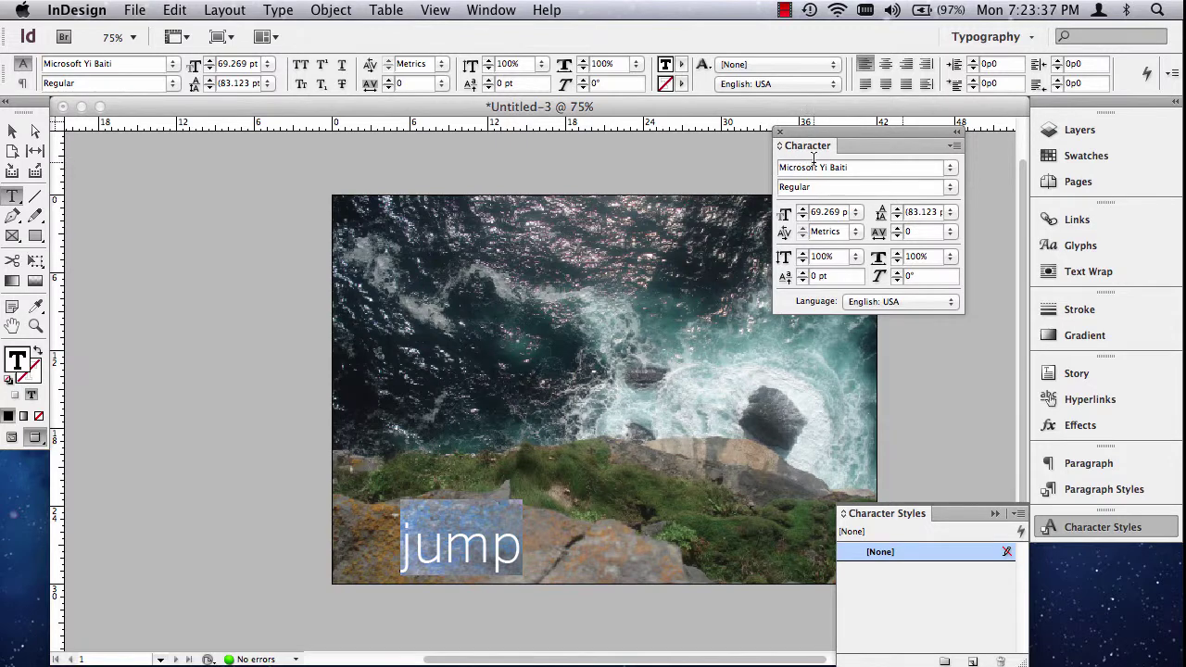
click(876, 165)
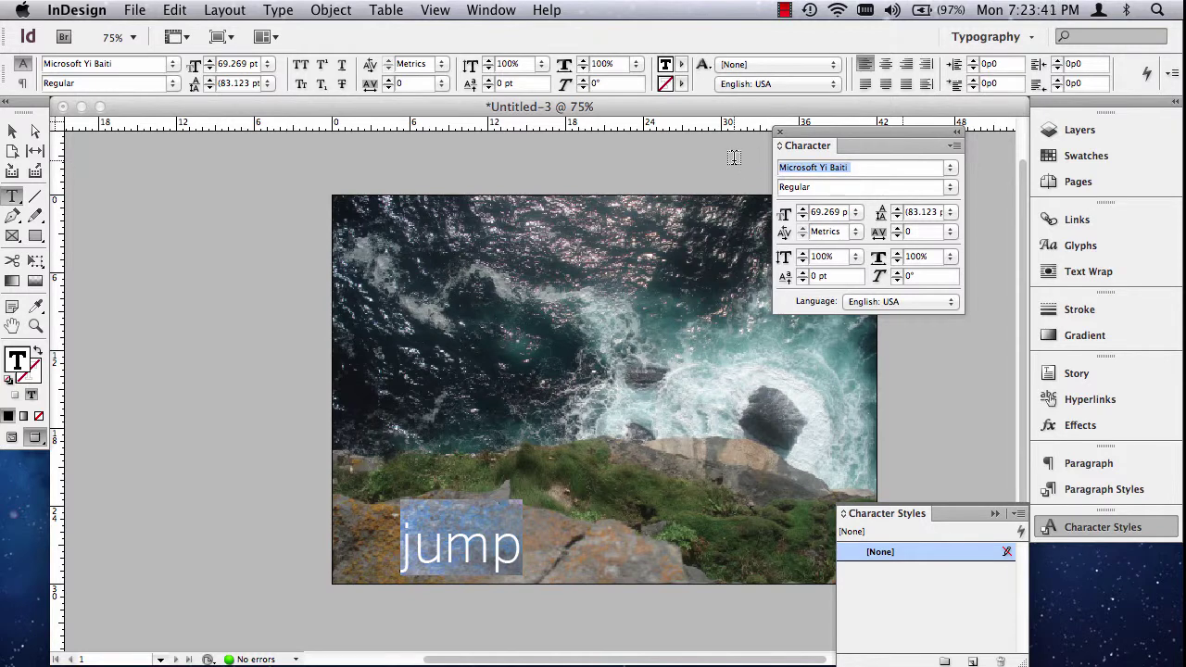
key(Up)
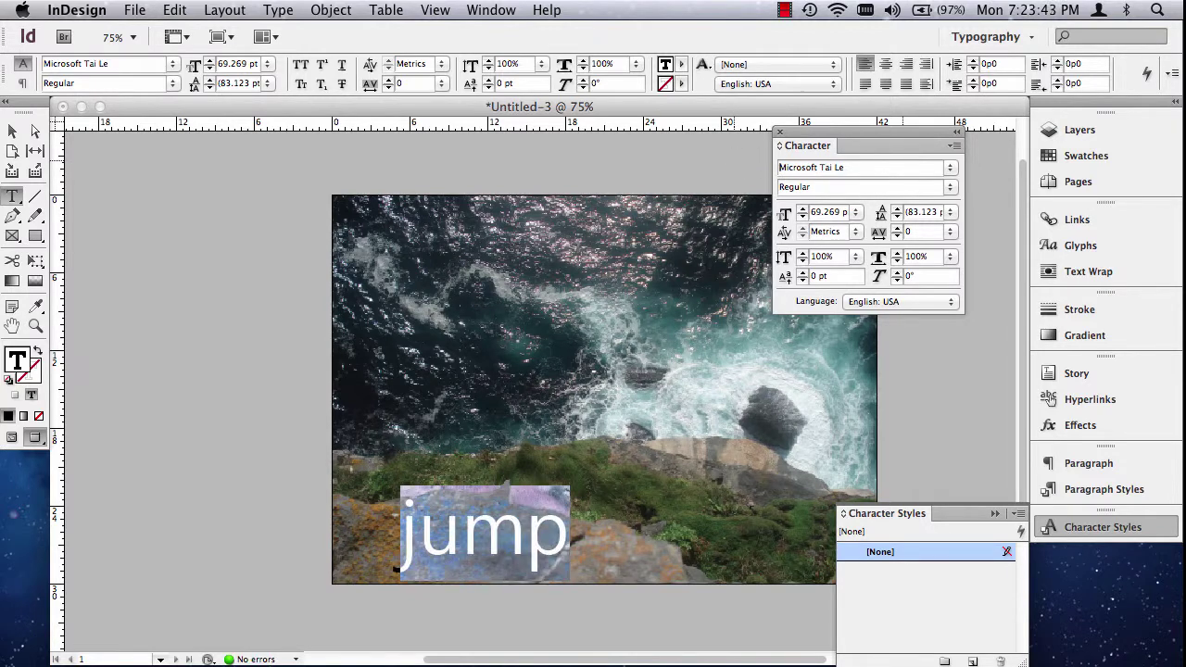
Step: Step the font of "jump" back from Microsoft Tai Le through Mesquite Std and Marker Felt to Malayalam MN
key(Up)
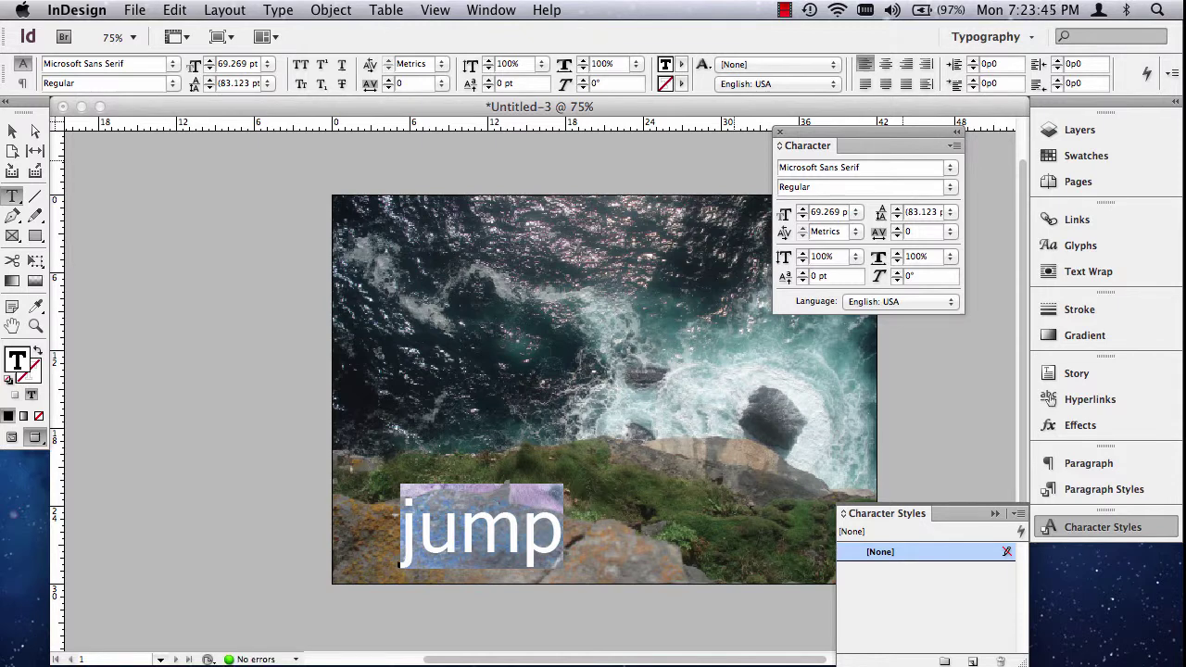
key(Up)
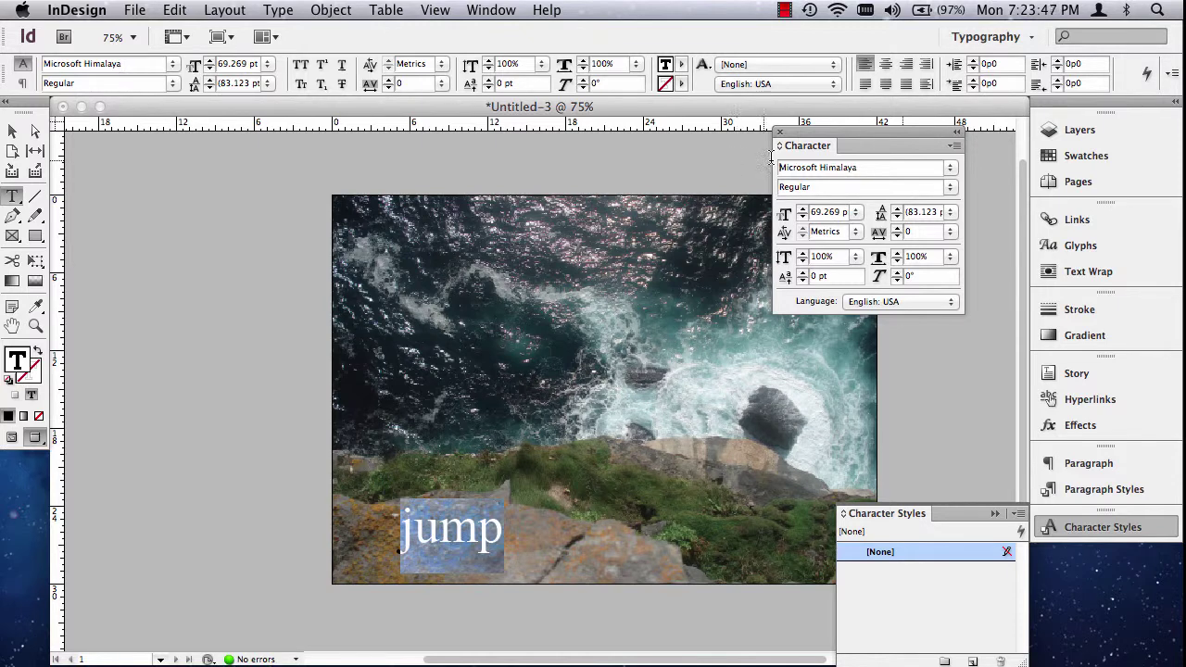
key(Up)
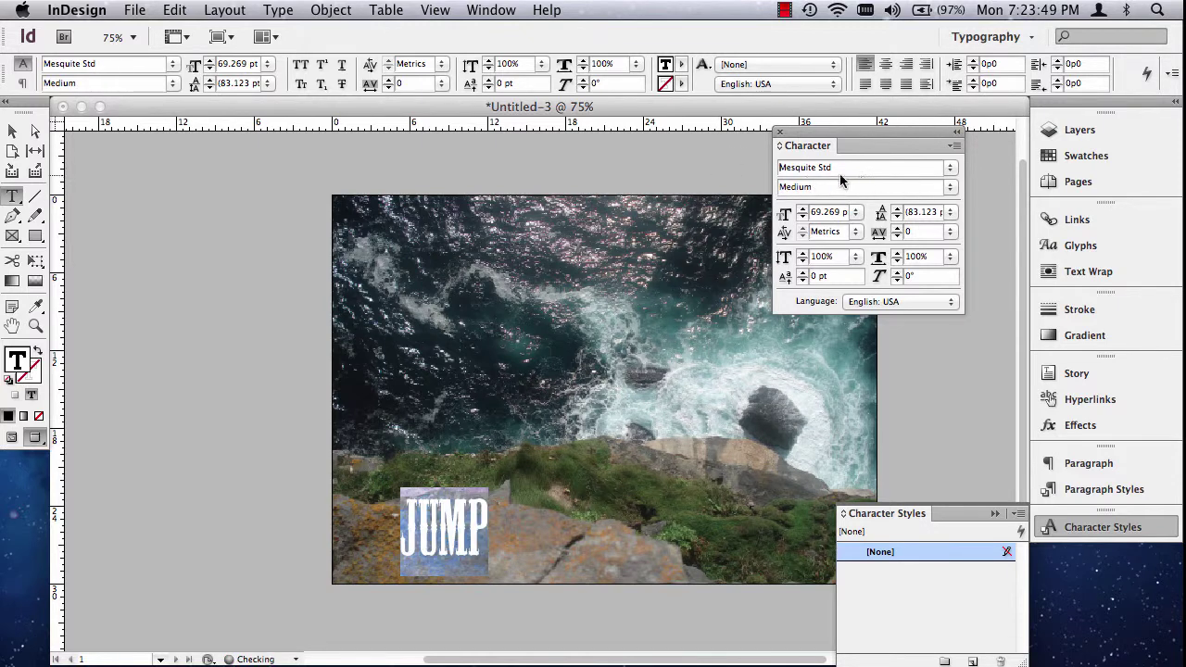
key(Up)
key(Up)
key(Up)
key(Up)
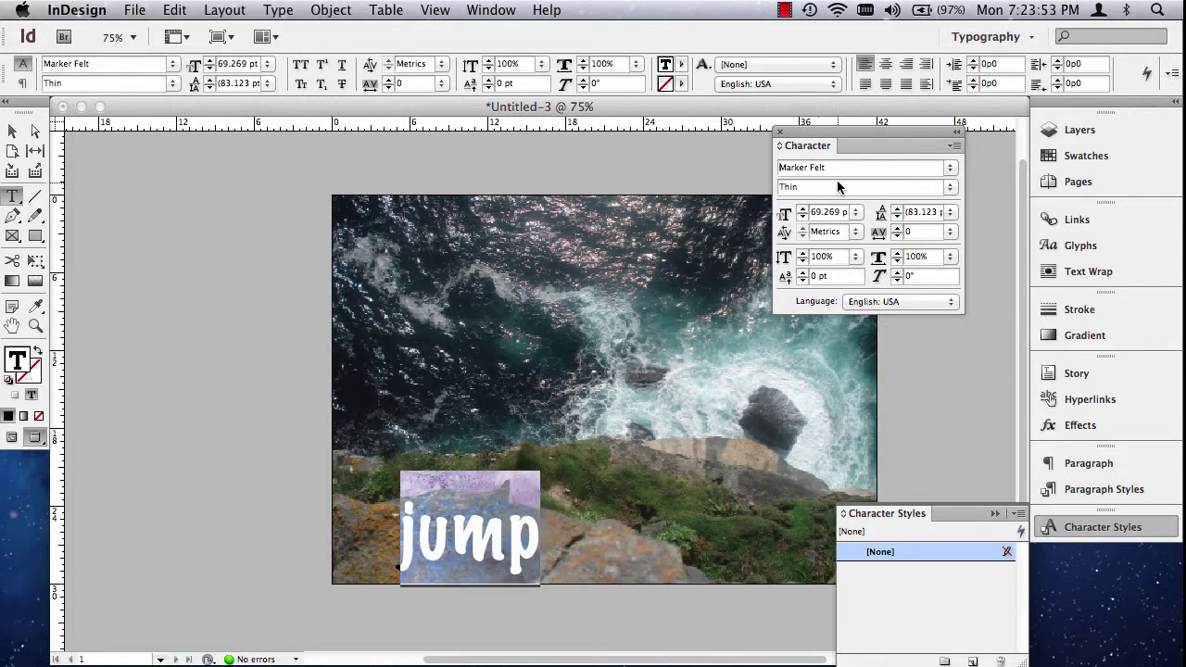
key(Up)
key(Up)
key(Up)
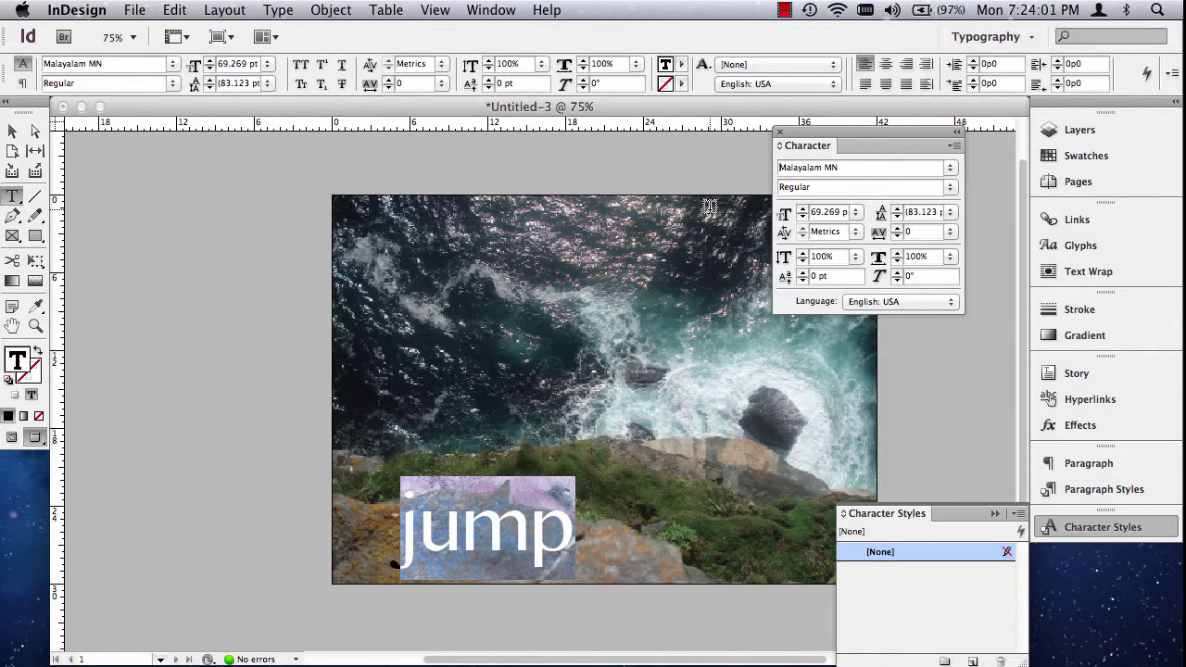
Step: Move the "jump" frame to about X 0p4.8, Y 23p10.8 and resize it to about 16p10.8 by 9p1.2 without scaling its text
click(12, 130)
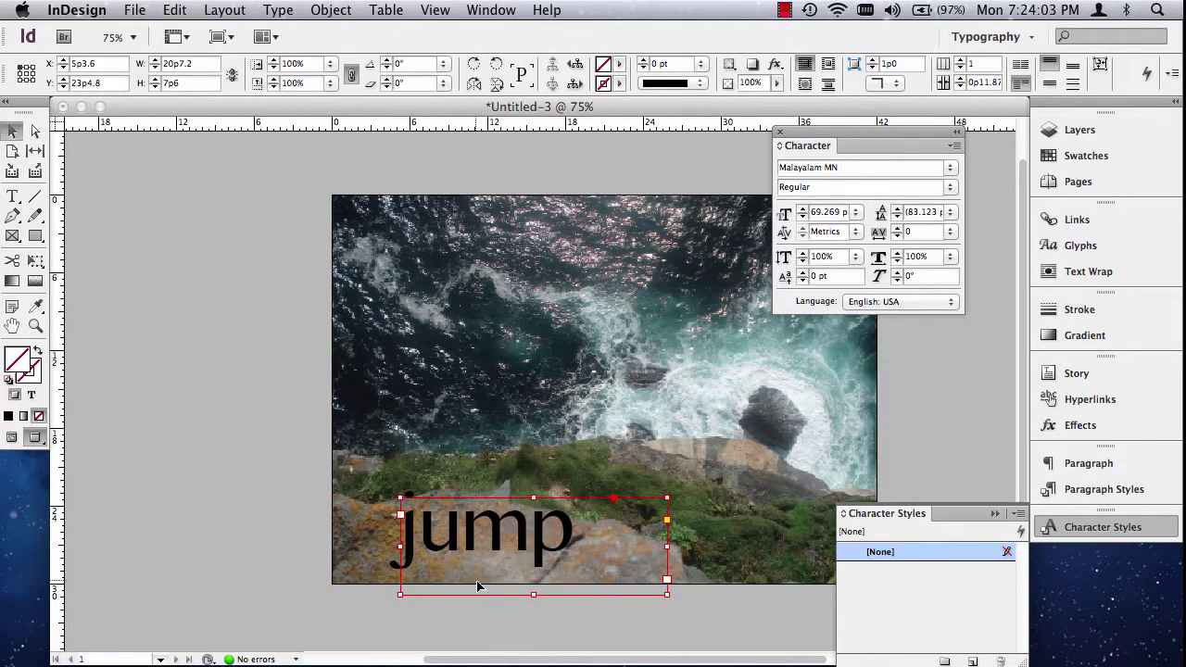
drag(480, 540, 419, 542)
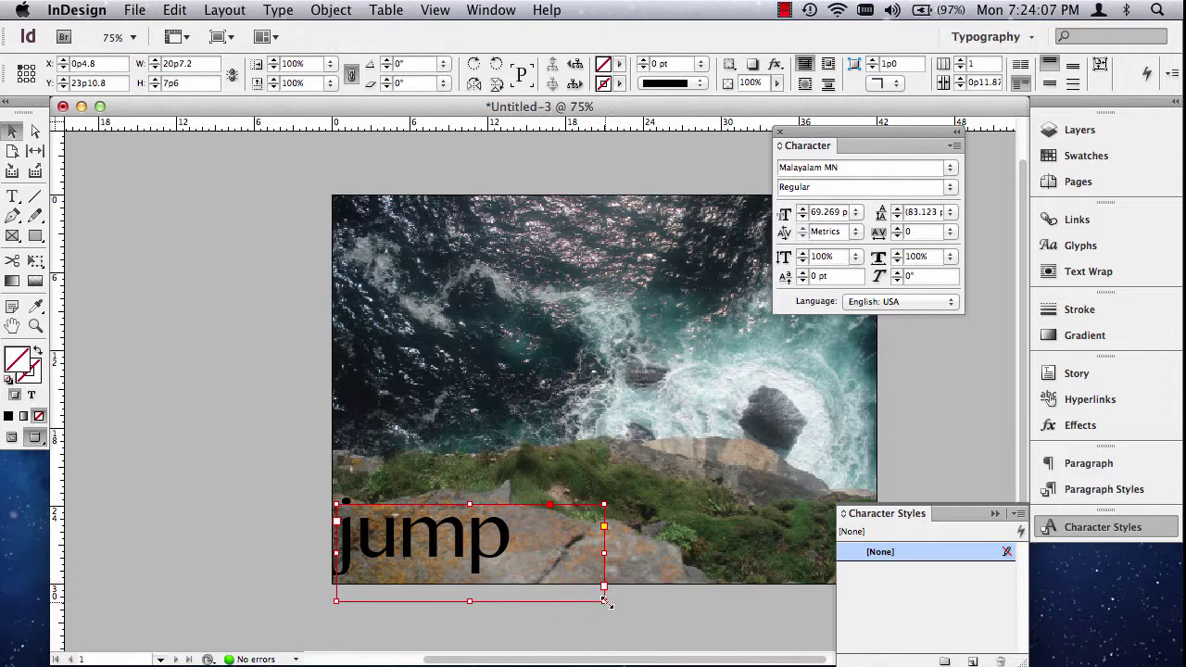
drag(603, 601, 556, 621)
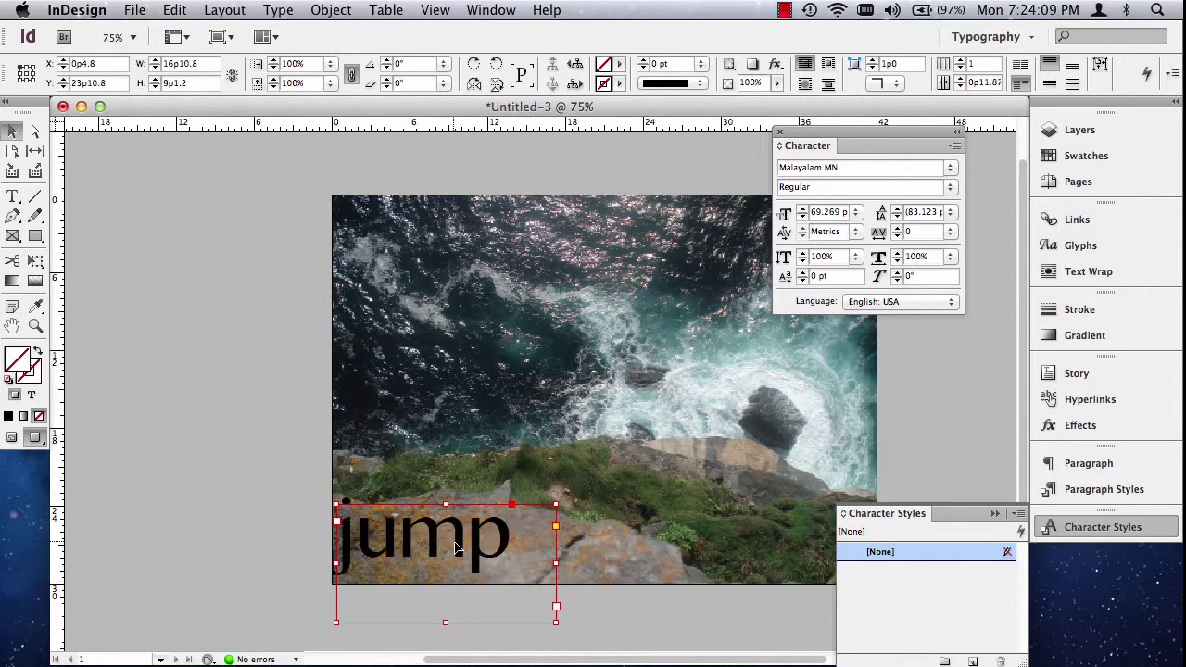
right_click(448, 547)
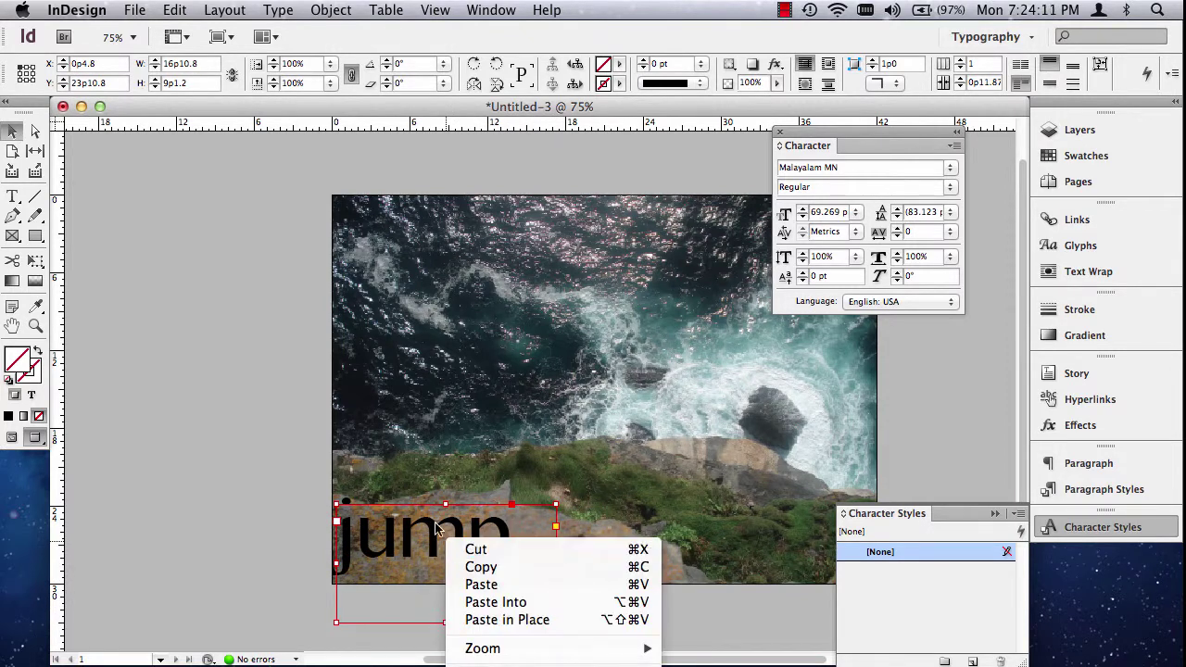
click(212, 452)
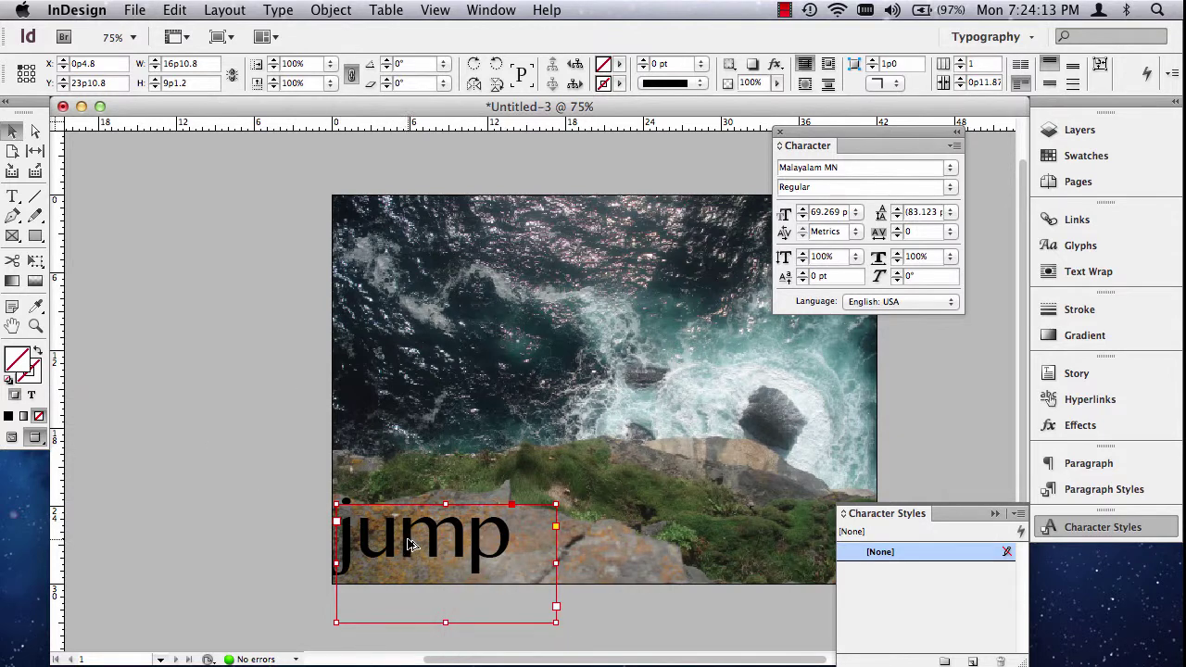
Step: Duplicate the "jump" frame, leave preview mode and place the copy on the pasteboard at about X -19p7.2, Y 26p4.8
drag(417, 547, 600, 550)
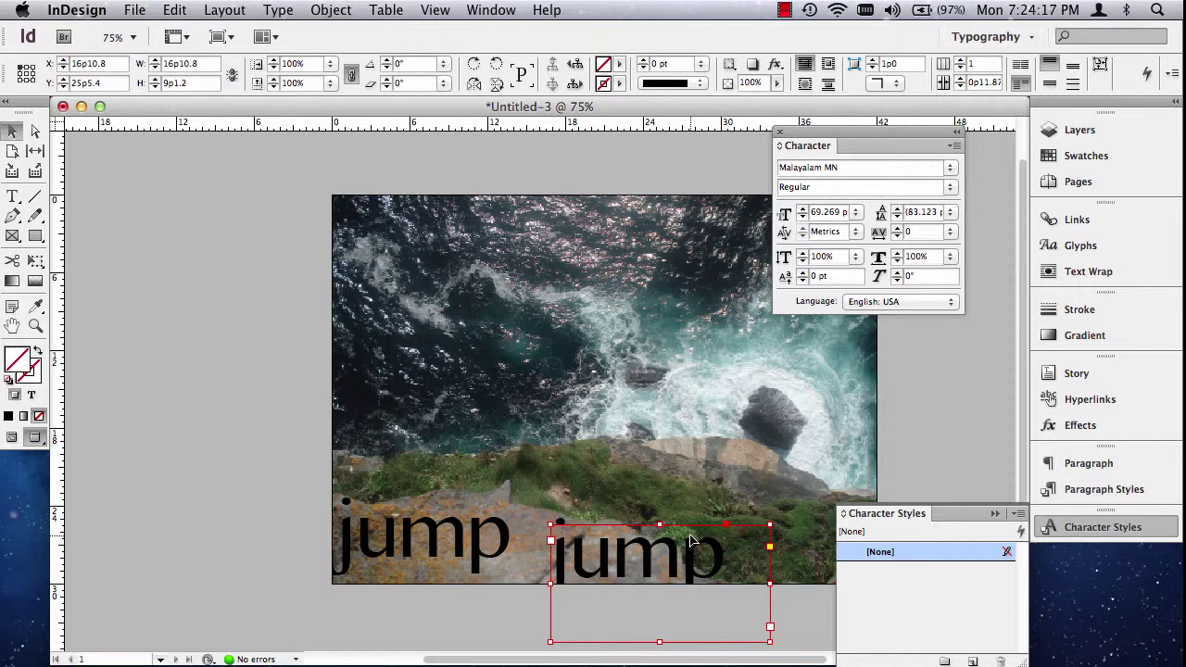
key(w)
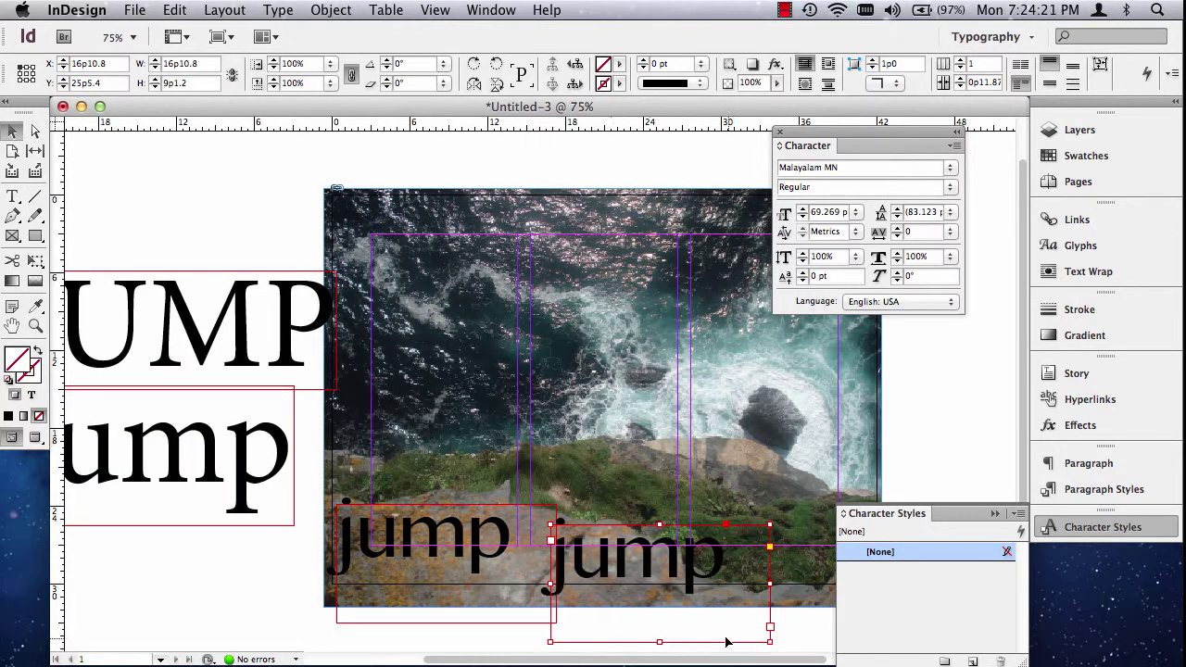
drag(643, 576, 168, 589)
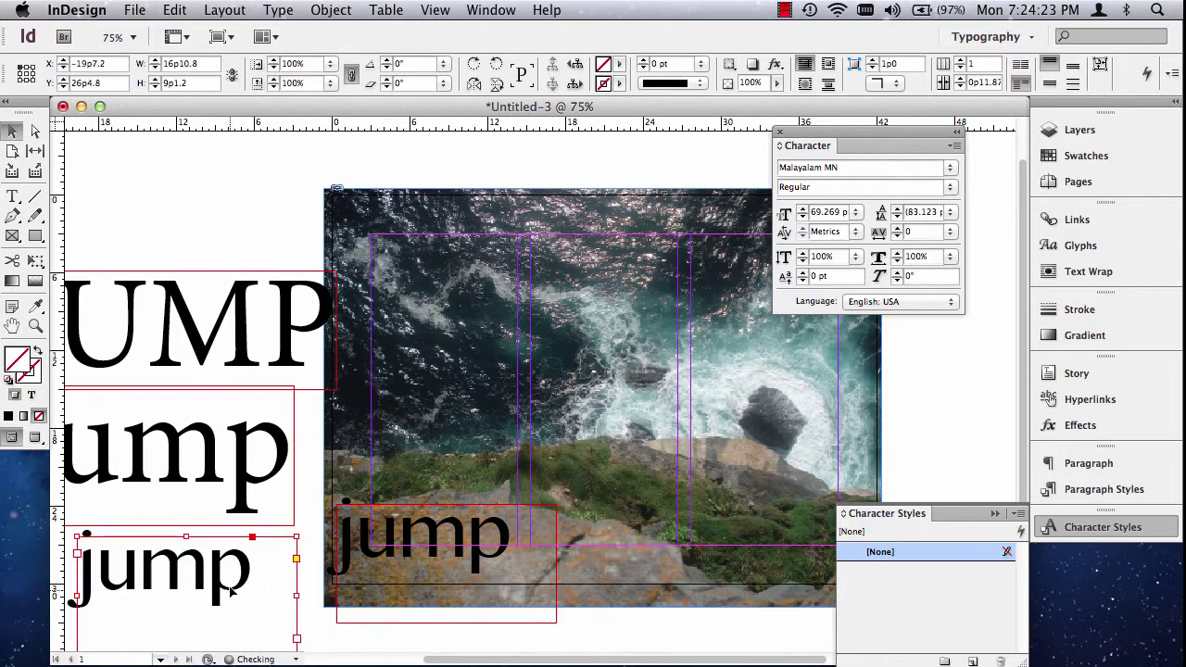
Step: Select the word in the duplicate "jump" frame on the pasteboard and set its font to Marker Felt
double_click(108, 580)
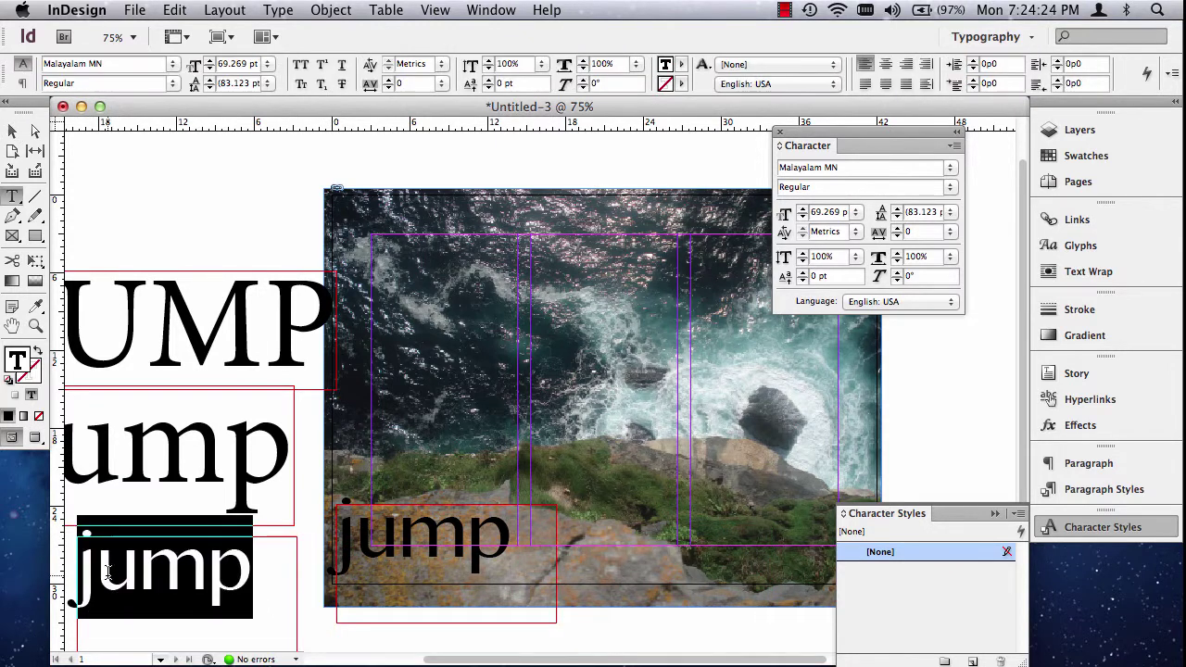
click(855, 168)
drag(854, 168, 770, 168)
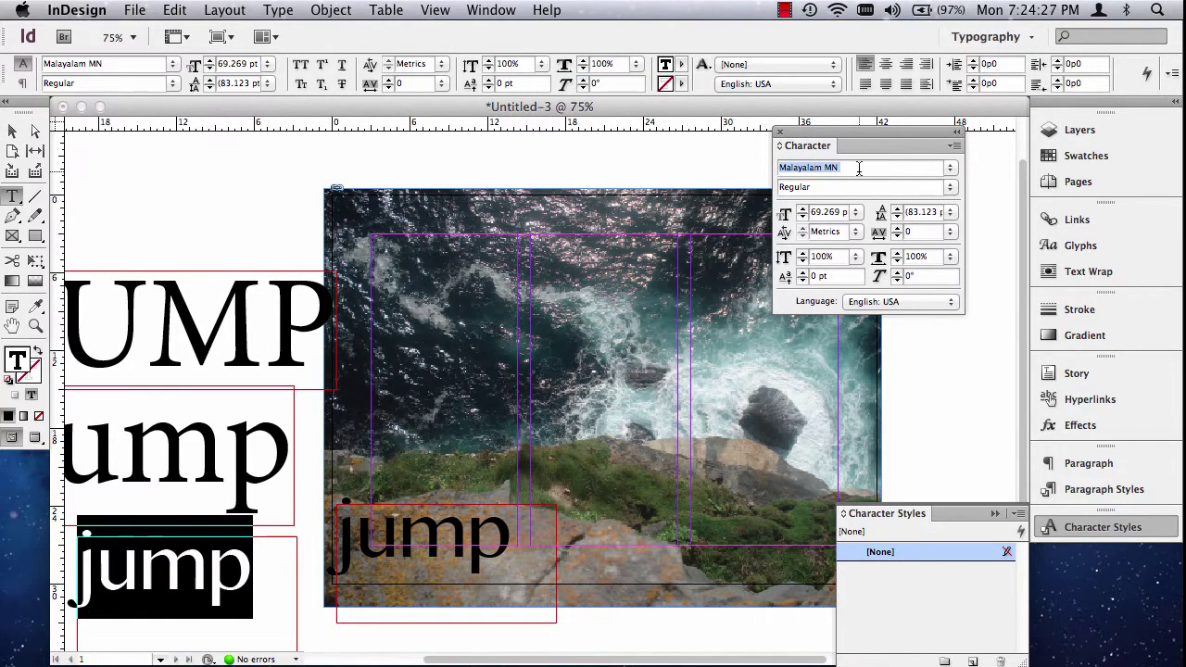
drag(860, 167, 787, 173)
text(Marker Felt)
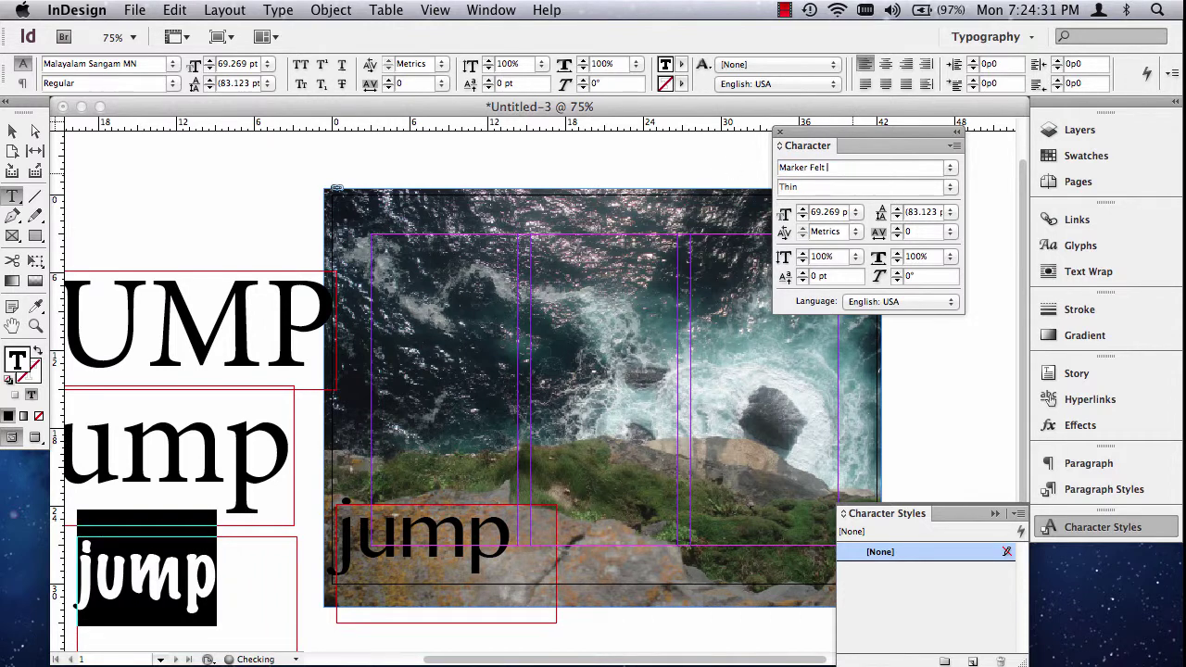
Step: Step the duplicate word's font back through Malayalam MN and Lucida Handwriting to Lucida Console
key(Up)
key(Up)
key(Up)
key(Up)
key(Up)
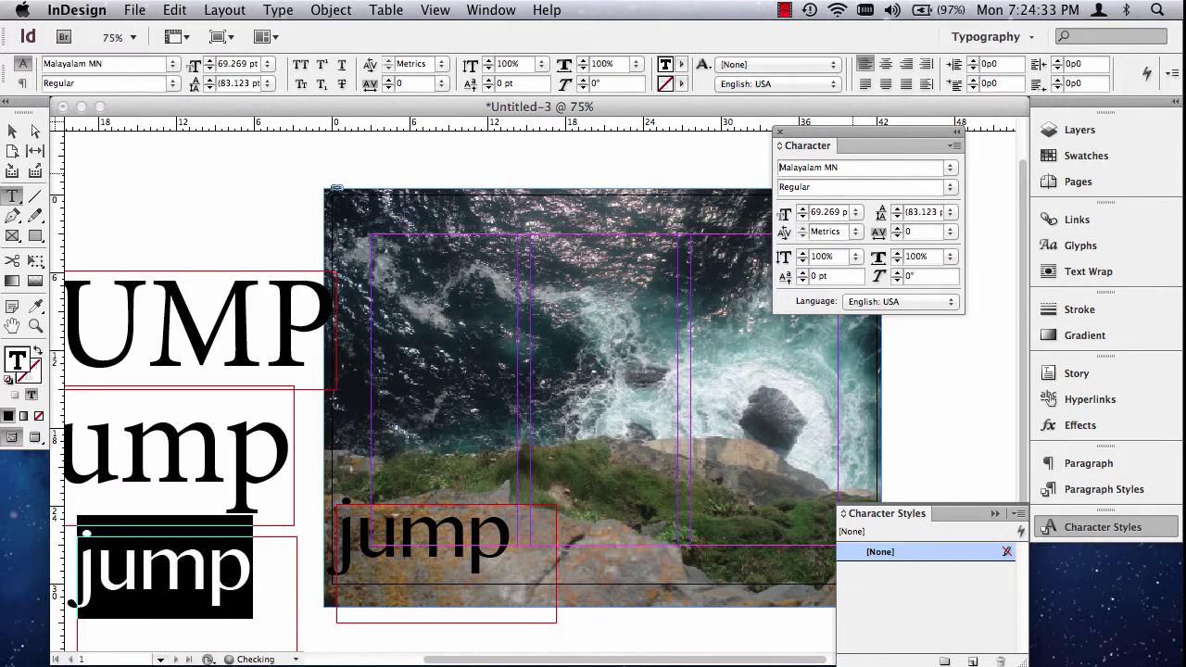
key(Up)
key(Up)
key(Up)
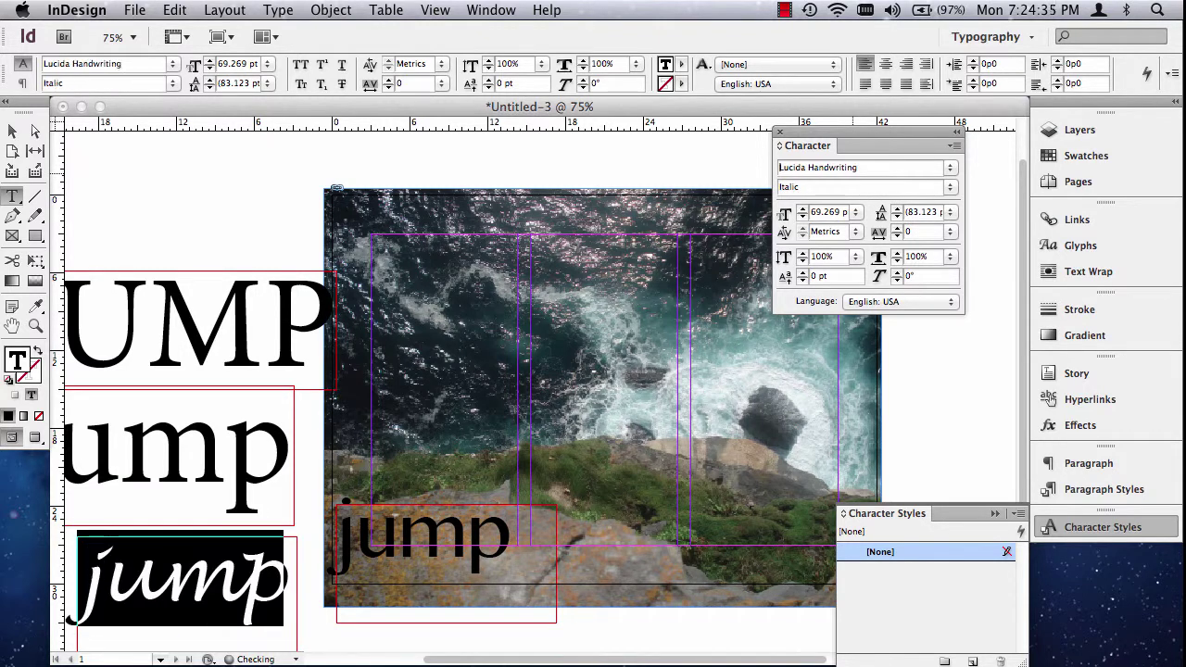
key(Up)
key(Up)
key(Up)
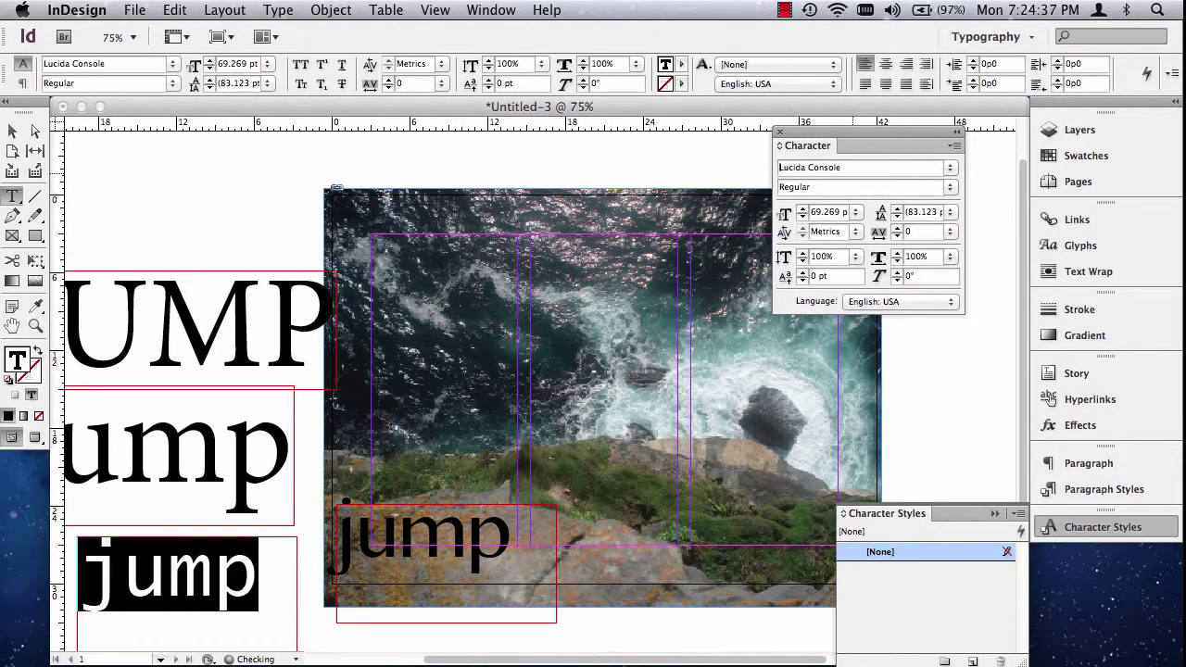
Step: Try Lucida Calligraphy and Lucida Bright on the duplicate word, ending on Lucida Blackletter
key(Down)
key(Up)
key(Up)
key(Up)
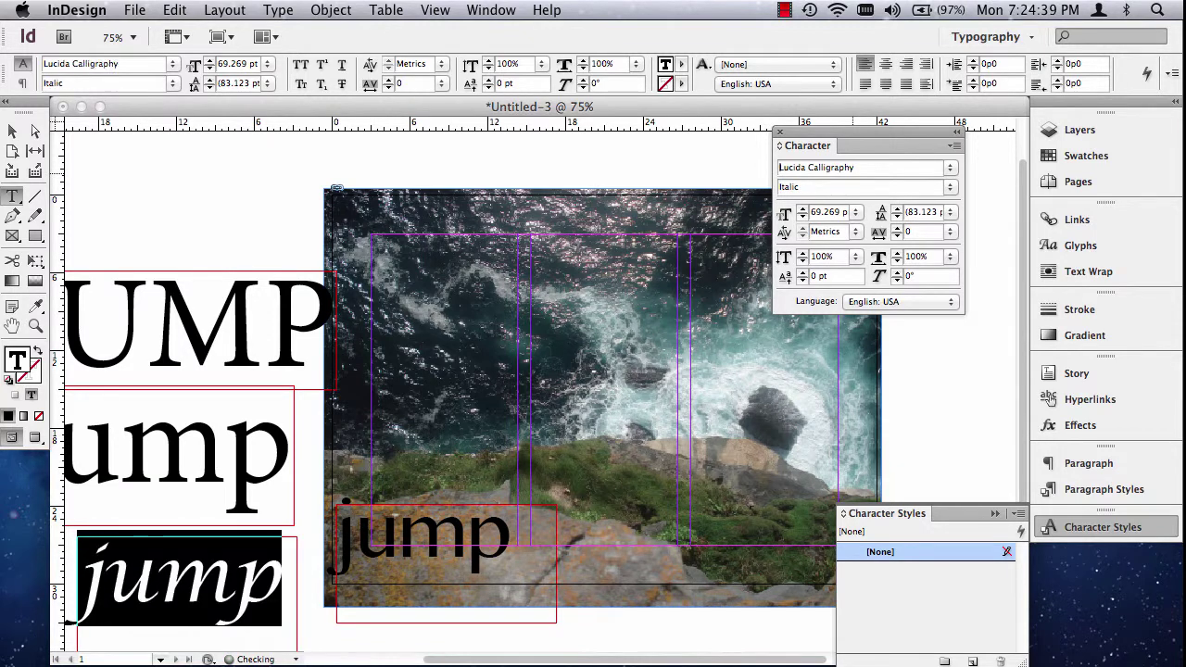
key(Up)
key(Down)
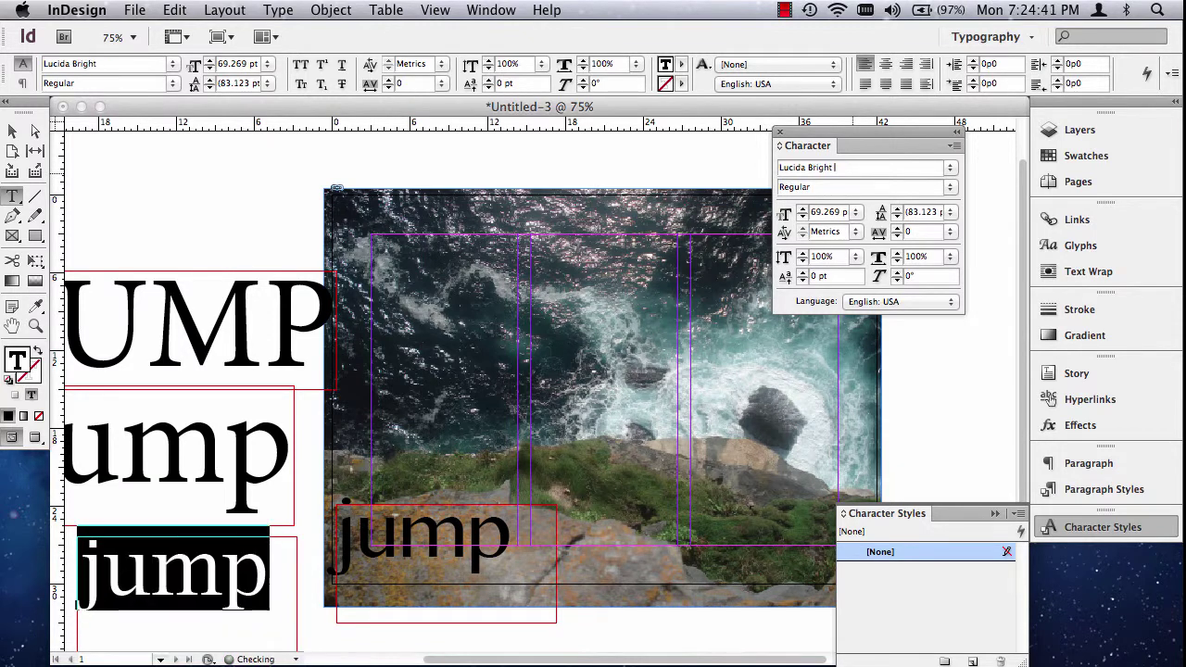
key(Up)
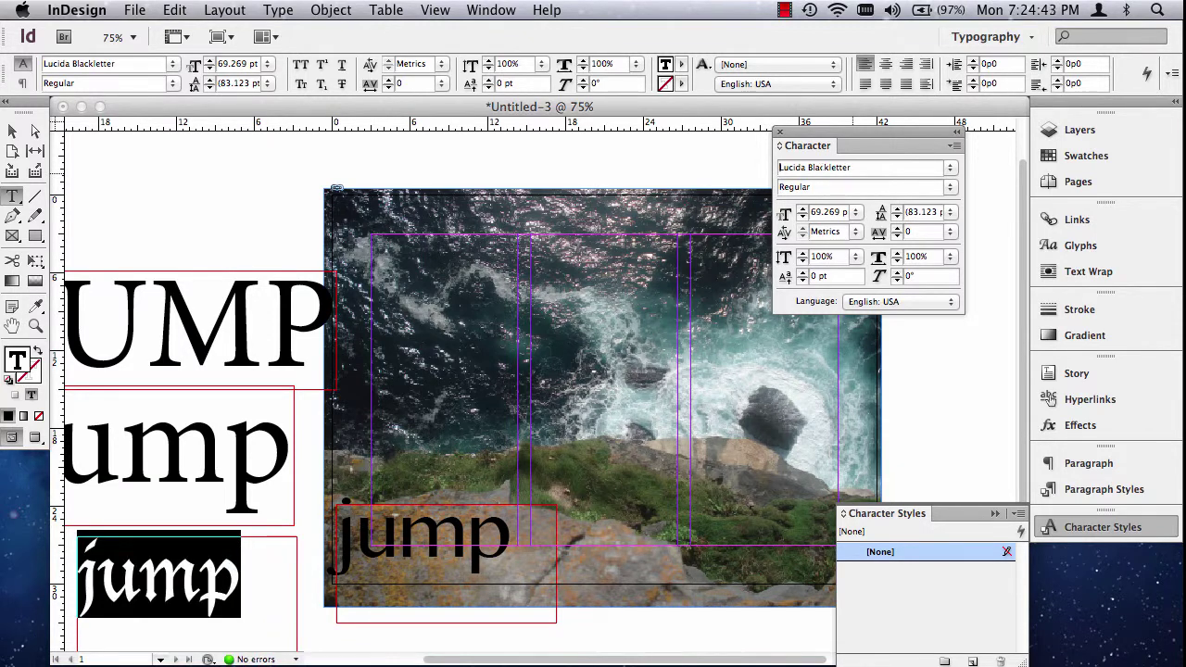
Step: Step the duplicate word's font back past Lao MN and settle on Krungthep
key(Up)
key(Up)
key(Up)
key(Up)
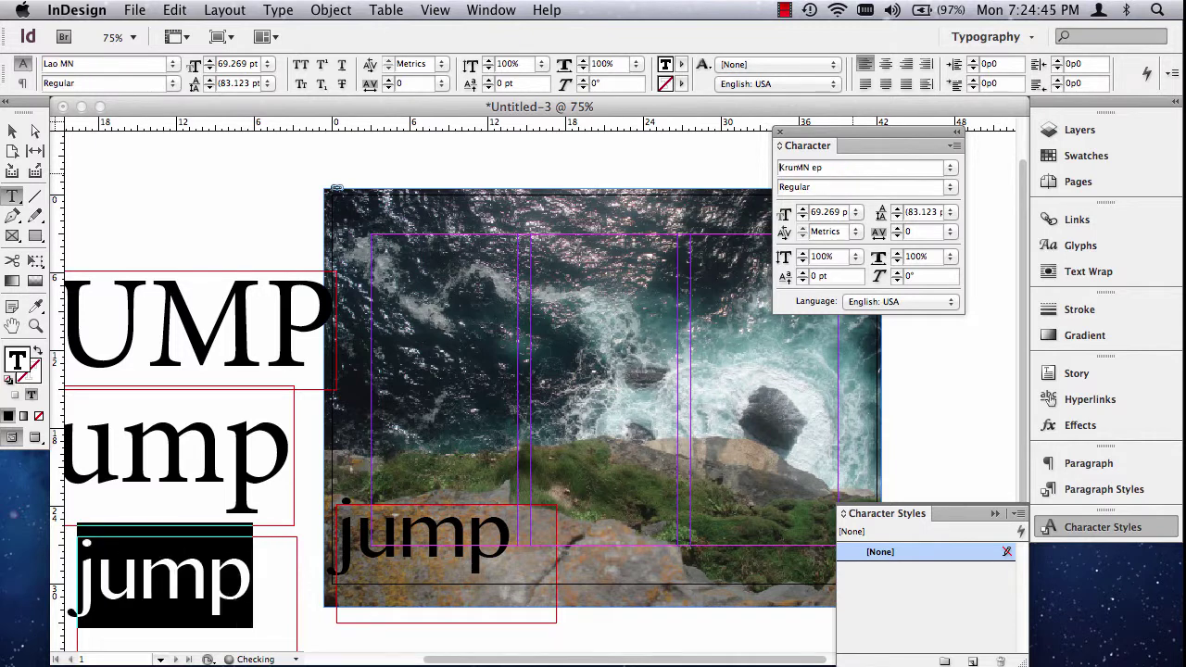
key(Down)
key(Up)
key(Down)
key(Up)
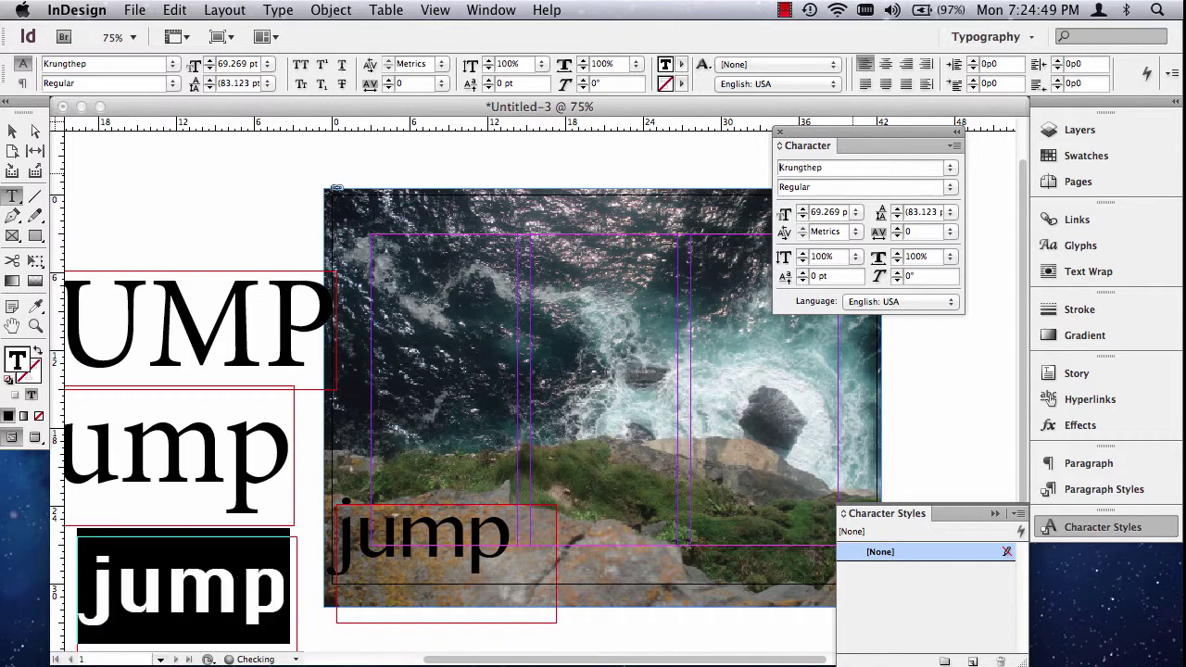
Step: Step the duplicate word's font back through Khmer Sangam MN to Kefa
key(Up)
key(Up)
key(Up)
key(Up)
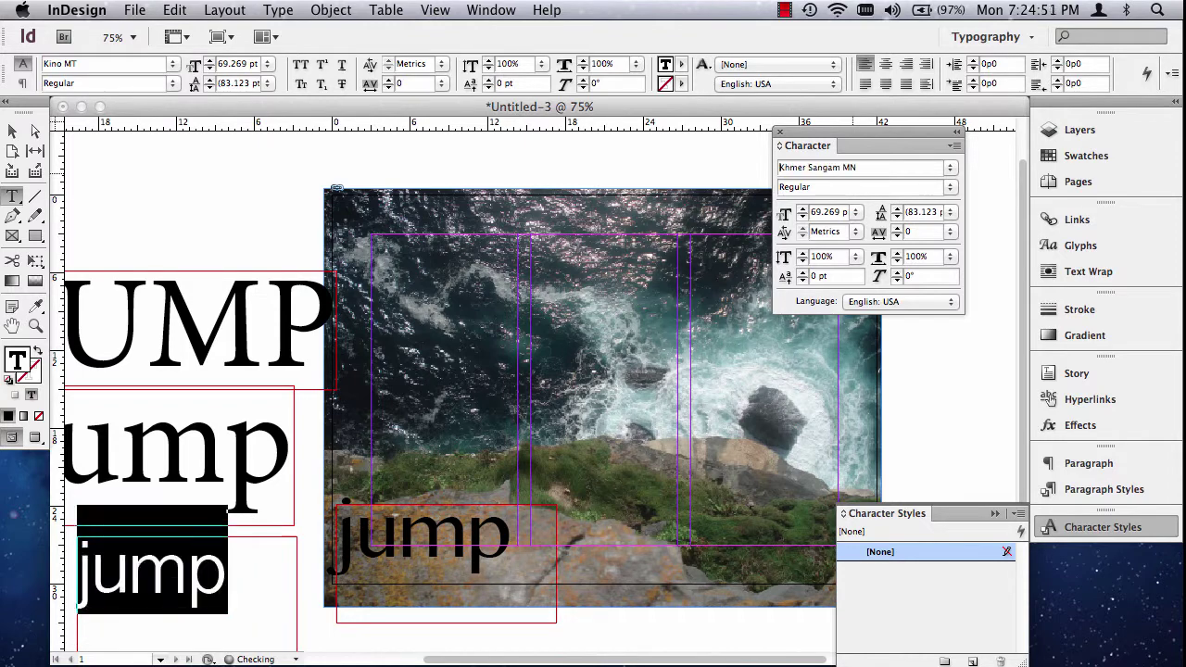
key(Up)
key(Up)
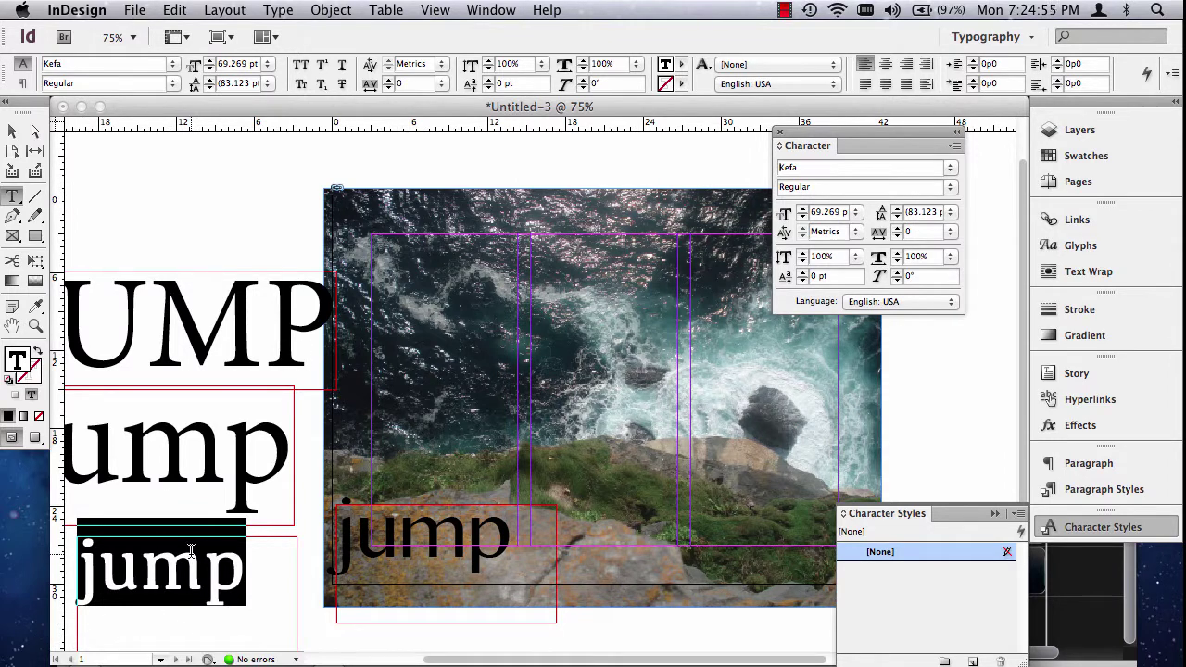
Step: Step the duplicate word's font back through Kailasa to Jazz LET
key(Up)
key(Up)
key(Up)
key(Up)
key(Up)
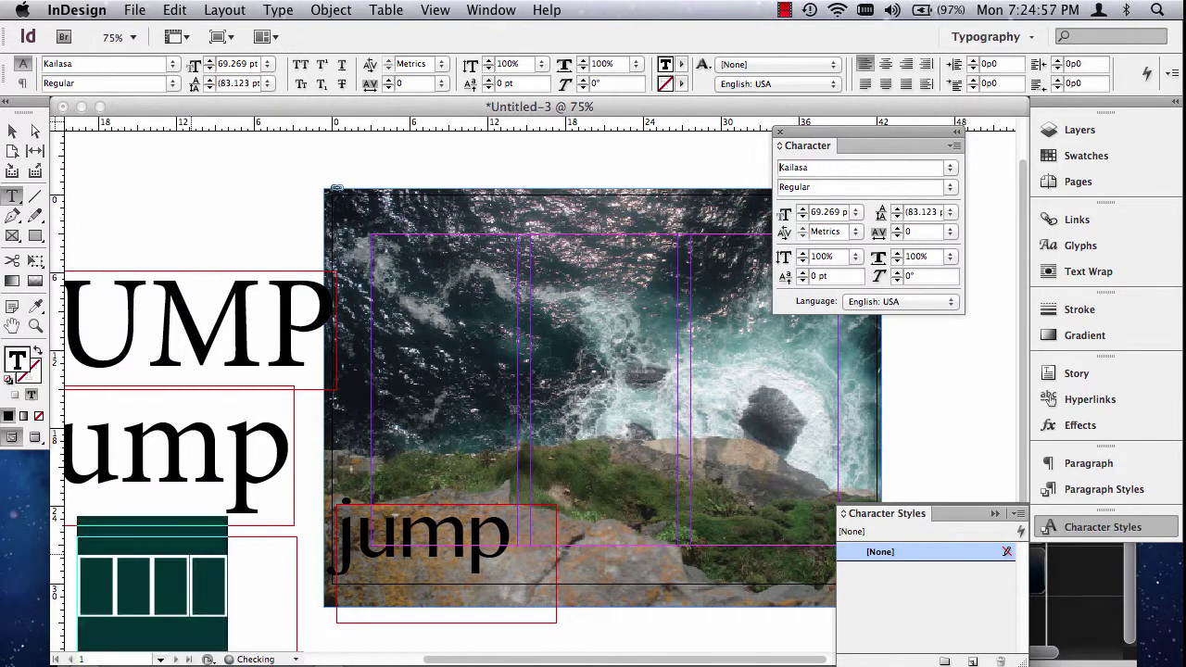
key(Up)
key(Up)
key(Up)
key(Up)
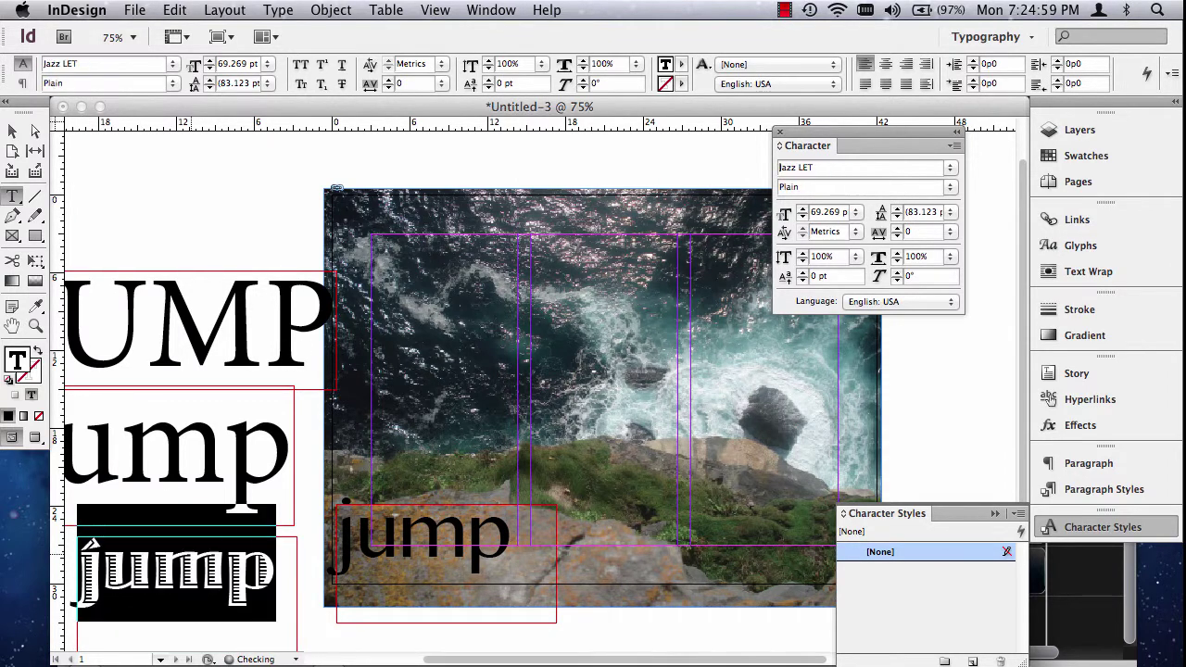
Step: Step the duplicate word's font back through Impact LT Std to Impact
key(Up)
key(Up)
key(Up)
key(Up)
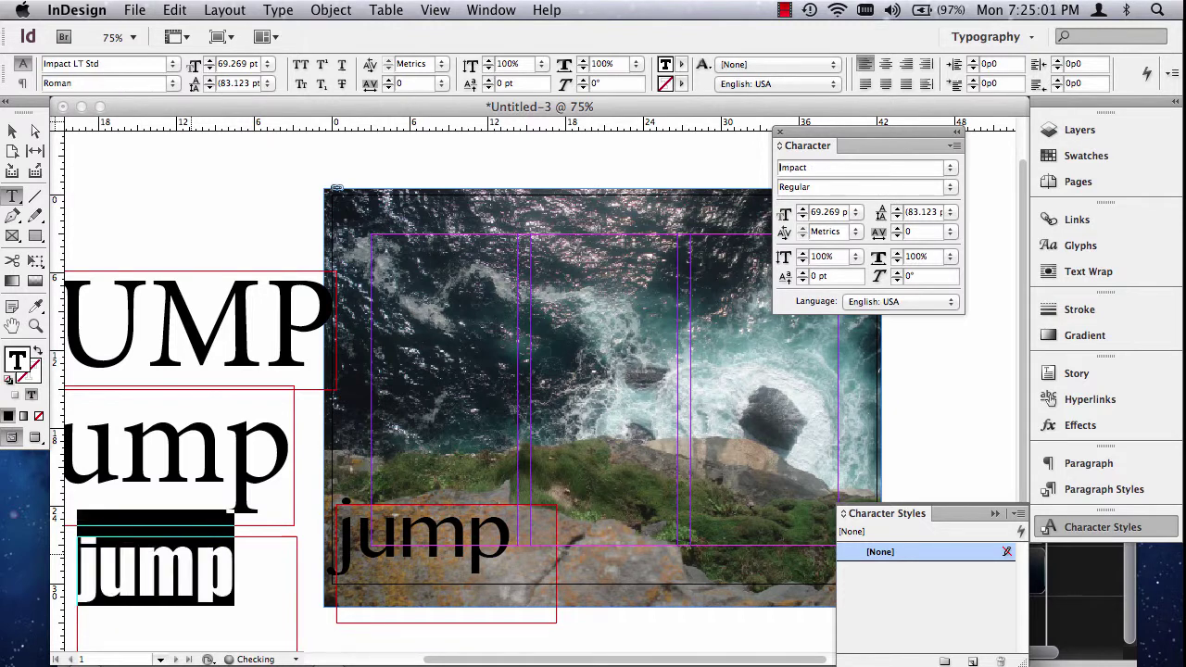
key(Up)
Step: Swap the Impact "jump" onto the rock at about X 3p6, Y 24p3.6 in preview mode, with the Malayalam MN version off the page
click(12, 131)
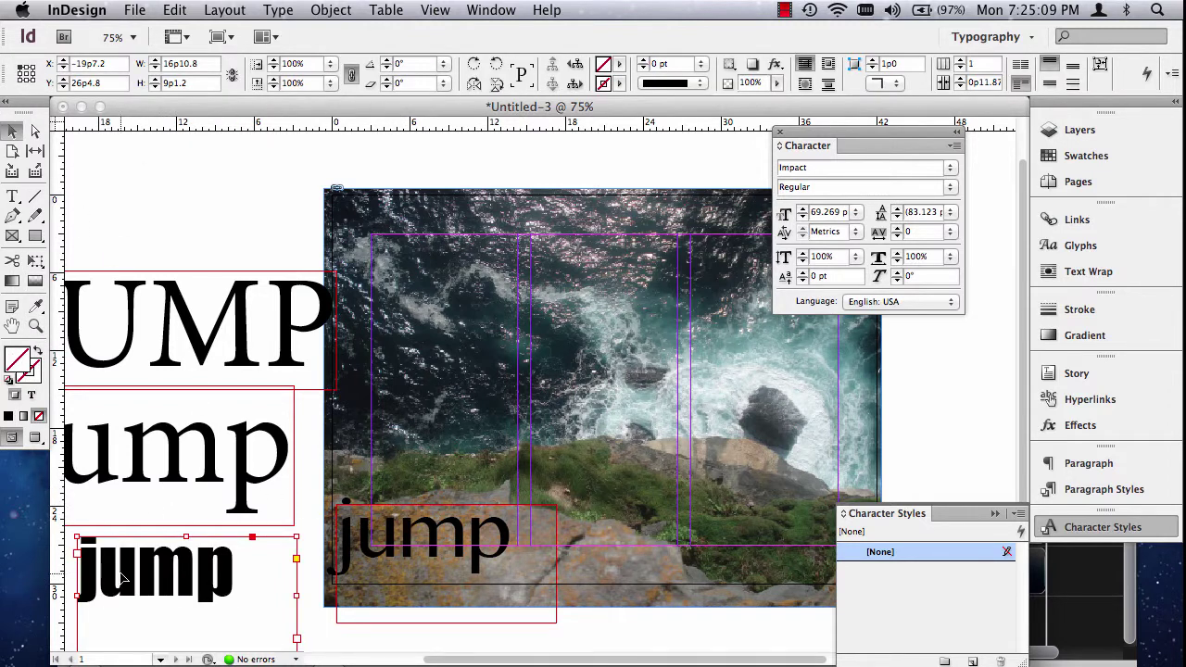
drag(120, 579, 559, 545)
drag(417, 538, 459, 539)
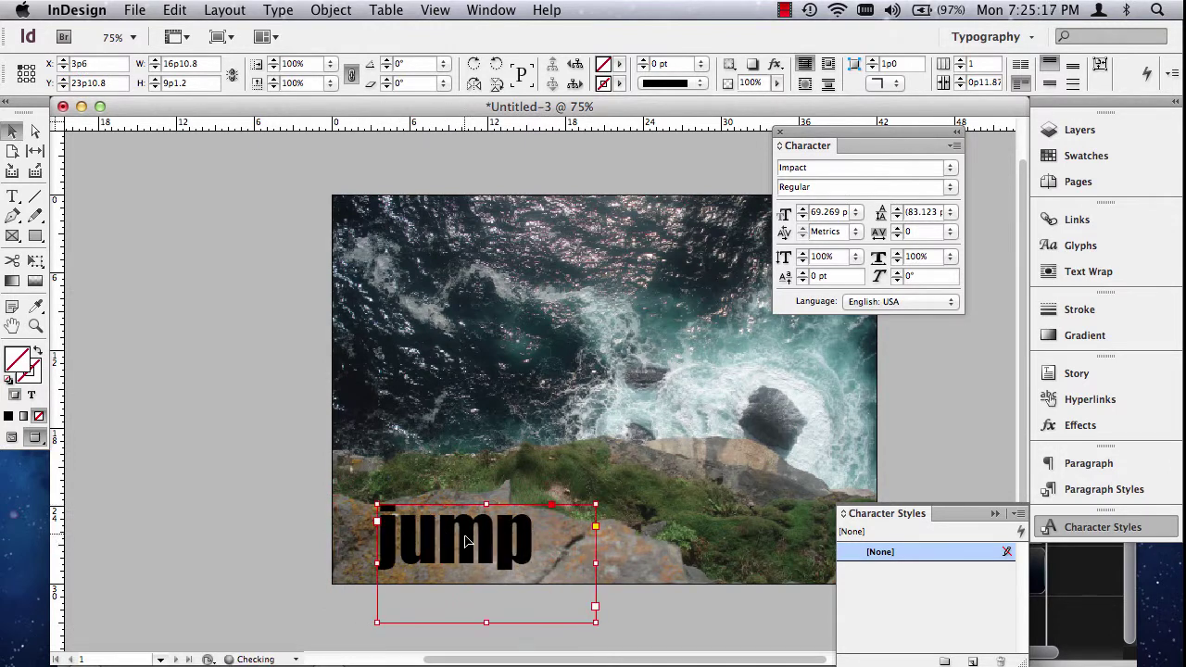
click(321, 552)
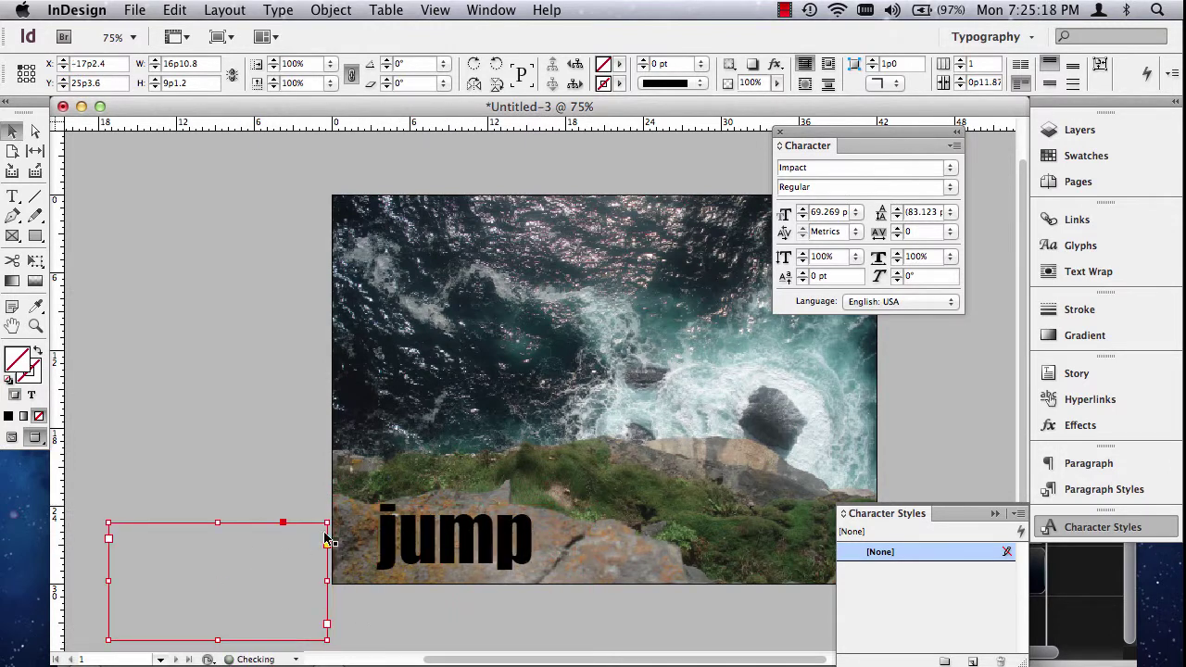
click(459, 547)
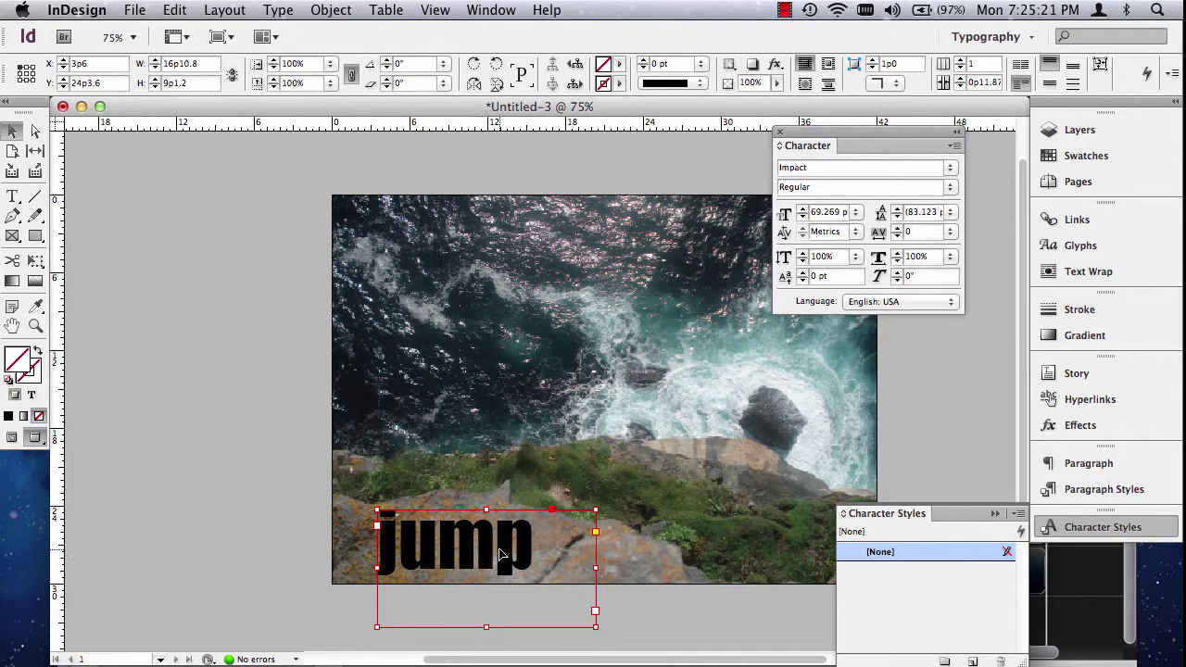
Step: Put the Malayalam MN "jump" back on the rock at about X 3p7.2, Y 23p7.2 and scale frame and text to about 14p0.3 by 7p6.6
drag(506, 552, 466, 529)
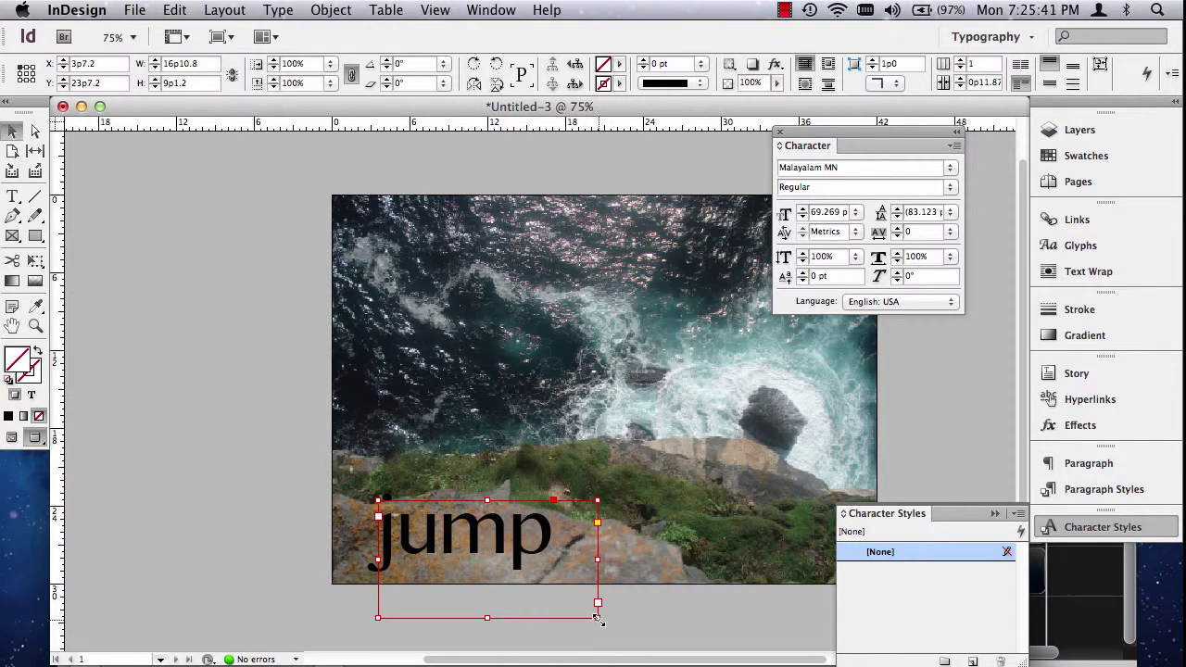
drag(598, 619, 560, 598)
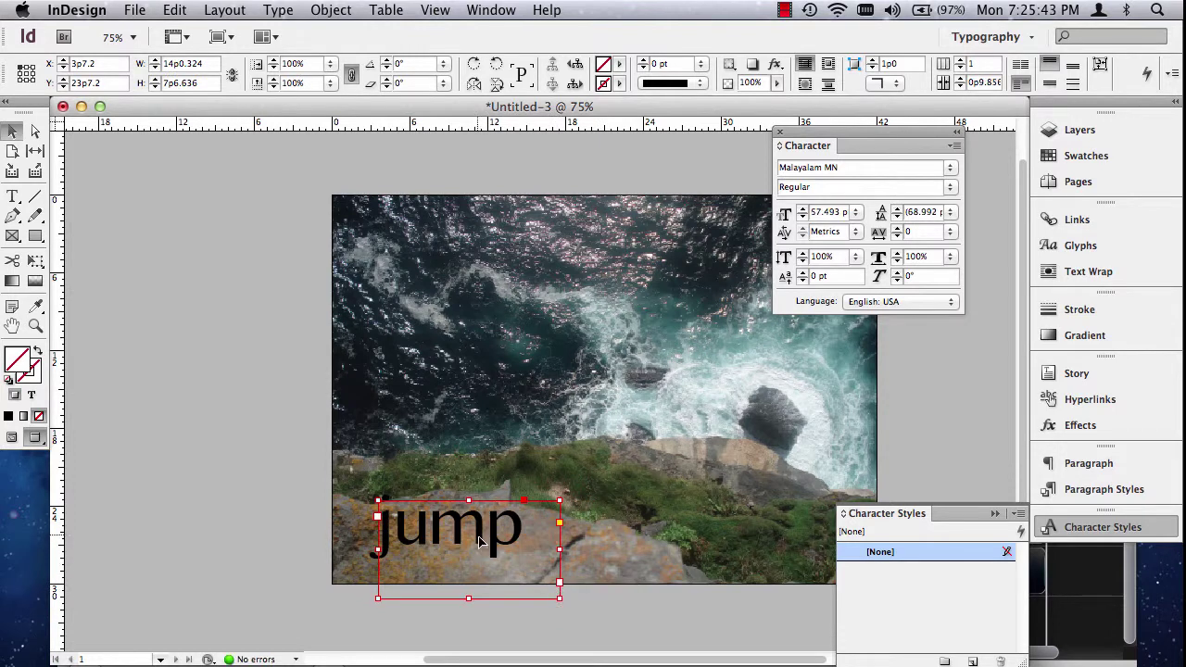
Step: Reposition the Malayalam MN "jump" frame on the rock at X 4p10.8, Y 24p6 and leave it selected
drag(481, 542, 494, 550)
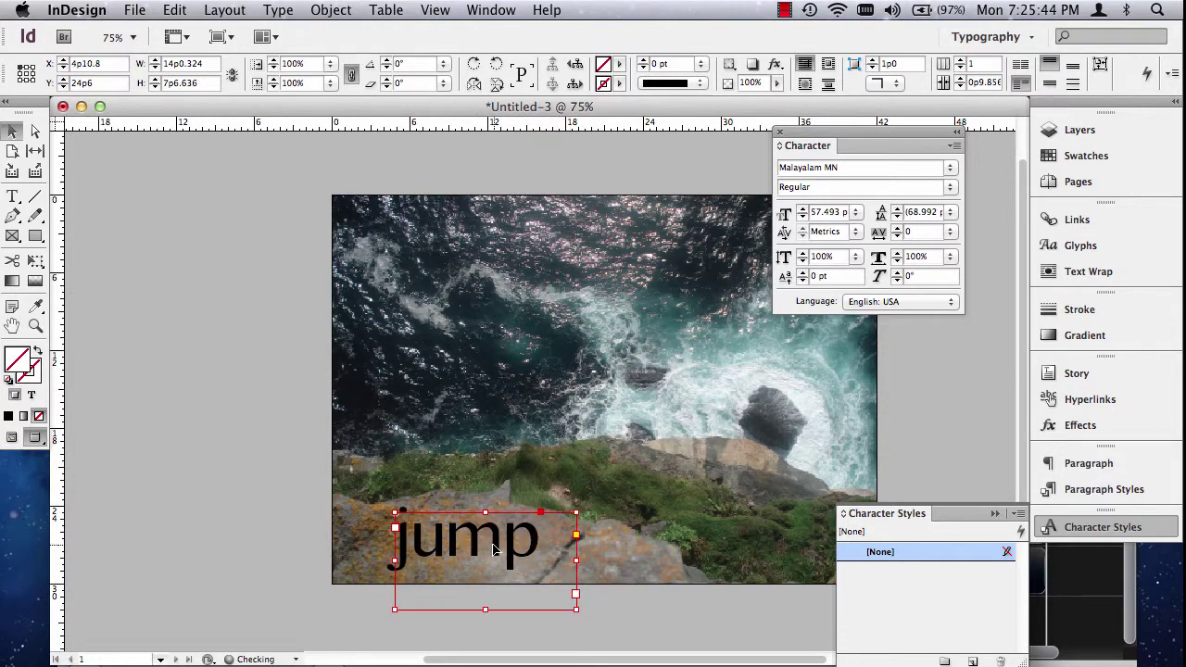
click(228, 485)
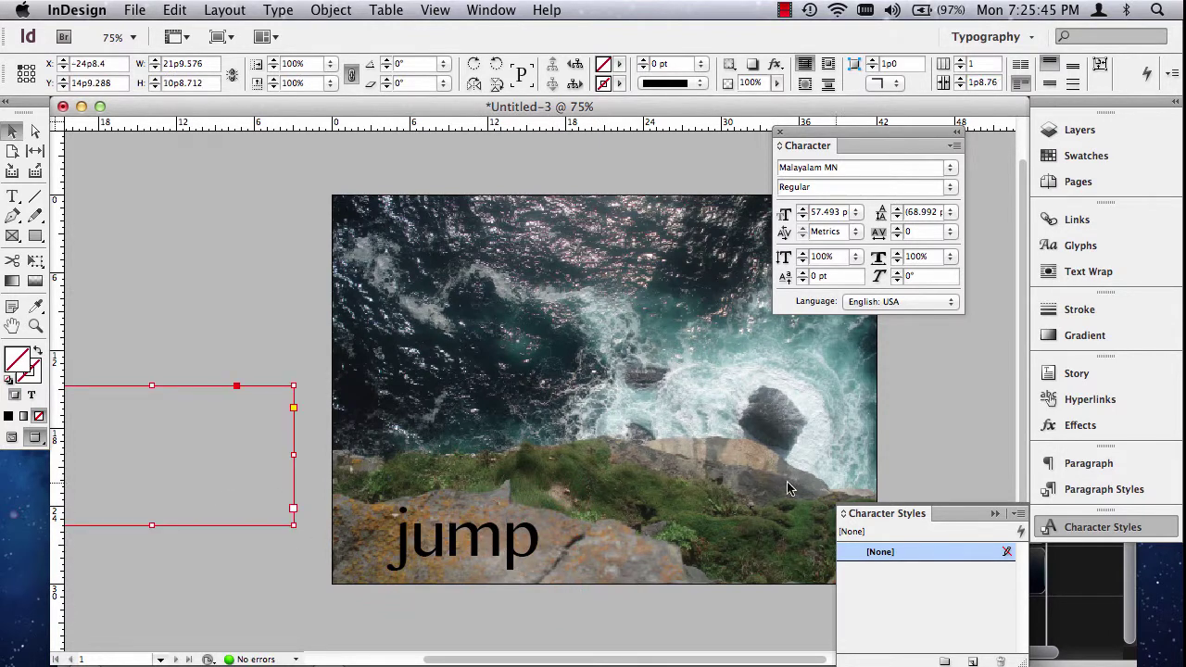
click(602, 623)
click(461, 598)
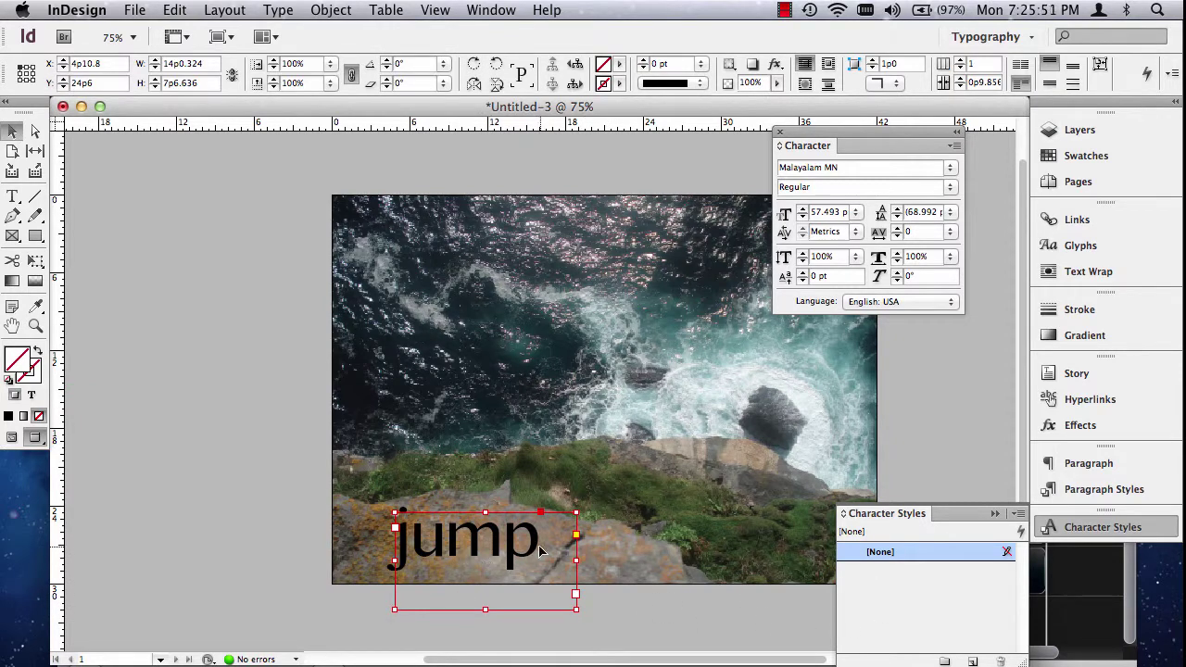
Step: Select the whole word "jump" on the rock and set its kerning to Optical
double_click(478, 547)
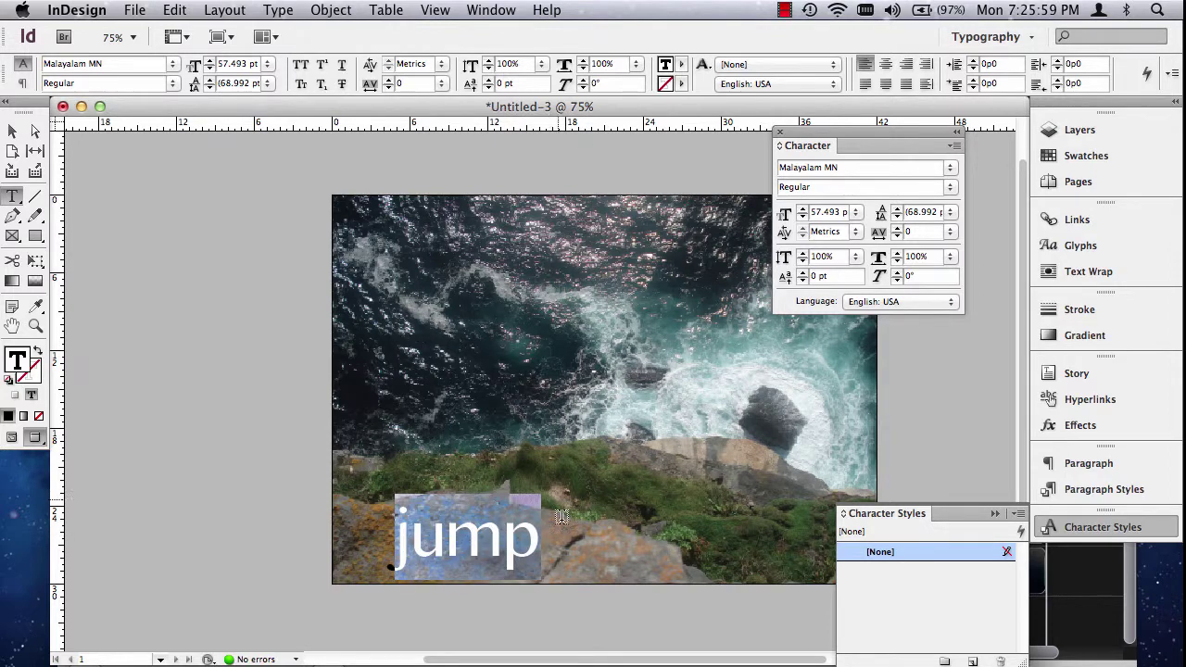
click(23, 79)
click(19, 63)
click(24, 82)
click(22, 64)
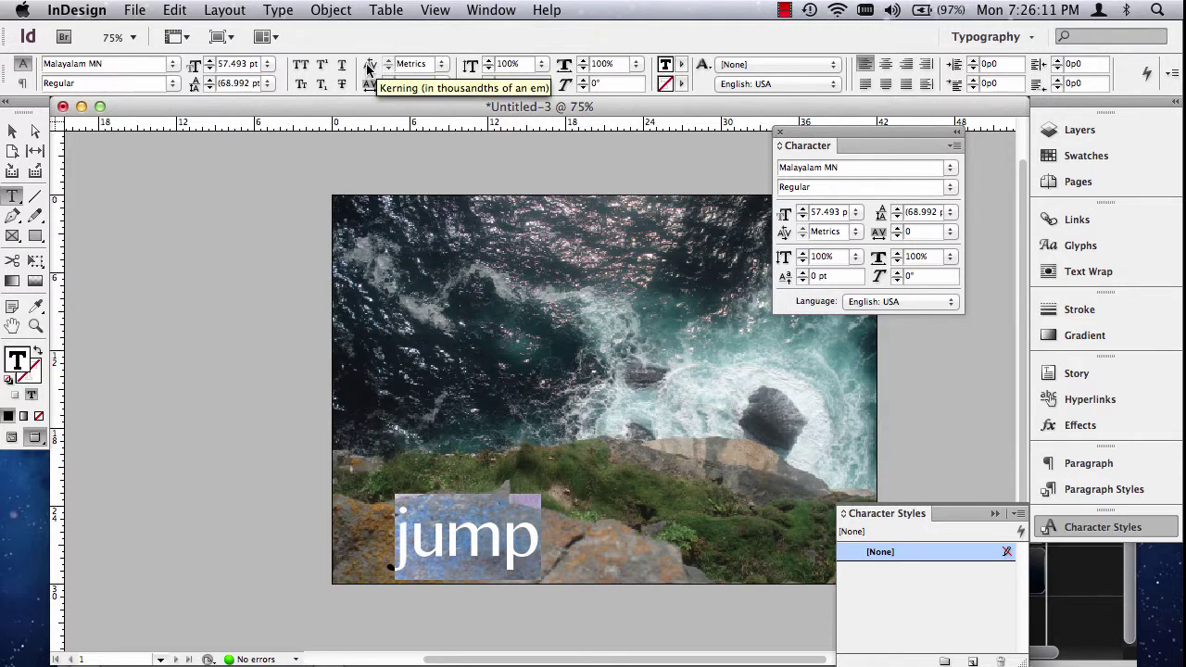
click(442, 64)
click(440, 78)
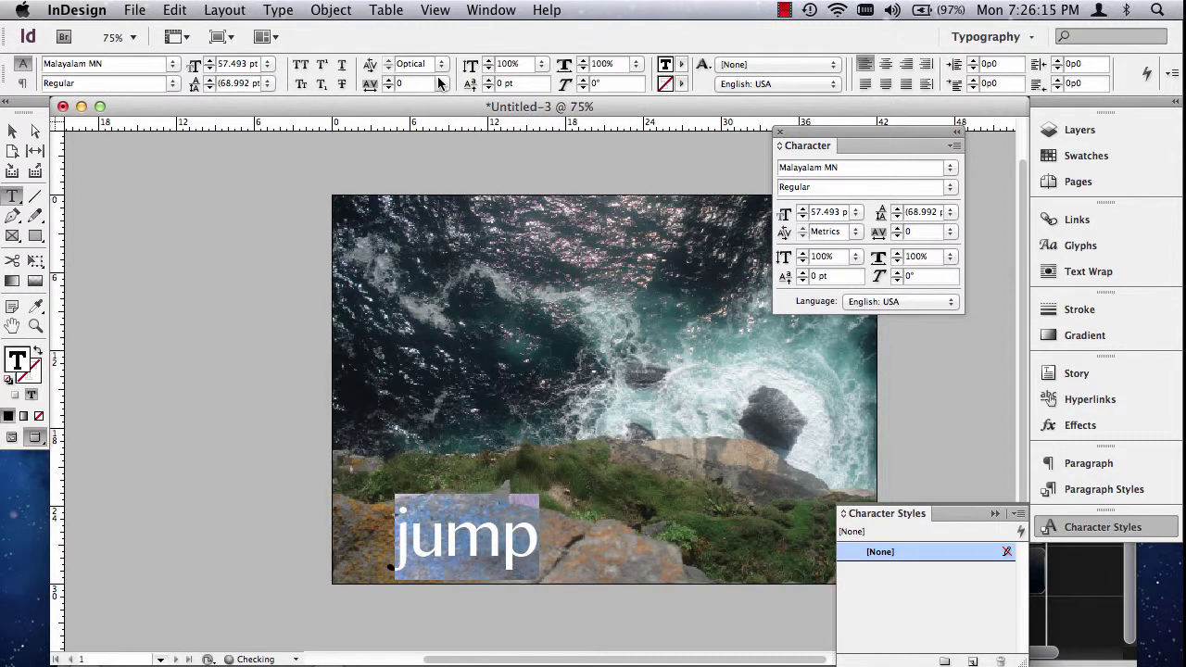
Step: Compare the word's letter spacing up close by switching its kerning to Metrics and back to Optical
click(36, 325)
drag(368, 476, 583, 593)
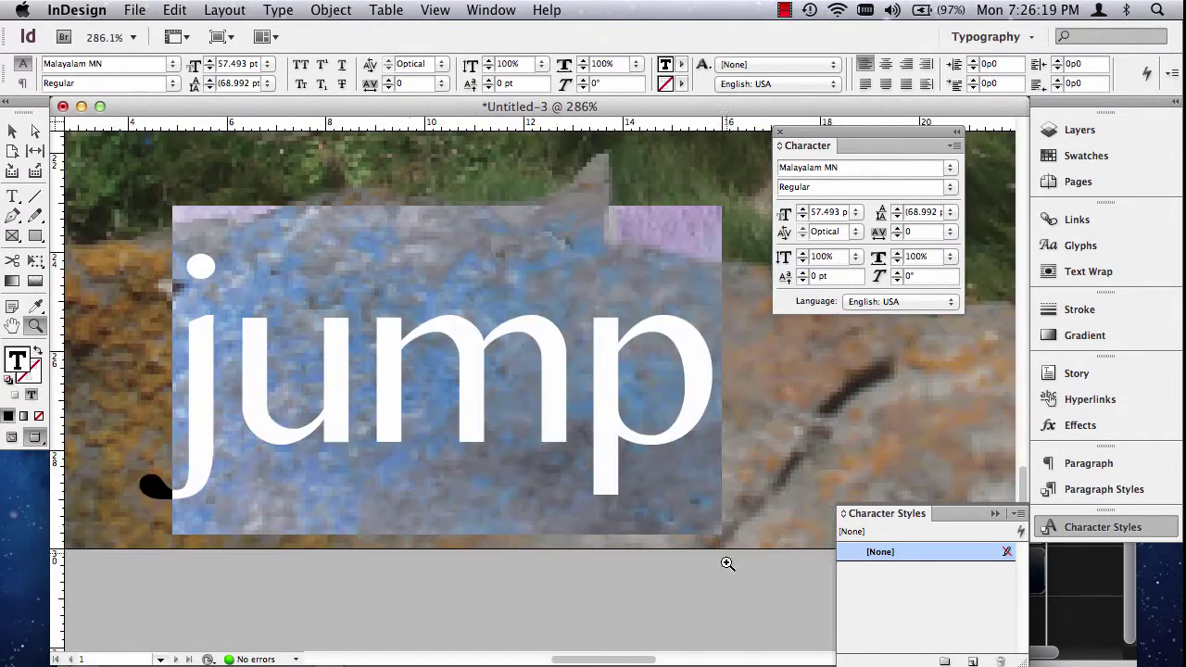
click(443, 64)
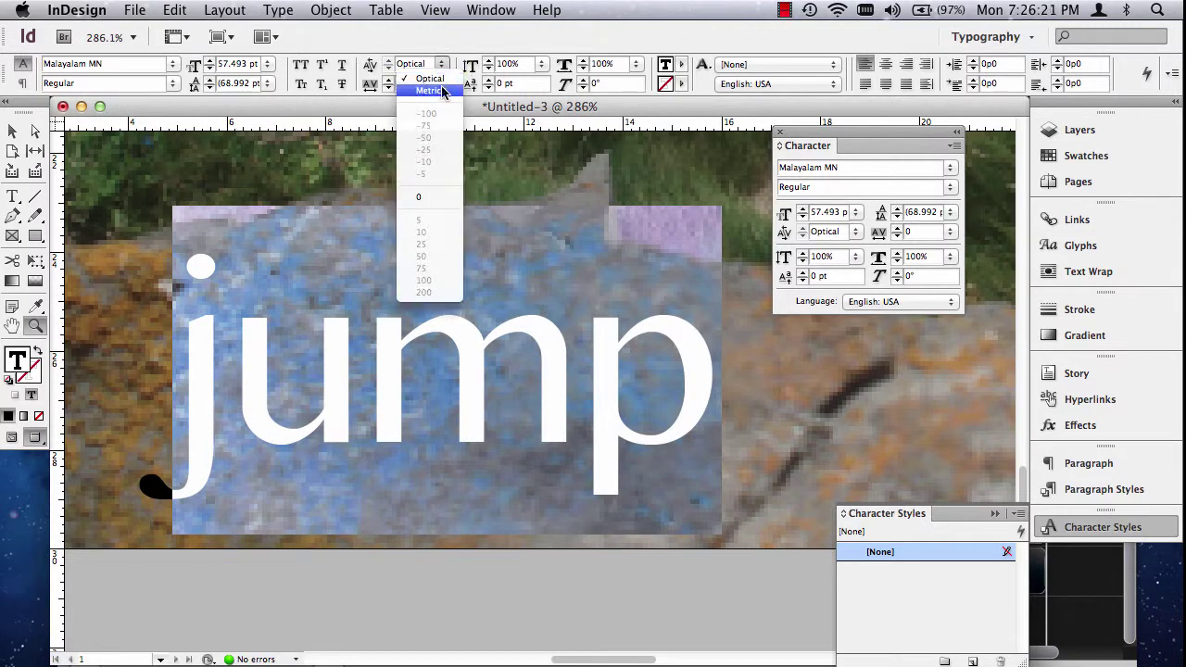
click(441, 90)
click(442, 65)
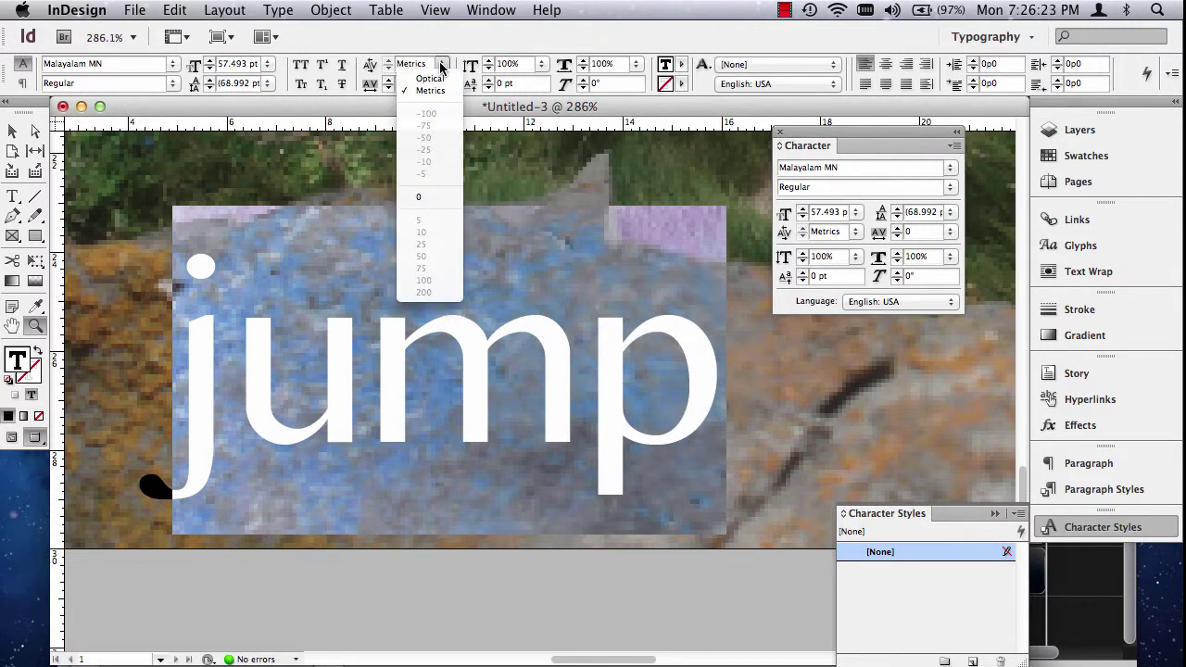
click(428, 80)
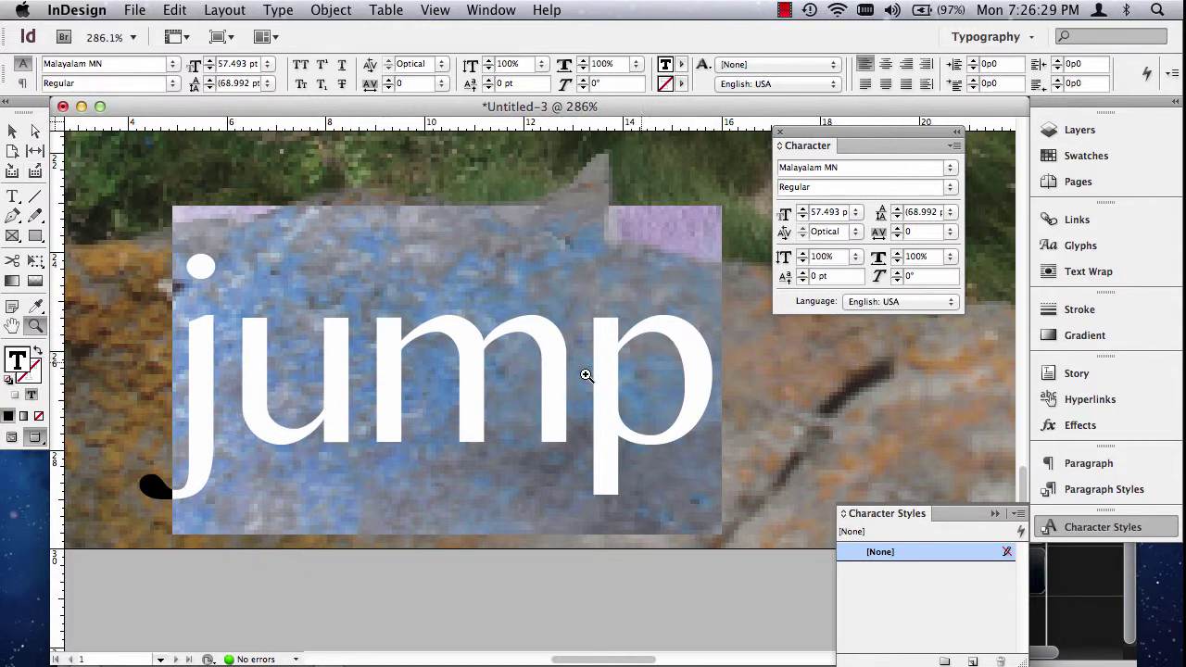
Step: Return to the normal view showing the pasteboard and move the all-caps "JUMP" frame to X -33p3.6, Y -1p0
click(12, 131)
key(super+0)
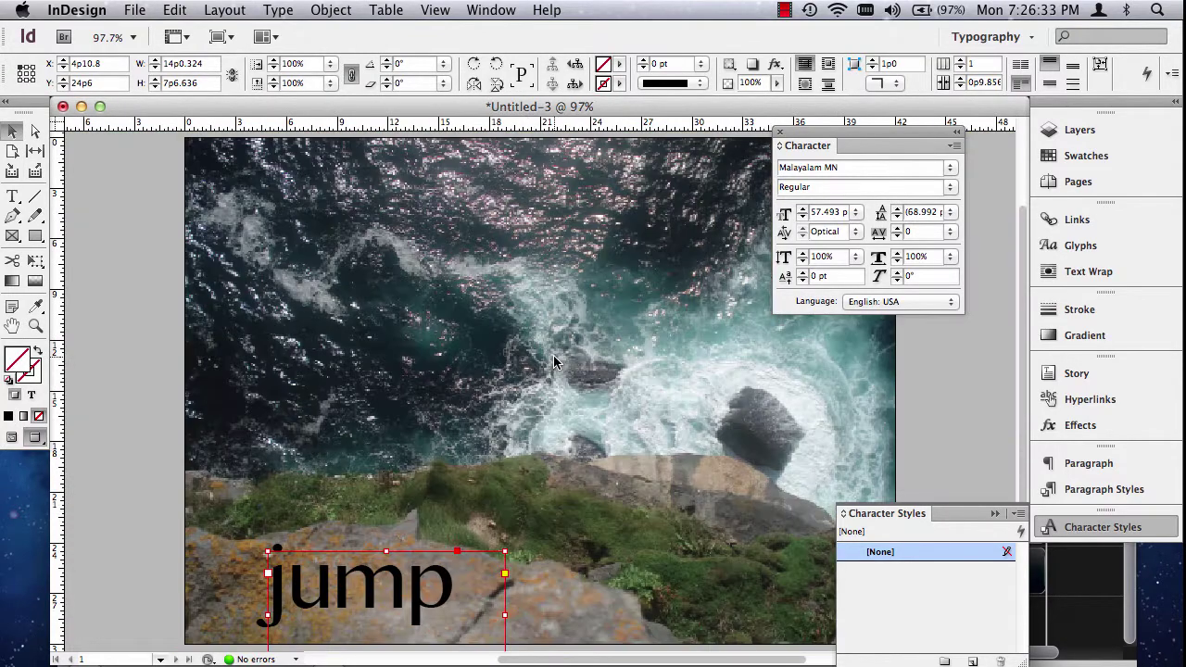
key(super+minus)
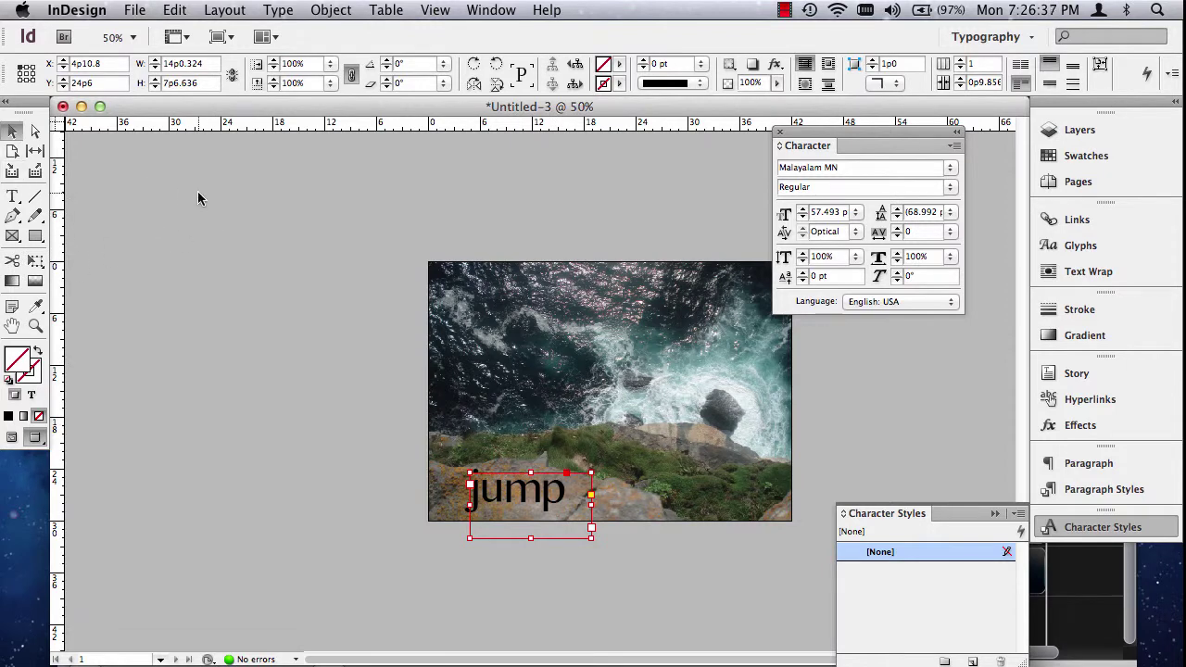
key(w)
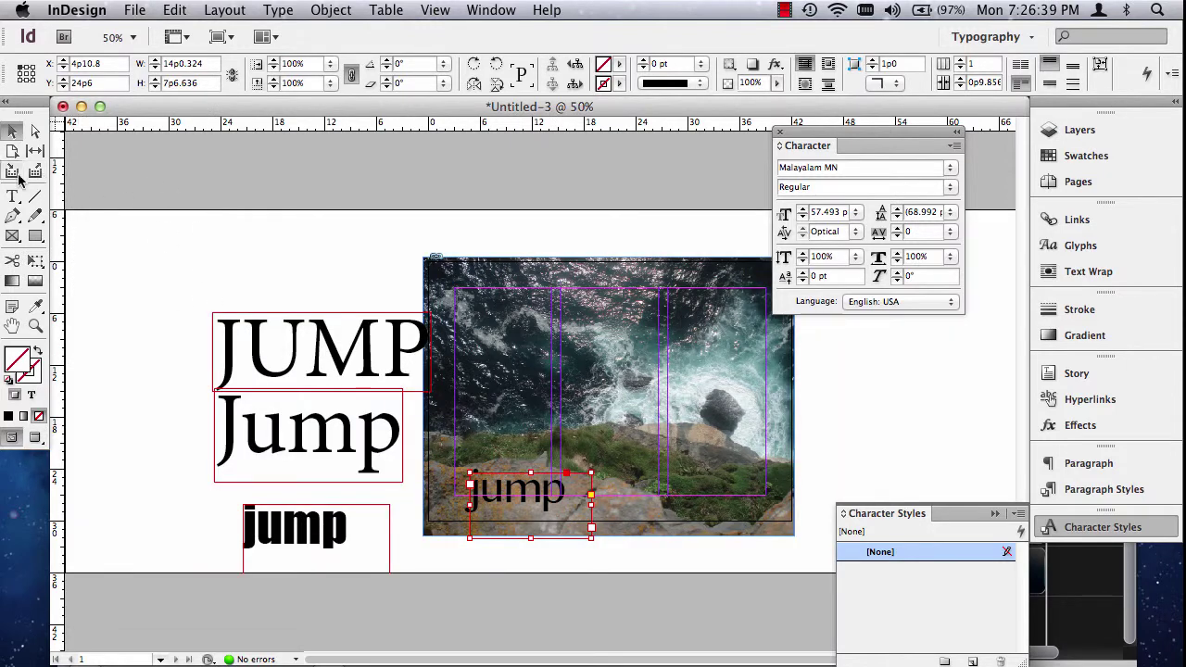
drag(332, 360, 264, 301)
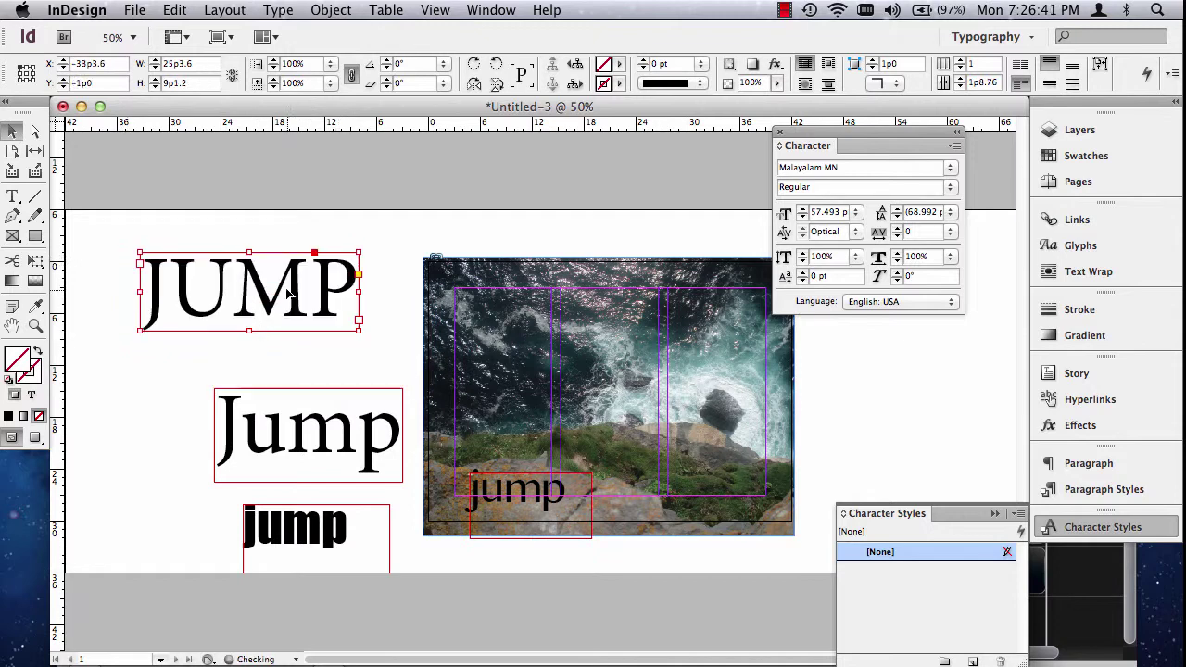
Step: Kern the gap between the J and U of the all-caps "JUMP" to -70
click(36, 325)
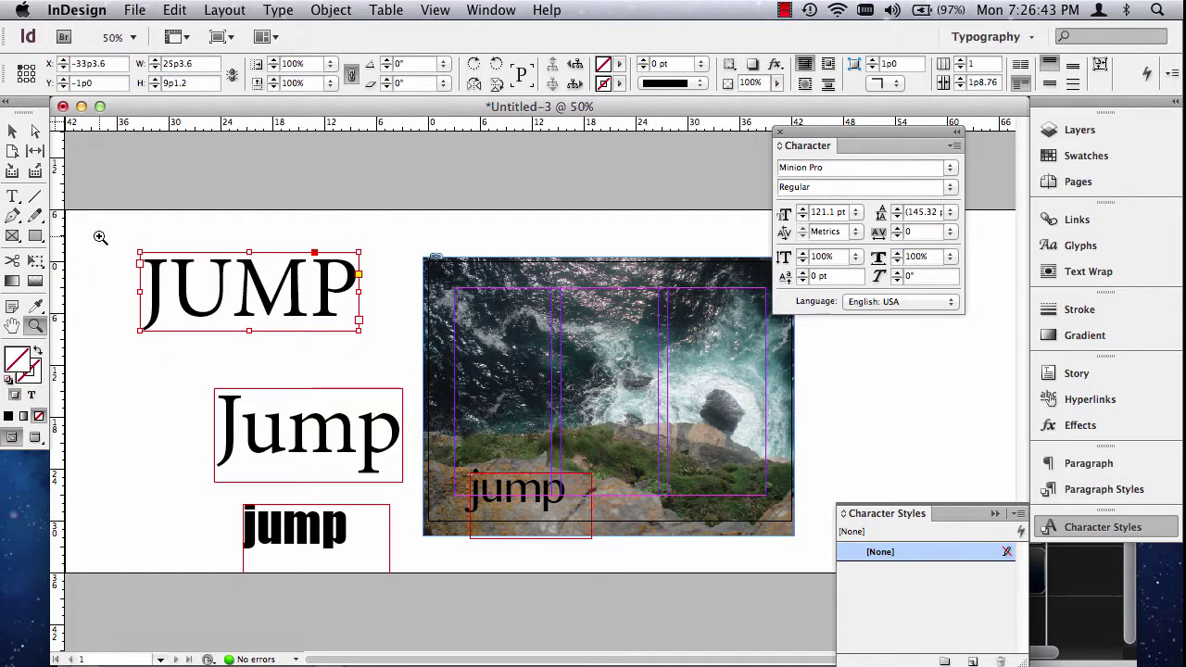
drag(106, 232, 392, 345)
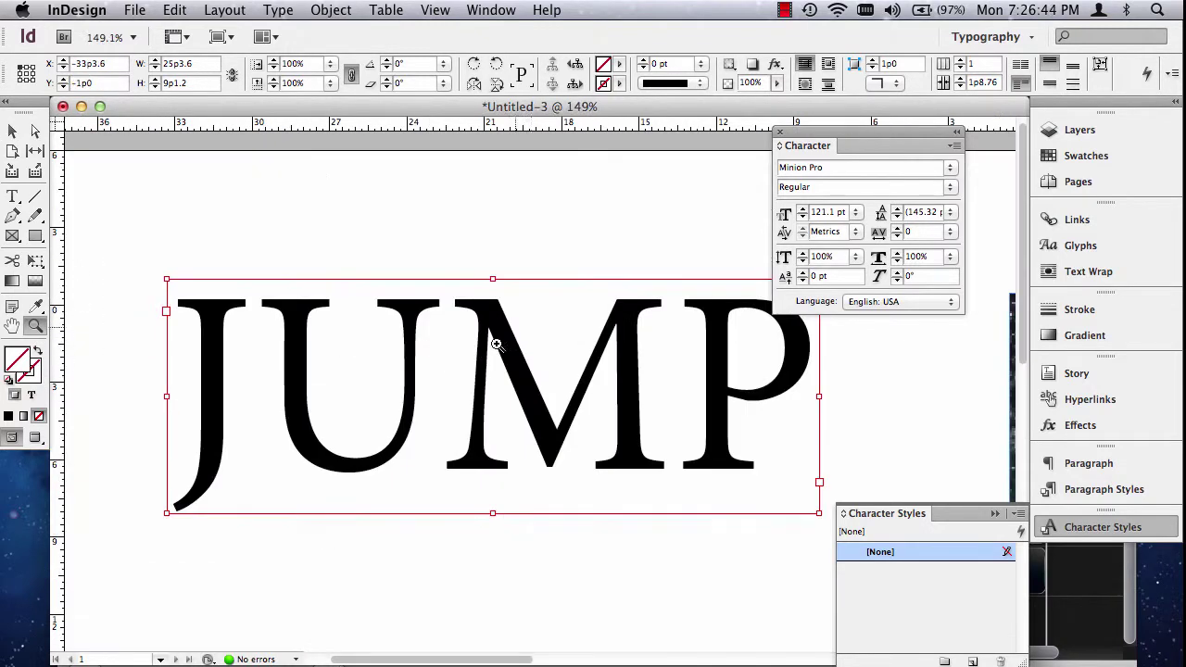
click(12, 196)
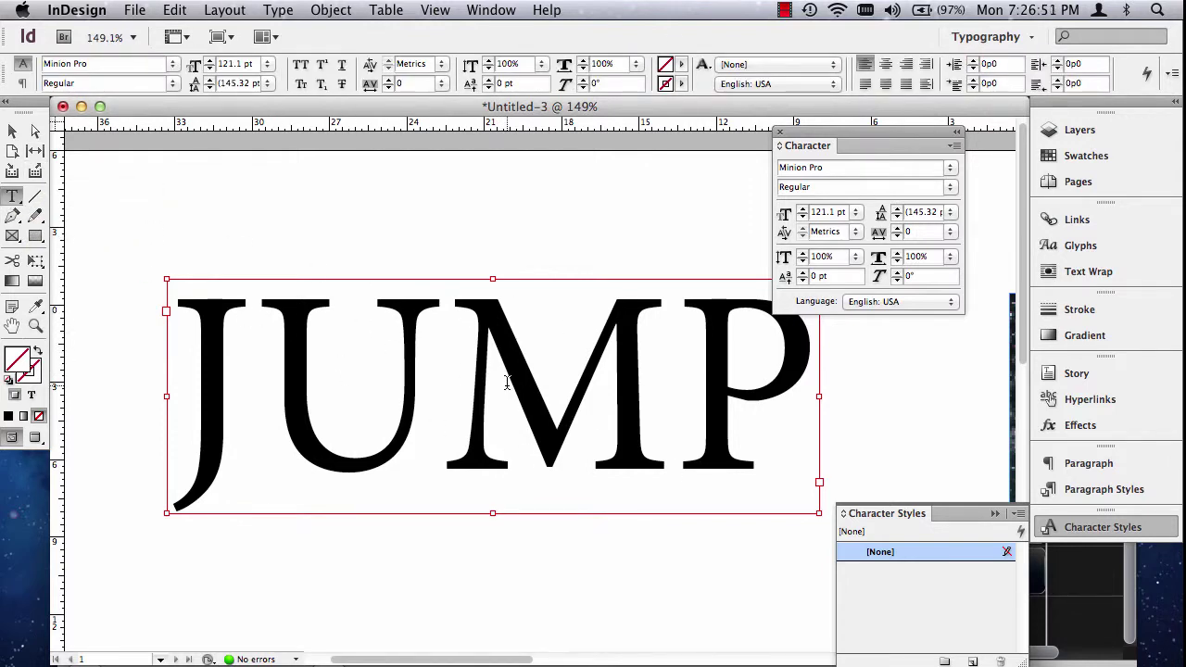
click(276, 361)
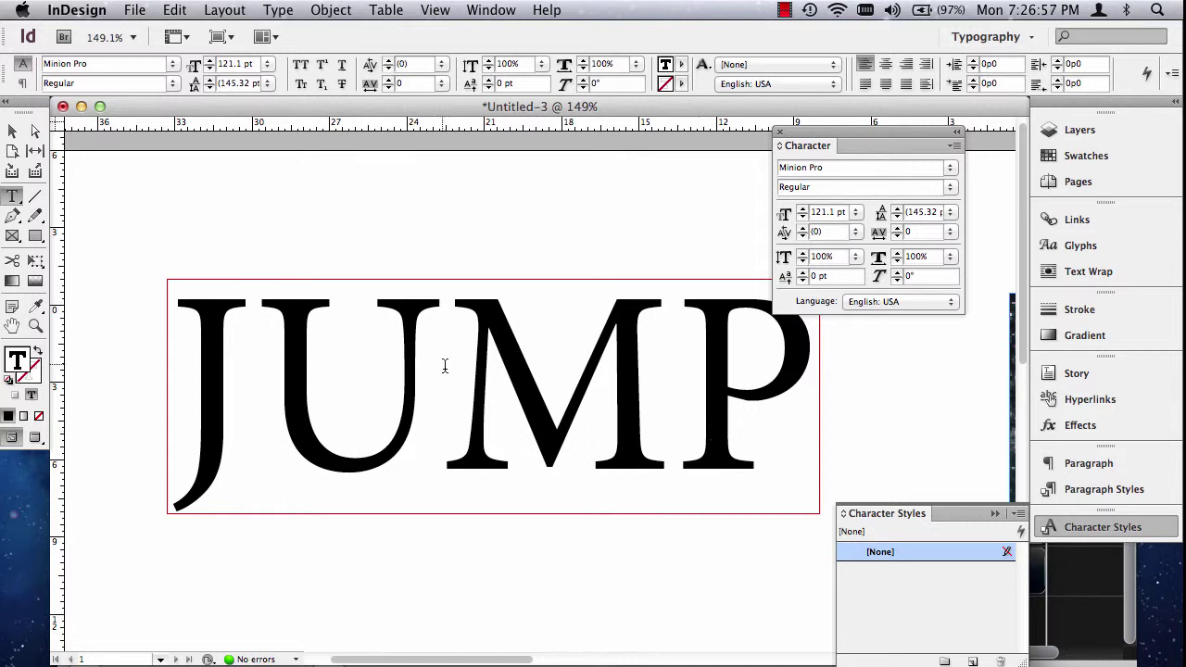
click(390, 68)
click(390, 69)
click(389, 68)
click(389, 69)
click(390, 69)
click(389, 68)
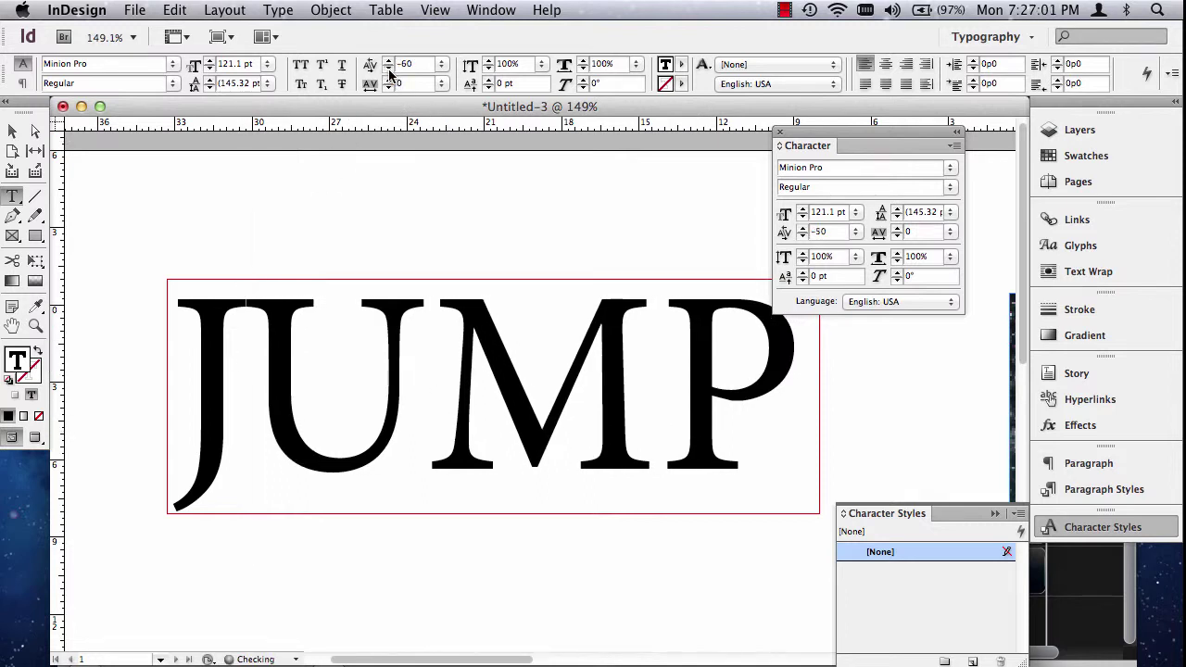
click(389, 68)
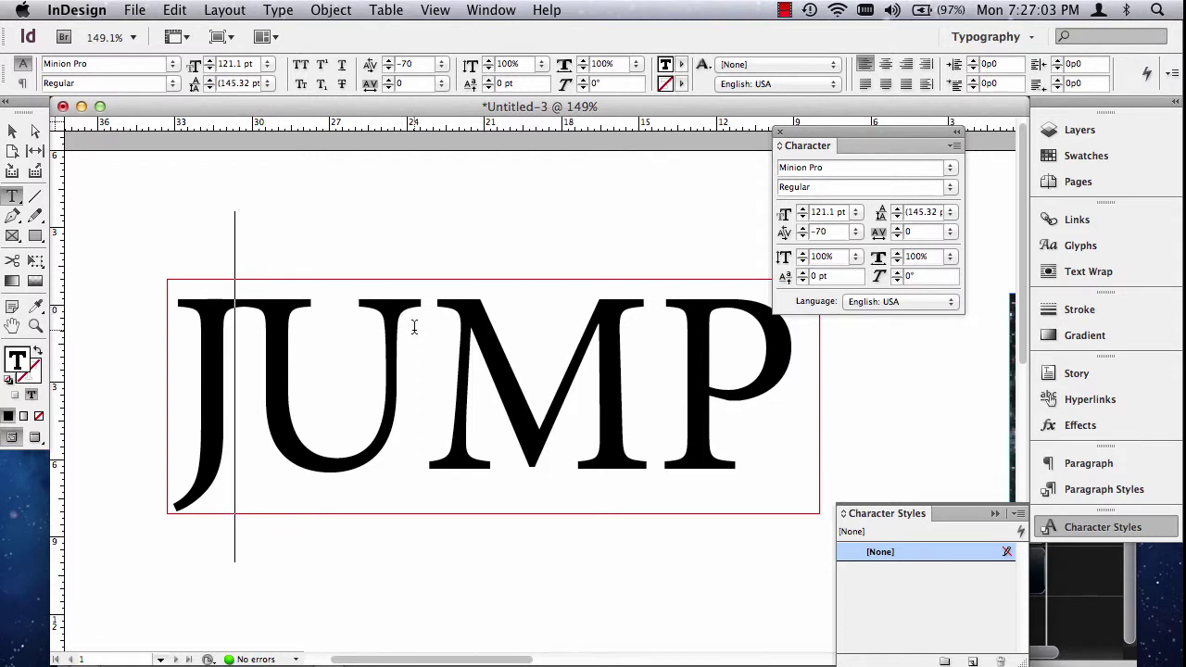
Step: Kern the gap between the U and M of "JUMP" to -80
click(421, 306)
click(389, 69)
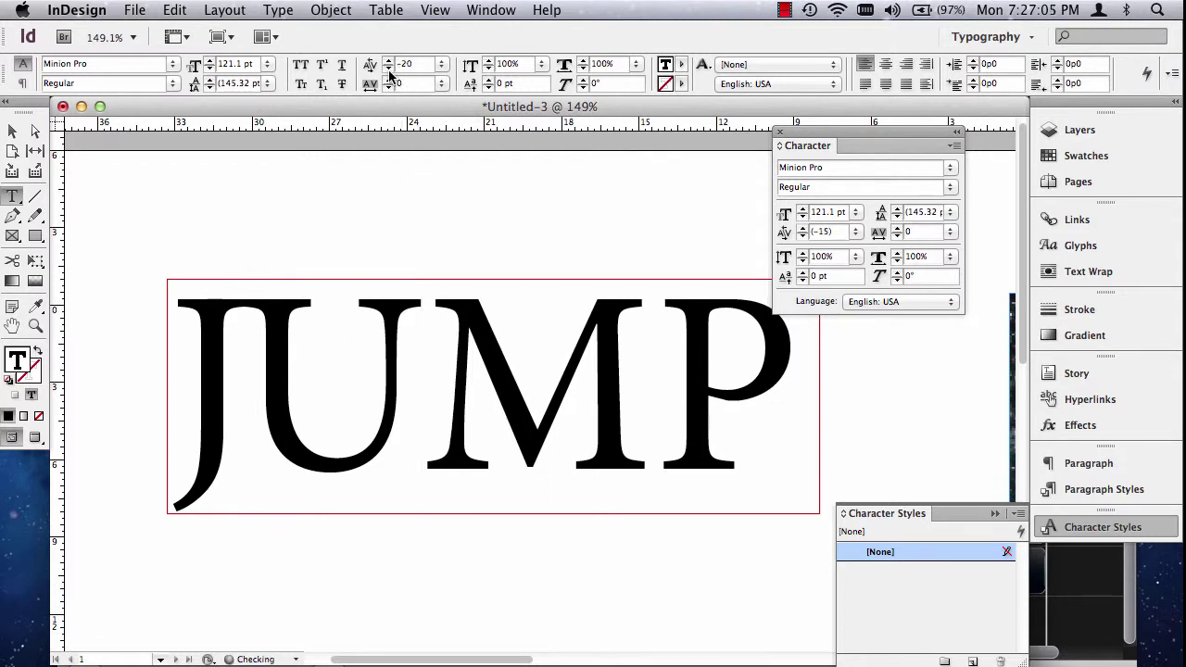
click(389, 69)
click(390, 68)
click(389, 68)
click(390, 69)
click(389, 69)
click(389, 68)
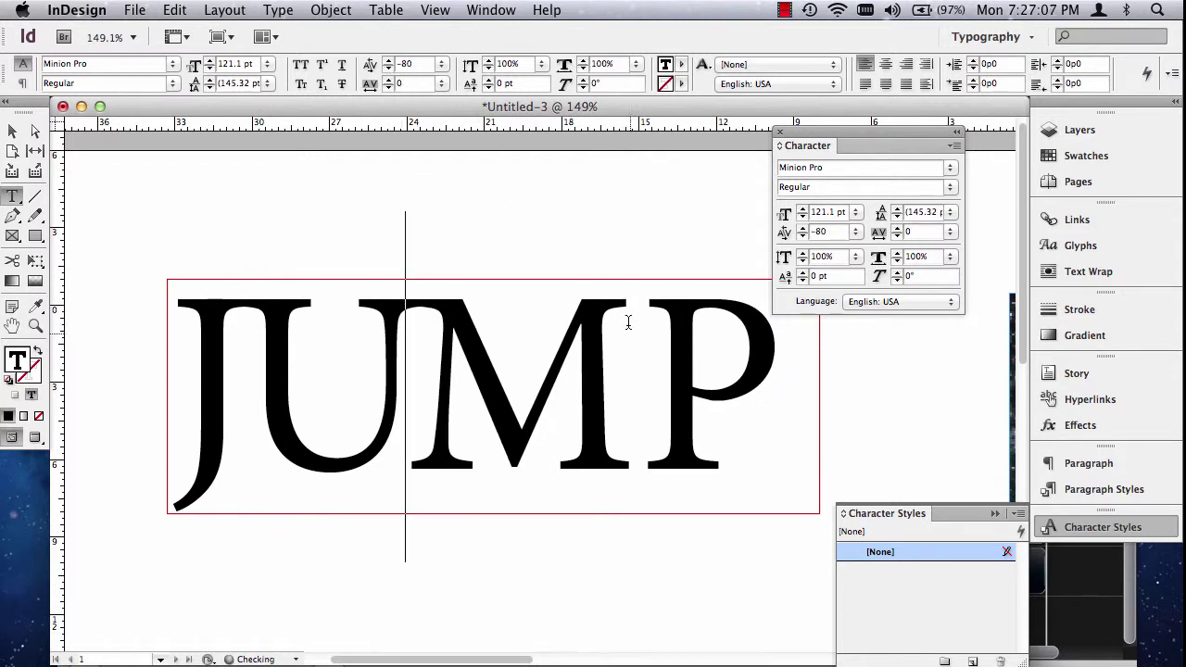
Step: Kern the gap between the M and P of "JUMP" to -90
click(649, 398)
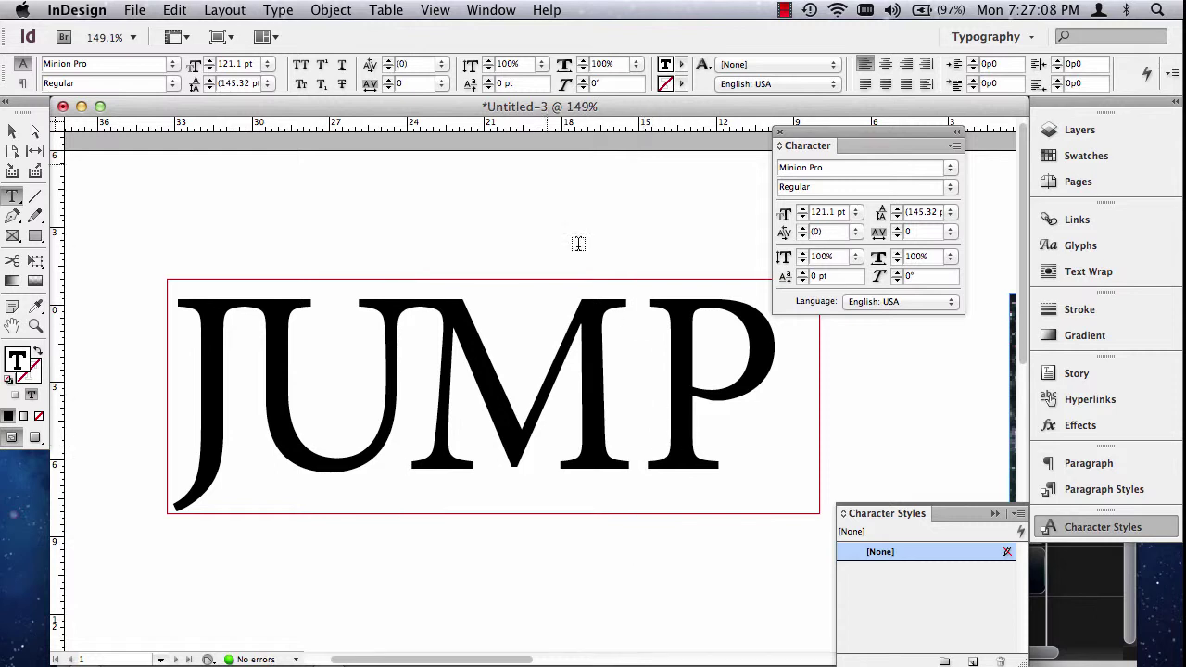
click(389, 68)
click(389, 68)
click(390, 68)
click(389, 68)
click(390, 68)
click(389, 69)
click(389, 69)
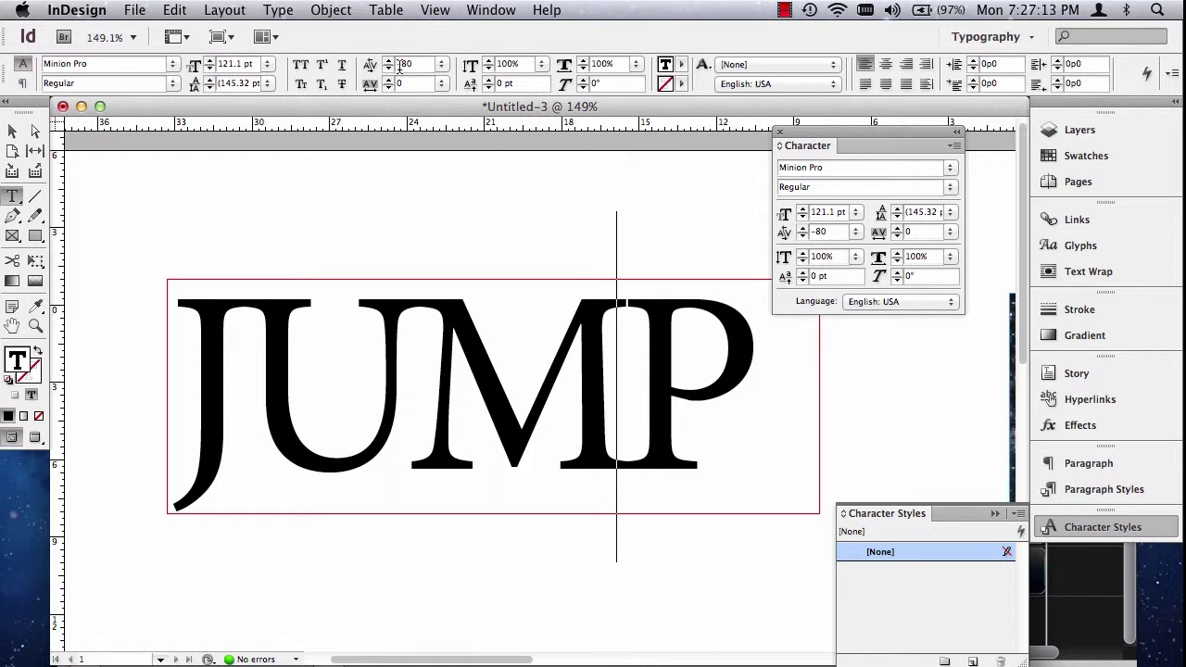
click(390, 69)
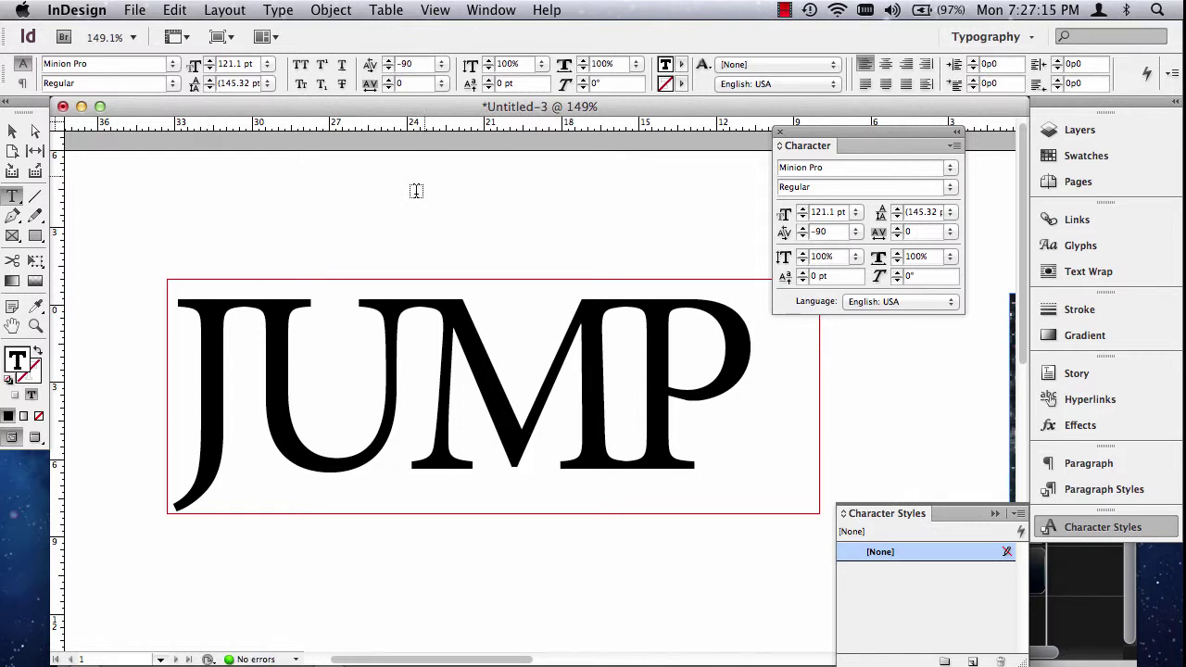
Step: Tighten the kerning between the U and M to -100 and deselect the text
click(389, 69)
click(389, 69)
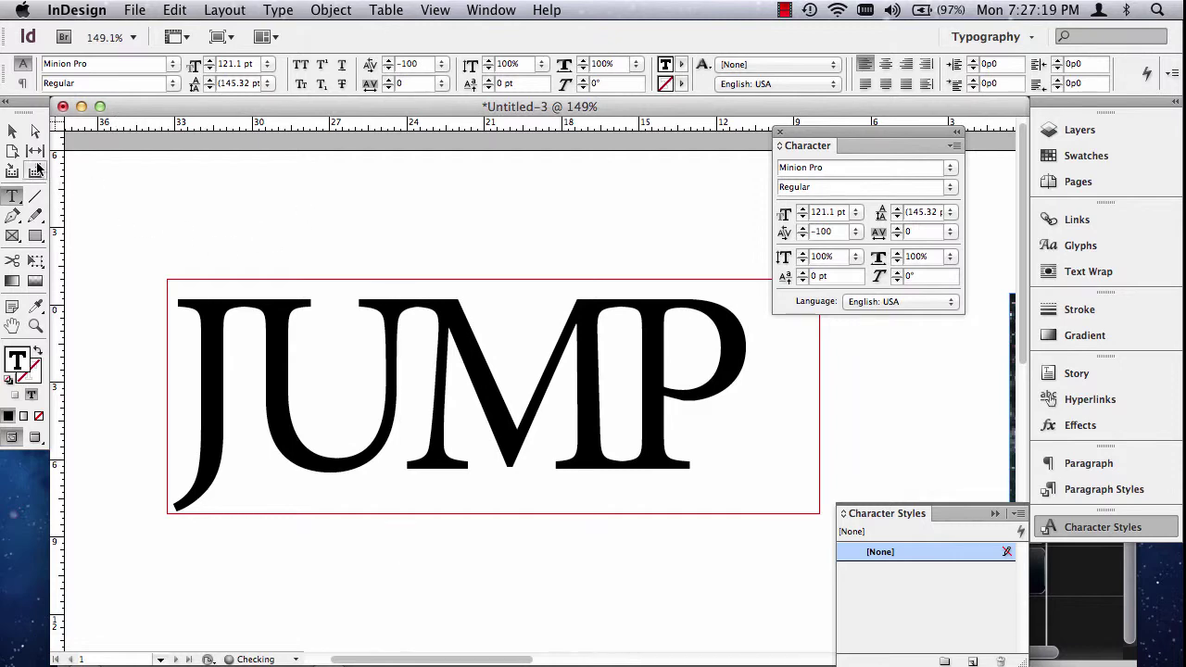
click(12, 131)
click(212, 203)
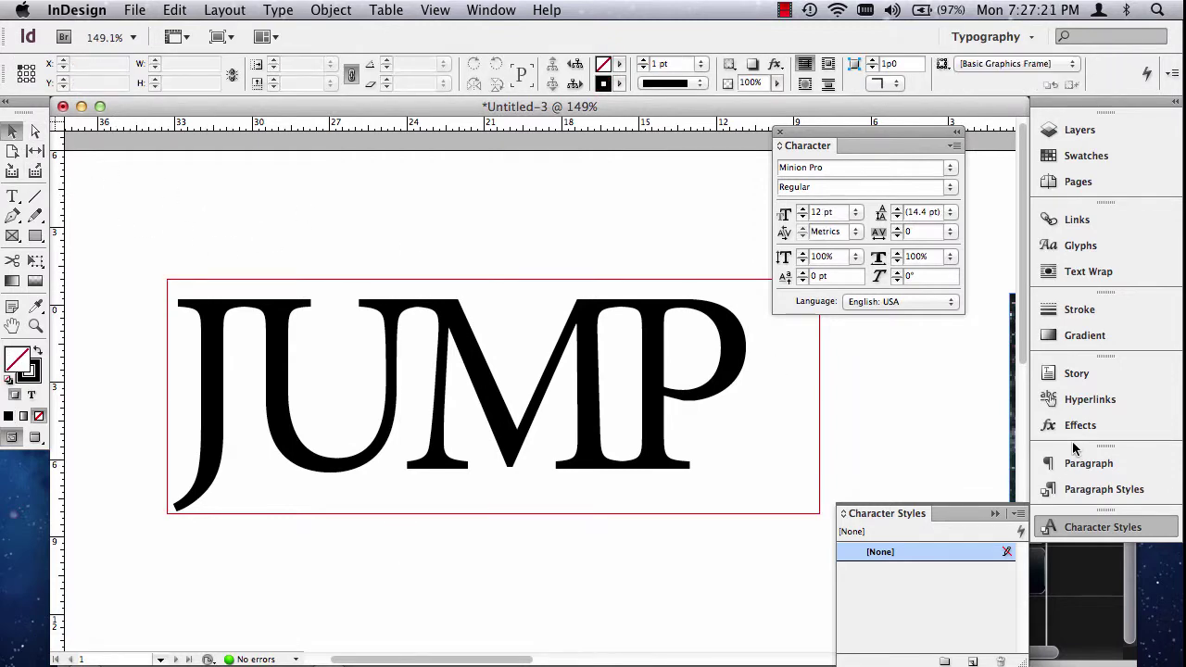
Step: Tighten the kerning between the J and U to -80 and deselect the text
key(super+minus)
key(super+minus)
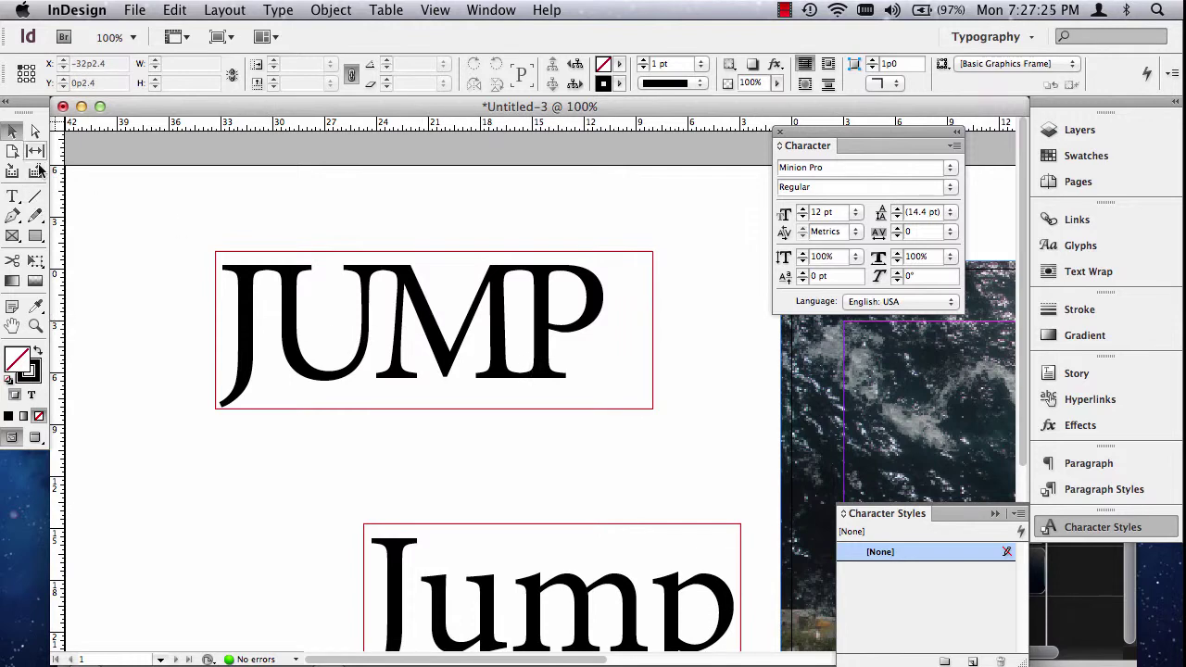
click(12, 196)
click(259, 297)
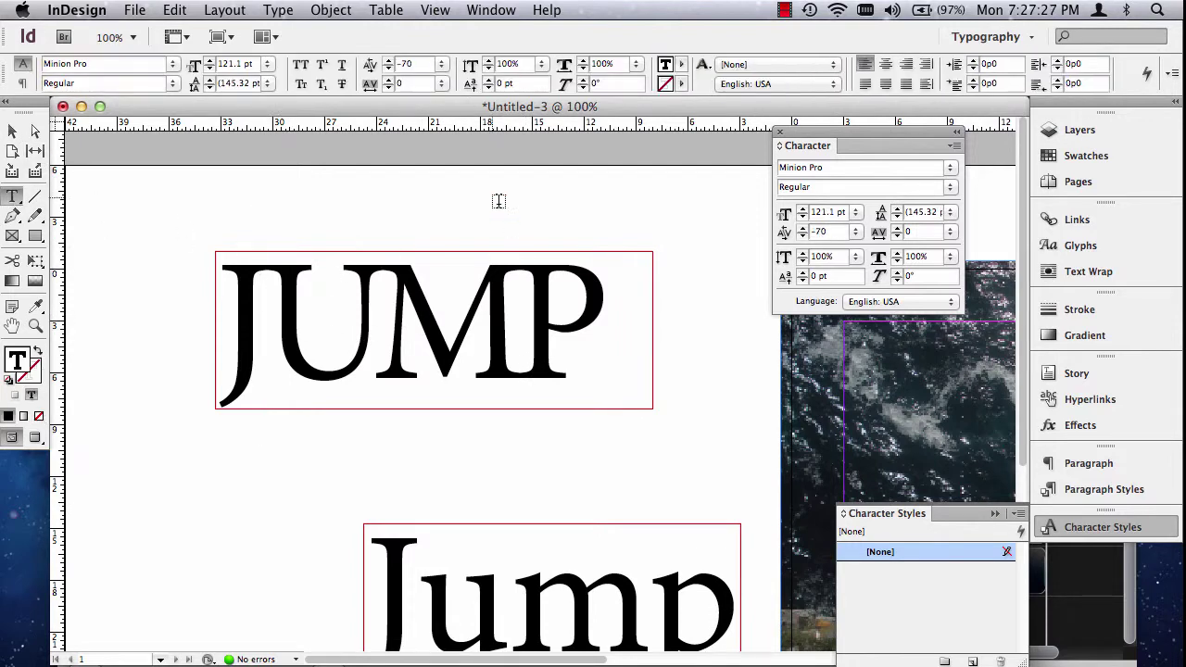
click(389, 68)
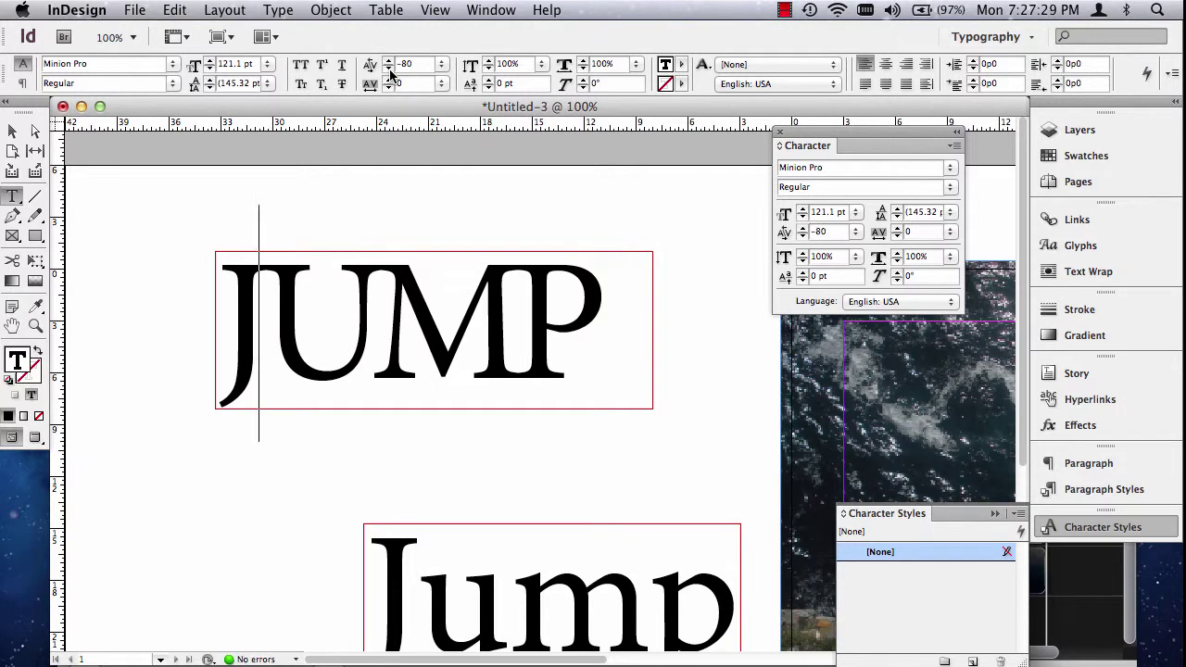
click(12, 131)
click(140, 164)
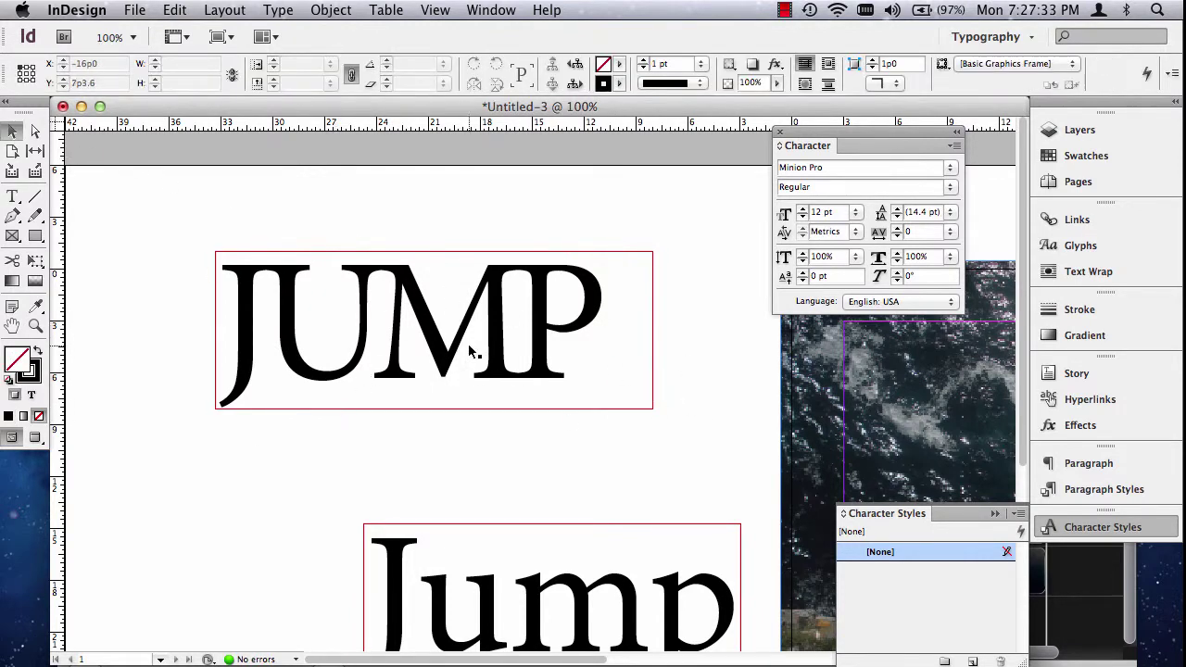
Step: Duplicate the kerned "JUMP", placing the upper one at X -32p6.6, Y -7p8.4, and reset the lower one's kerning to Metrics
click(406, 341)
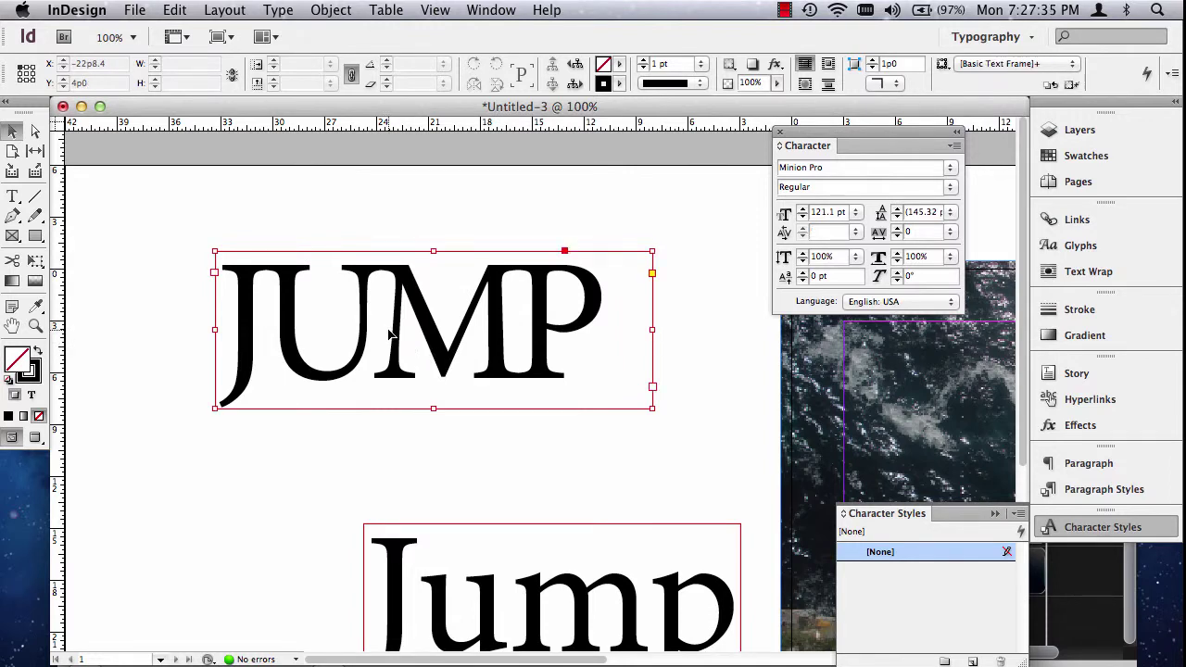
drag(404, 347, 432, 229)
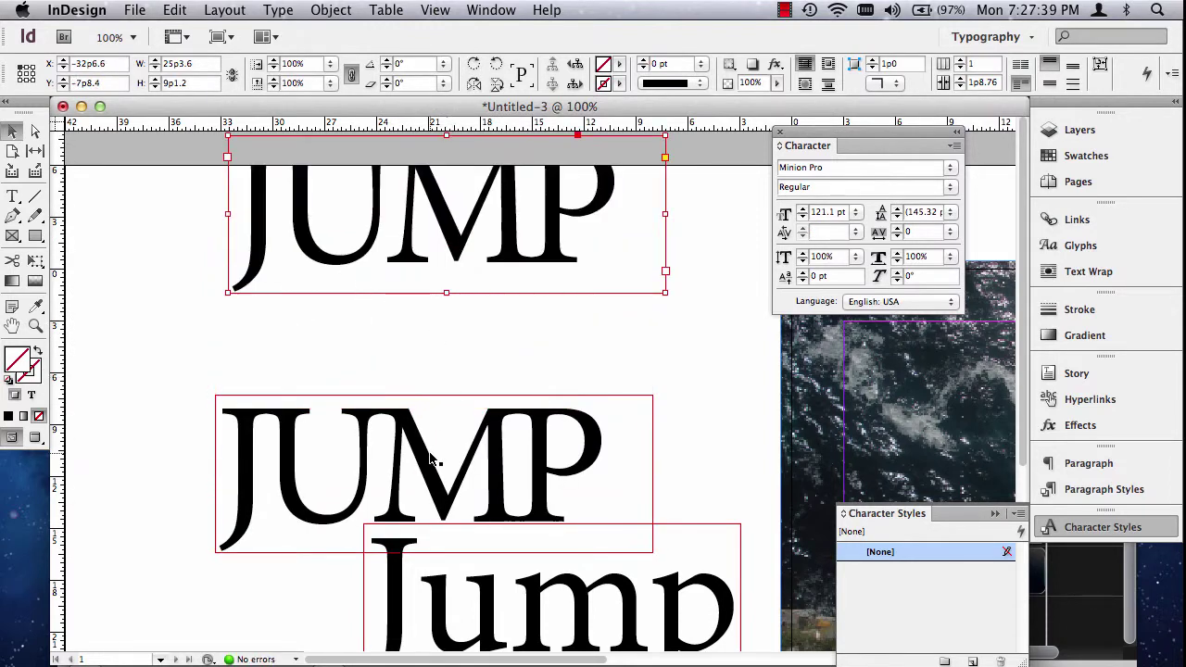
triple_click(432, 458)
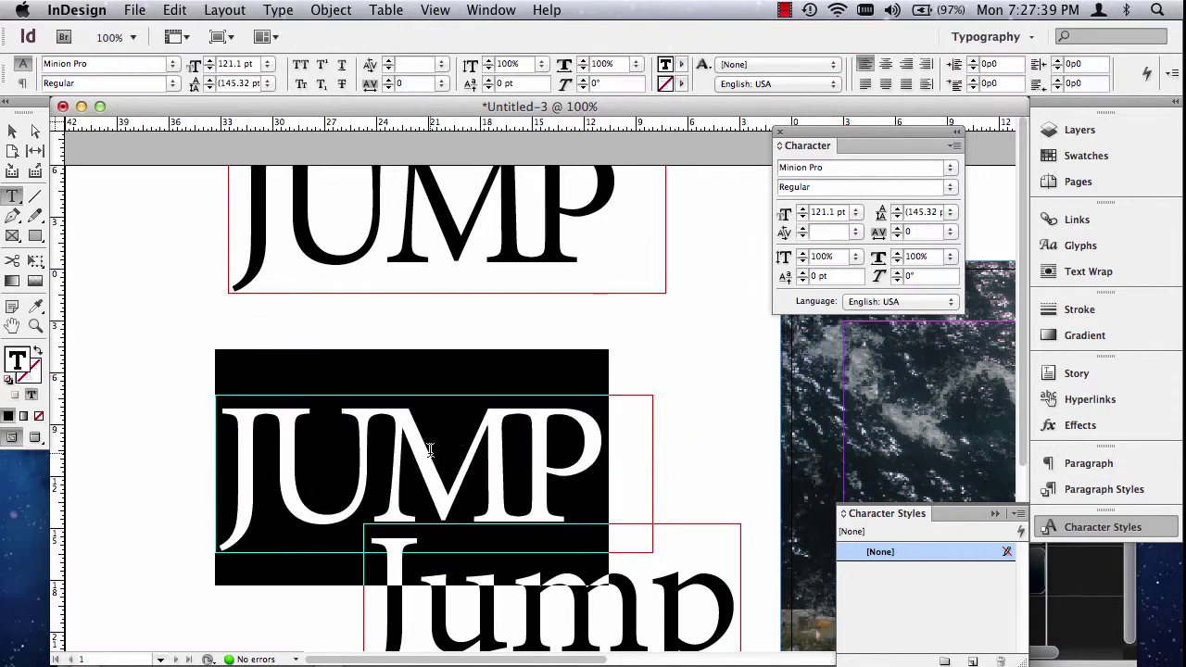
click(441, 64)
click(427, 82)
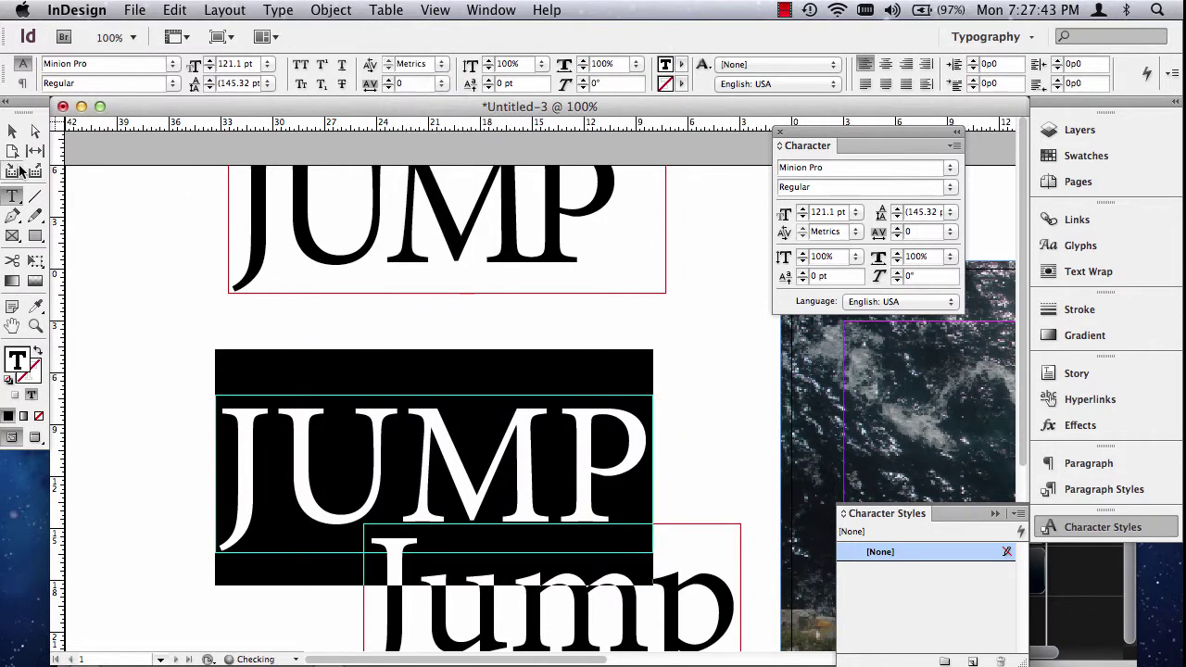
Step: Move the lower "JUMP" frame to X -34p2.4, Y 4p1.8 and the kerned upper one to X -32p7.2, Y -4p4.2
key(Escape)
drag(335, 455, 321, 399)
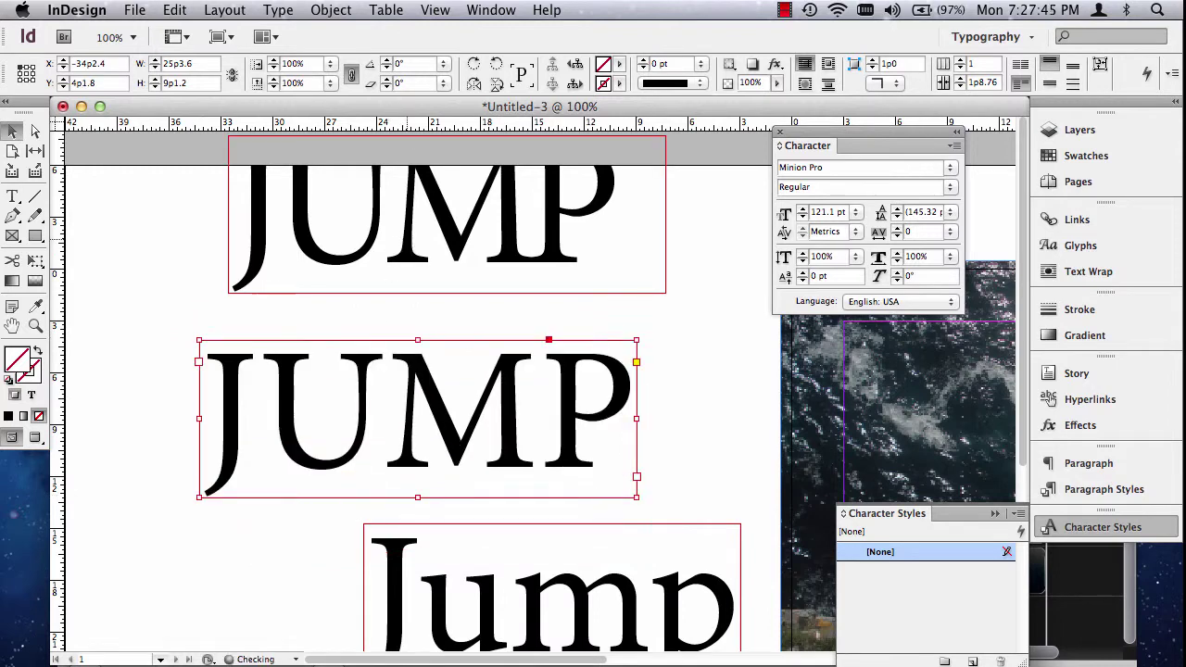
drag(412, 243, 411, 300)
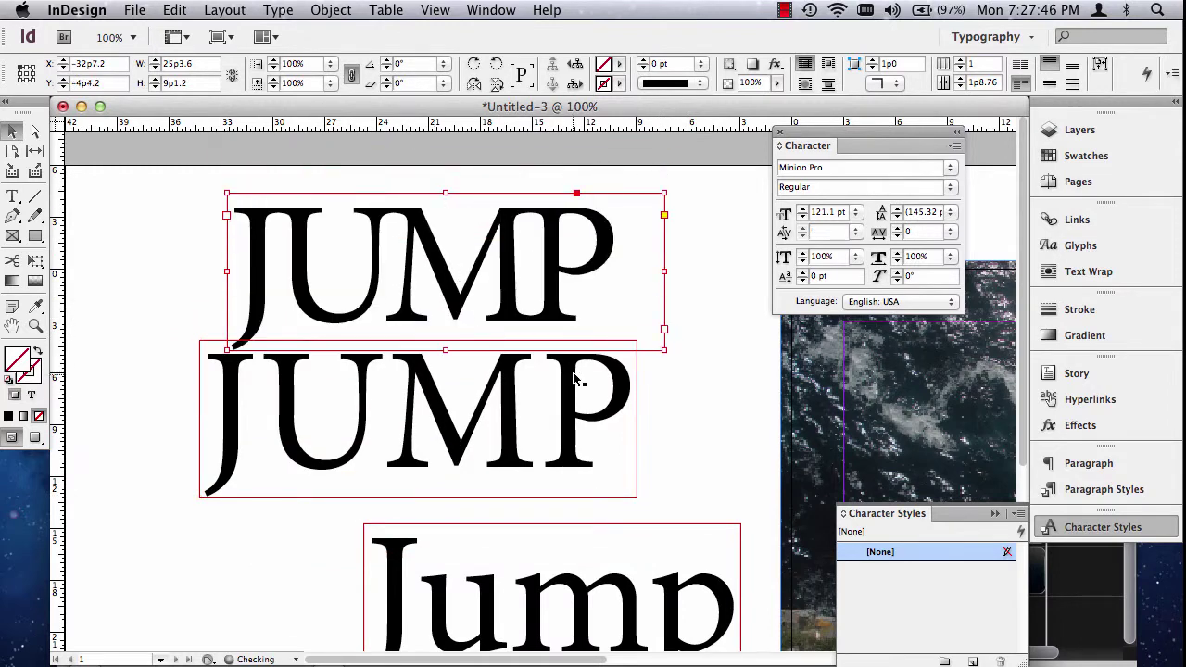
click(736, 439)
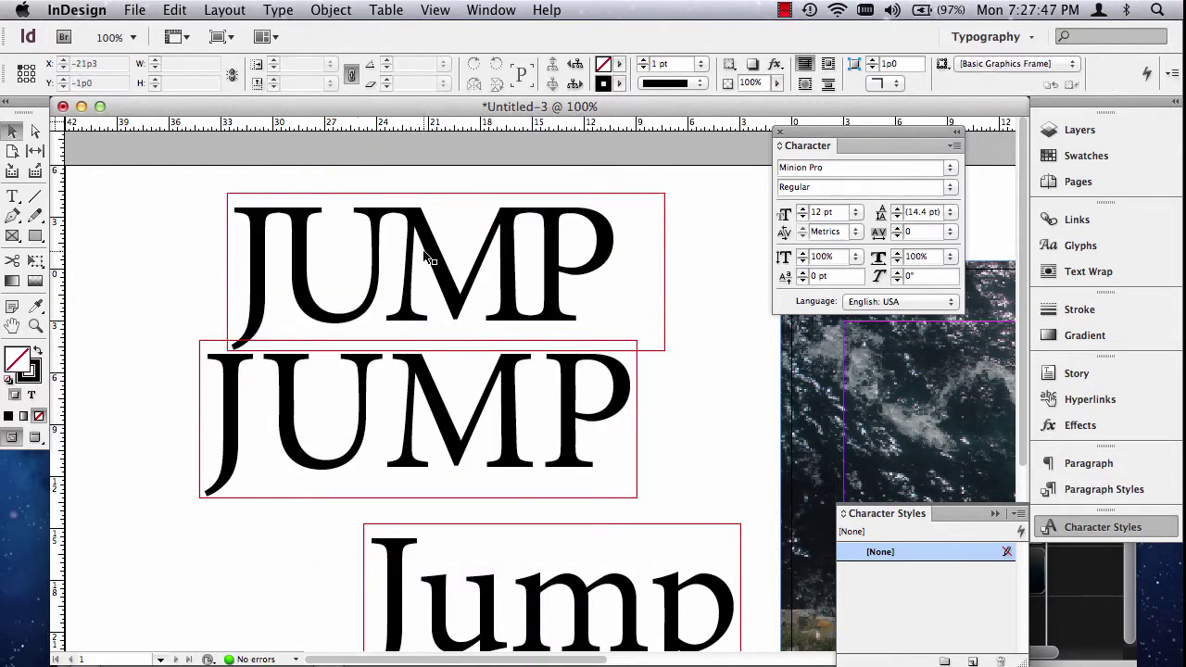
Step: Align the lower "JUMP" more closely beneath the kerned one, set its kerning to Optical and deselect it
drag(455, 429, 494, 445)
triple_click(457, 429)
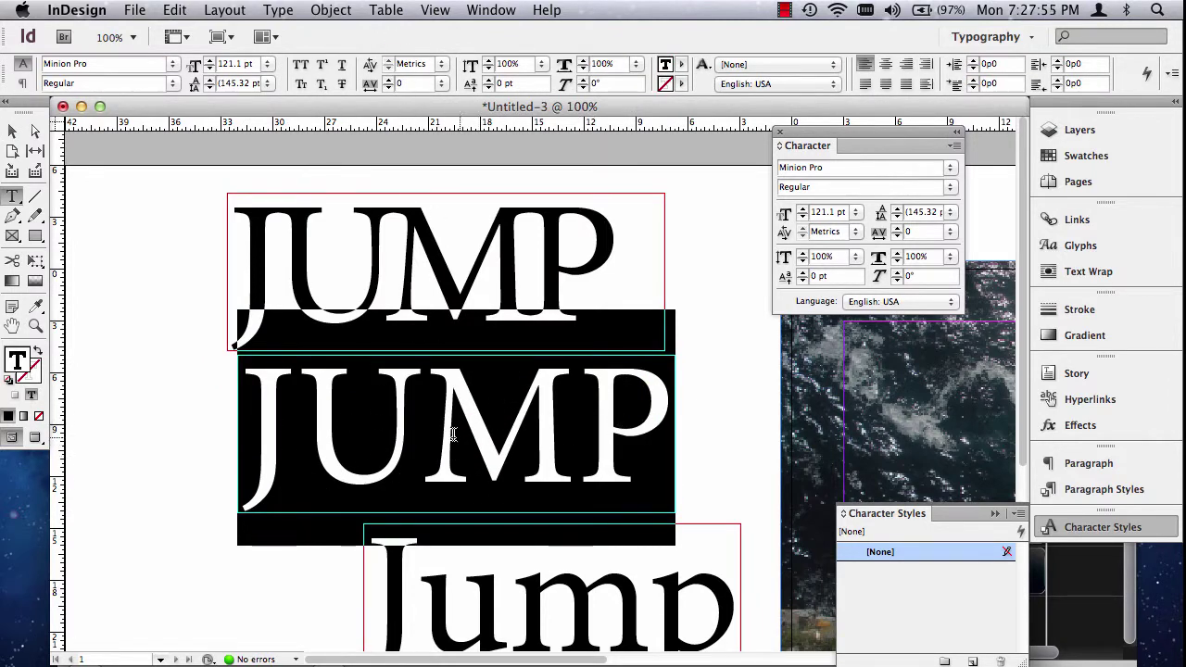
click(441, 64)
click(427, 81)
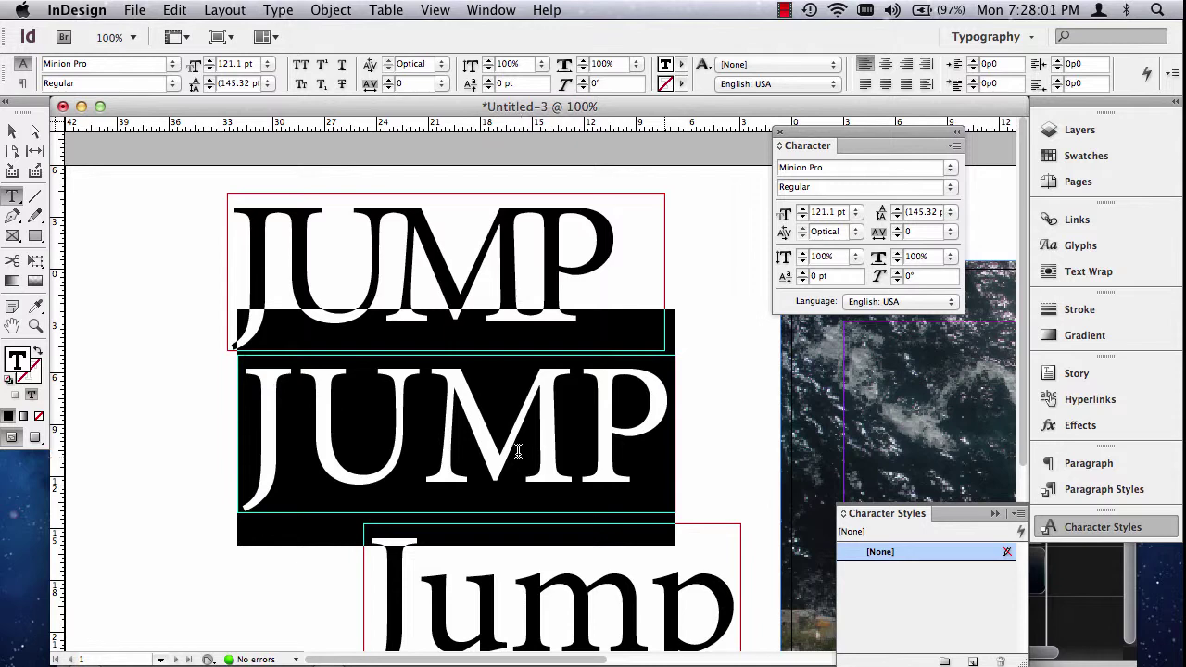
click(12, 131)
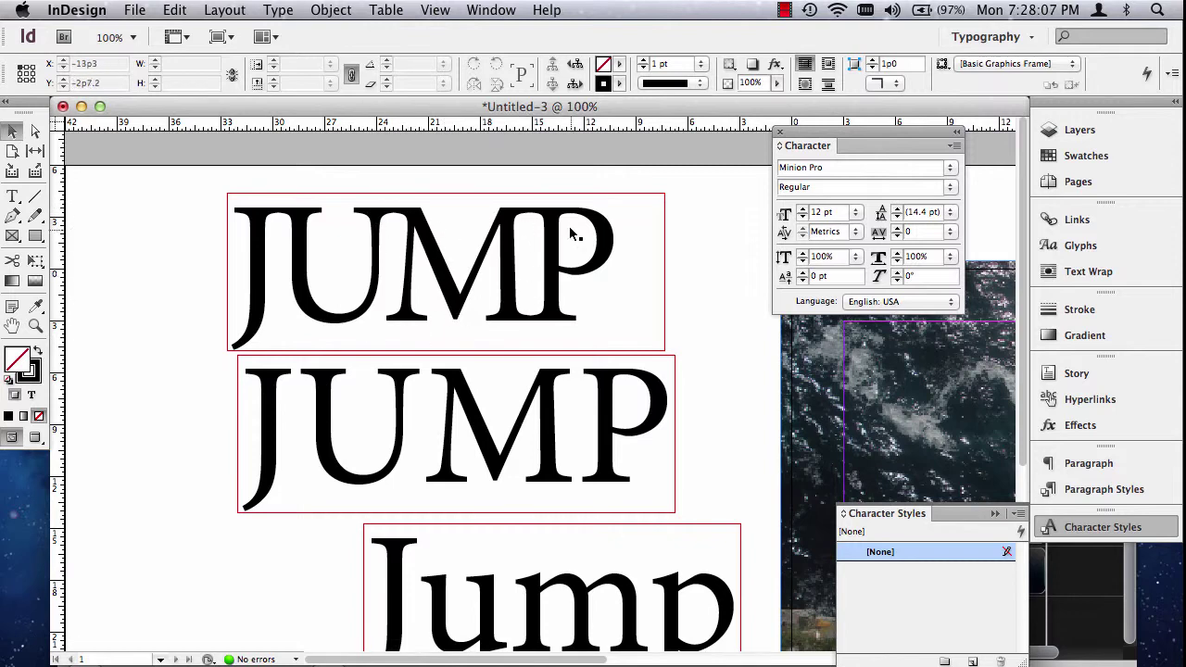
Step: Set the tracking of the whole lower "JUMP" to -40 and deselect the text
click(12, 195)
triple_click(503, 436)
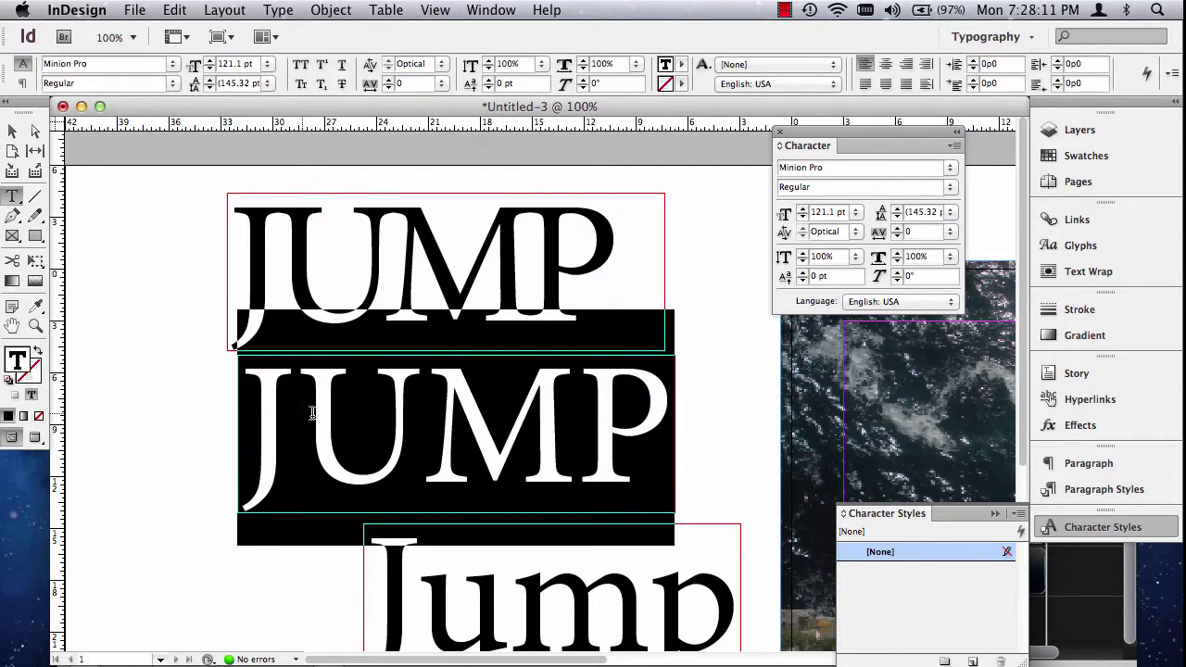
click(479, 445)
triple_click(478, 441)
click(388, 88)
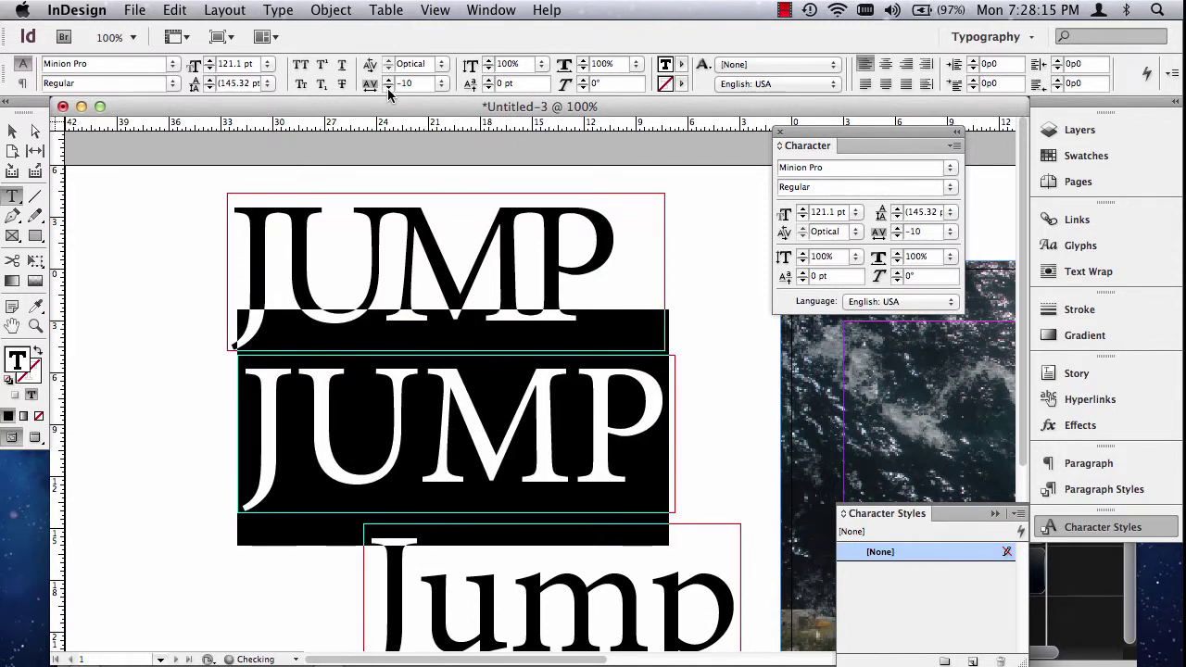
click(388, 88)
click(389, 88)
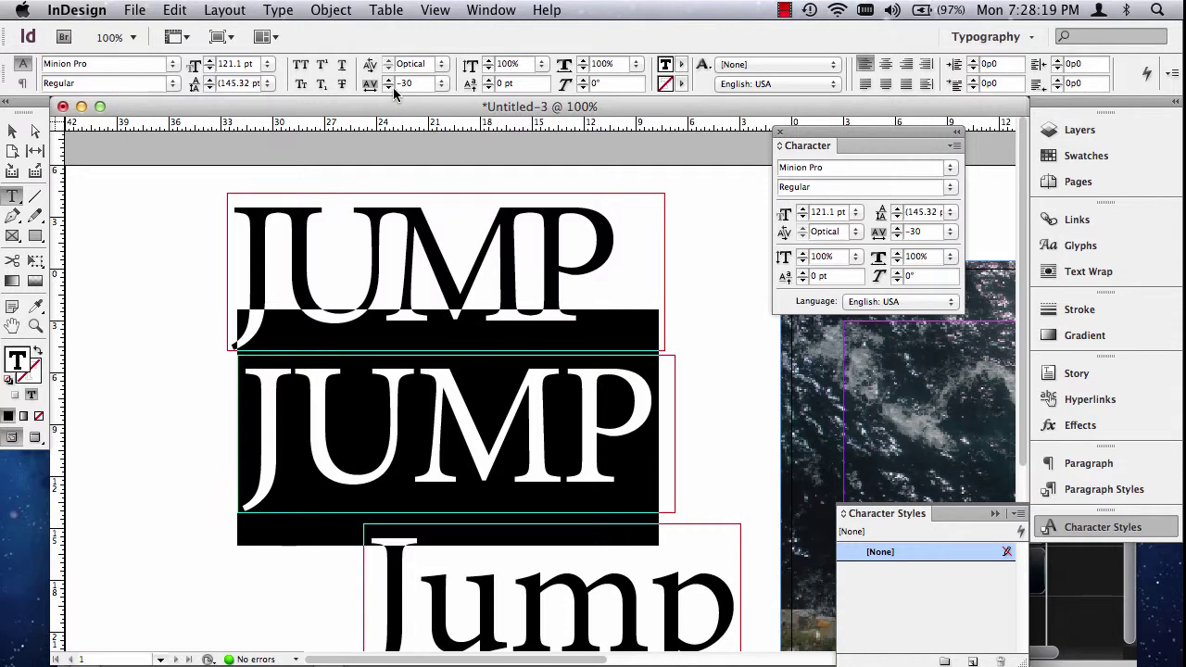
click(390, 88)
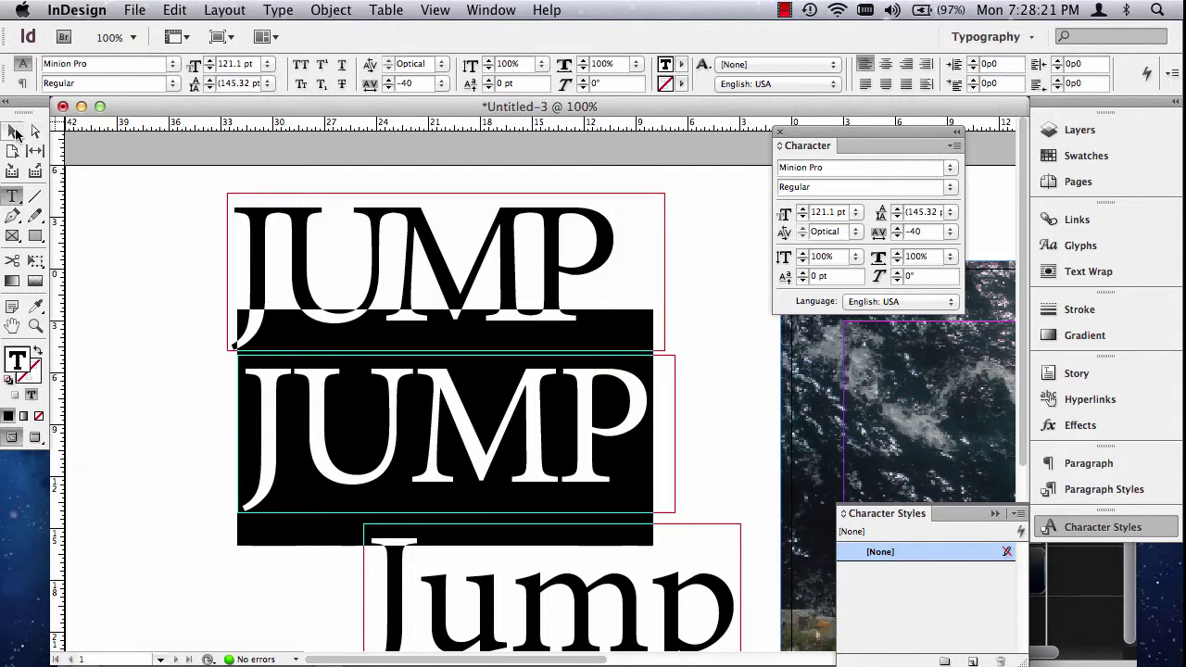
key(Escape)
click(158, 198)
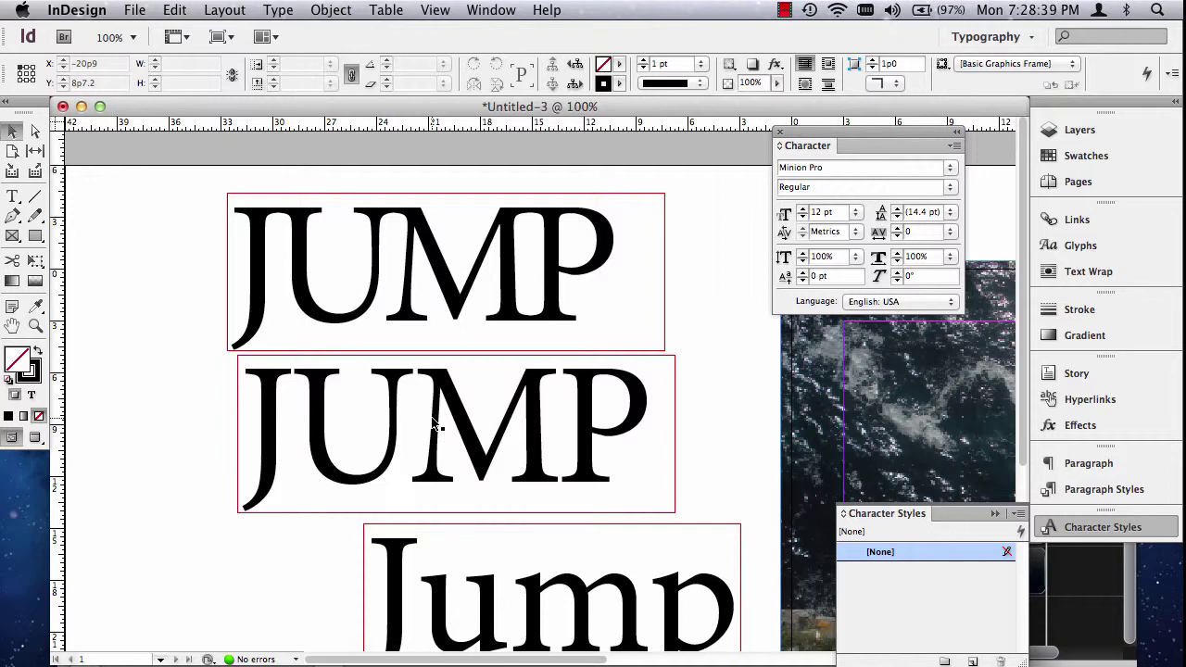
Step: View the whole page with its pasteboard samples at 50% and check the lowercase "jump" in Preview mode
key(super+o)
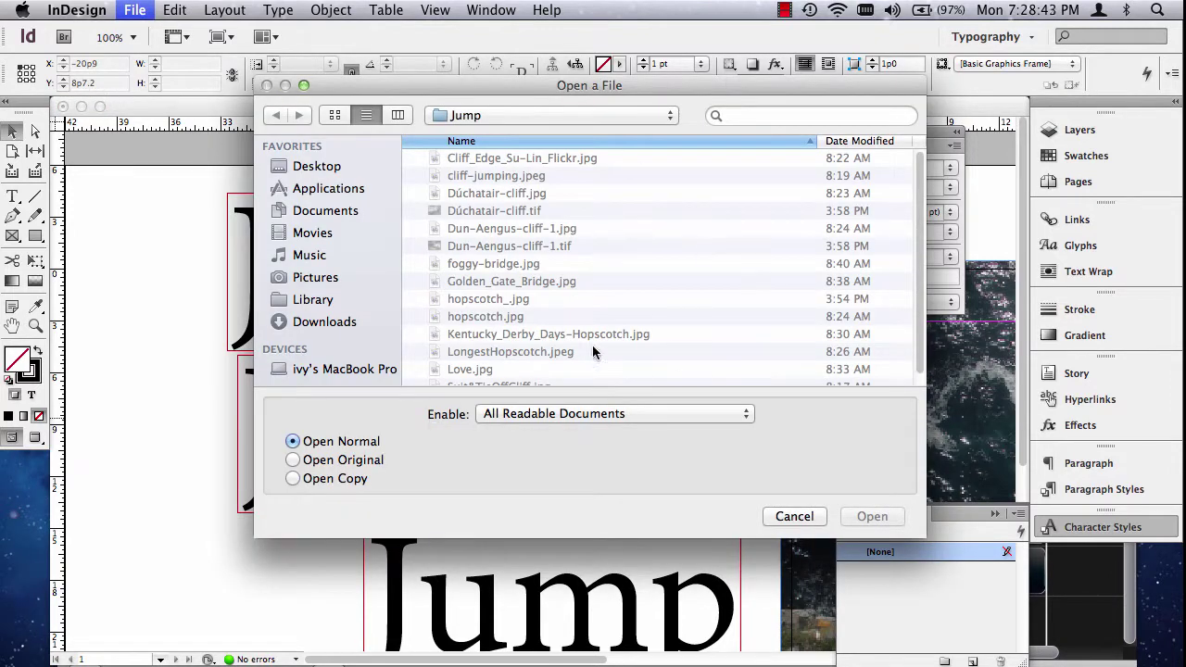
click(794, 517)
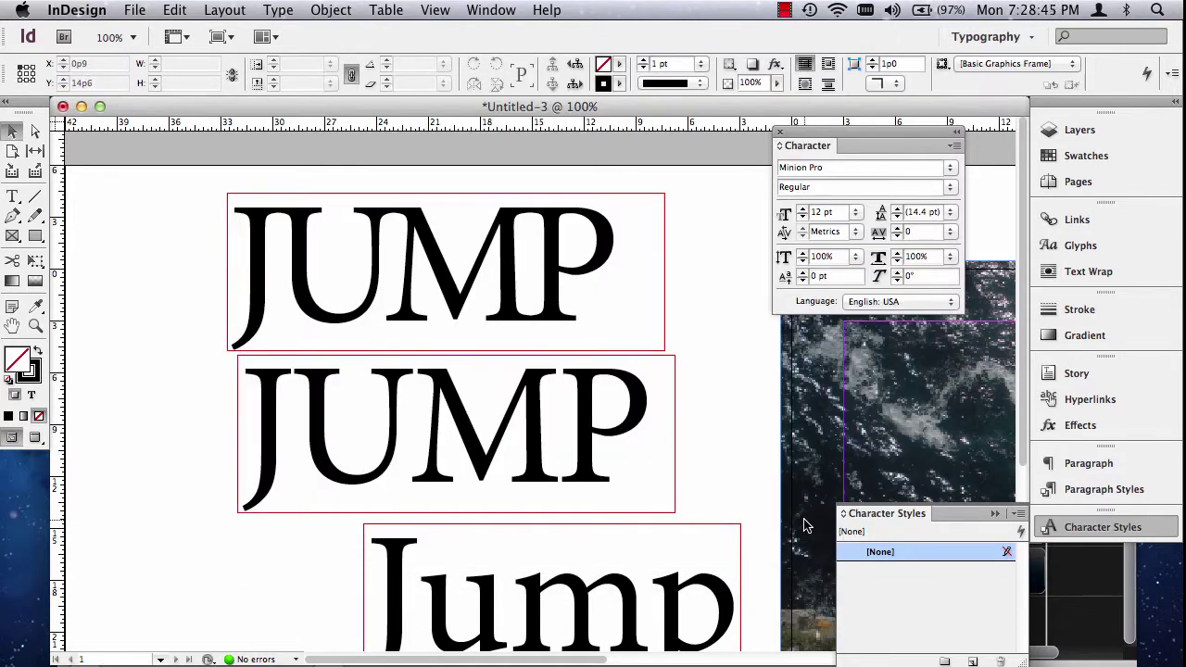
key(super+0)
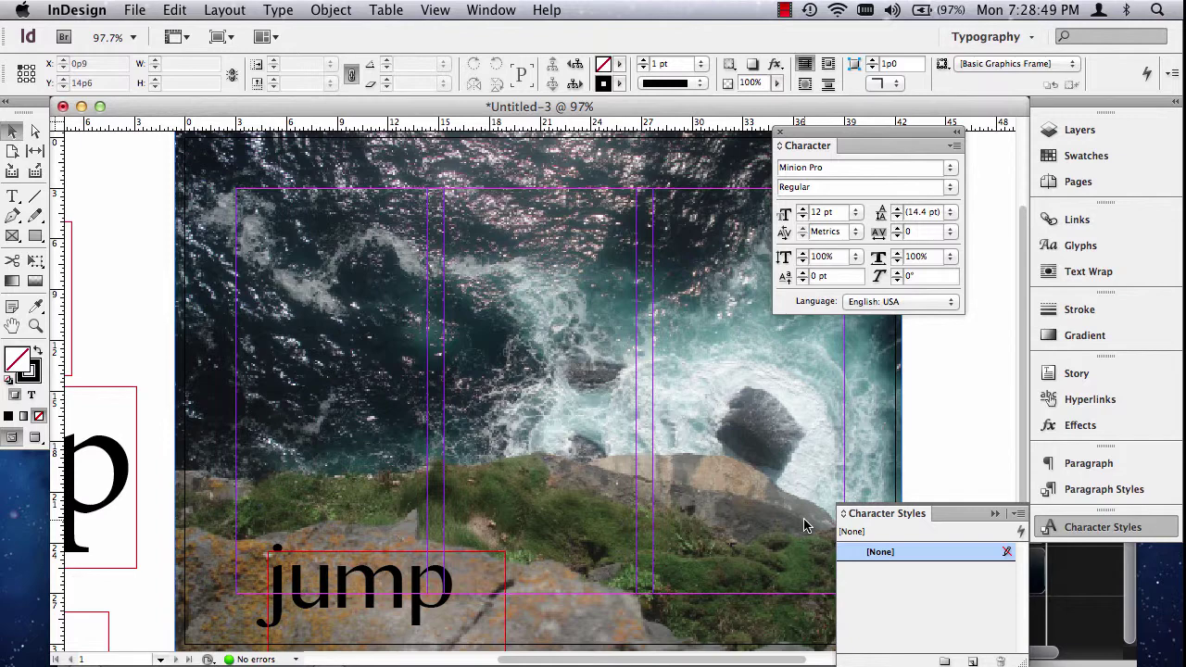
key(super+minus)
key(super+minus)
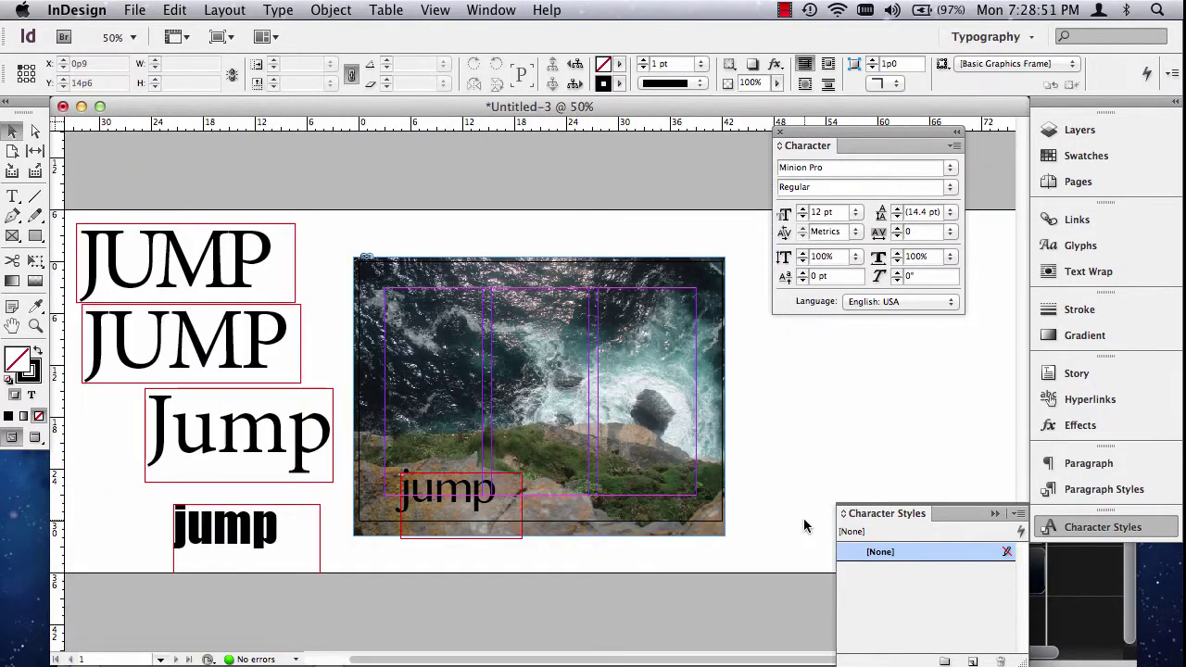
key(w)
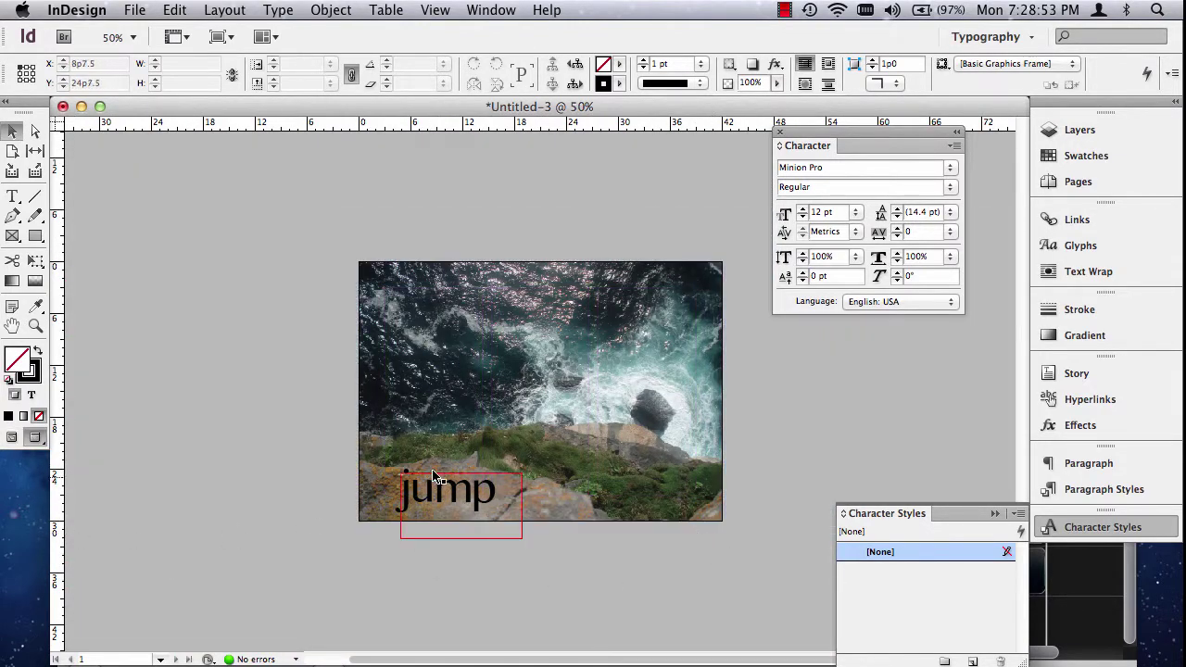
key(w)
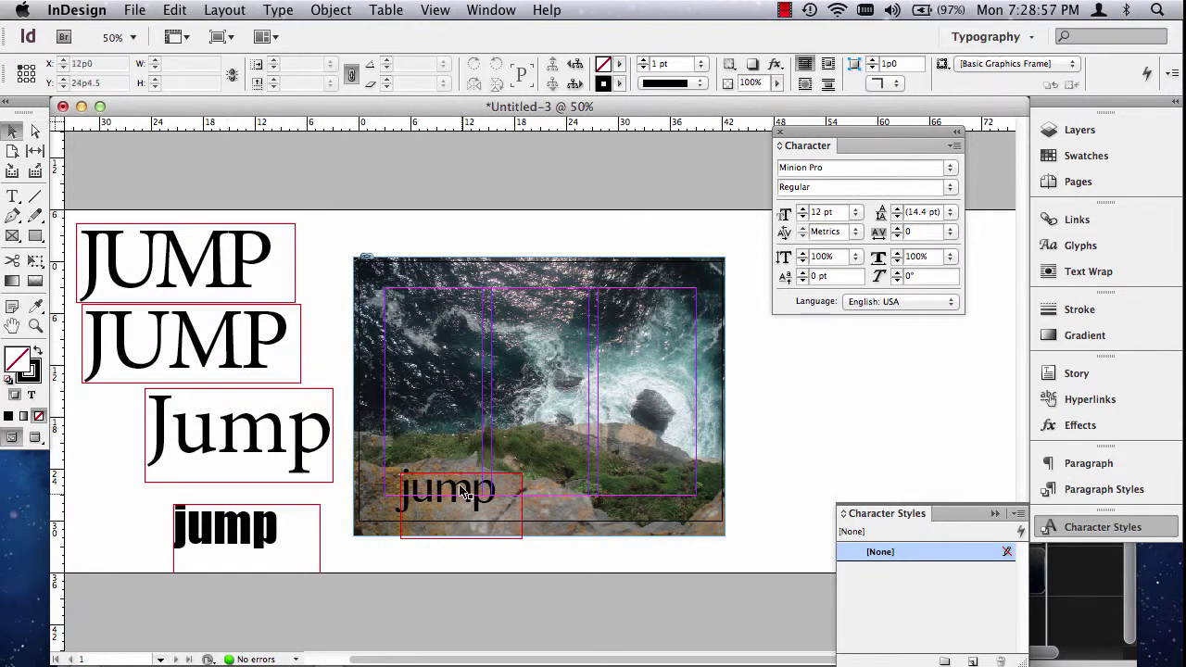
Step: Try swapping the lowercase "jump" on the rocks for the hand-kerned "JUMP", scaled down to 75.687 pt, and preview the page
drag(460, 502, 146, 491)
drag(192, 266, 461, 514)
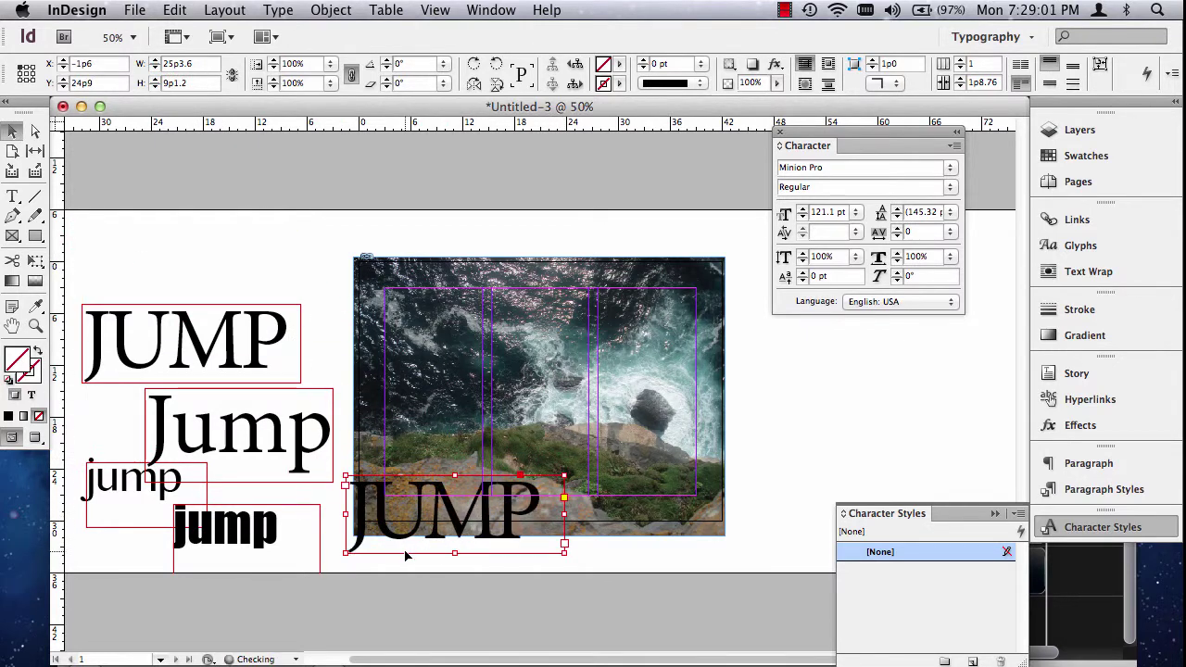
drag(348, 550, 429, 510)
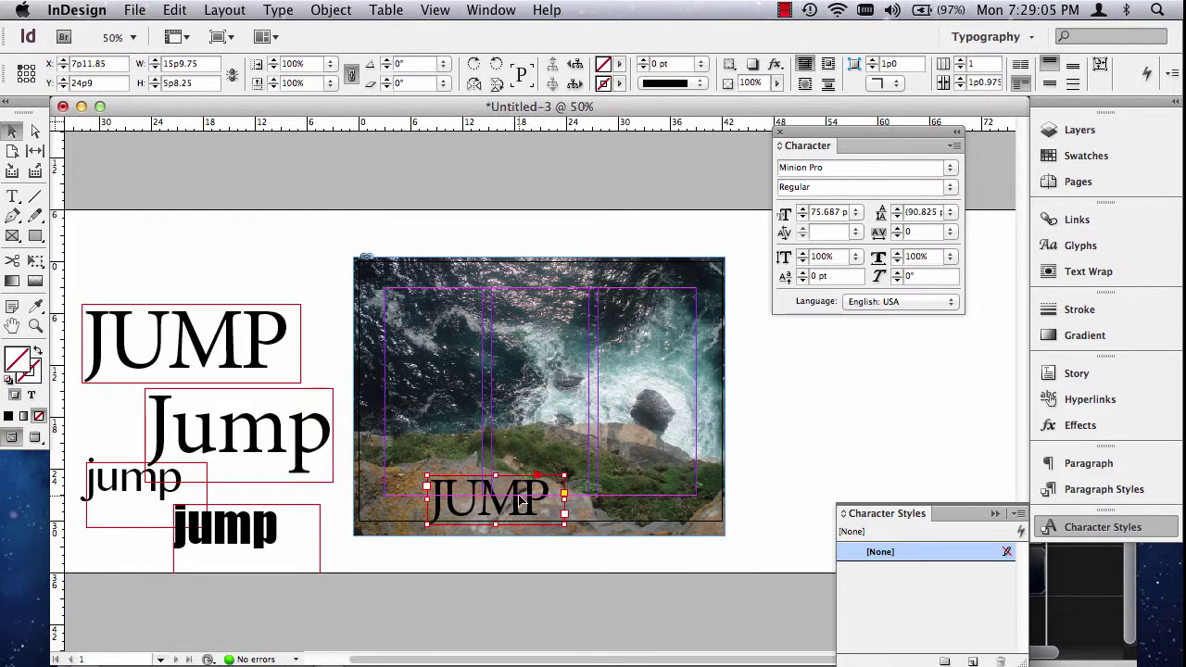
drag(536, 498, 489, 494)
click(522, 564)
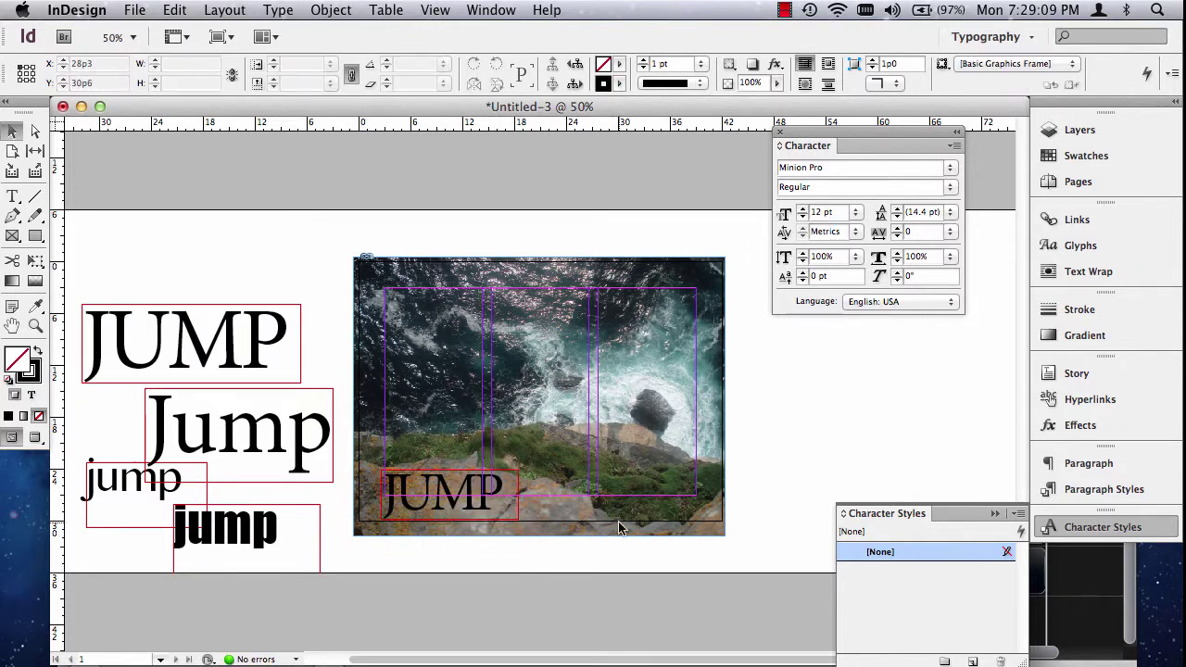
key(w)
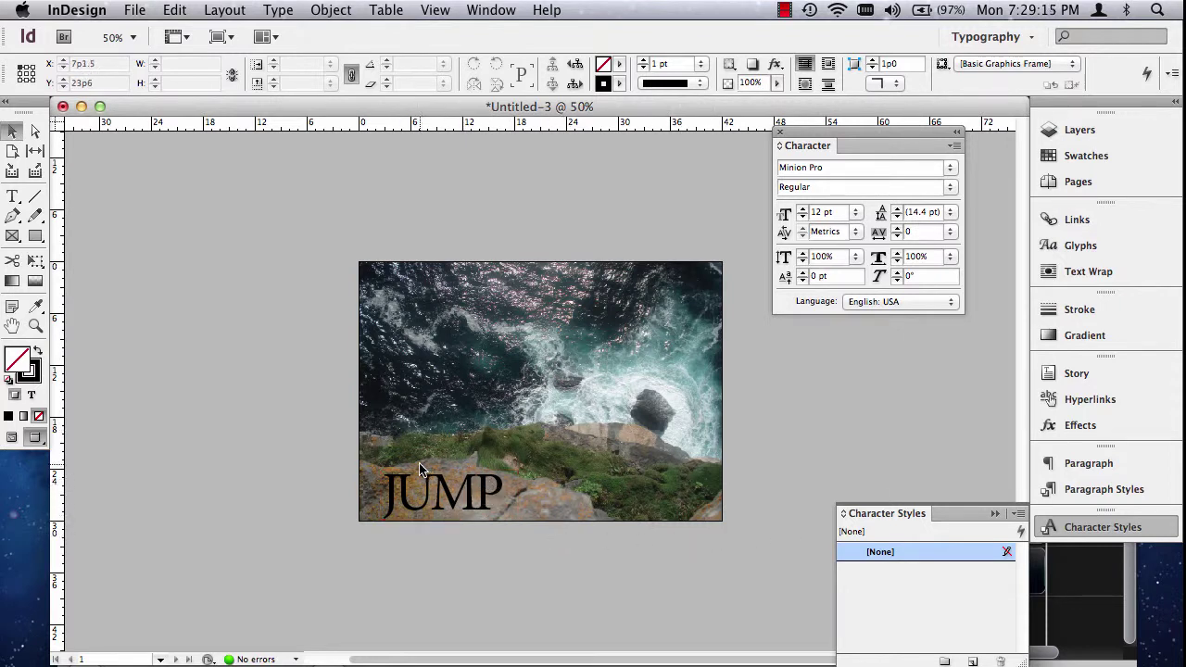
key(w)
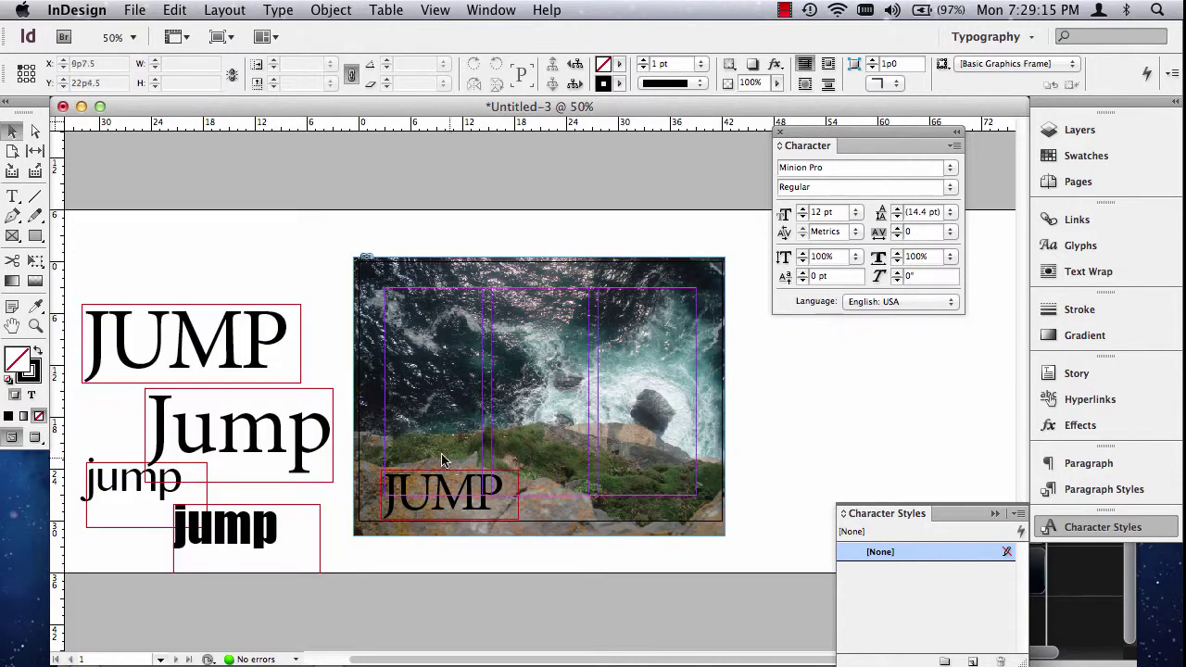
Step: Undo the swap to restore the lowercase "jump" on the rocks, and deselect it
click(457, 500)
key(ctrl+z)
key(ctrl+z)
key(super+shift+z)
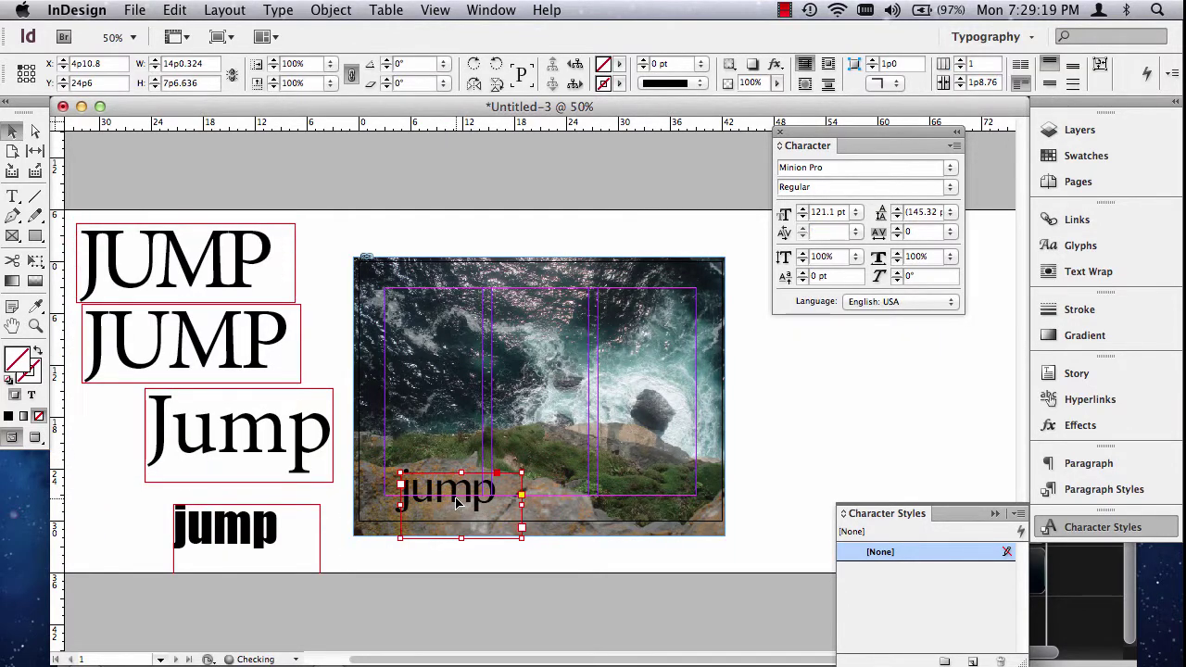
click(413, 552)
Step: Switch to Preview mode, select the word "jump" on the rocks and display the full list of color swatches
key(w)
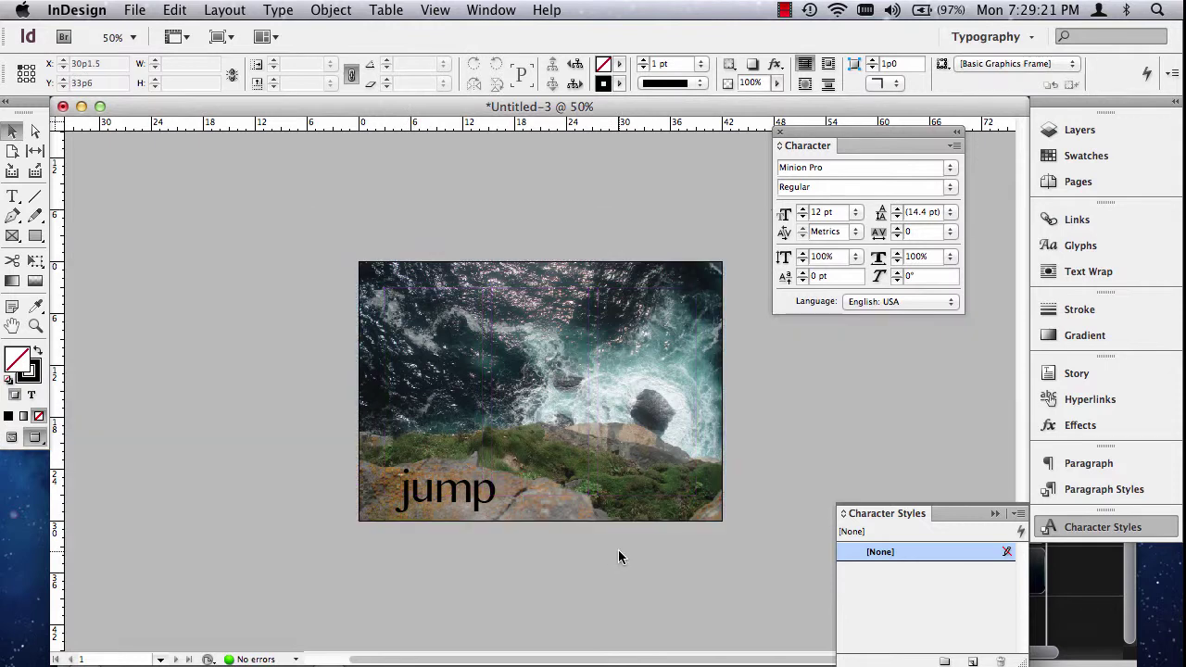
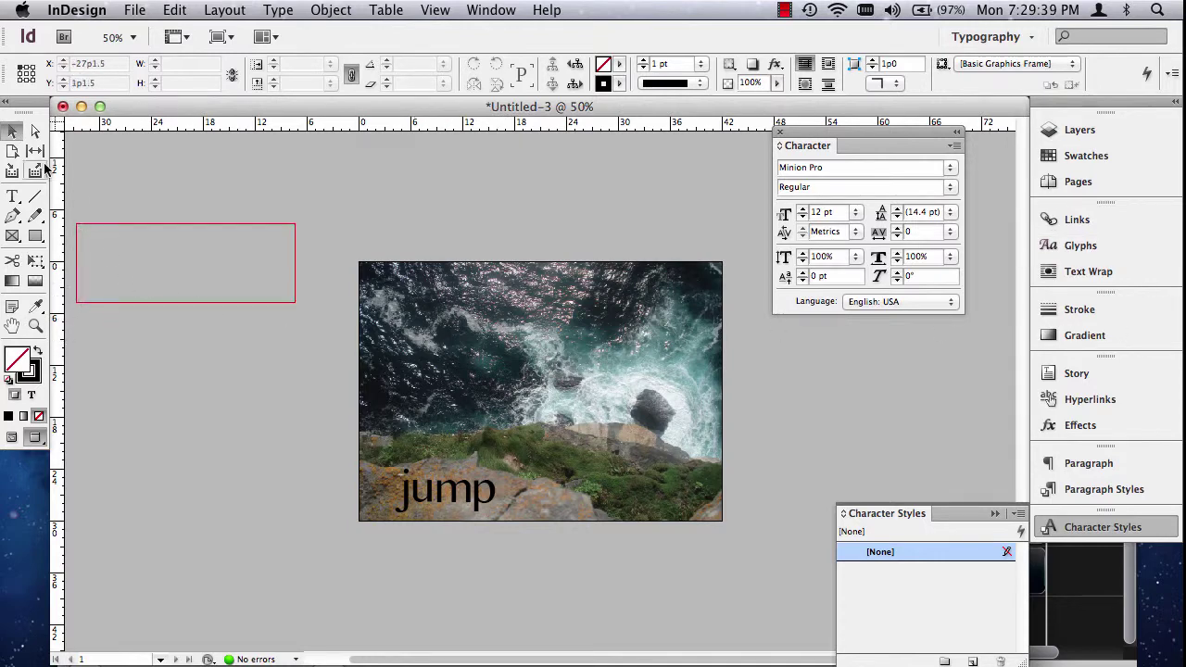
click(12, 197)
double_click(387, 484)
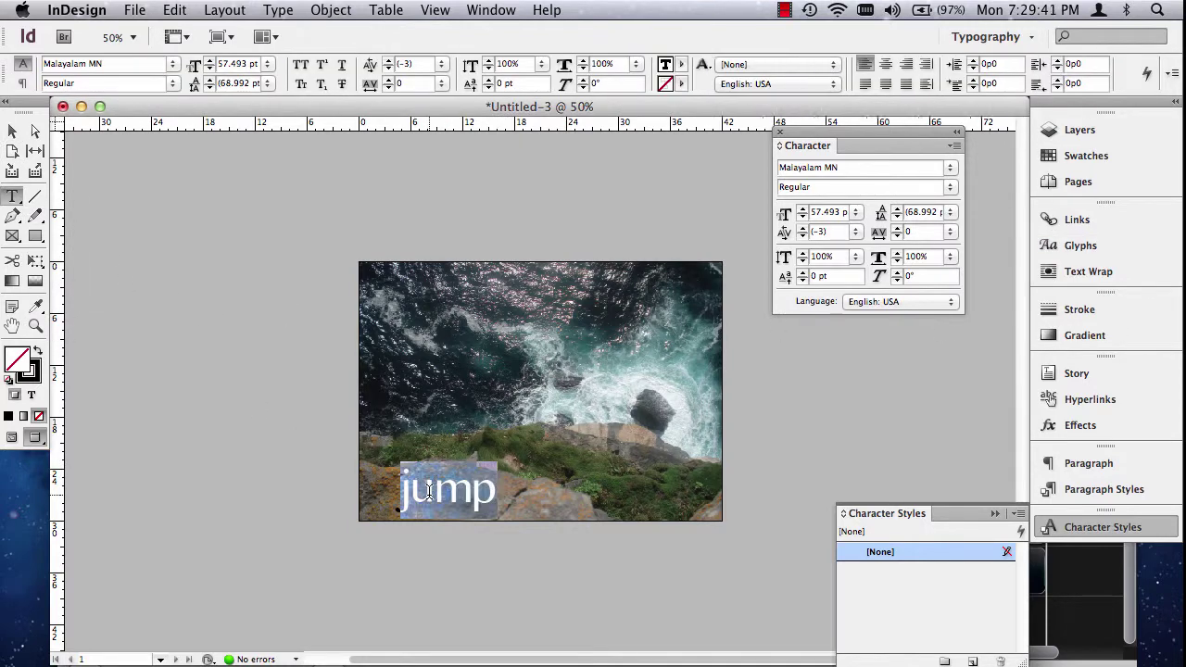
click(1080, 161)
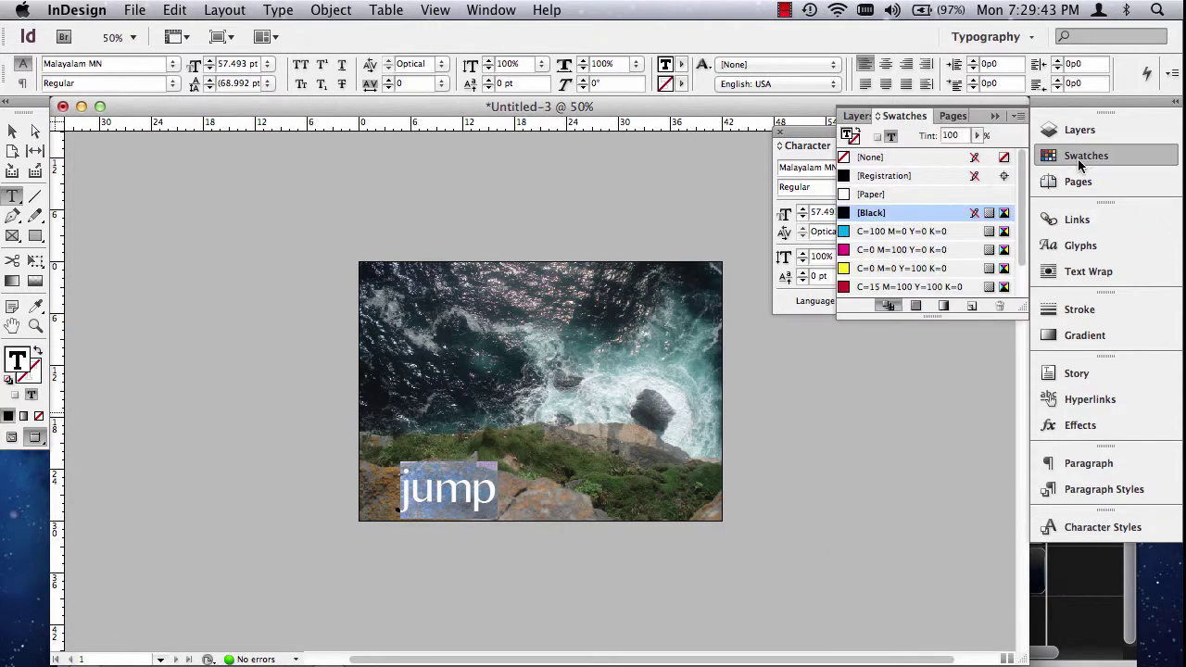
drag(1025, 308, 1023, 532)
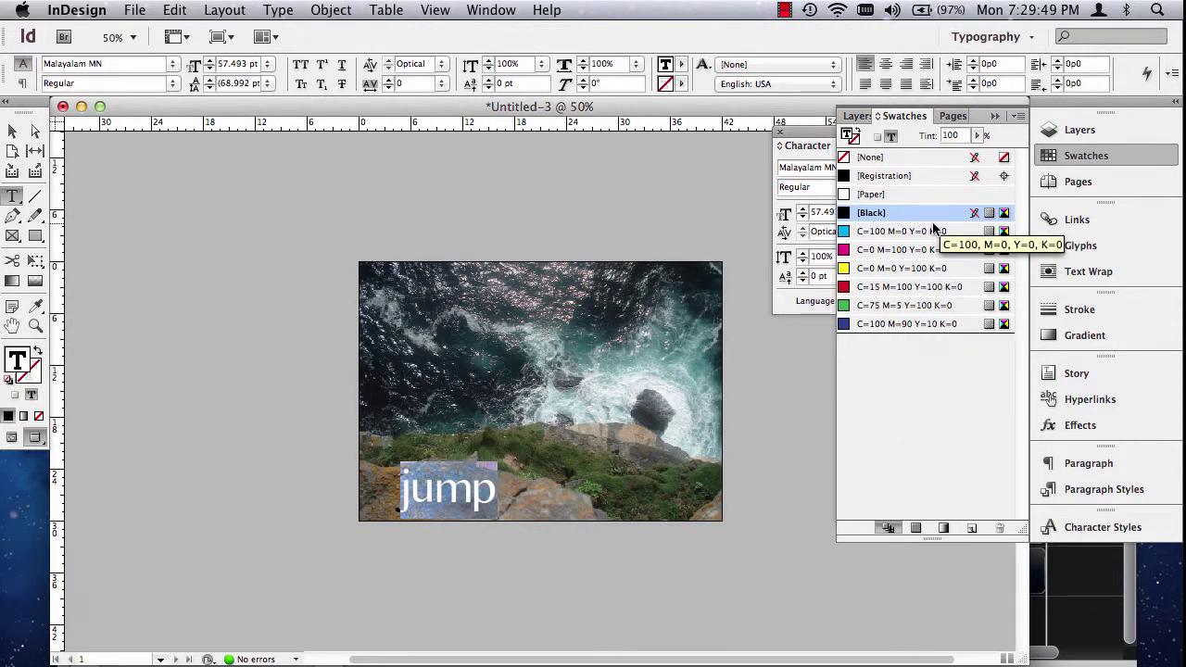
Step: Start a new color swatch with the PANTONE+ CMYK Coated color mode and browse its colors
click(1019, 117)
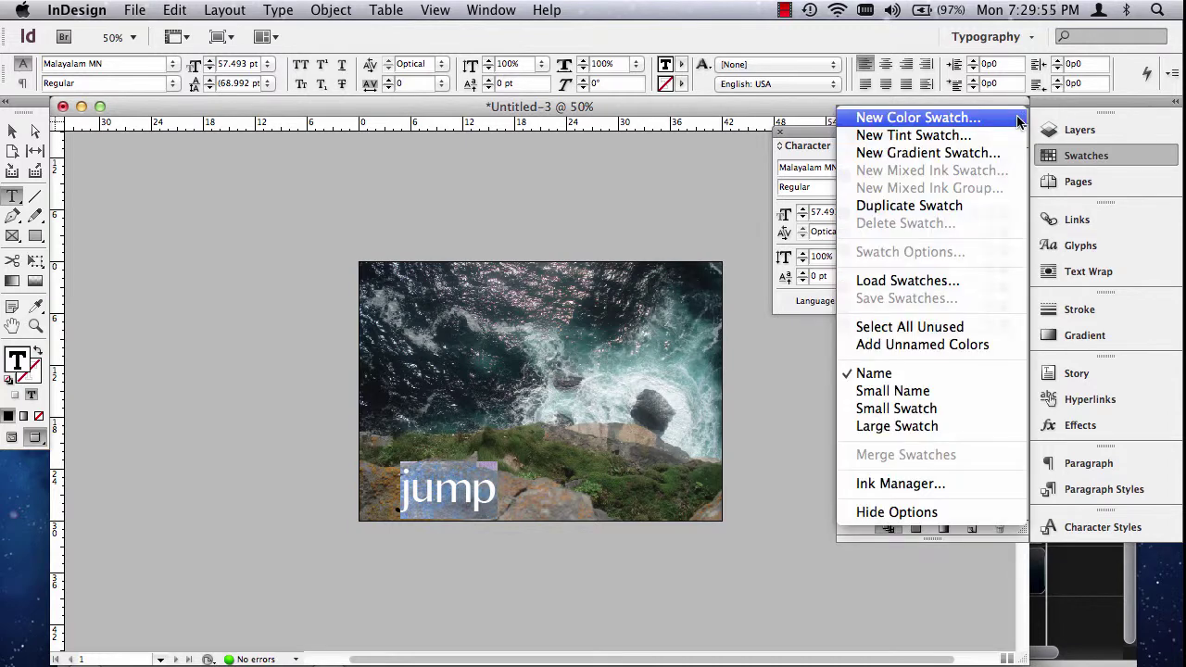
click(927, 119)
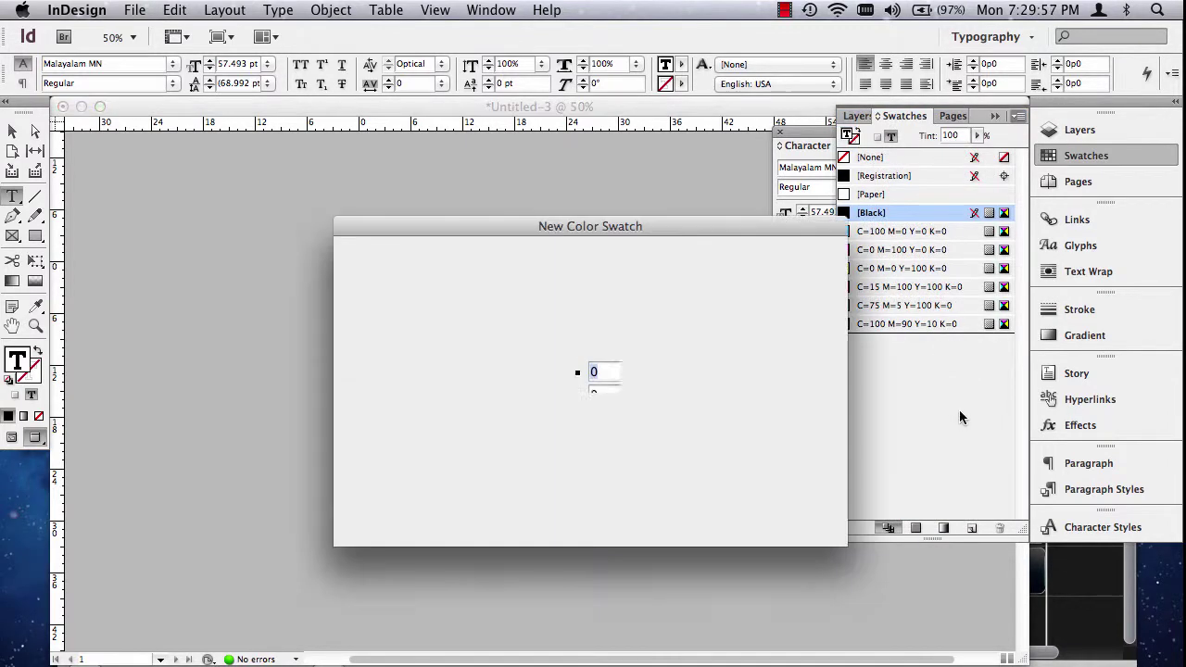
click(530, 338)
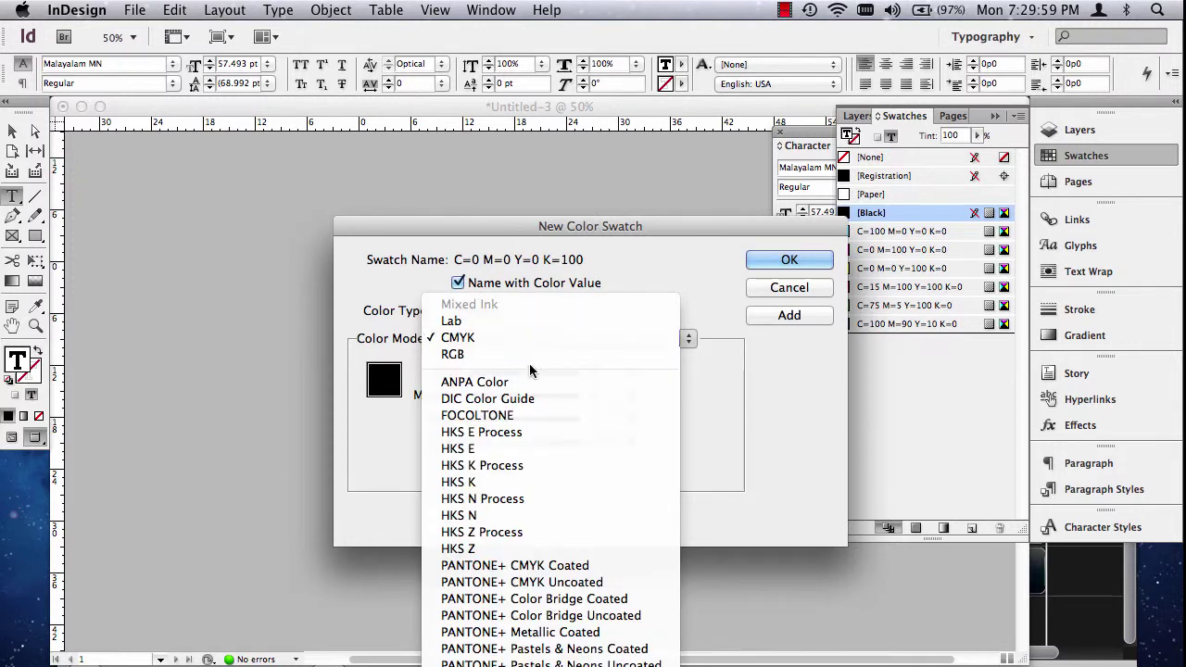
scroll(529, 363, down, 5)
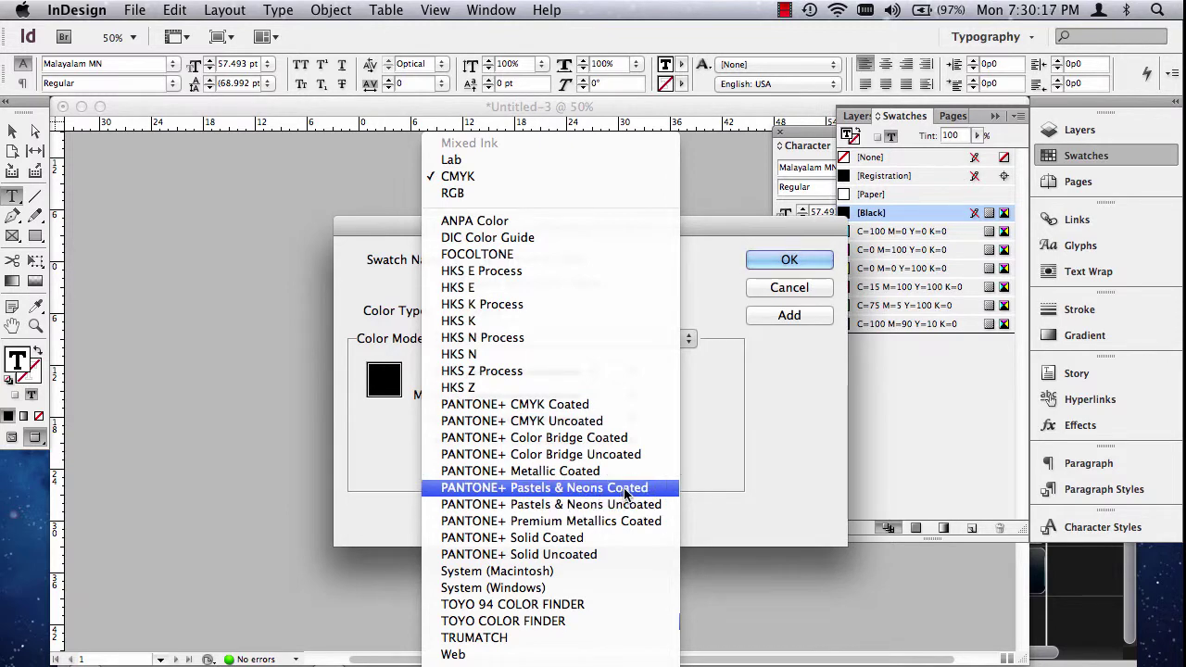
click(584, 405)
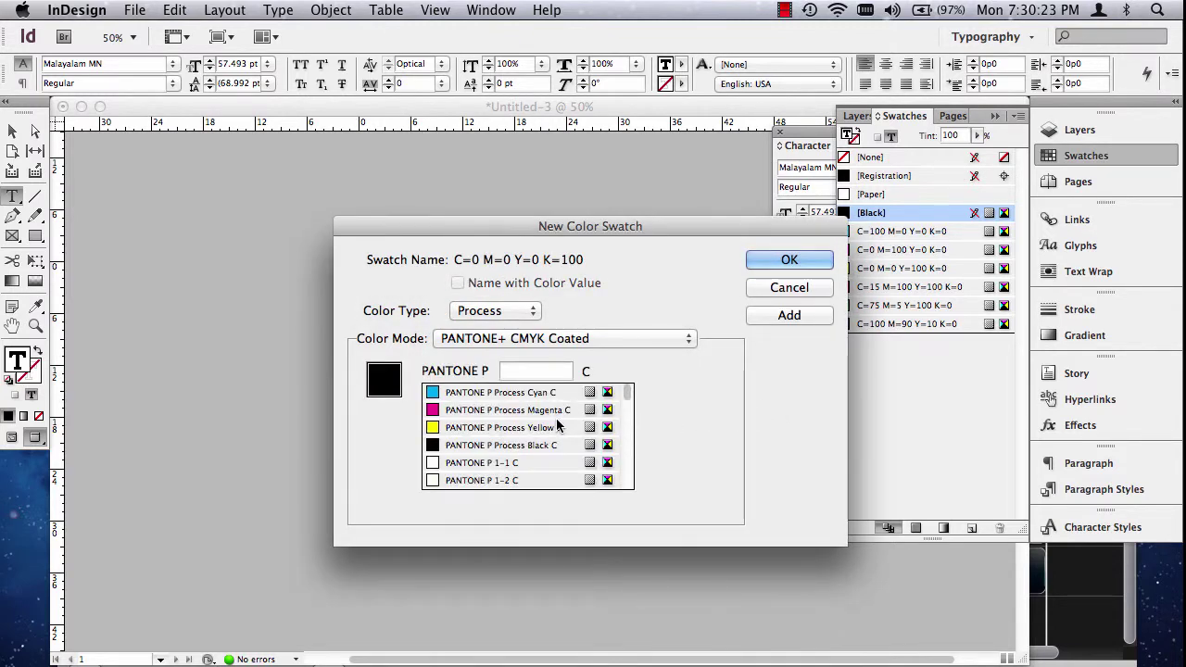
scroll(556, 418, down, 3)
scroll(556, 418, up, 3)
click(604, 338)
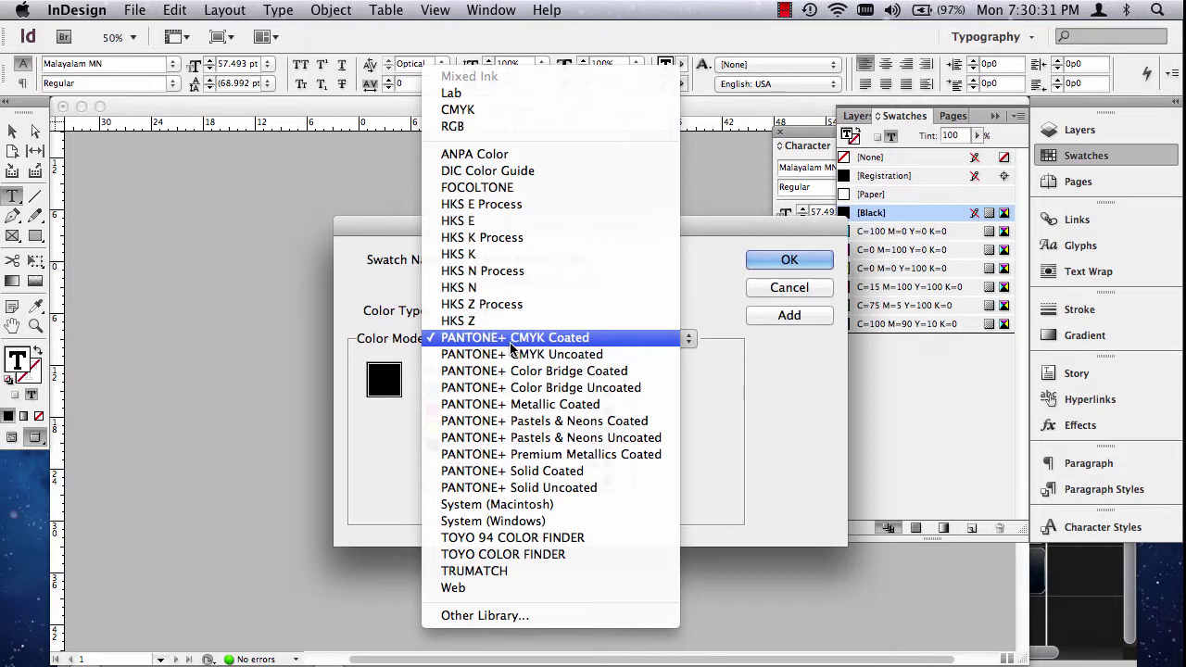
click(598, 341)
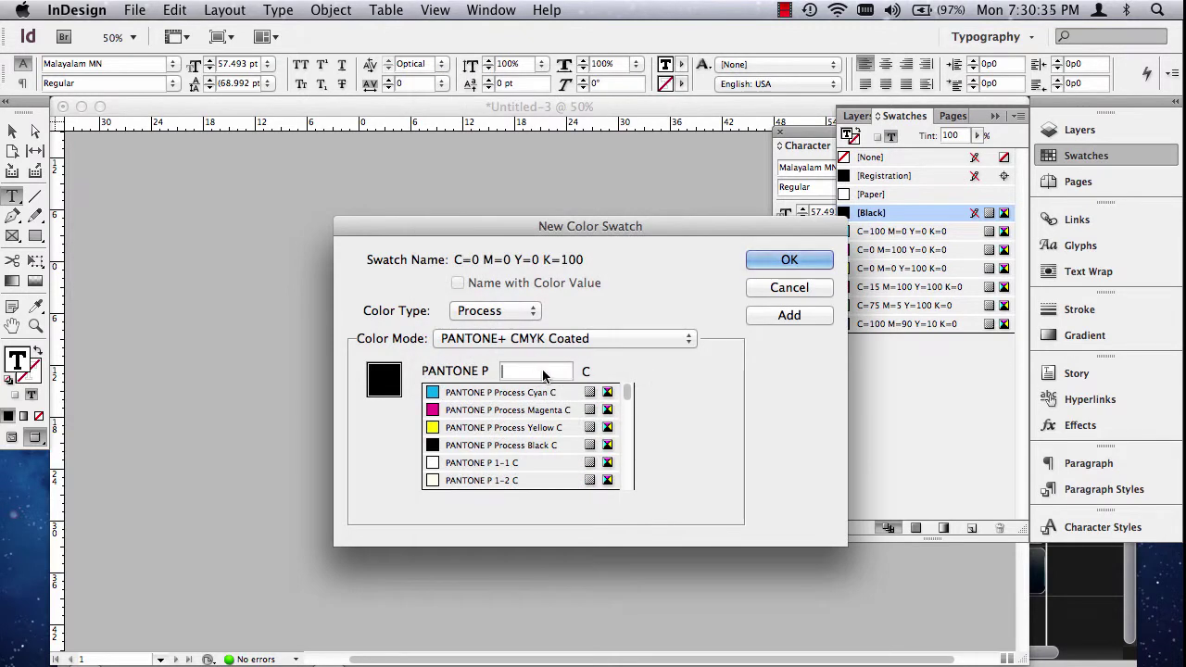
Step: Add the yellow PANTONE P 1-8 C swatch from the PANTONE+ CMYK Coated library and apply it to the selected word "jump"
text(50-1)
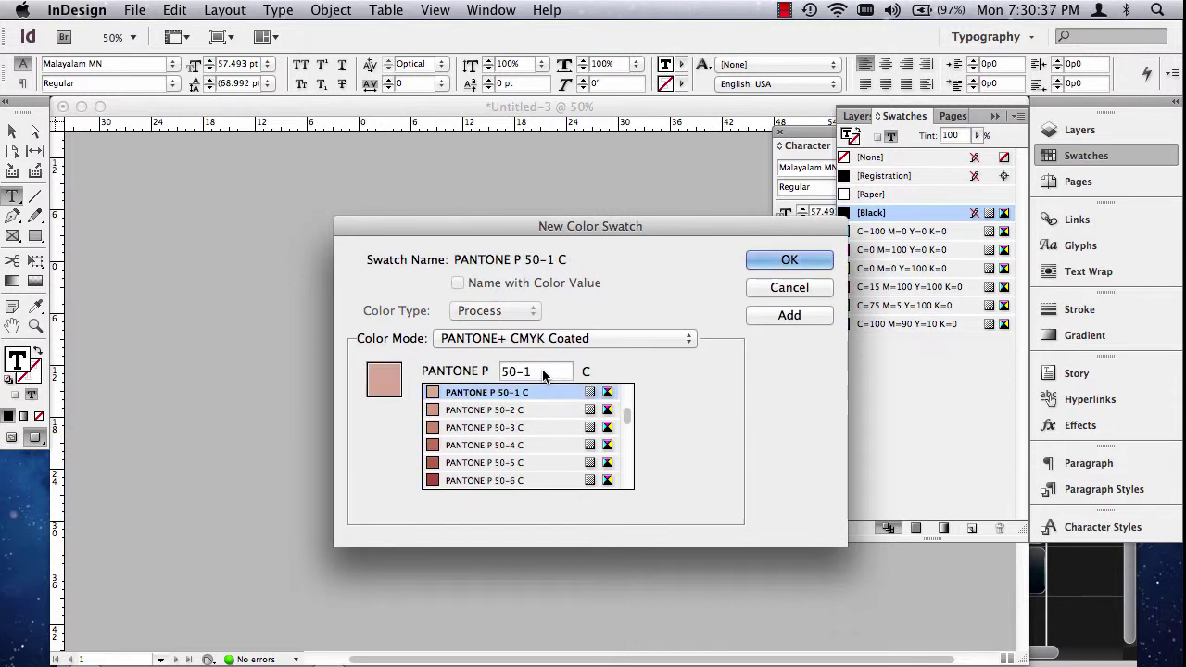
key(BackSpace)
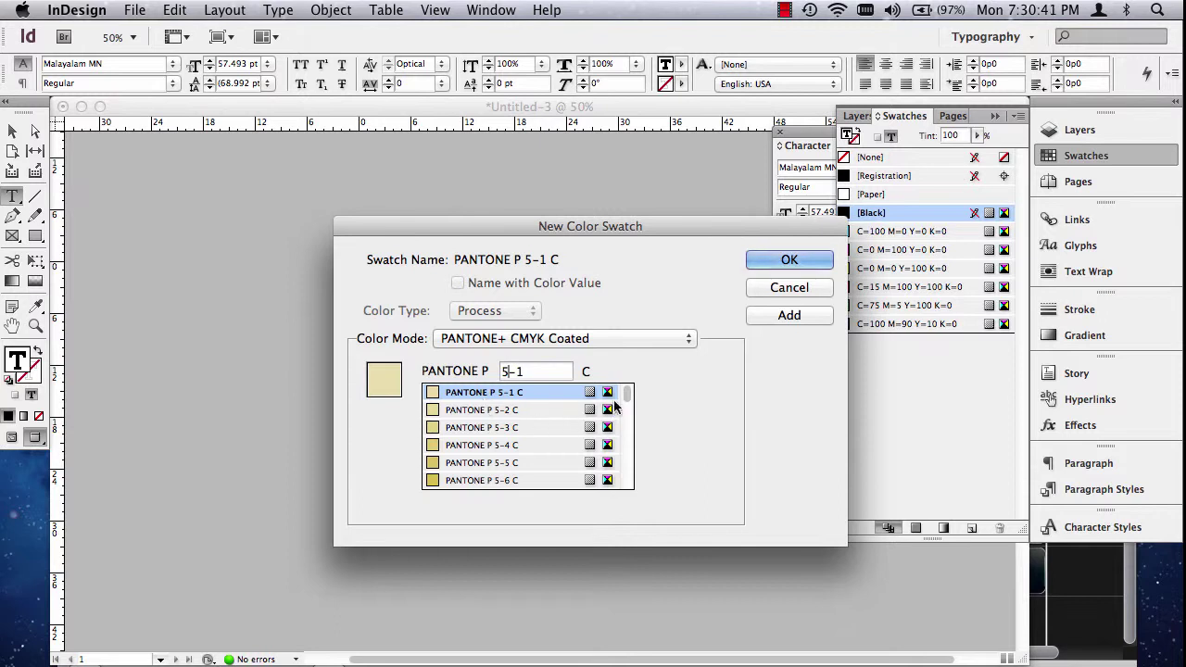
mouse_move(629, 397)
mouse_down()
mouse_move(630, 490)
mouse_move(627, 391)
mouse_up()
scroll(628, 471, down, 4)
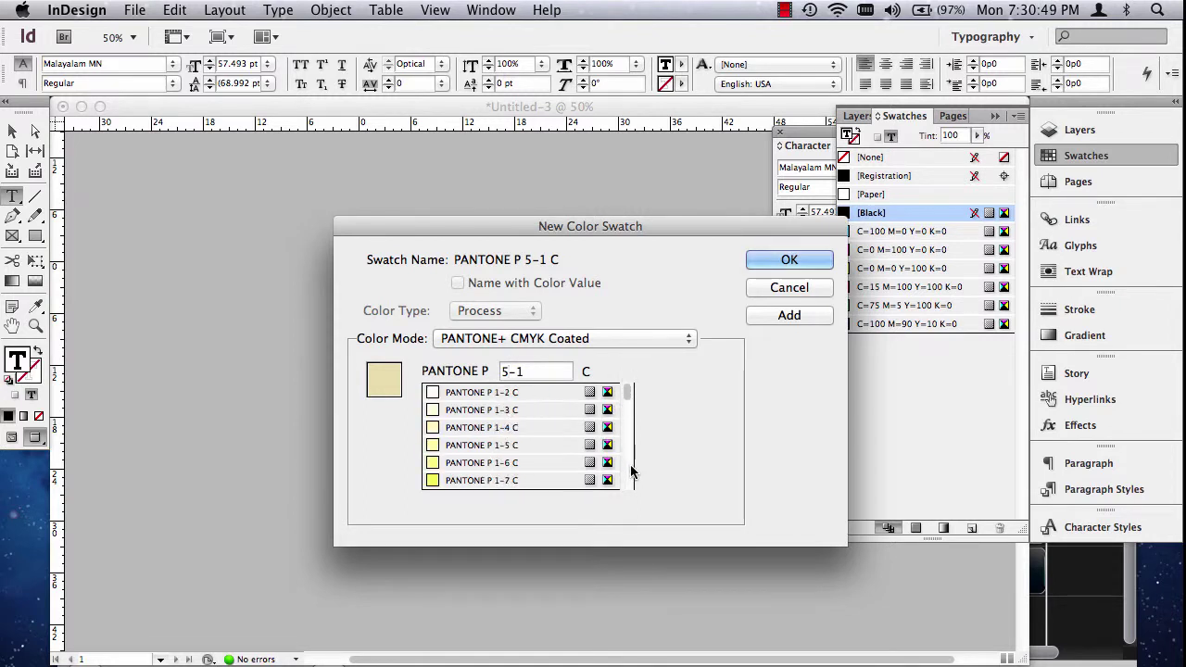
click(496, 410)
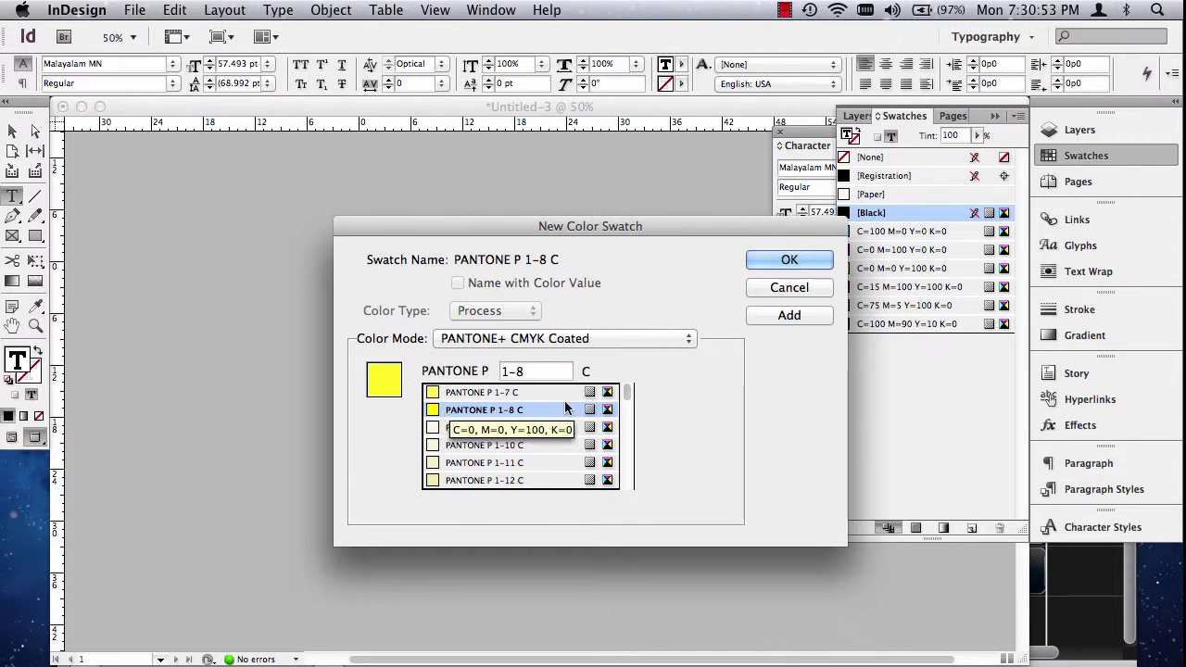
click(789, 315)
click(783, 261)
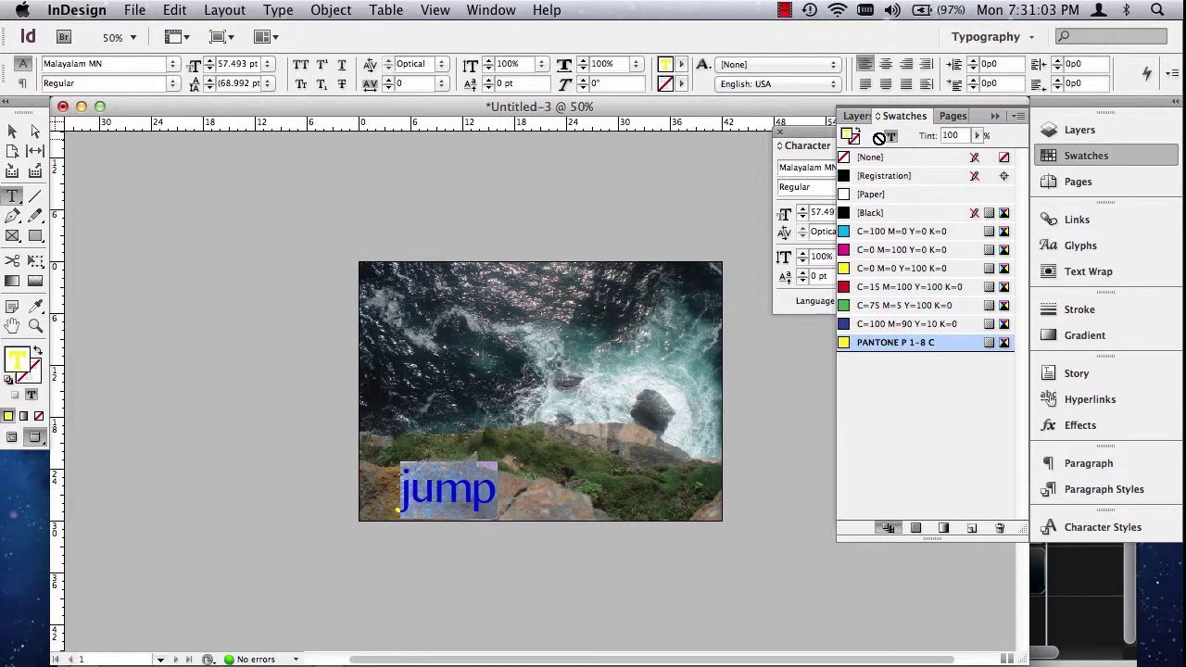
Step: Try filling the "jump" text frame with the C=0 M=100 Y=0 K=0 swatch, and undo the fill
click(12, 132)
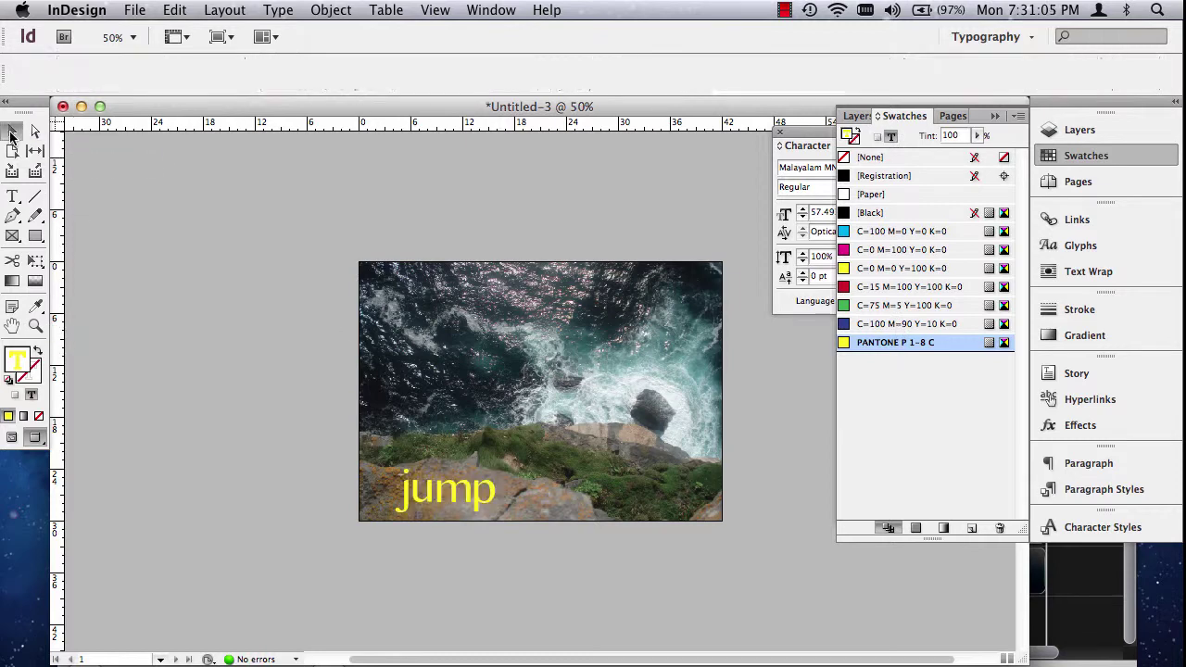
click(459, 491)
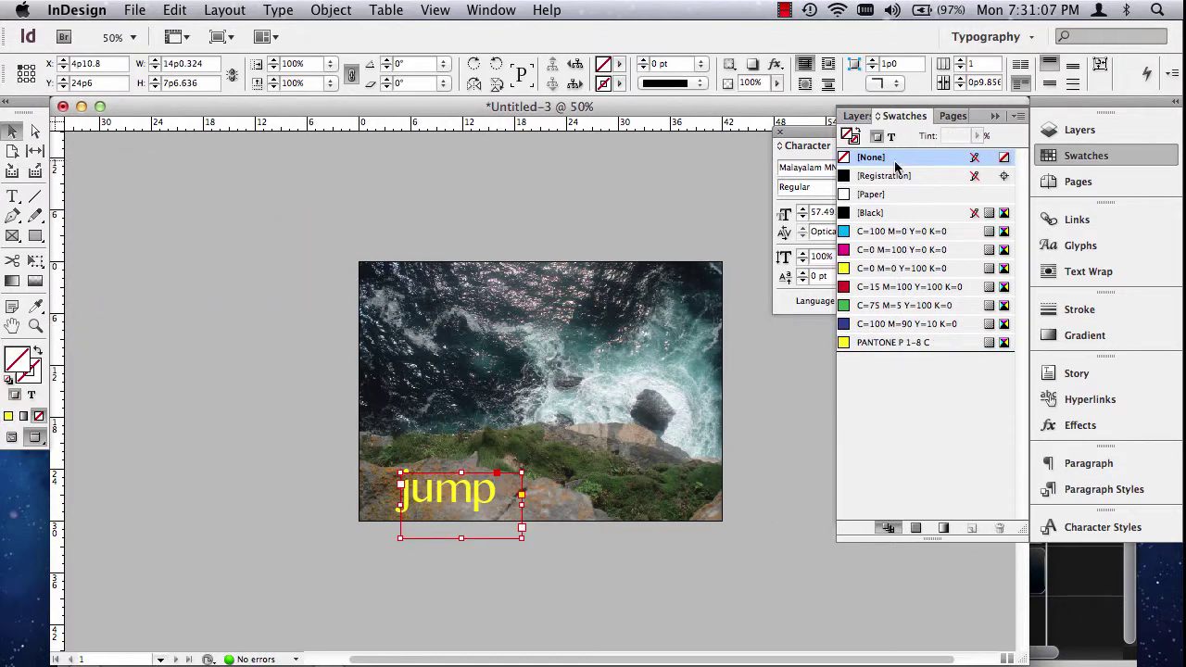
click(885, 249)
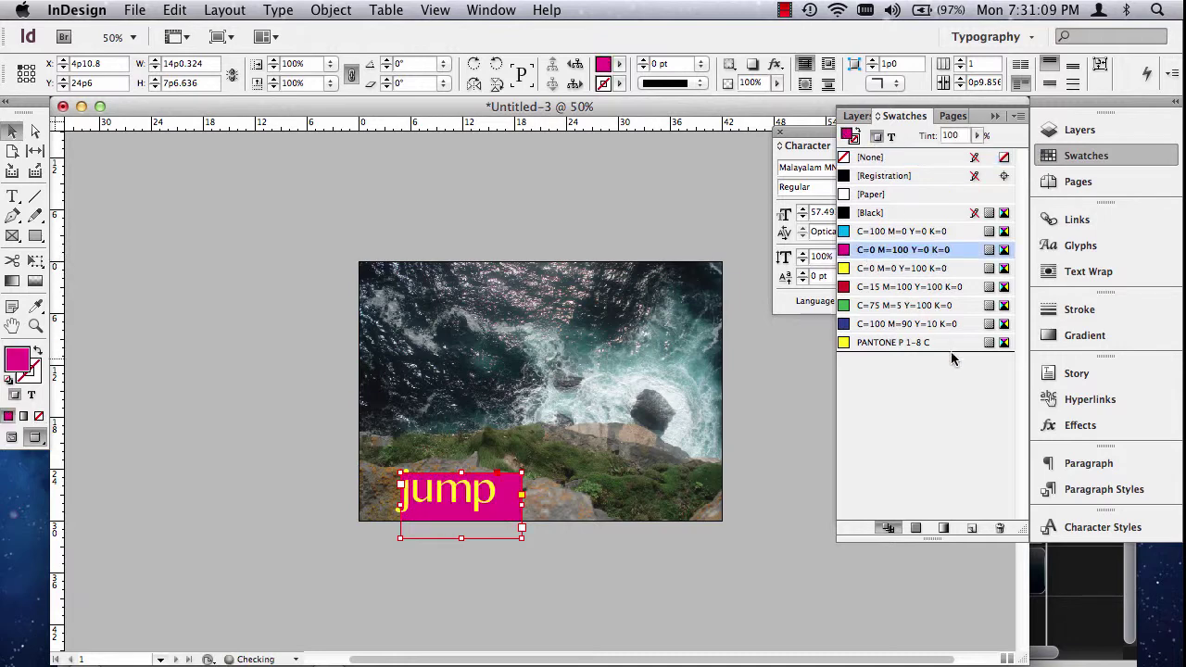
click(532, 578)
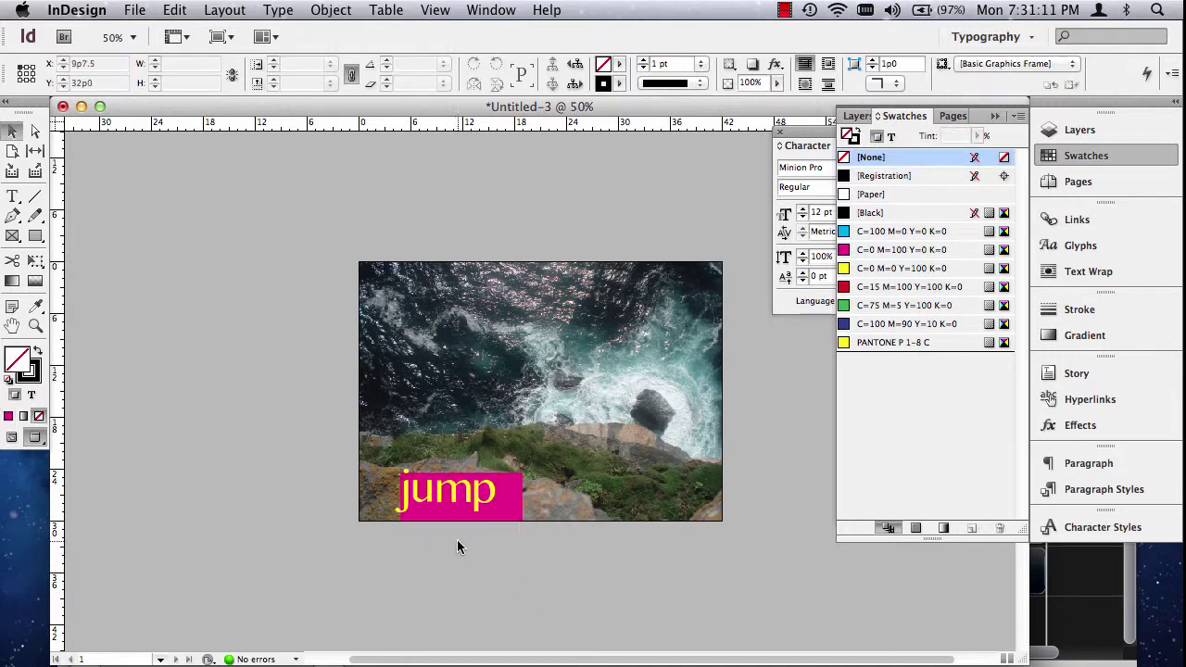
key(super+z)
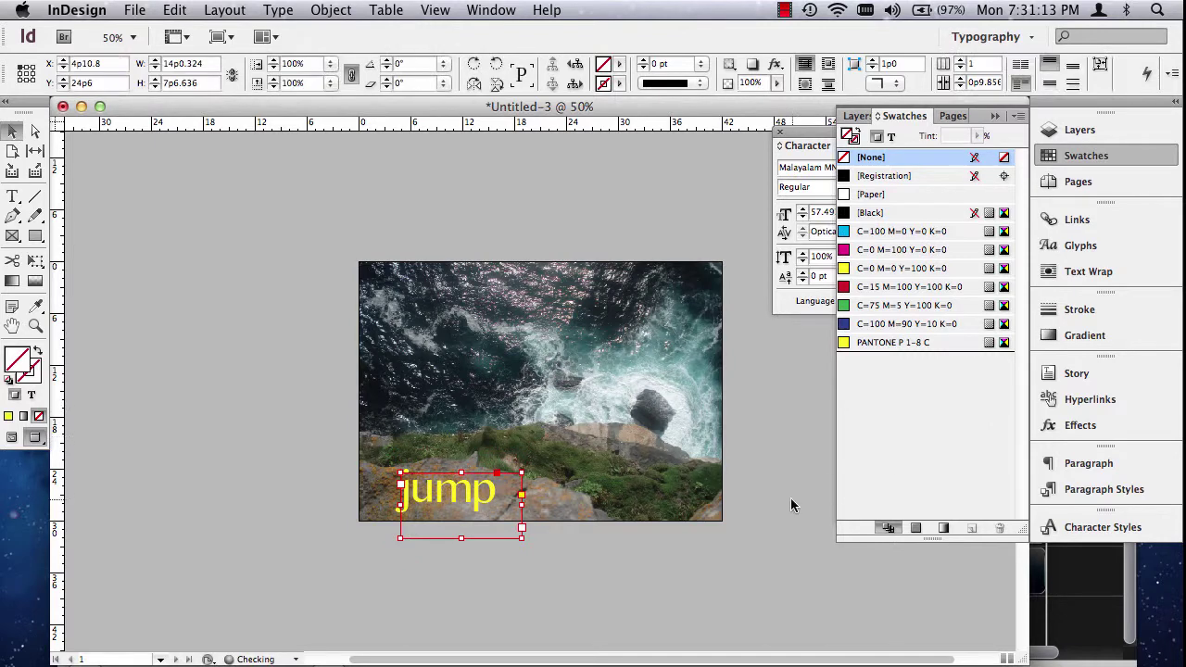
Step: Target the frame's text, try the [Paper] and [Black] swatches on "jump", and reapply PANTONE P 1-8 C
click(892, 137)
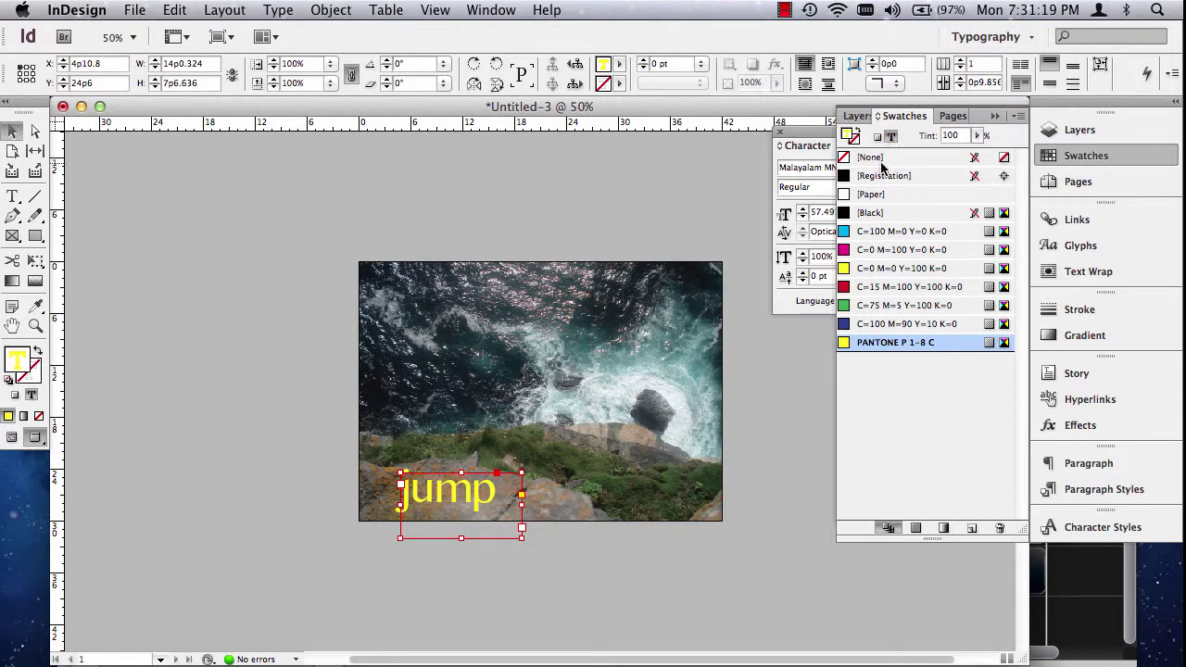
click(864, 196)
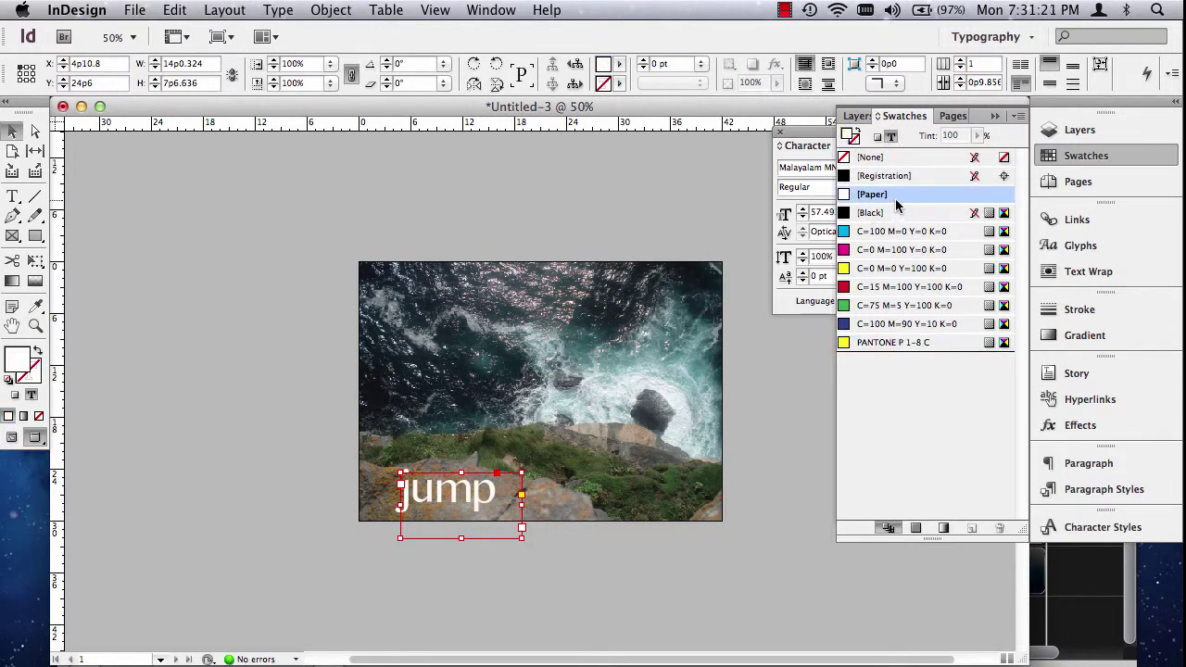
click(869, 215)
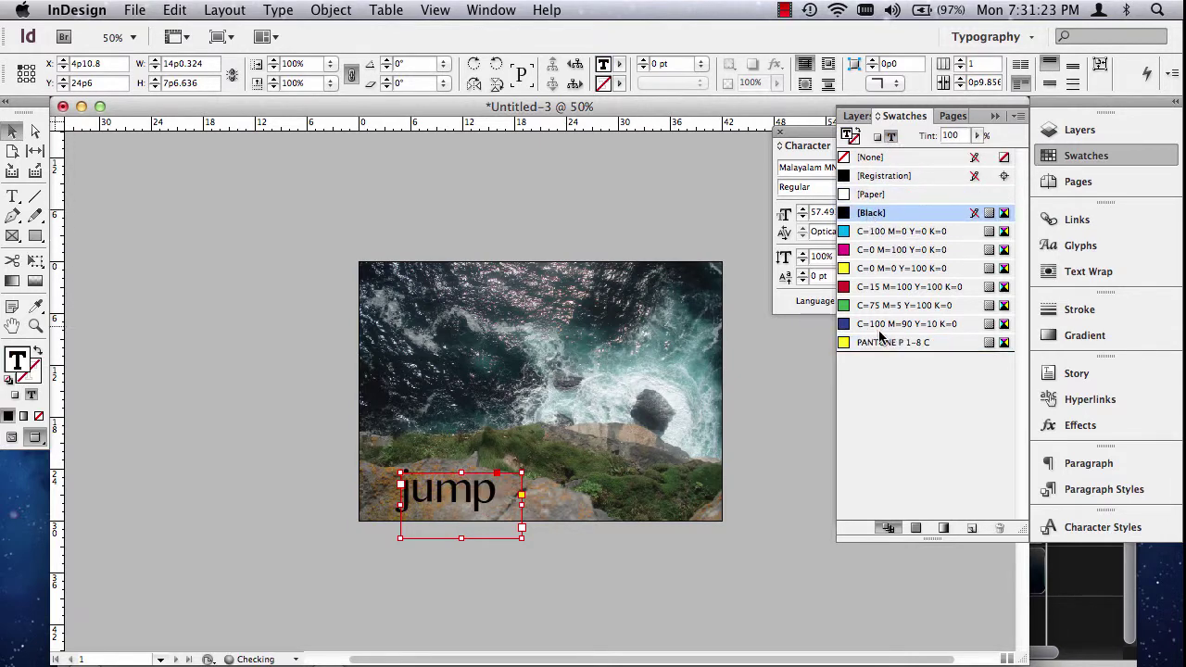
click(874, 343)
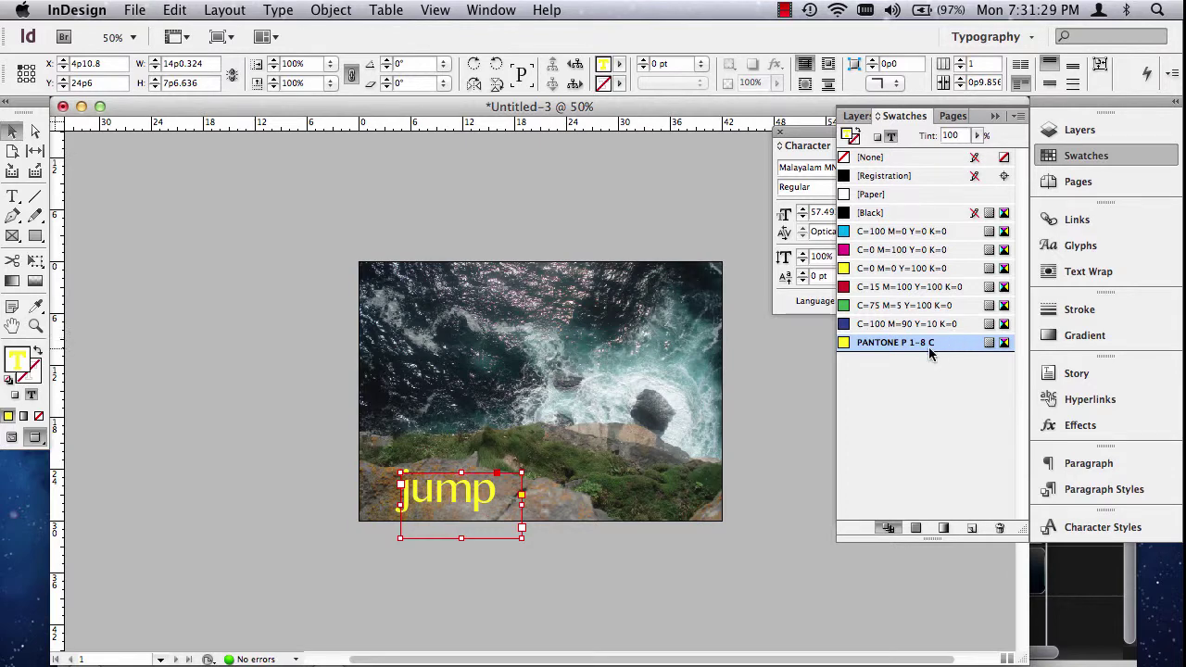
click(1019, 118)
click(1017, 121)
click(1019, 118)
click(913, 135)
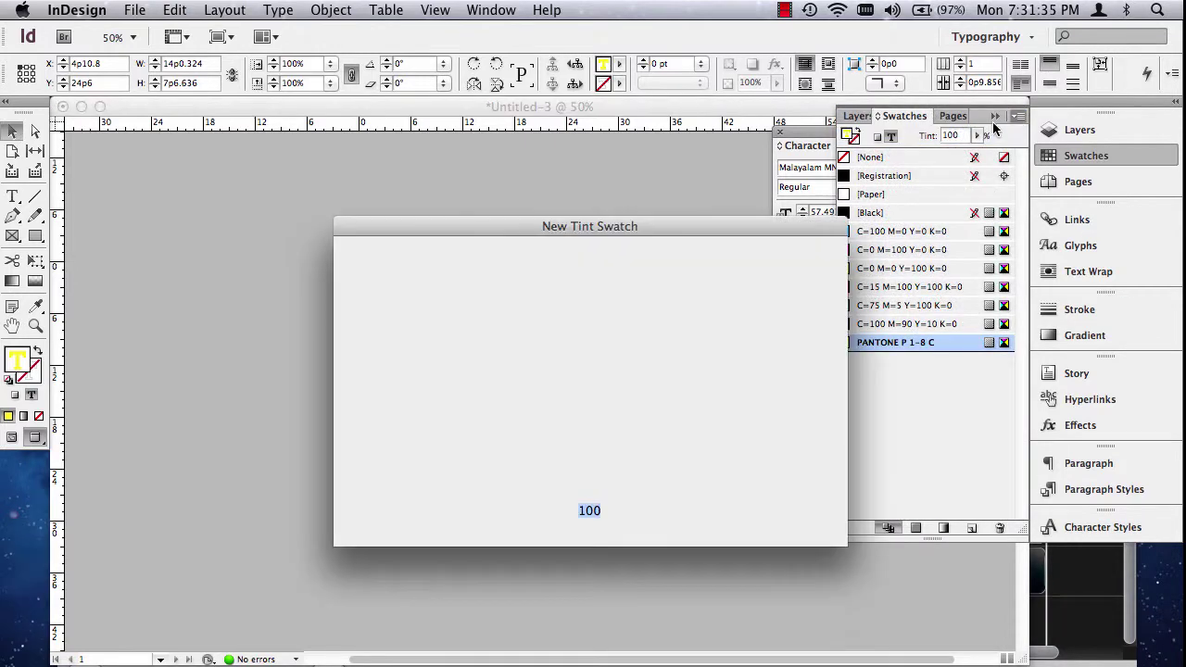
click(785, 284)
Step: Add a PANTONE P 92-5 C swatch in PANTONE+ CMYK Coated mode, and recolor "jump" with PANTONE P 1-8 C
click(1017, 118)
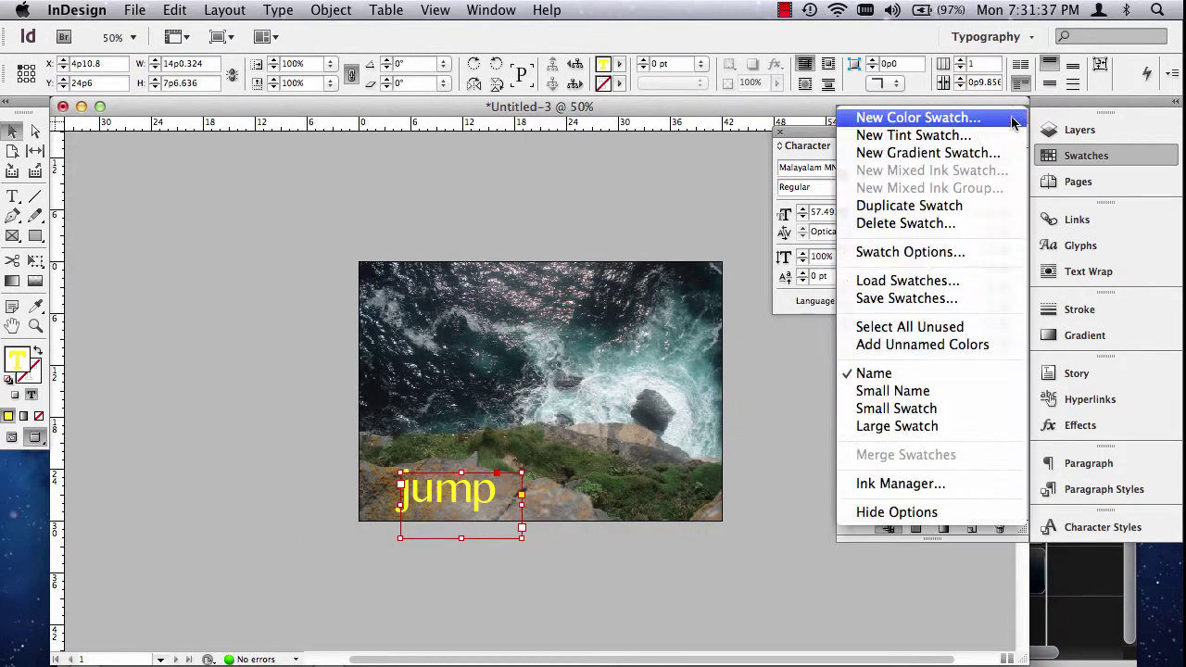
click(890, 118)
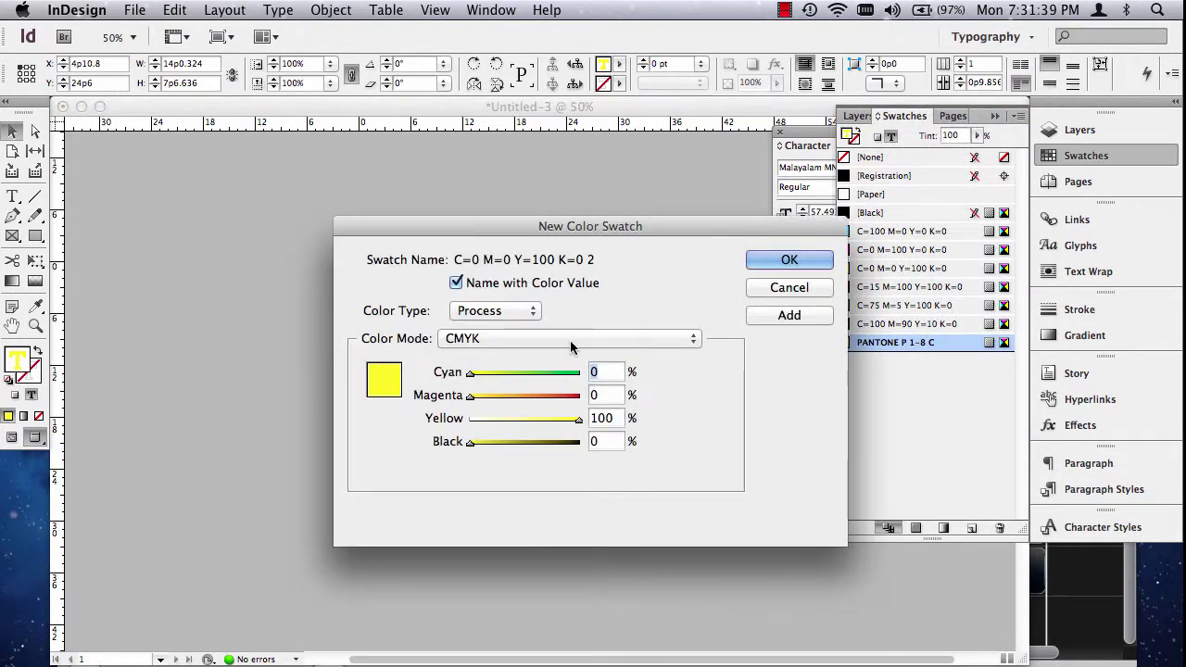
click(570, 339)
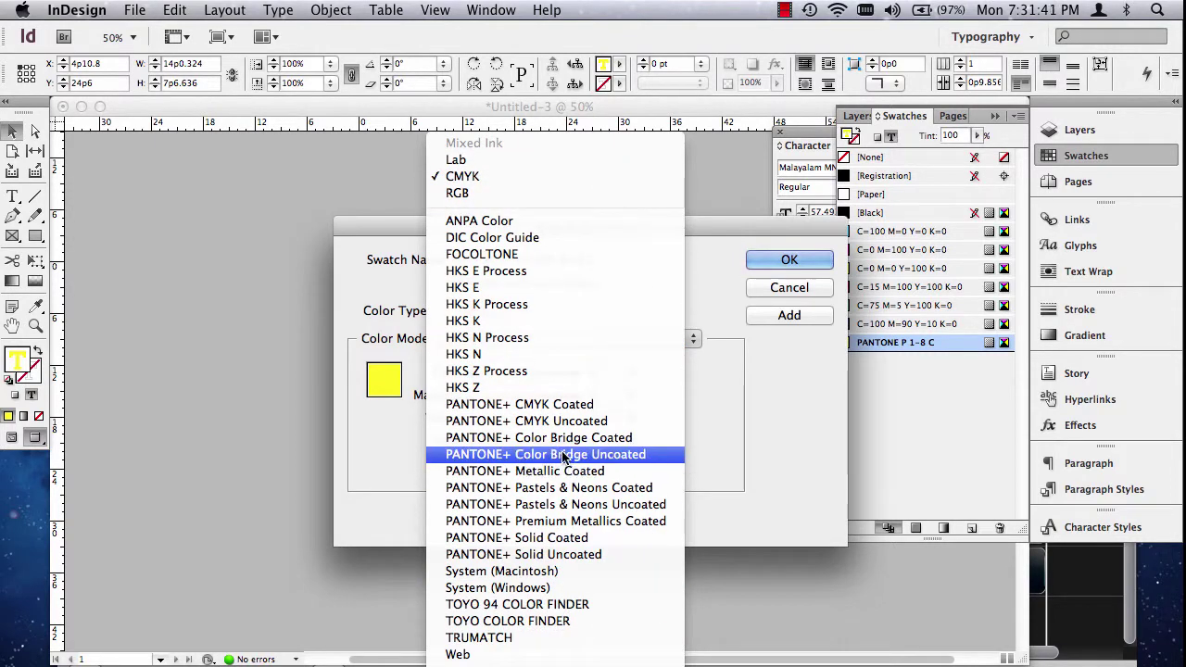
click(519, 409)
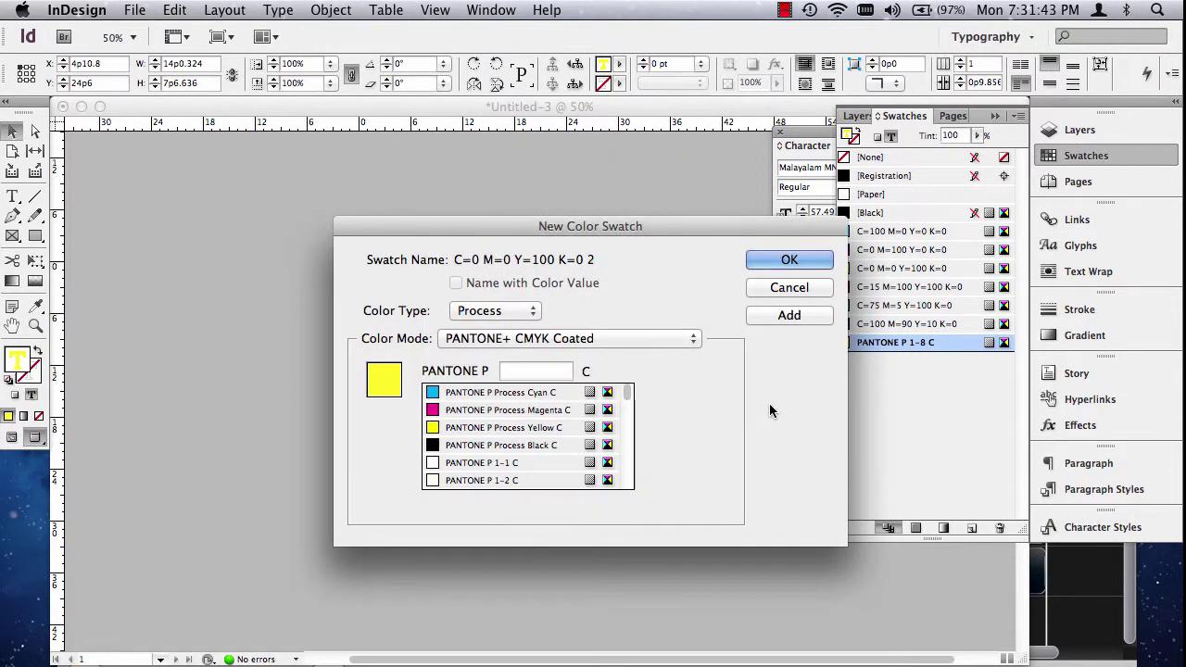
drag(627, 394, 628, 437)
click(557, 444)
click(805, 316)
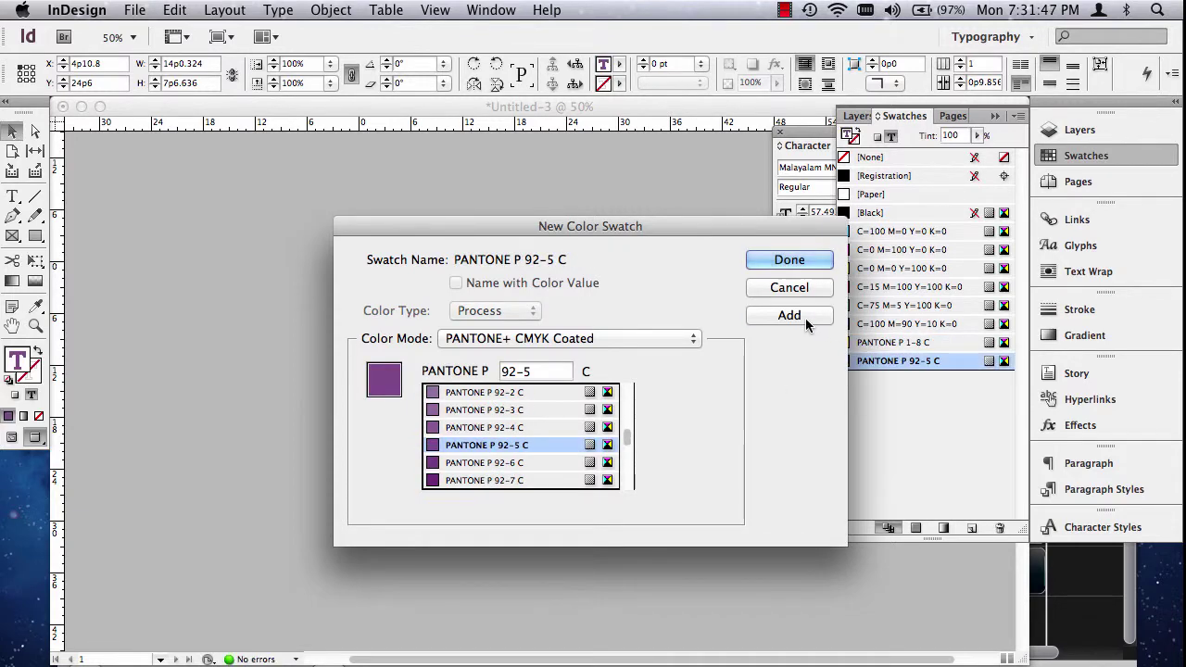
click(789, 259)
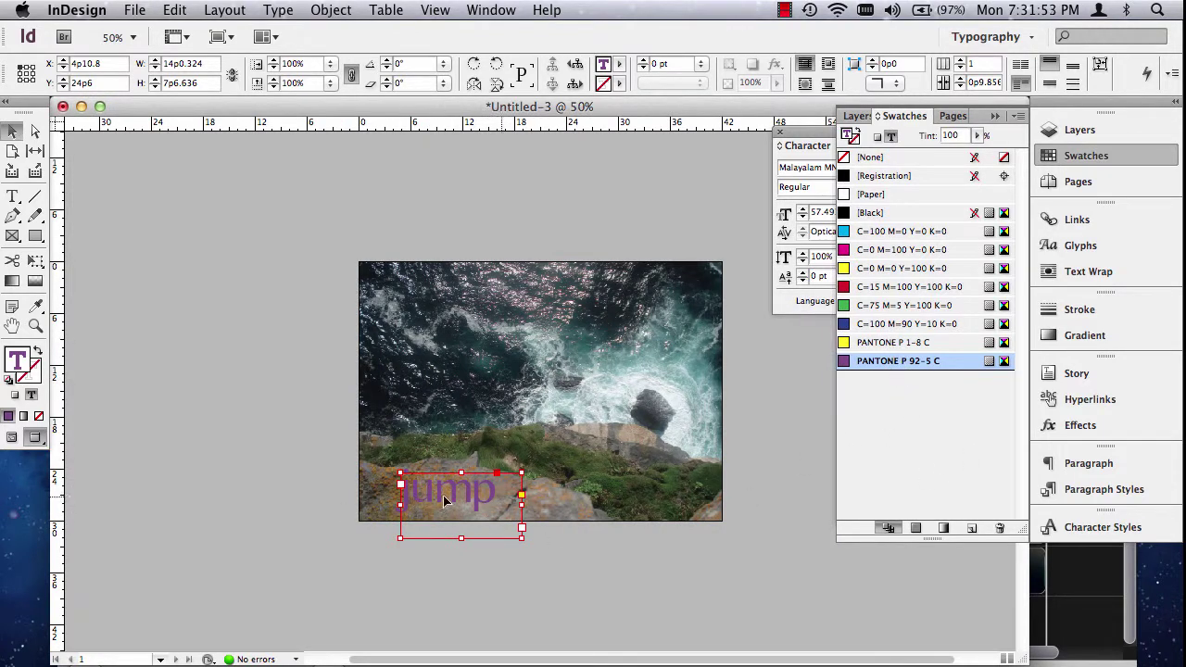
click(882, 344)
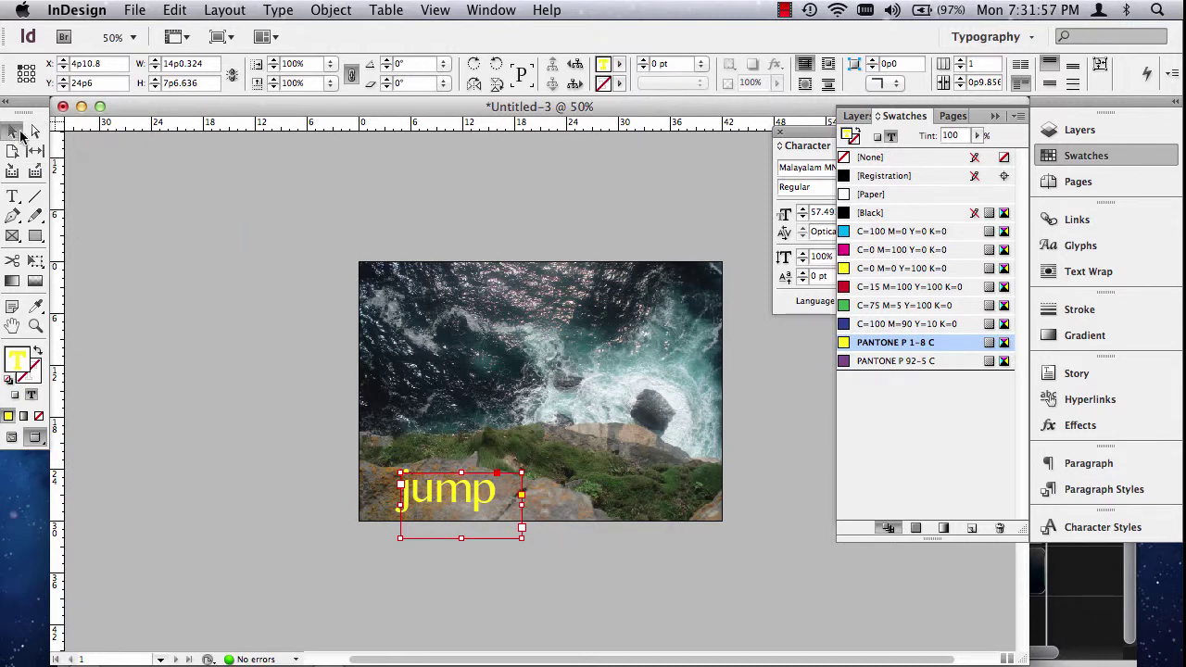
drag(76, 225, 296, 302)
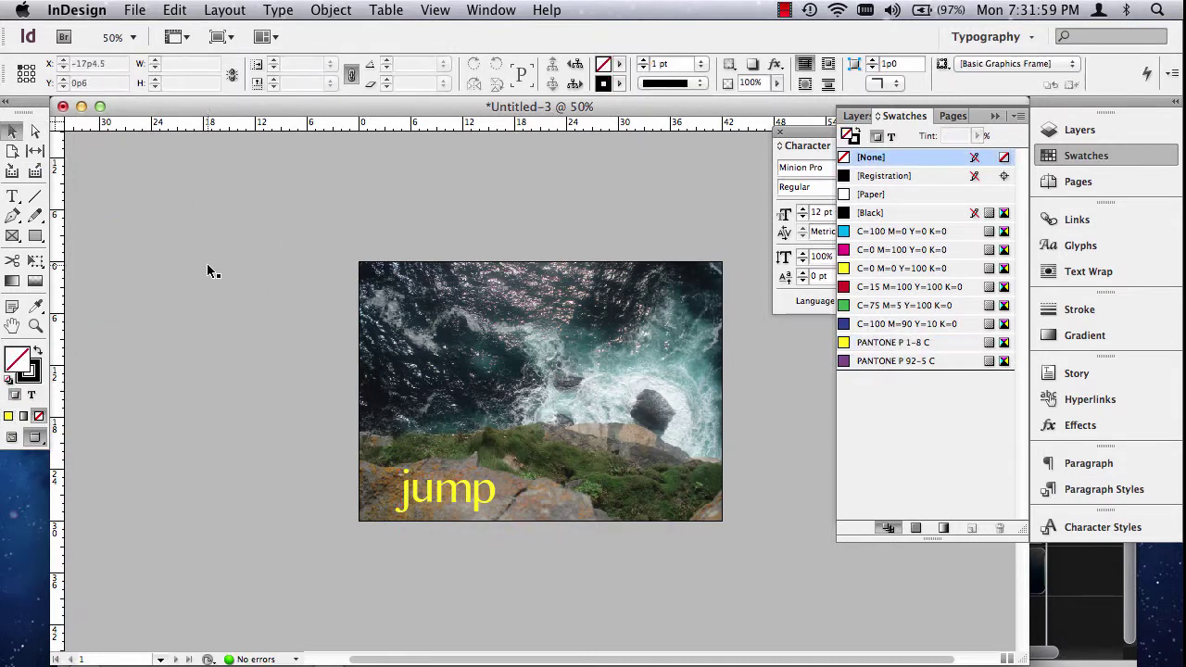
Step: Save the document to the Desktop as an InDesign CS6 document named Jump1
click(135, 9)
click(172, 164)
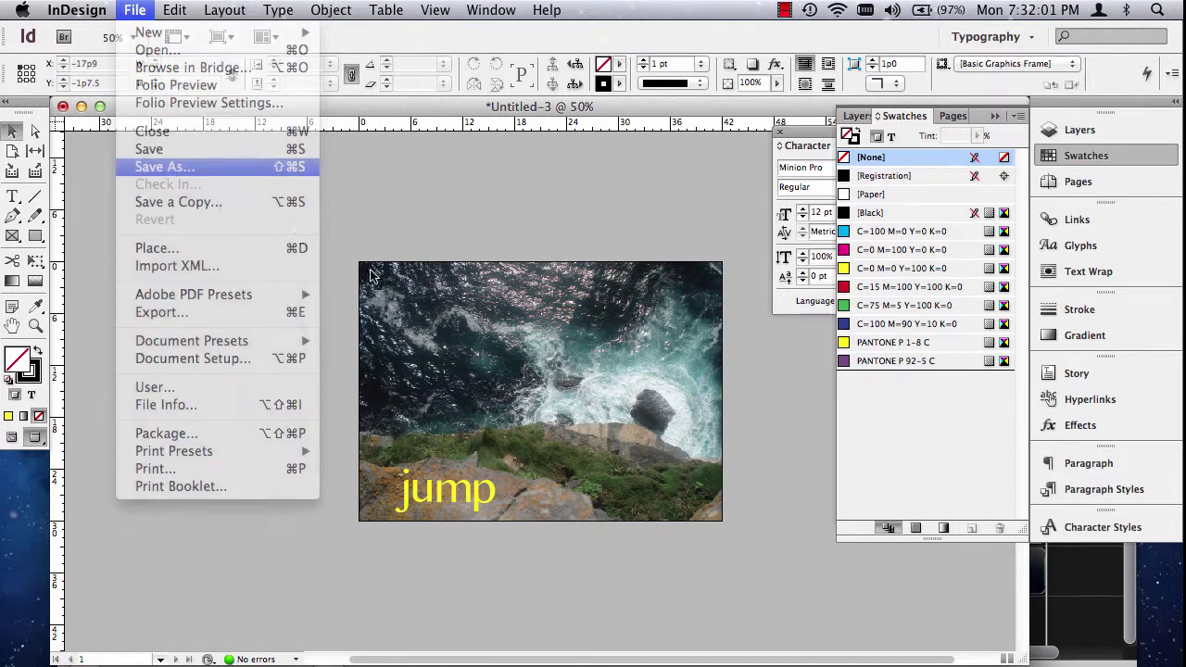
click(313, 216)
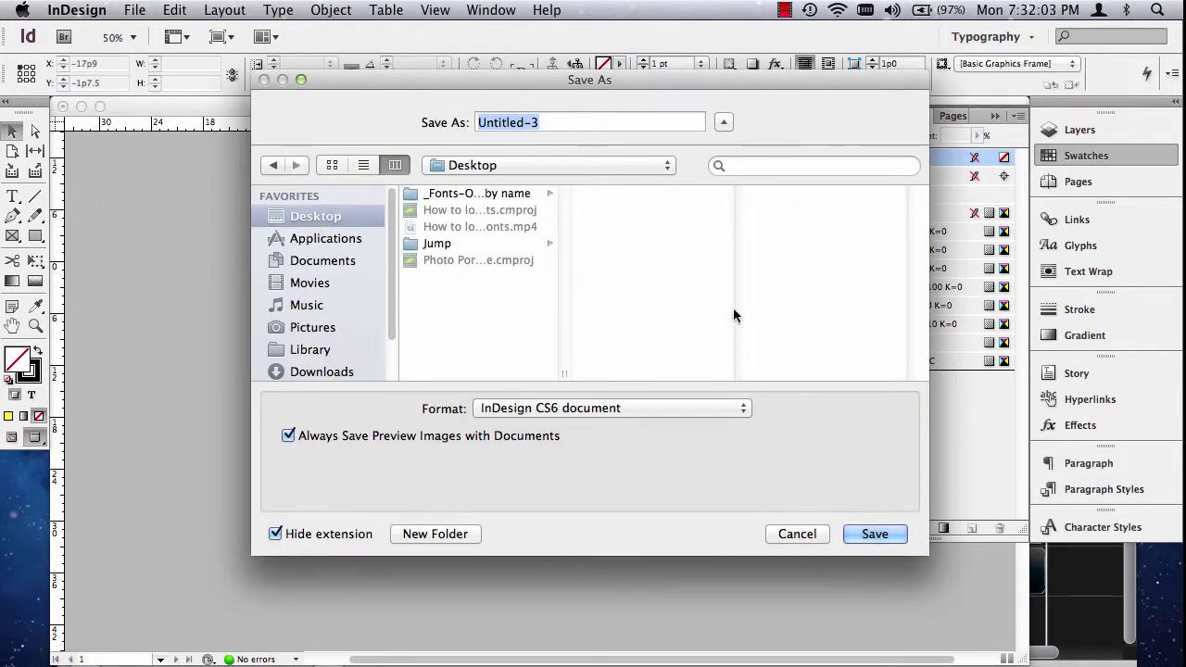
text(Jump1)
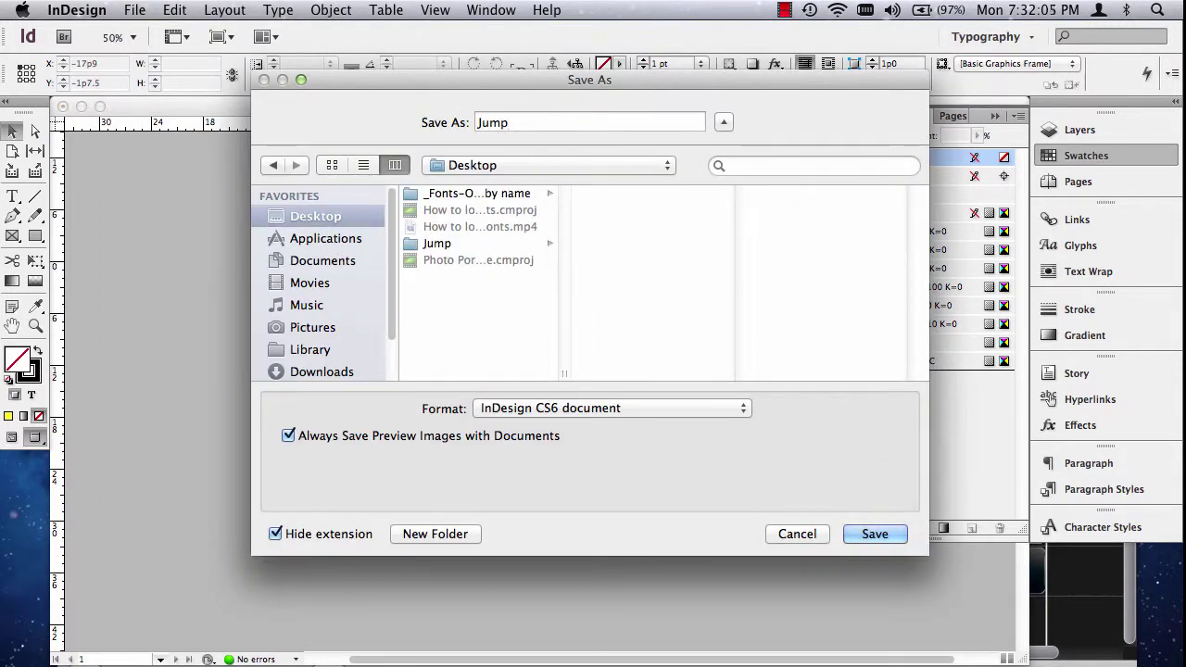
click(875, 535)
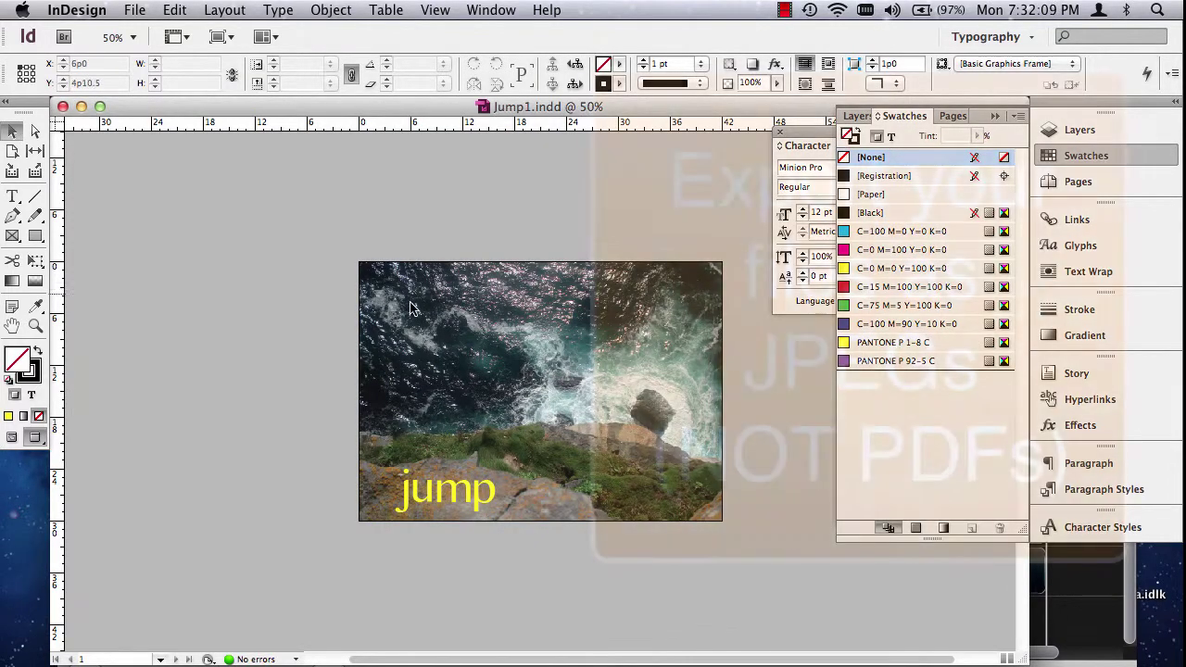
Step: Export the layout to the Desktop as a PDF named Jump1 using the [Smallest File Size] preset
click(134, 9)
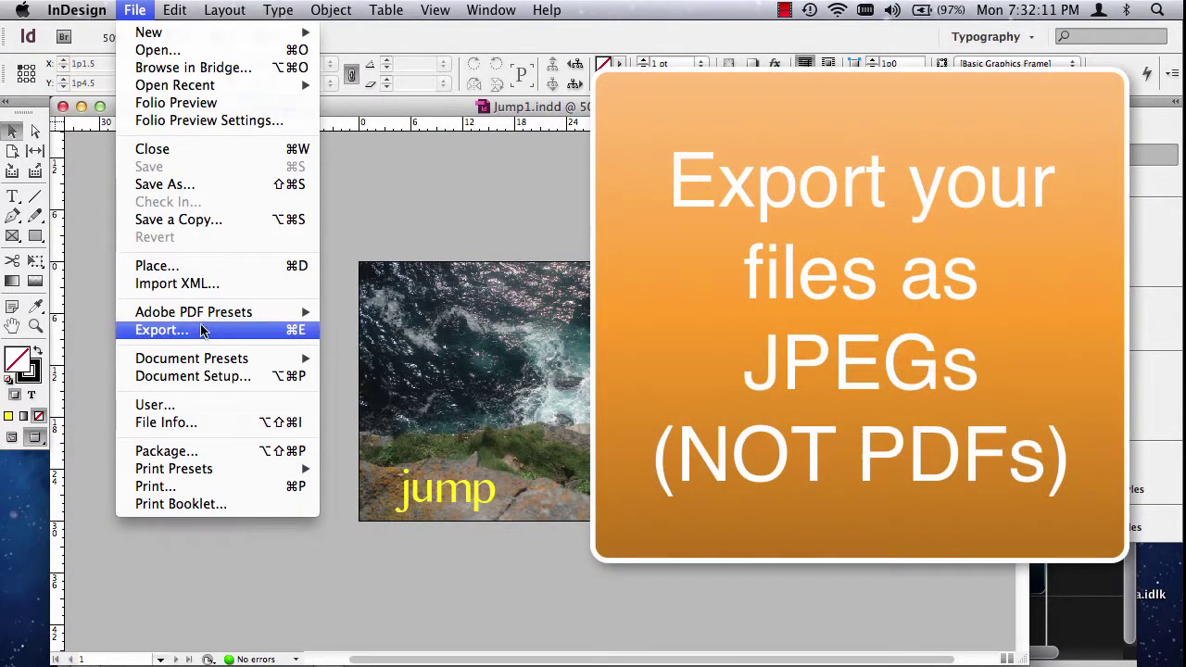
mouse_move(199, 314)
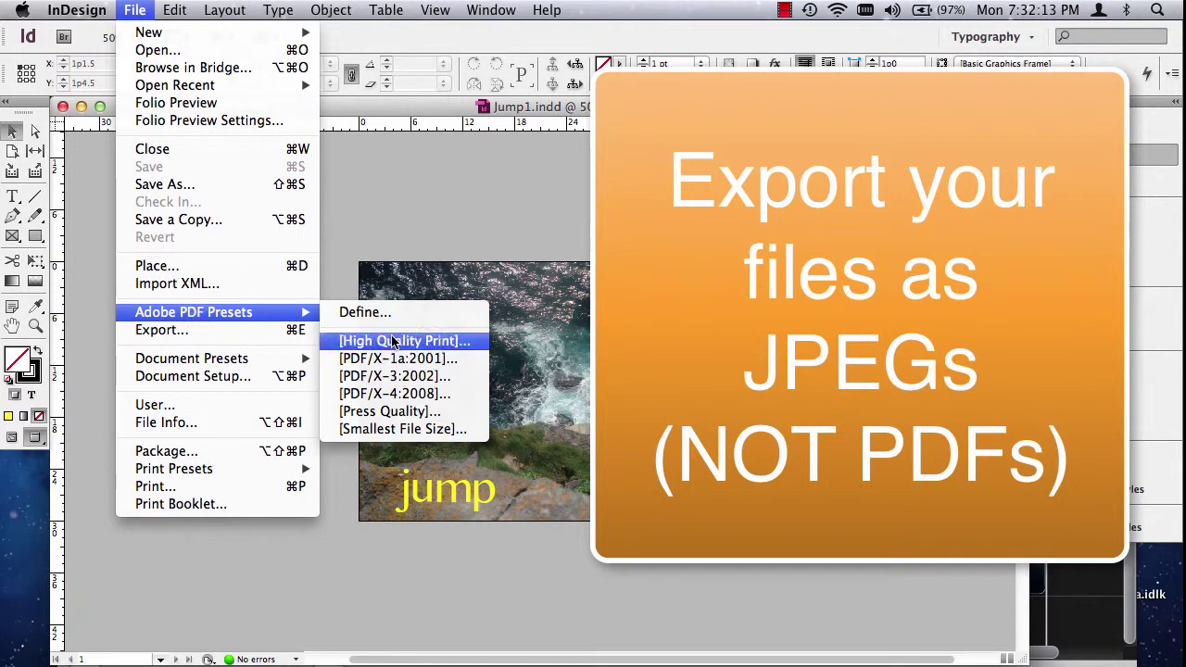
click(394, 429)
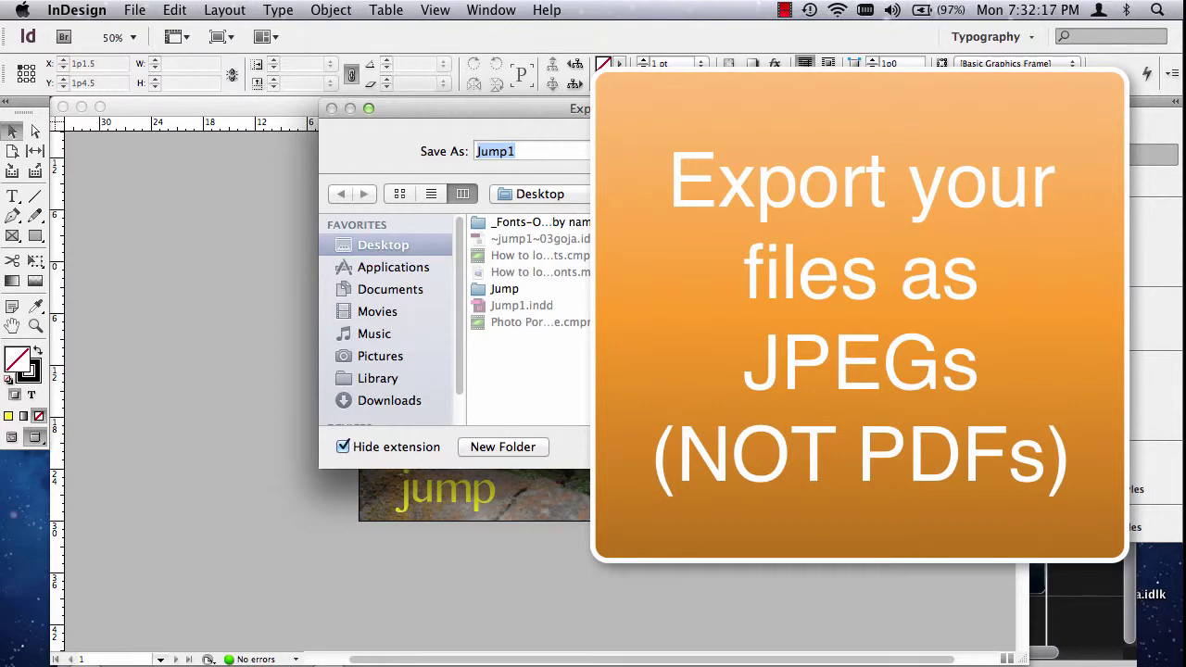
key(Return)
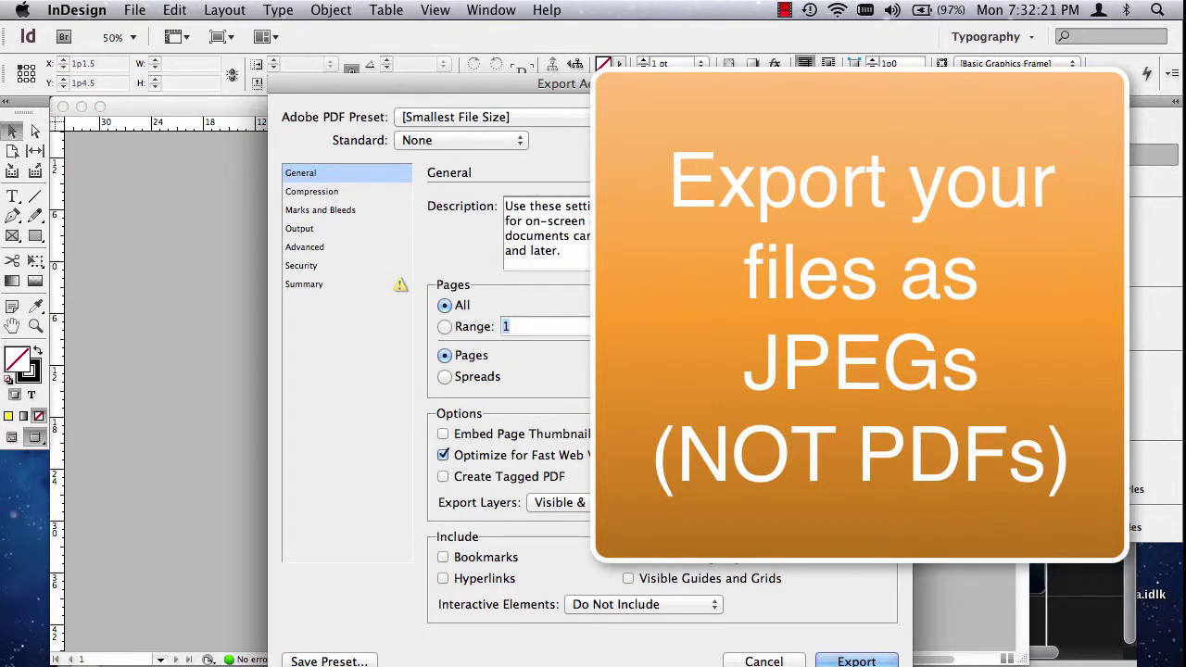
click(856, 660)
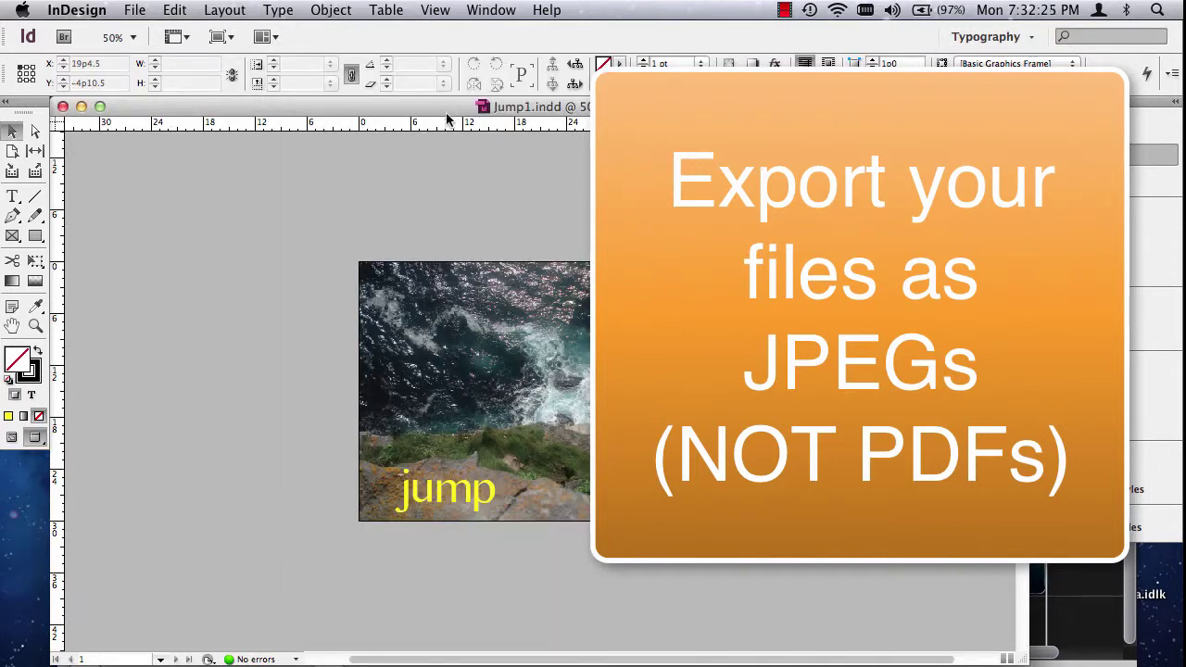
Step: Minimize the InDesign document window and the Camtasia window to expose the desktop files
click(82, 106)
click(208, 130)
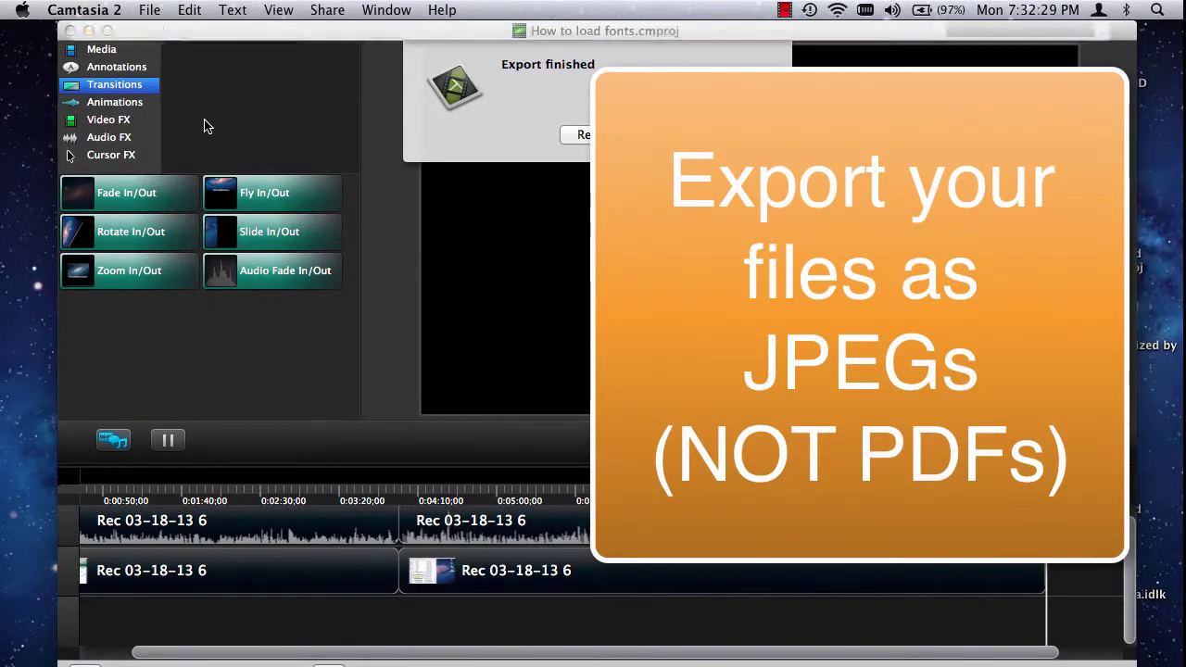
click(89, 31)
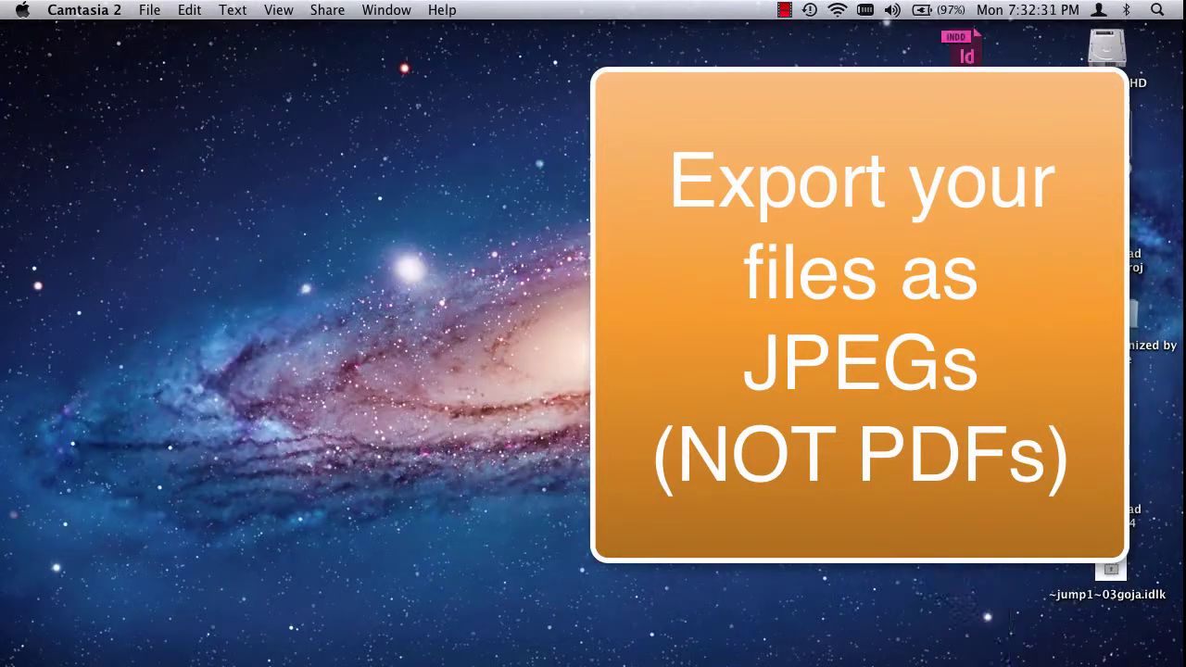
Step: Open the exported Jump1.pdf from the desktop in Acrobat to check the layout, and close the PDF and the Acrobat welcome window
click(967, 55)
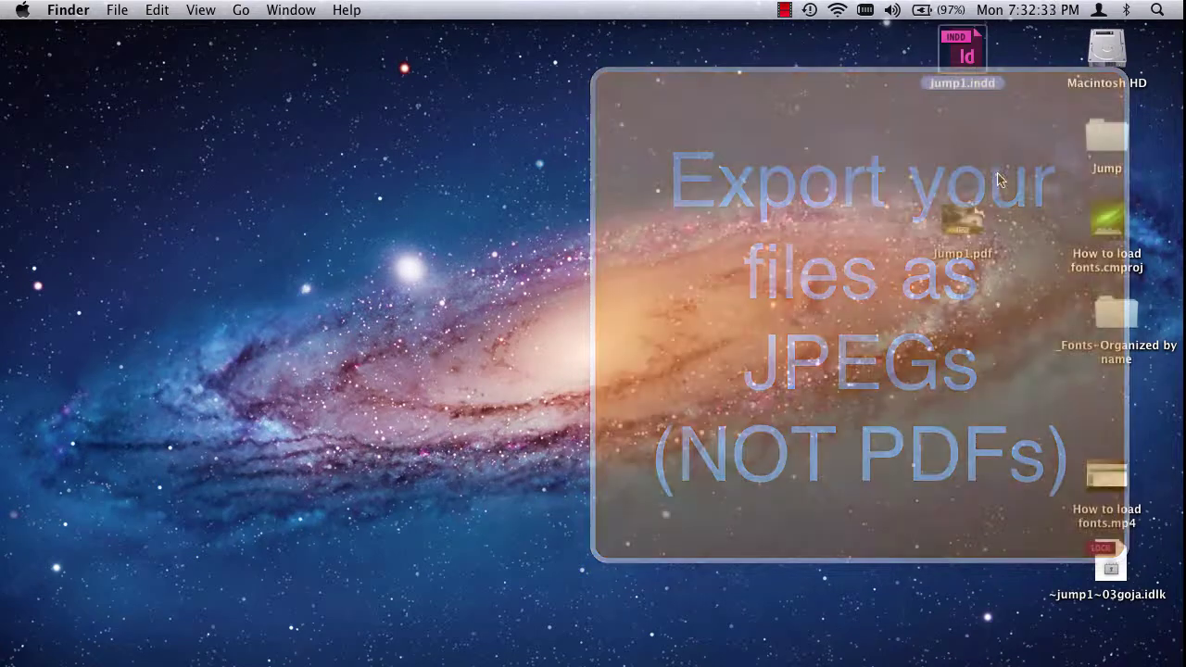
click(974, 215)
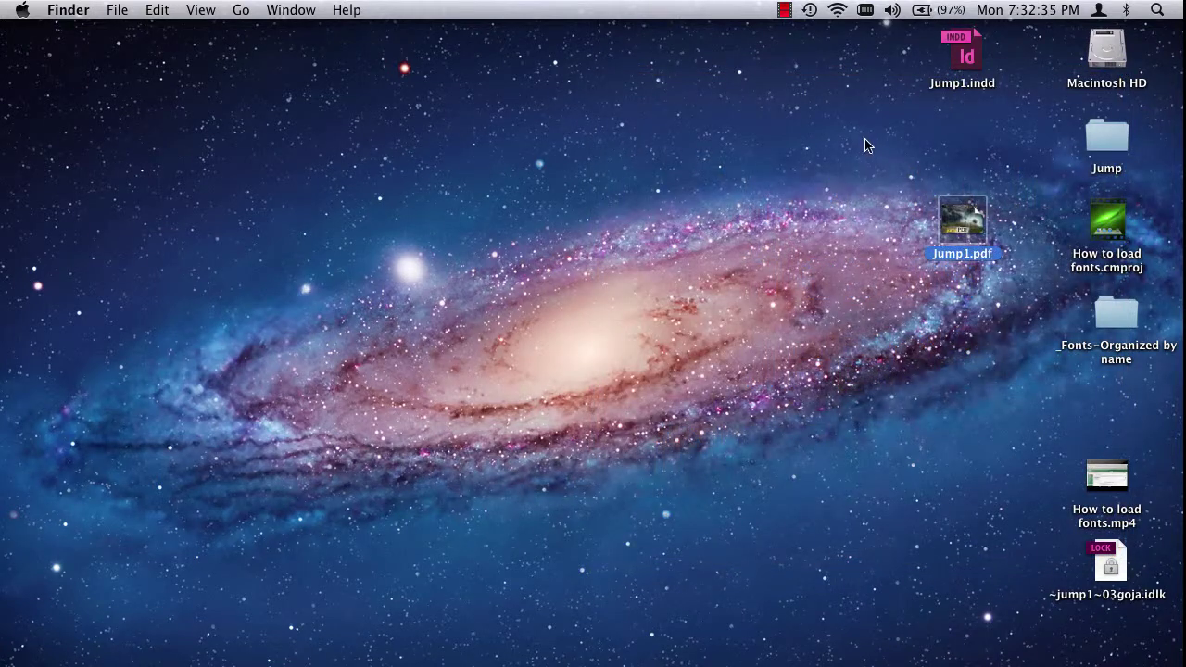
double_click(967, 220)
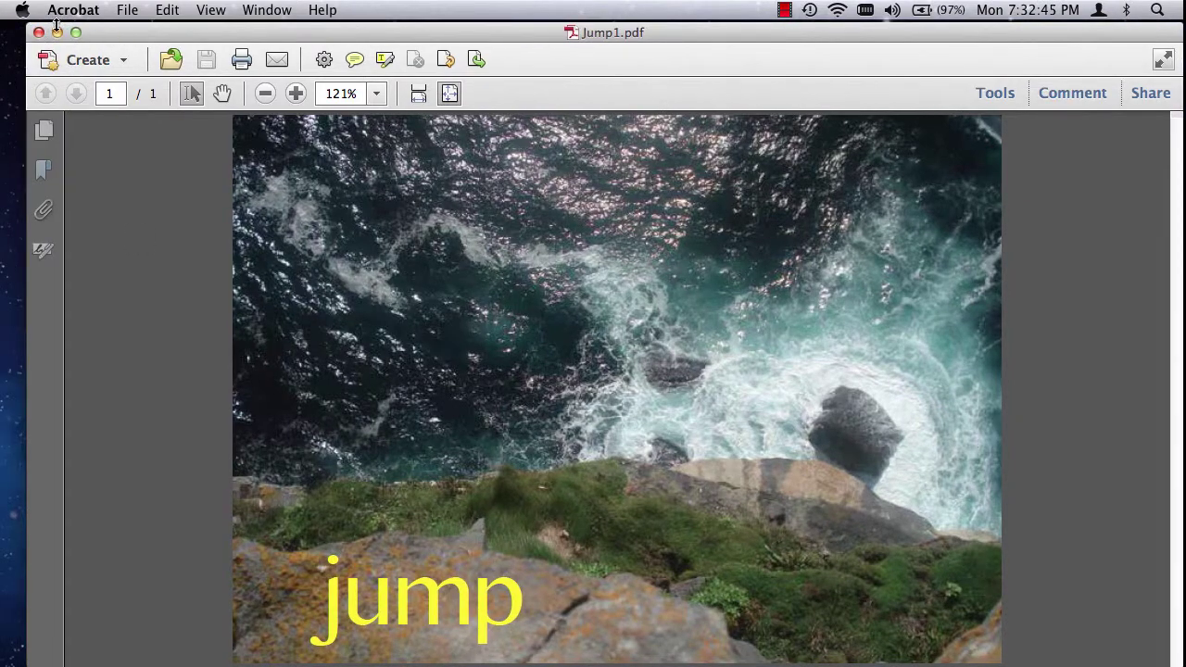
click(11, 29)
click(955, 77)
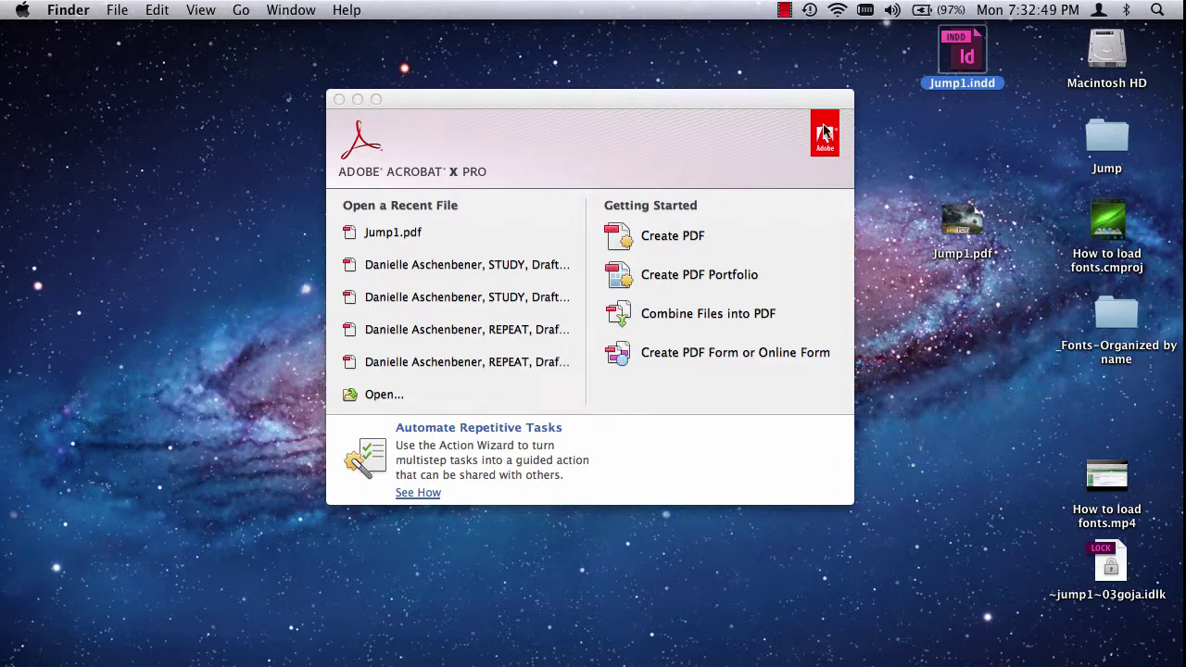
click(339, 99)
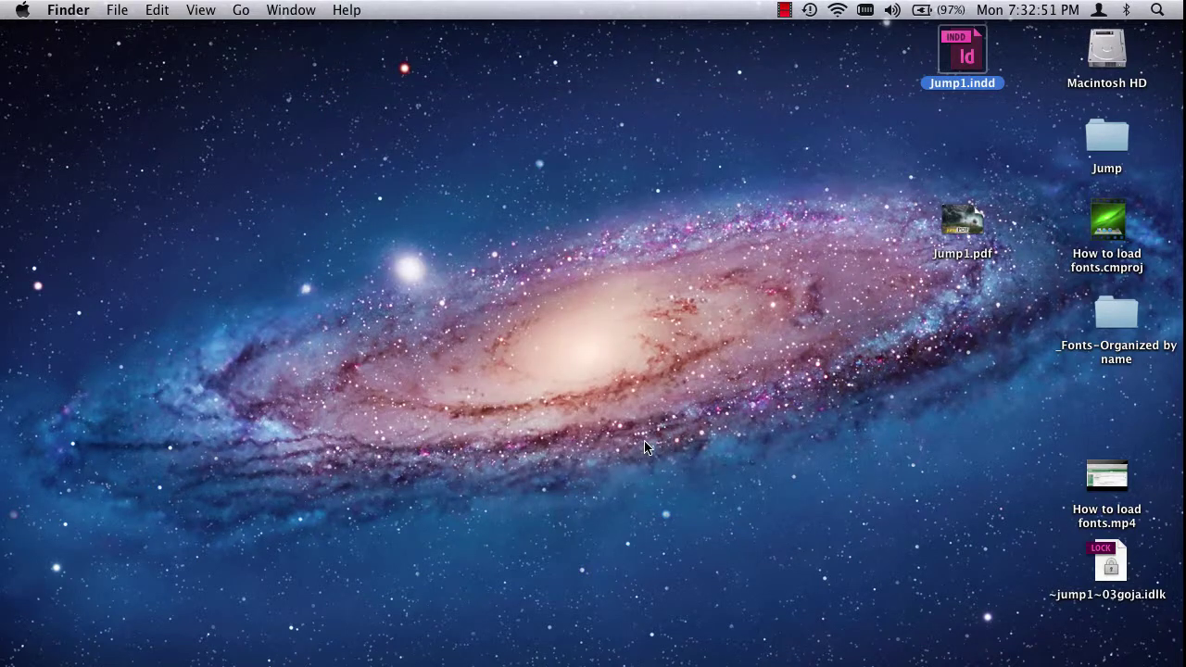